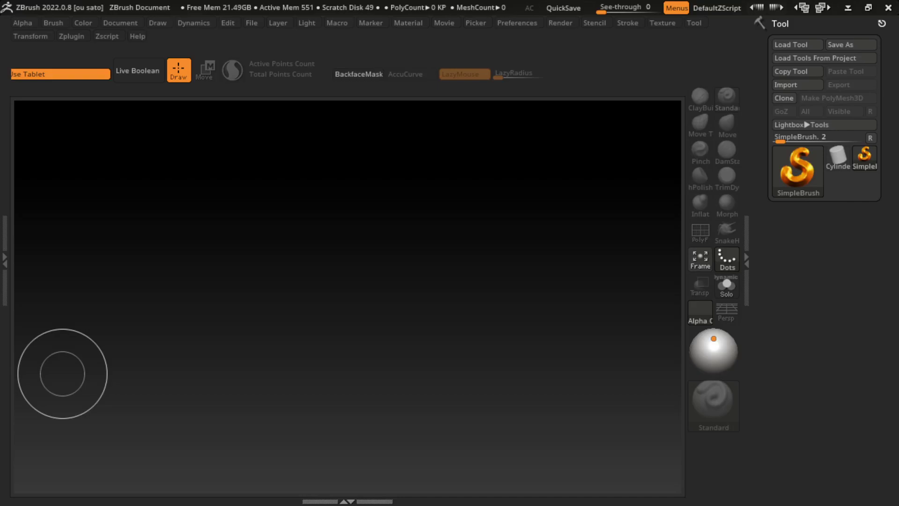
Step: Load the 8HeadFemale mannequin project from LightBox's Project tab
{"action": "left_click", "coordinate": [523, 24]}
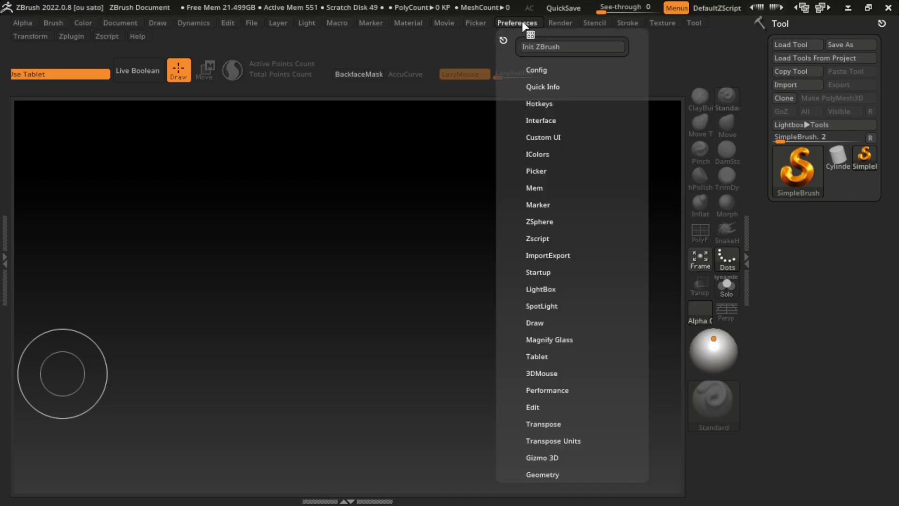
{"action": "left_click", "coordinate": [542, 288]}
{"action": "left_click", "coordinate": [538, 308]}
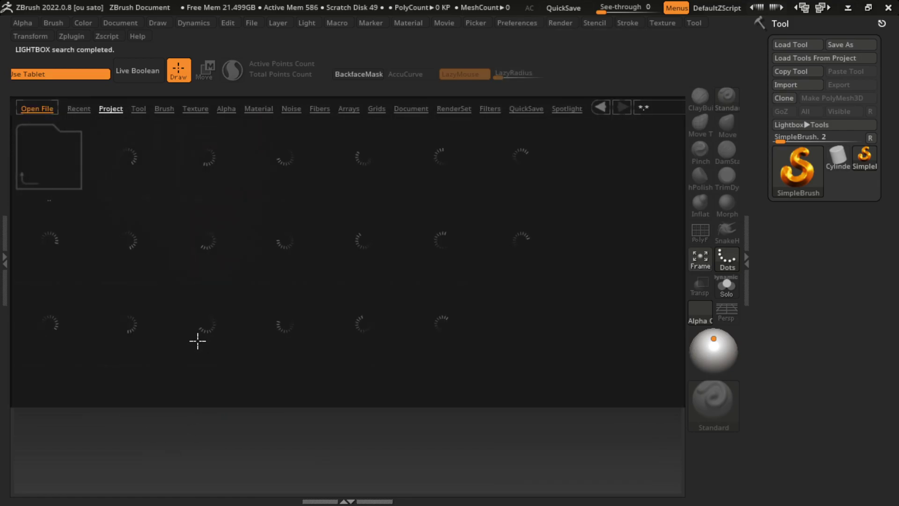
{"action": "double_click", "coordinate": [64, 260]}
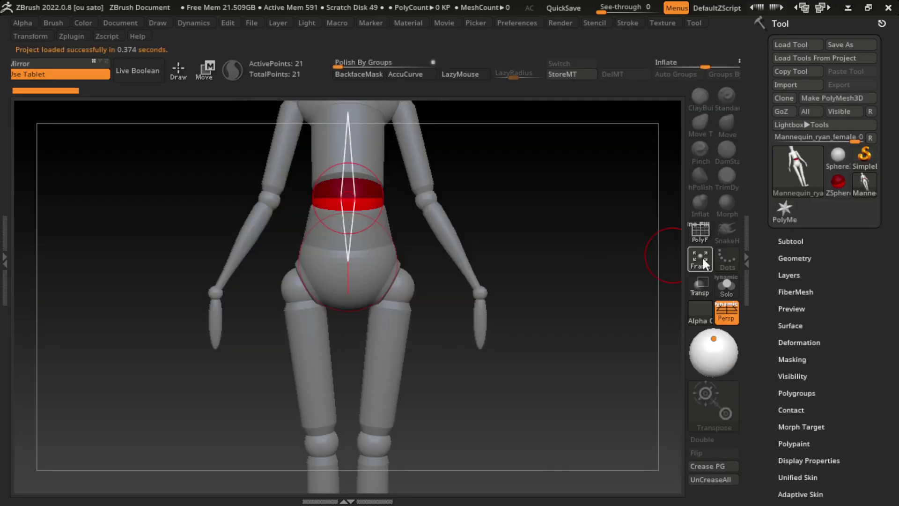
Step: Turn off perspective, frame the mannequin in a side view, and switch to Move mode
{"action": "left_click", "coordinate": [727, 307]}
{"action": "mouse_move", "coordinate": [552, 367]}
{"action": "left_mouse_down"}
{"action": "mouse_move", "coordinate": [501, 370]}
{"action": "mouse_move", "coordinate": [583, 377]}
{"action": "mouse_move", "coordinate": [485, 369]}
{"action": "mouse_move", "coordinate": [517, 389]}
{"action": "mouse_move", "coordinate": [491, 378]}
{"action": "left_mouse_up"}
{"action": "key", "text": "f"}
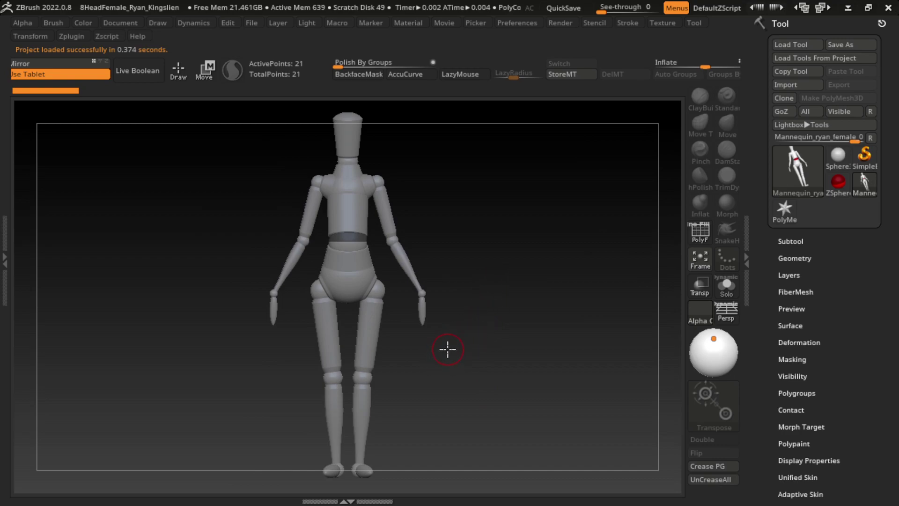
{"action": "mouse_move", "coordinate": [514, 279]}
{"action": "left_mouse_down"}
{"action": "mouse_move", "coordinate": [496, 301]}
{"action": "mouse_move", "coordinate": [467, 275]}
{"action": "left_mouse_up"}
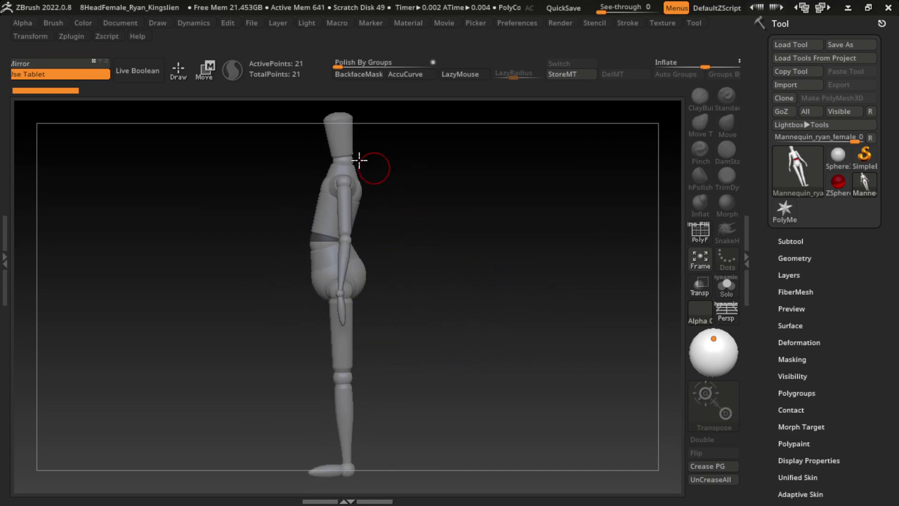
{"action": "key", "text": "w"}
{"action": "key", "text": "s"}
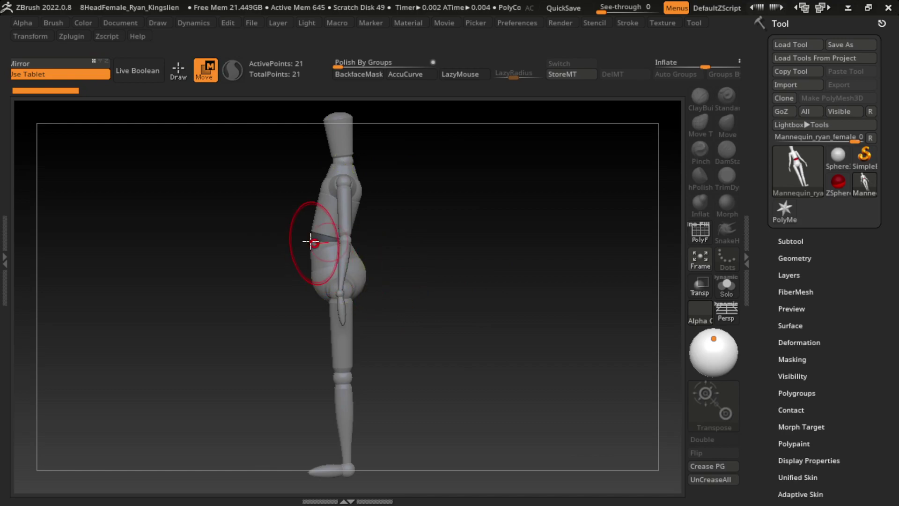
Step: Straighten the torso, bend the knees into a seated pose, and raise the forearms
{"action": "left_click_drag", "start_coordinate": [321, 221], "coordinate": [314, 218]}
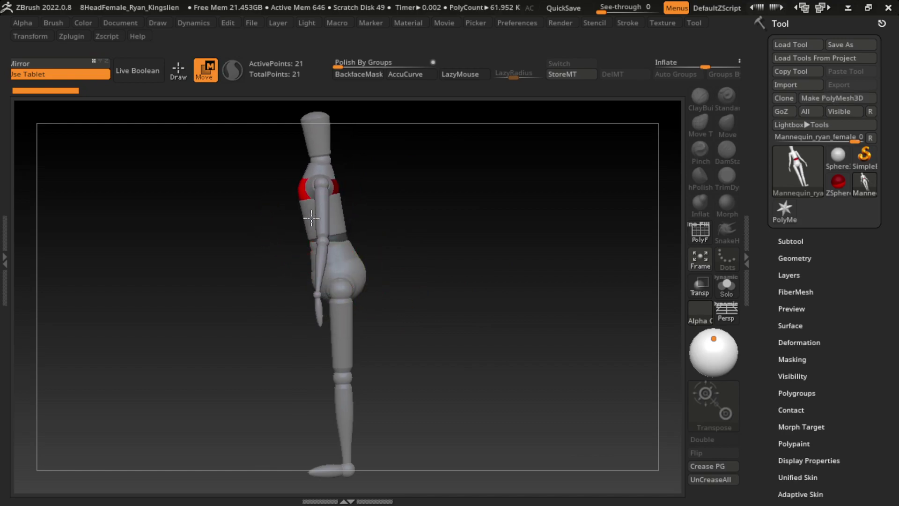
{"action": "left_click_drag", "start_coordinate": [350, 260], "coordinate": [345, 262]}
{"action": "left_click_drag", "start_coordinate": [326, 379], "coordinate": [249, 269]}
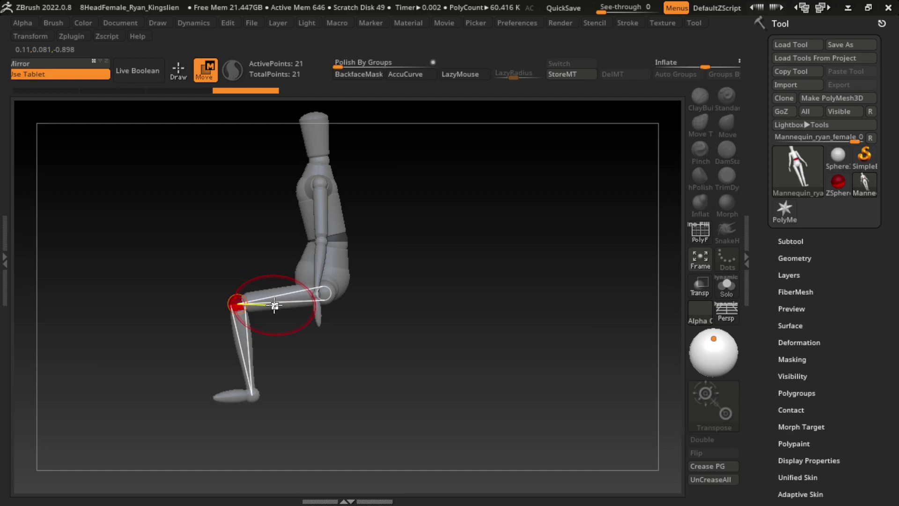
{"action": "left_click_drag", "start_coordinate": [322, 240], "coordinate": [283, 214]}
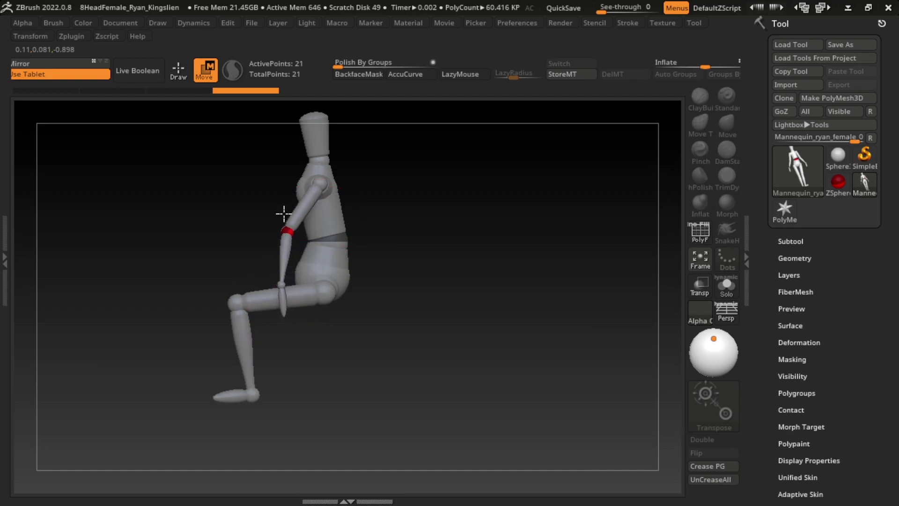
{"action": "mouse_move", "coordinate": [282, 284]}
{"action": "left_mouse_down"}
{"action": "mouse_move", "coordinate": [264, 170]}
{"action": "mouse_move", "coordinate": [235, 202]}
{"action": "mouse_move", "coordinate": [406, 200]}
{"action": "mouse_move", "coordinate": [438, 155]}
{"action": "left_mouse_up"}
Step: Fold both arms inward so the hands rest together at the pelvis in front of the waist
{"action": "left_click_drag", "start_coordinate": [395, 177], "coordinate": [458, 205], "text": "alt"}
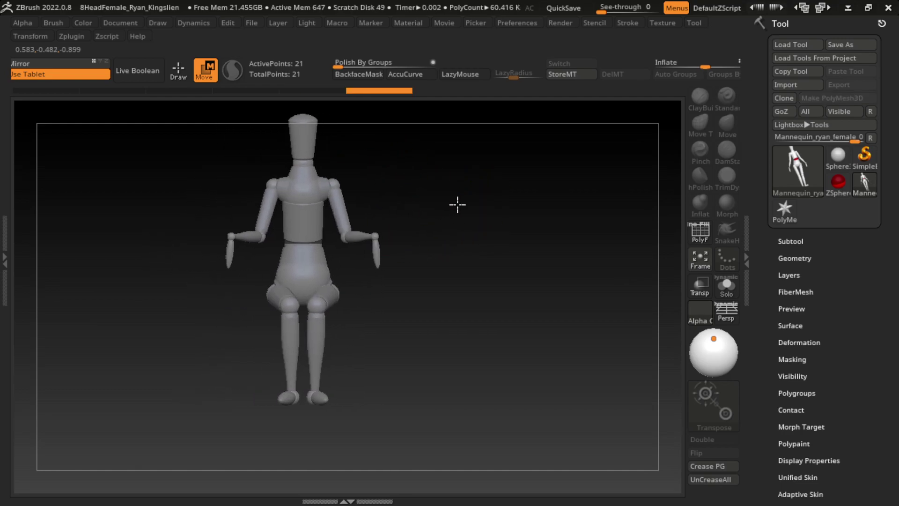
{"action": "mouse_move", "coordinate": [374, 253]}
{"action": "left_mouse_down"}
{"action": "mouse_move", "coordinate": [291, 255]}
{"action": "mouse_move", "coordinate": [323, 251]}
{"action": "left_mouse_up"}
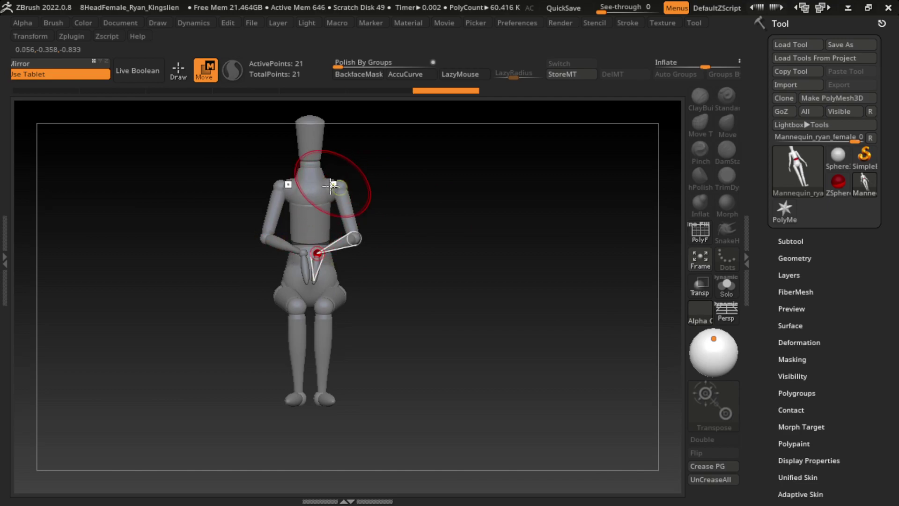
{"action": "left_click", "coordinate": [338, 187]}
{"action": "mouse_move", "coordinate": [337, 187]}
{"action": "left_mouse_down"}
{"action": "mouse_move", "coordinate": [351, 184]}
{"action": "mouse_move", "coordinate": [355, 201]}
{"action": "left_mouse_up"}
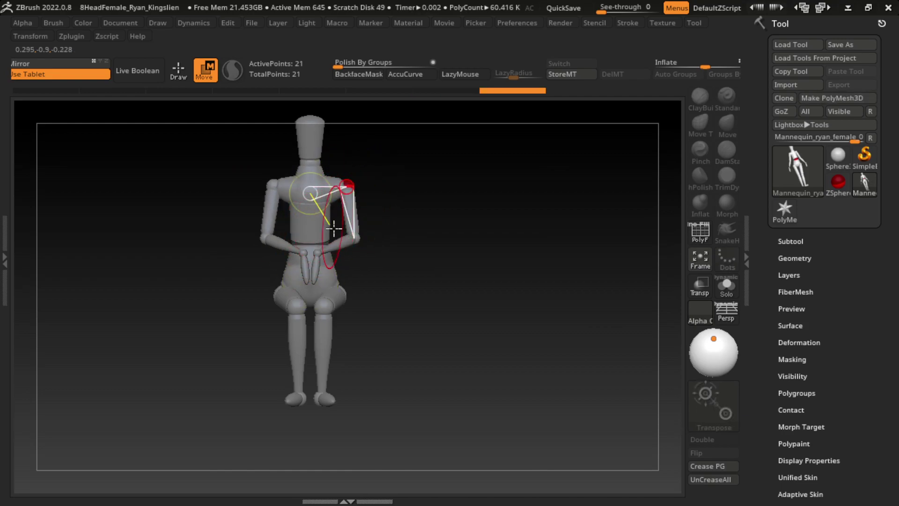
{"action": "mouse_move", "coordinate": [359, 231]}
{"action": "left_mouse_down"}
{"action": "mouse_move", "coordinate": [352, 201]}
{"action": "mouse_move", "coordinate": [342, 251]}
{"action": "mouse_move", "coordinate": [330, 230]}
{"action": "left_mouse_up"}
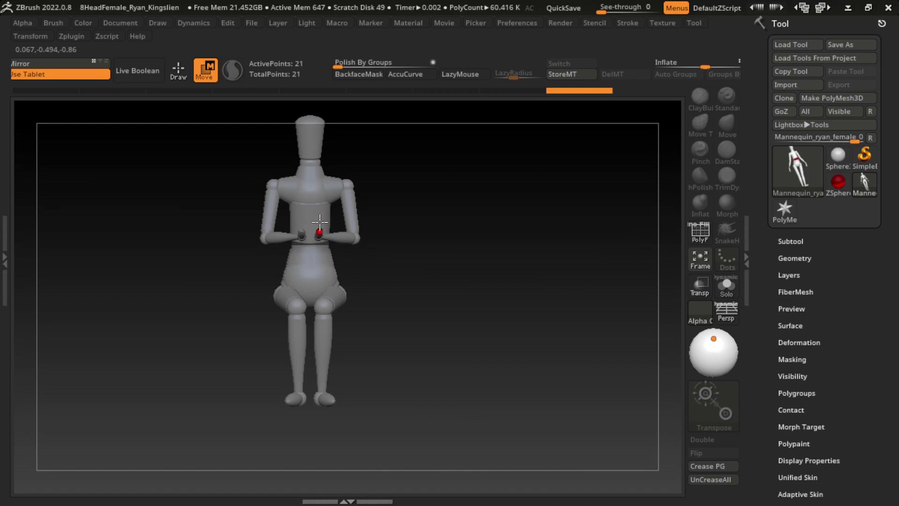
{"action": "left_click_drag", "start_coordinate": [320, 221], "coordinate": [329, 208]}
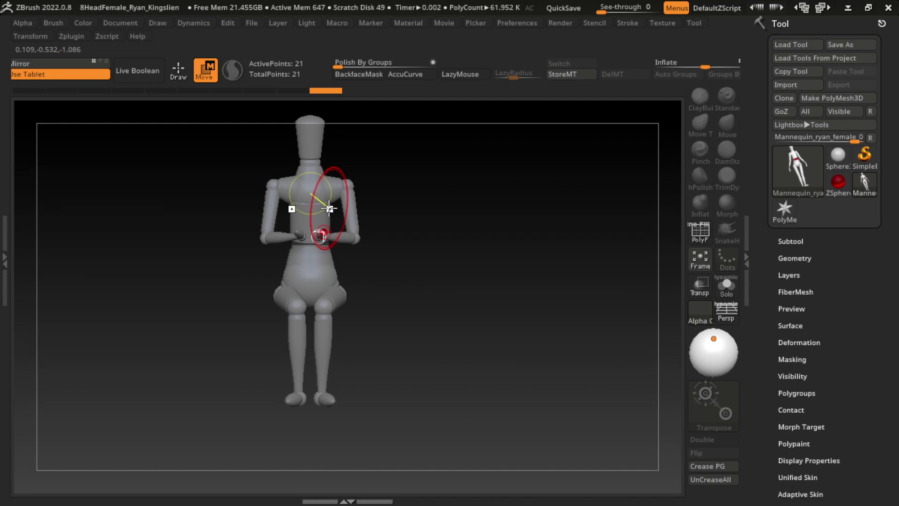
Step: Try pelvis and knee ZSphere moves, undo them, and orbit to a side view
{"action": "left_click_drag", "start_coordinate": [330, 208], "coordinate": [440, 325]}
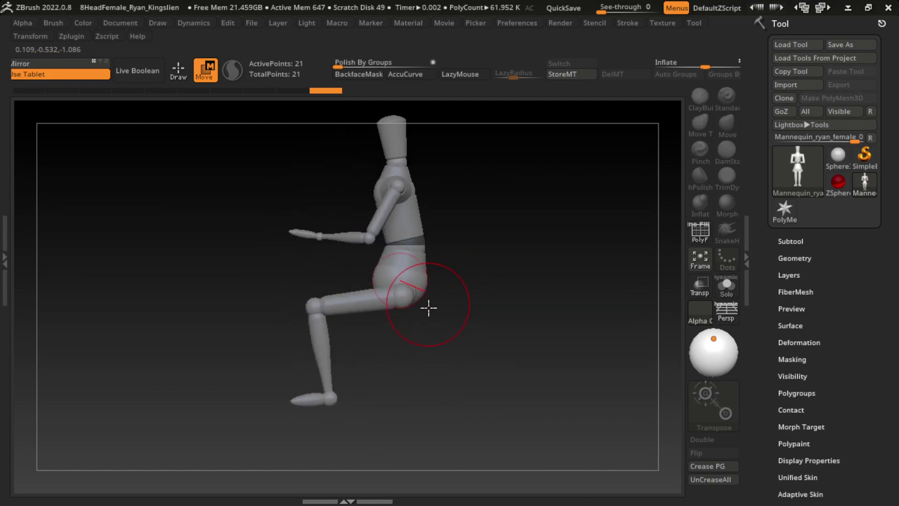
{"action": "key", "text": "s"}
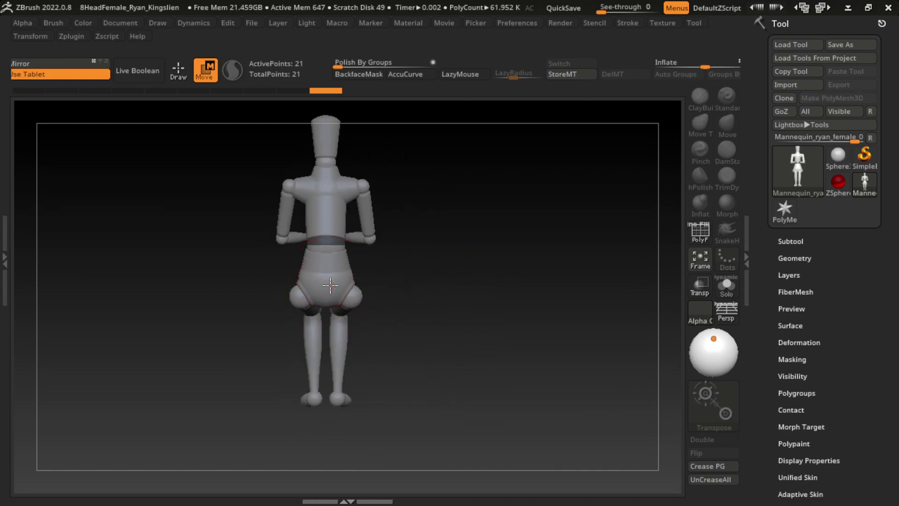
{"action": "left_click_drag", "start_coordinate": [320, 288], "coordinate": [333, 287]}
{"action": "key", "text": "ctrl+z"}
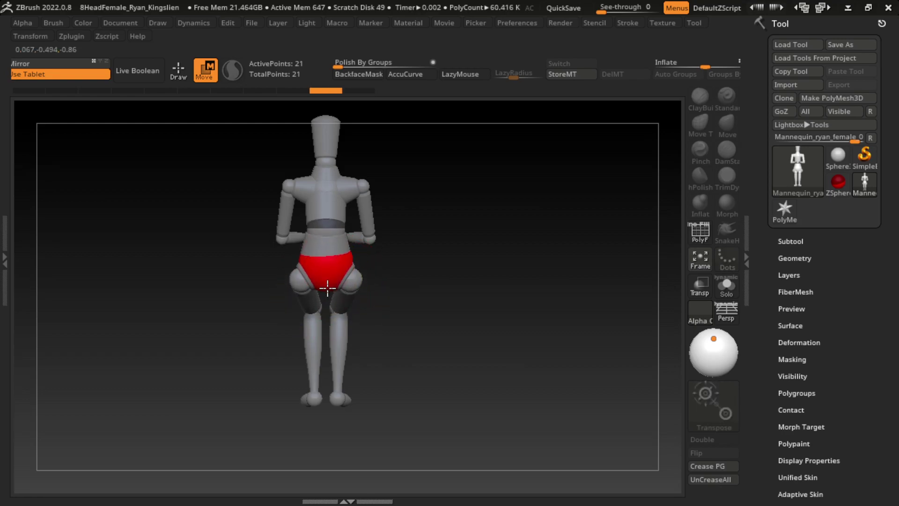
{"action": "key", "text": "ctrl+shift+z"}
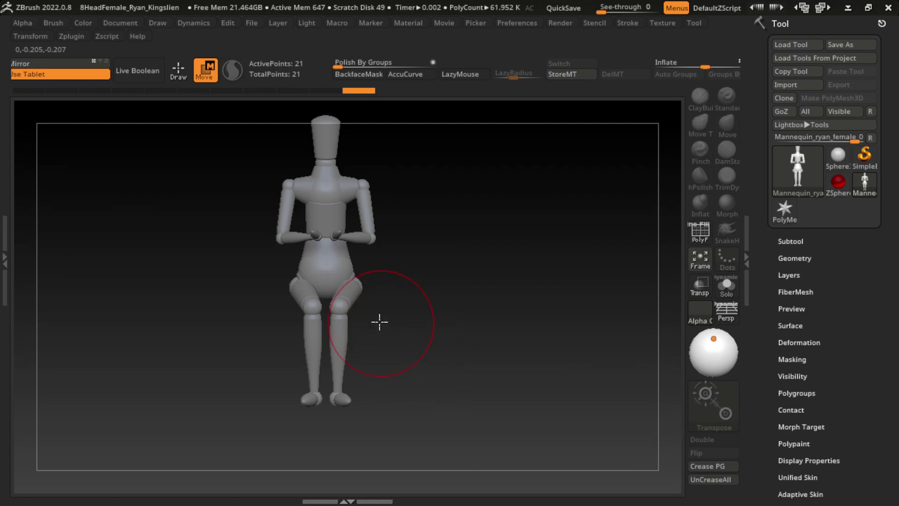
{"action": "mouse_move", "coordinate": [353, 304]}
{"action": "left_mouse_down"}
{"action": "mouse_move", "coordinate": [352, 291]}
{"action": "mouse_move", "coordinate": [347, 300]}
{"action": "left_mouse_up"}
{"action": "key", "text": "ctrl+z"}
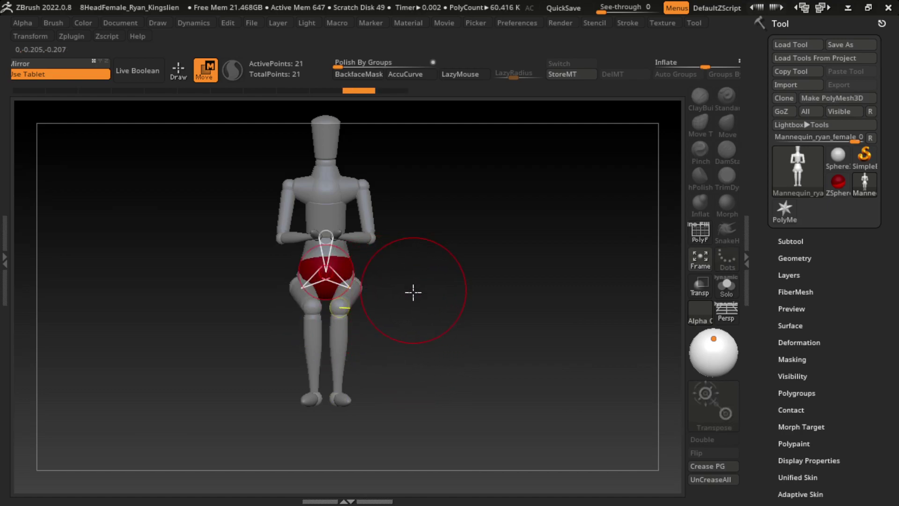
{"action": "mouse_move", "coordinate": [413, 292]}
{"action": "left_mouse_down"}
{"action": "mouse_move", "coordinate": [327, 314]}
{"action": "mouse_move", "coordinate": [375, 291]}
{"action": "mouse_move", "coordinate": [445, 317]}
{"action": "mouse_move", "coordinate": [397, 333]}
{"action": "mouse_move", "coordinate": [322, 315]}
{"action": "mouse_move", "coordinate": [325, 323]}
{"action": "mouse_move", "coordinate": [189, 487]}
{"action": "left_mouse_up"}
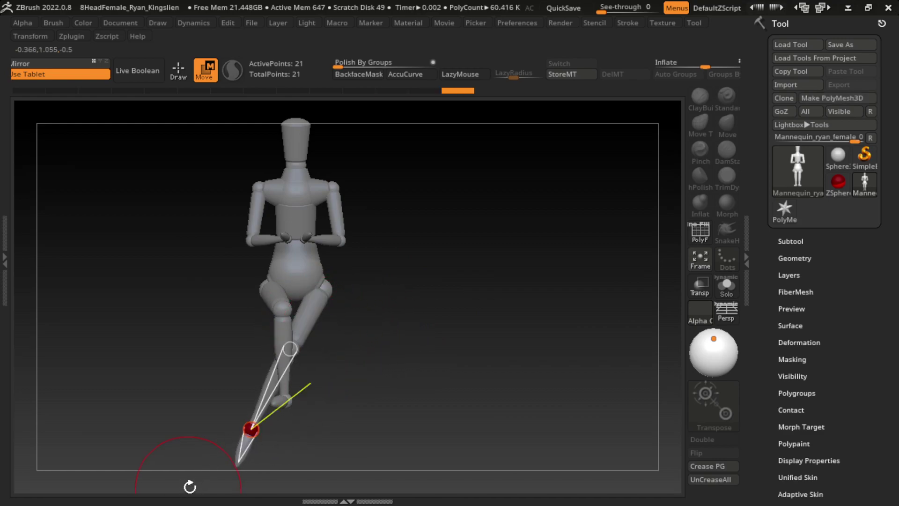
Step: Swing one lower leg out to the lower left and adjust the knee and foot position
{"action": "left_click_drag", "start_coordinate": [350, 359], "coordinate": [363, 401]}
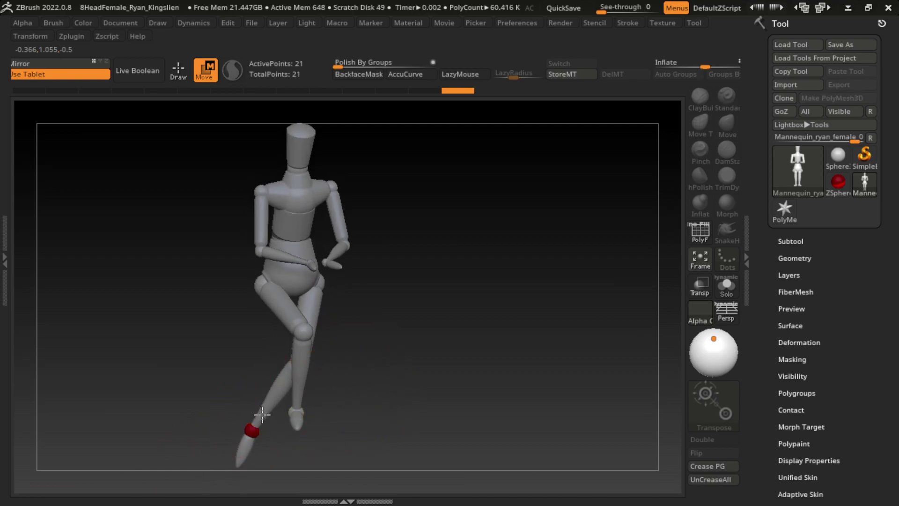
{"action": "mouse_move", "coordinate": [251, 374]}
{"action": "left_mouse_down"}
{"action": "mouse_move", "coordinate": [201, 406]}
{"action": "mouse_move", "coordinate": [184, 403]}
{"action": "left_mouse_up"}
{"action": "left_click_drag", "start_coordinate": [262, 389], "coordinate": [343, 356]}
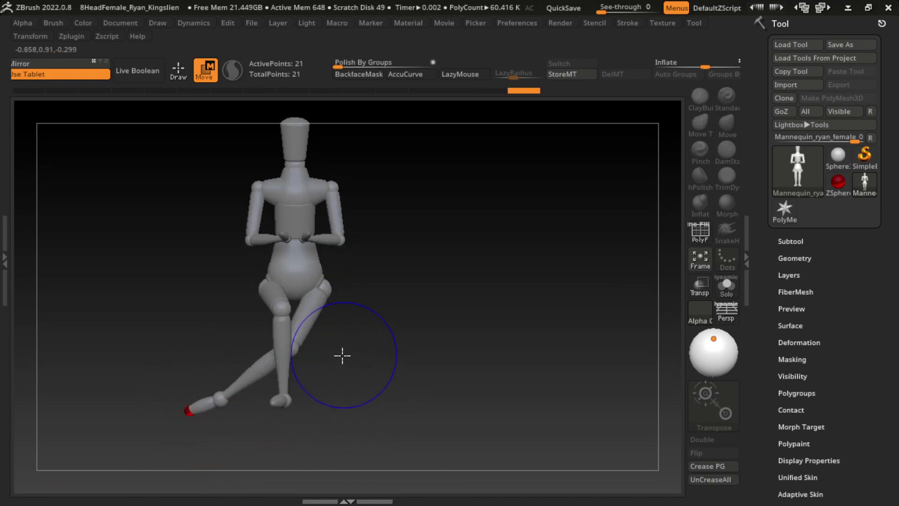
{"action": "mouse_move", "coordinate": [207, 424]}
{"action": "left_mouse_down"}
{"action": "mouse_move", "coordinate": [175, 443]}
{"action": "mouse_move", "coordinate": [325, 371]}
{"action": "mouse_move", "coordinate": [375, 364]}
{"action": "left_mouse_up"}
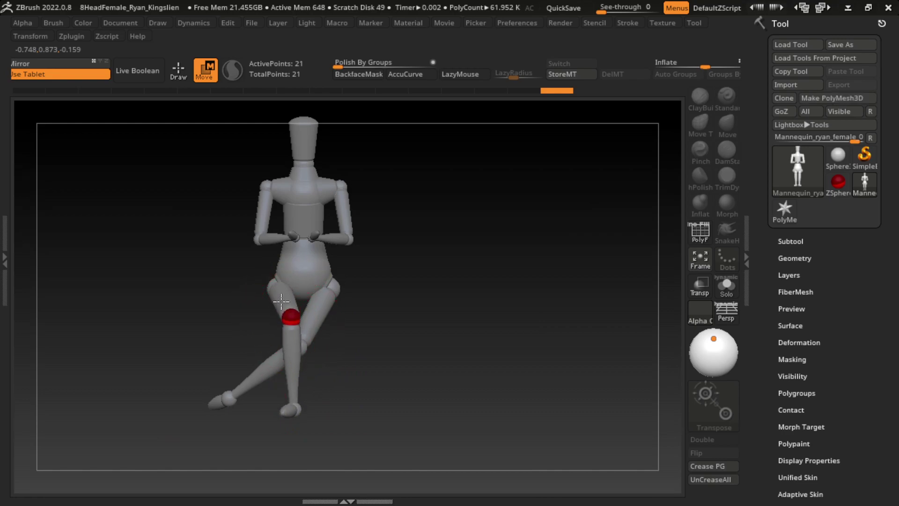
{"action": "left_click_drag", "start_coordinate": [291, 311], "coordinate": [291, 320]}
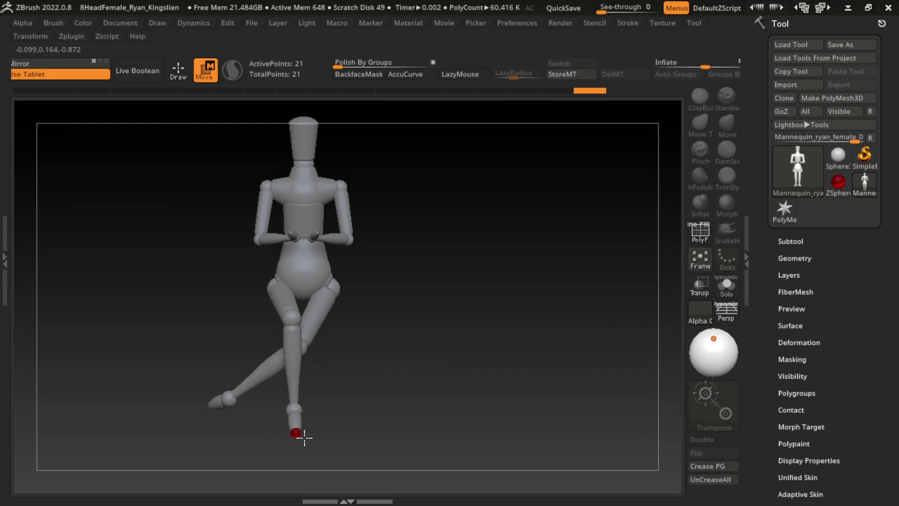
{"action": "left_click_drag", "start_coordinate": [304, 437], "coordinate": [300, 436]}
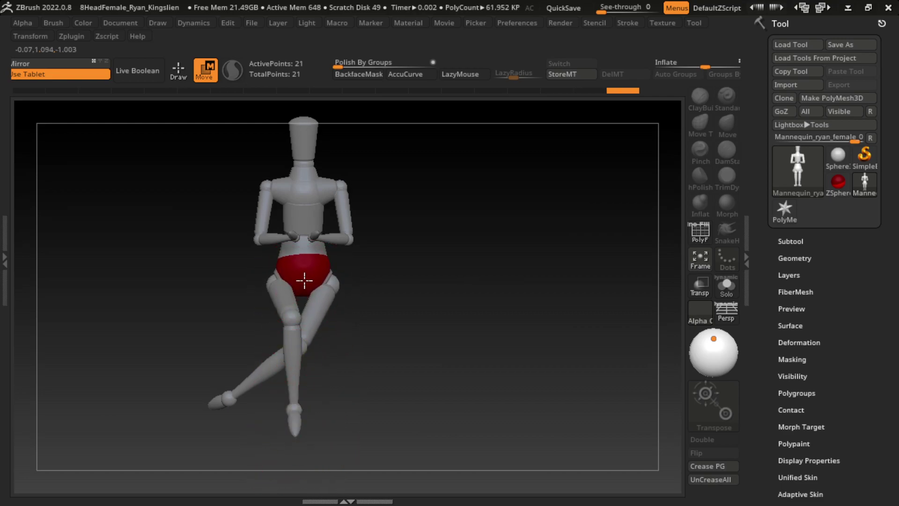
{"action": "key", "text": "ctrl+z"}
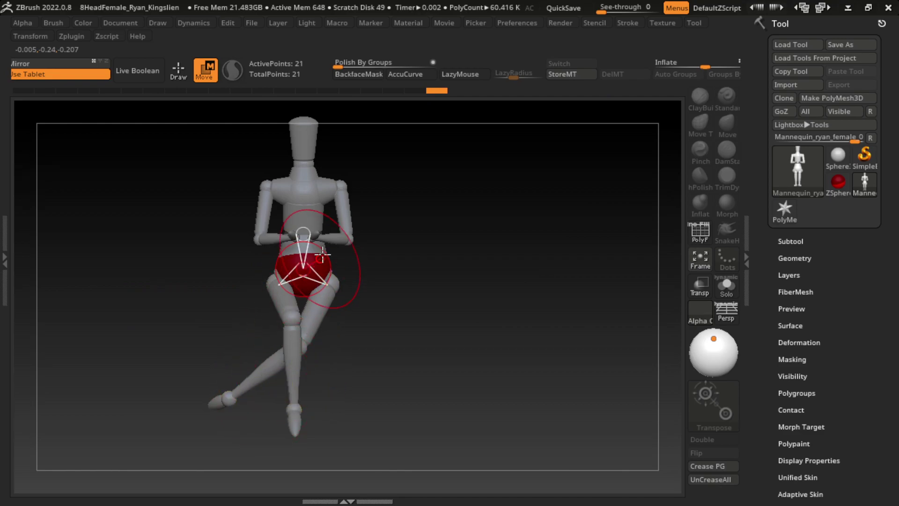
{"action": "key", "text": "ctrl+shift+z"}
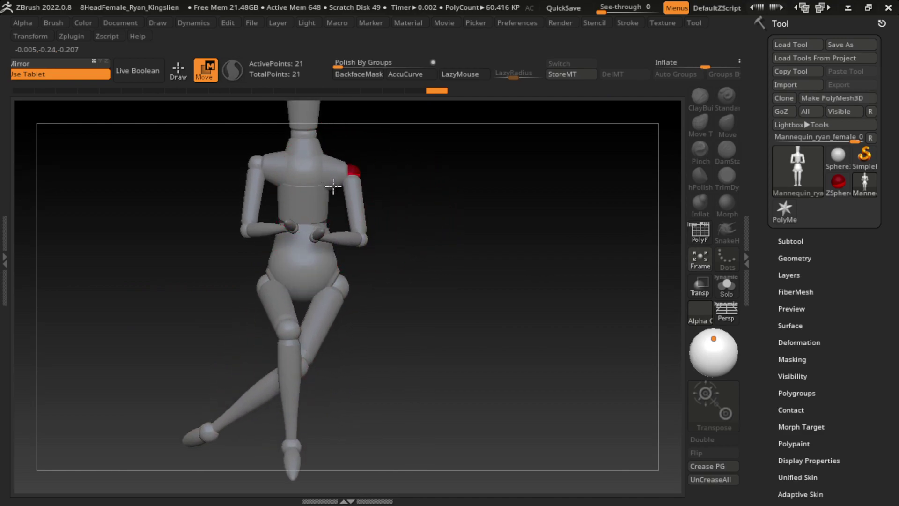
Step: Lower the arms, shrink the brush to about 104, tilt the hand up and the head forward
{"action": "left_click_drag", "start_coordinate": [332, 174], "coordinate": [330, 183]}
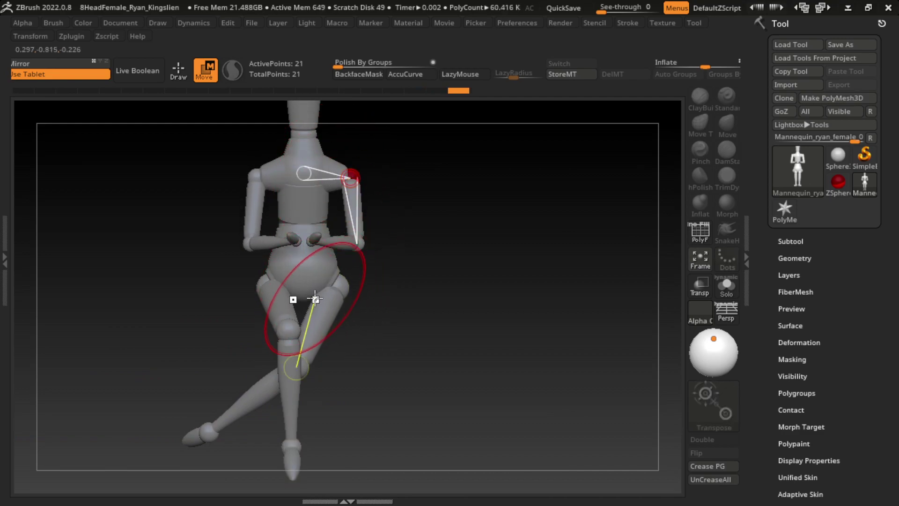
{"action": "key", "text": "s"}
{"action": "left_click_drag", "start_coordinate": [379, 280], "coordinate": [358, 277]}
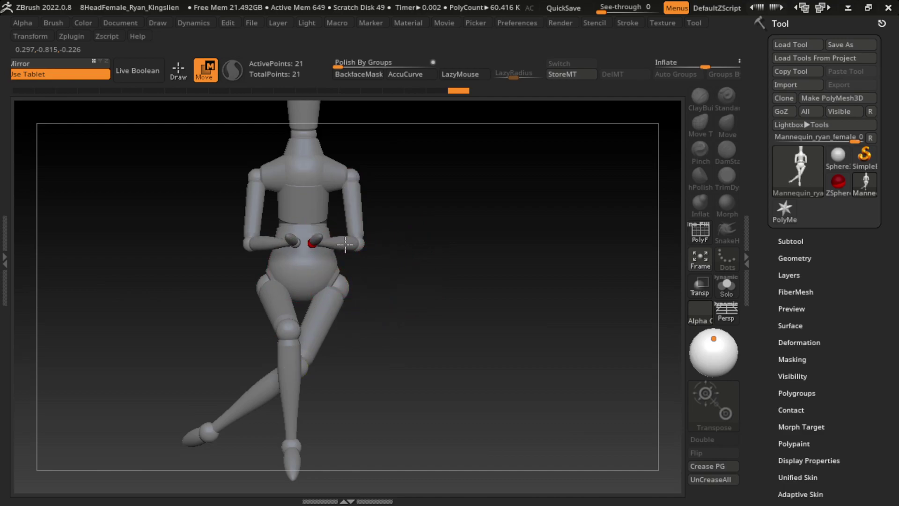
{"action": "left_click_drag", "start_coordinate": [318, 241], "coordinate": [321, 237]}
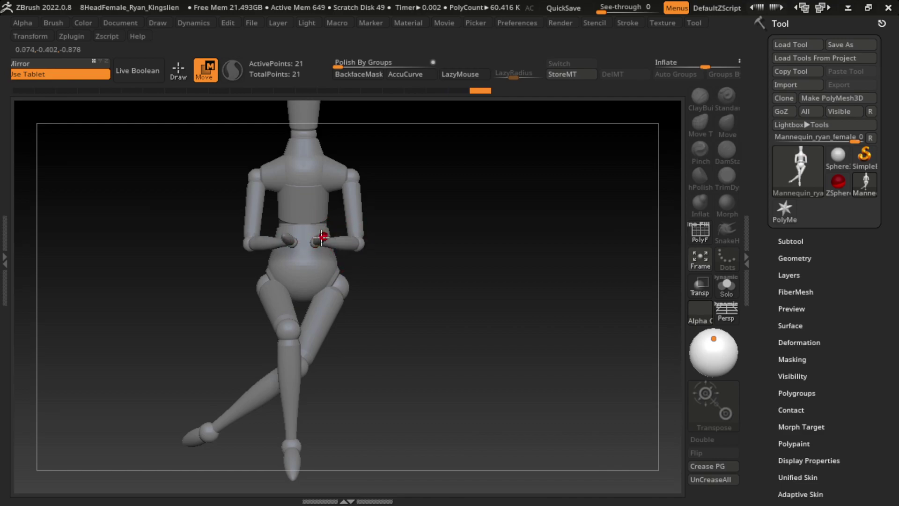
{"action": "mouse_move", "coordinate": [354, 302]}
{"action": "left_mouse_down"}
{"action": "mouse_move", "coordinate": [396, 339]}
{"action": "mouse_move", "coordinate": [369, 345]}
{"action": "left_mouse_up"}
{"action": "left_click_drag", "start_coordinate": [395, 315], "coordinate": [431, 291]}
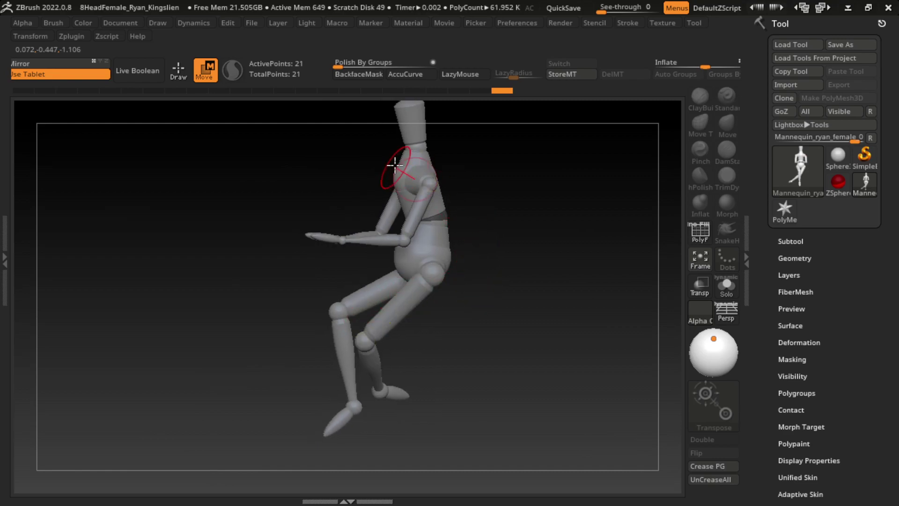
{"action": "mouse_move", "coordinate": [402, 161]}
{"action": "left_mouse_down"}
{"action": "mouse_move", "coordinate": [391, 170]}
{"action": "mouse_move", "coordinate": [421, 149]}
{"action": "mouse_move", "coordinate": [388, 170]}
{"action": "mouse_move", "coordinate": [428, 146]}
{"action": "mouse_move", "coordinate": [373, 173]}
{"action": "left_mouse_up"}
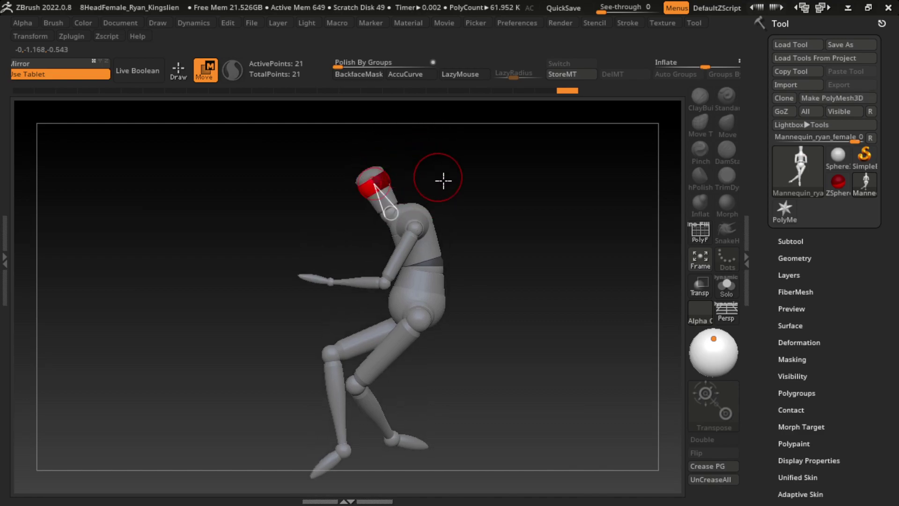
Step: From a front view, select the neck ZSphere to adjust the head, then the chest ZSphere
{"action": "left_click_drag", "start_coordinate": [441, 181], "coordinate": [500, 201]}
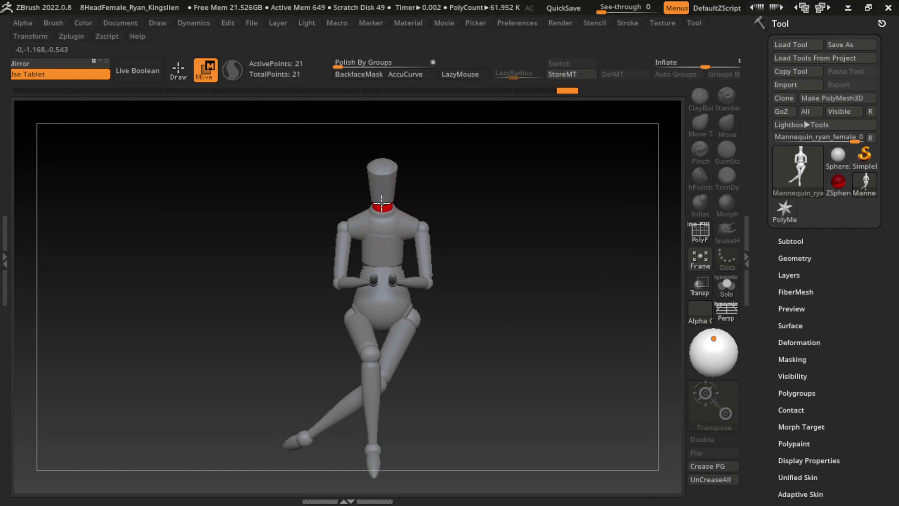
{"action": "left_click", "coordinate": [381, 203]}
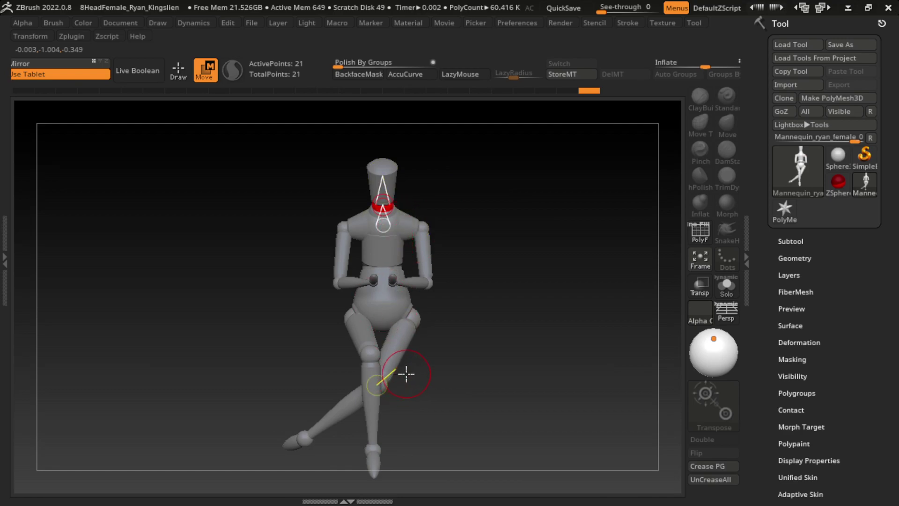
{"action": "mouse_move", "coordinate": [472, 315]}
{"action": "left_mouse_down"}
{"action": "mouse_move", "coordinate": [457, 326]}
{"action": "mouse_move", "coordinate": [481, 321]}
{"action": "left_mouse_up"}
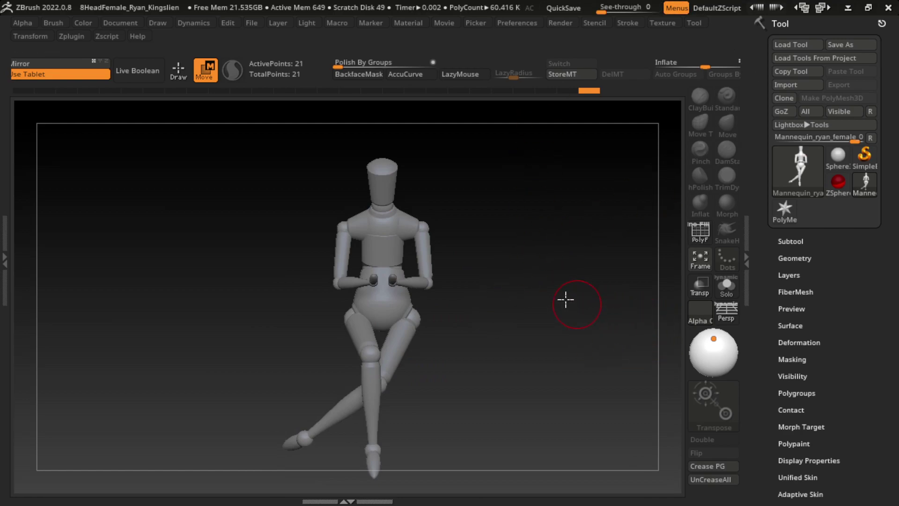
{"action": "left_click", "coordinate": [384, 225]}
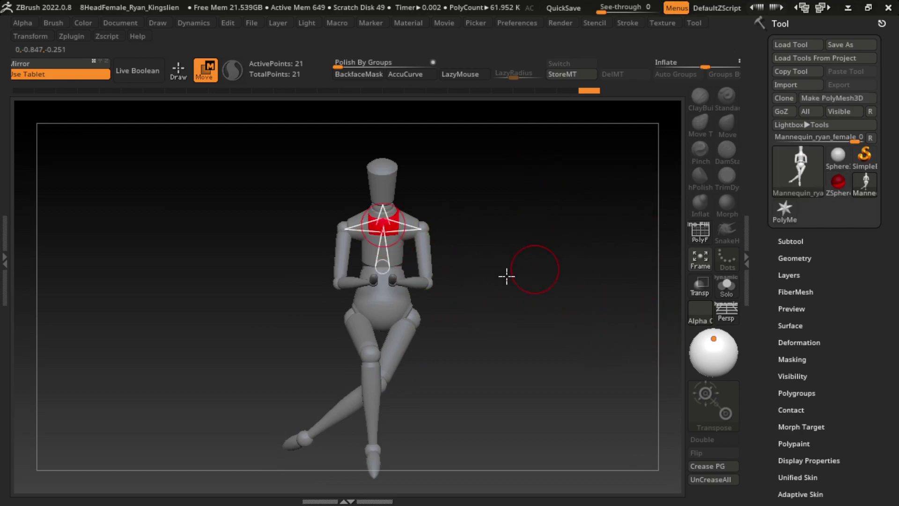
{"action": "key", "text": "space"}
Step: Convert the mannequin to PolyMesh3D, colour it white, apply a new material, choose ClayBuildup
{"action": "left_click", "coordinate": [843, 99]}
{"action": "key", "text": "space"}
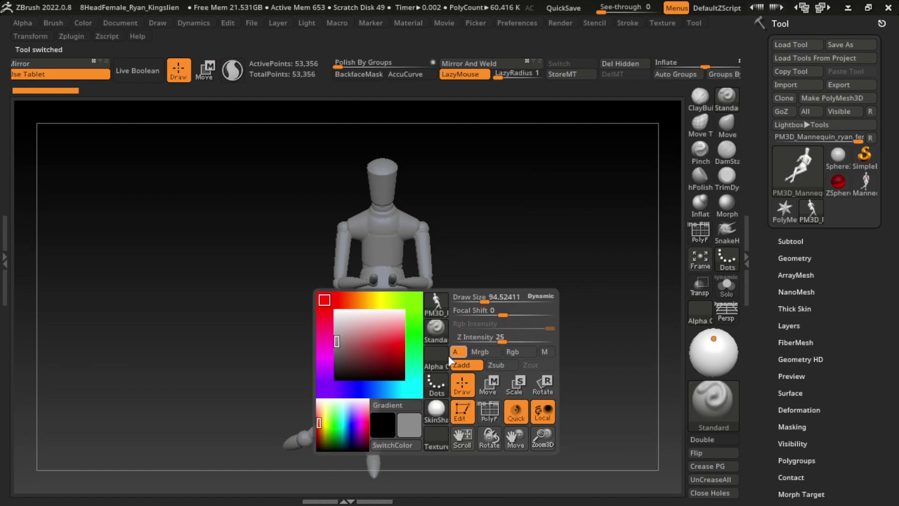
{"action": "left_click", "coordinate": [337, 312]}
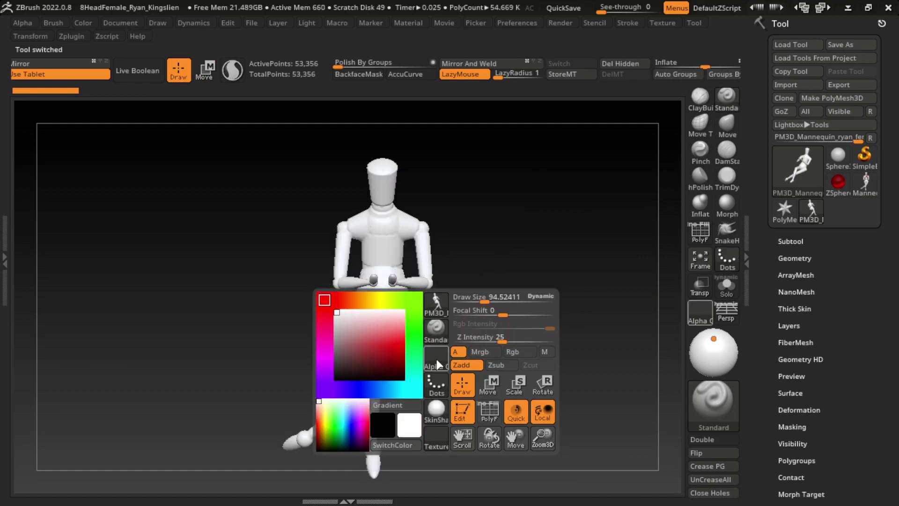
{"action": "left_click", "coordinate": [436, 410]}
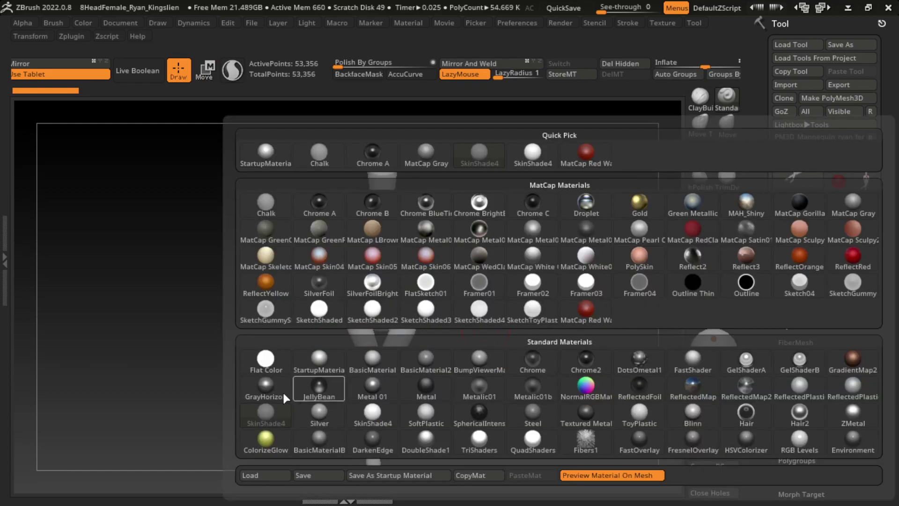
{"action": "left_click", "coordinate": [324, 357]}
{"action": "key", "text": "space"}
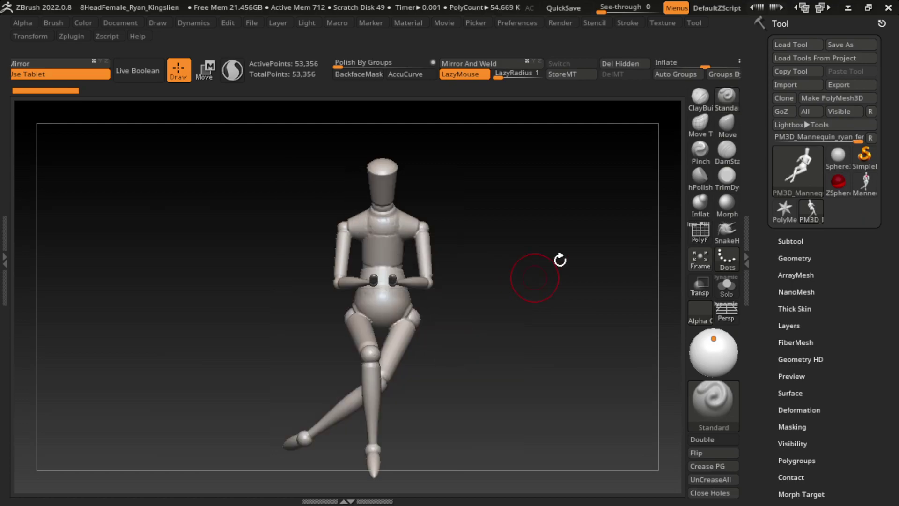
{"action": "left_click", "coordinate": [700, 97]}
Step: Enable Sculptris Pro tessellation and build rough clay on the chest
{"action": "key", "text": "space"}
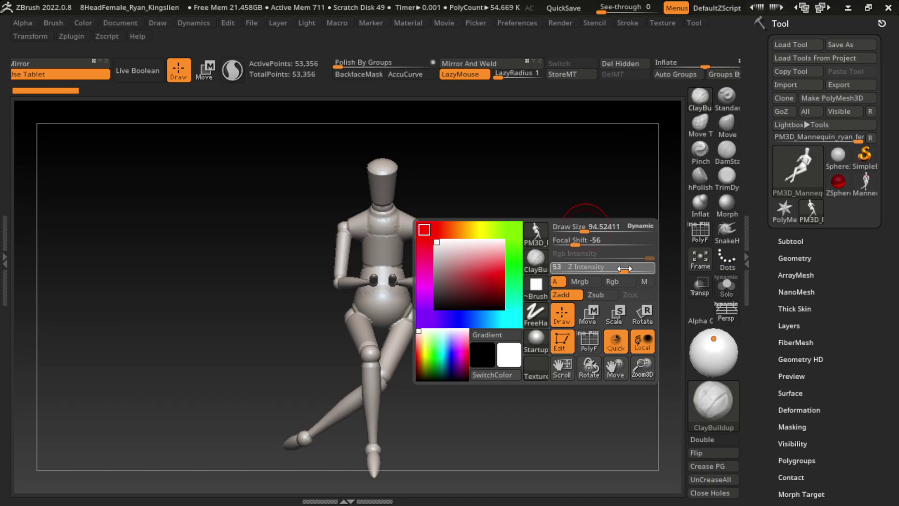
{"action": "left_click", "coordinate": [232, 71]}
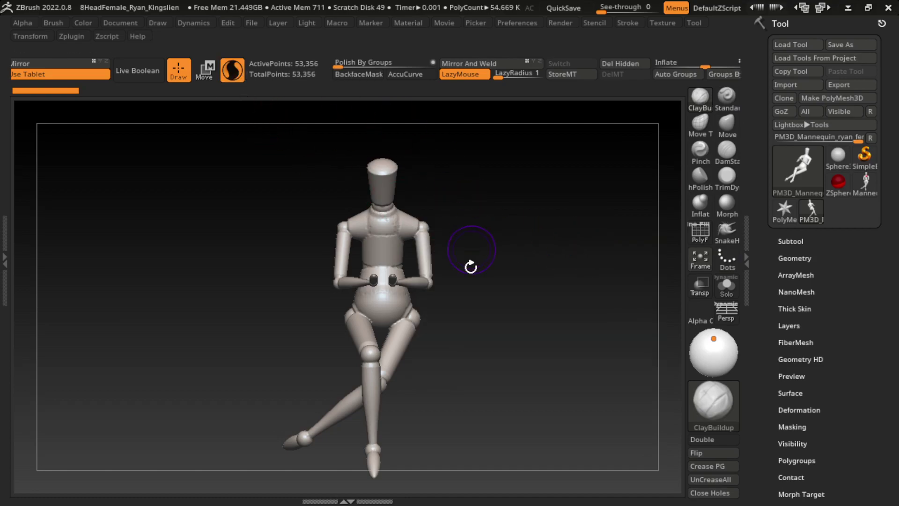
{"action": "left_click_drag", "start_coordinate": [471, 266], "coordinate": [518, 328], "text": "alt"}
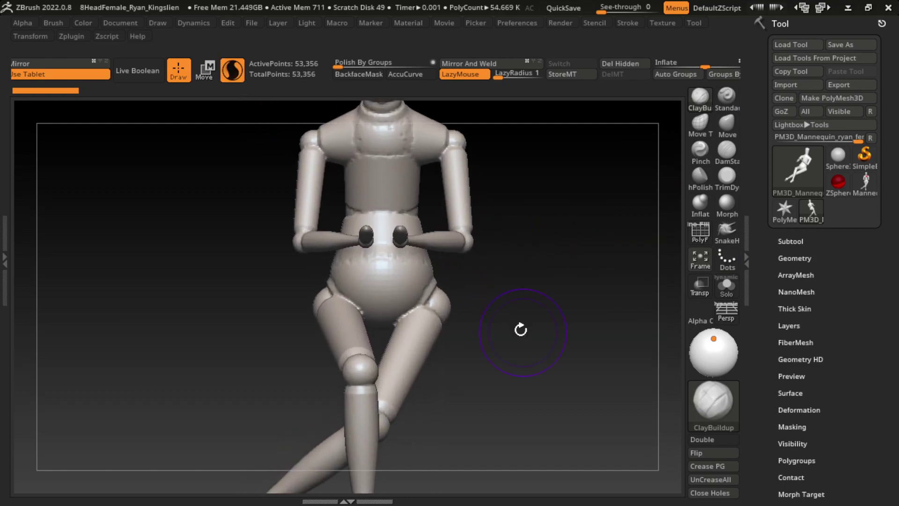
{"action": "left_click", "coordinate": [403, 172]}
{"action": "key", "text": "f"}
{"action": "left_click_drag", "start_coordinate": [506, 254], "coordinate": [481, 256]}
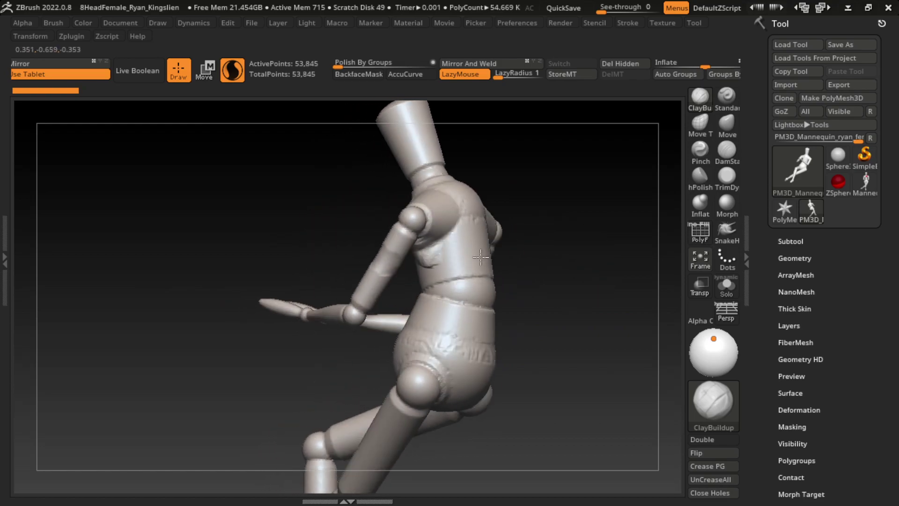
{"action": "right_click_drag", "start_coordinate": [480, 256], "coordinate": [441, 261]}
{"action": "mouse_move", "coordinate": [442, 261]}
{"action": "left_mouse_down"}
{"action": "mouse_move", "coordinate": [433, 255]}
{"action": "mouse_move", "coordinate": [468, 264]}
{"action": "left_mouse_up"}
Step: Add clay folds across the torso, back and hip
{"action": "key", "text": "space"}
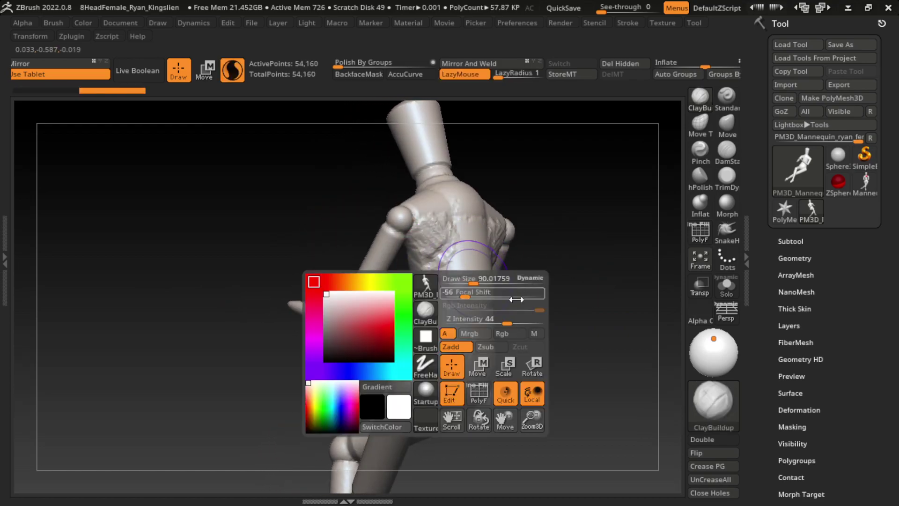
{"action": "mouse_move", "coordinate": [416, 244]}
{"action": "left_mouse_down"}
{"action": "mouse_move", "coordinate": [427, 312]}
{"action": "mouse_move", "coordinate": [432, 202]}
{"action": "left_mouse_up"}
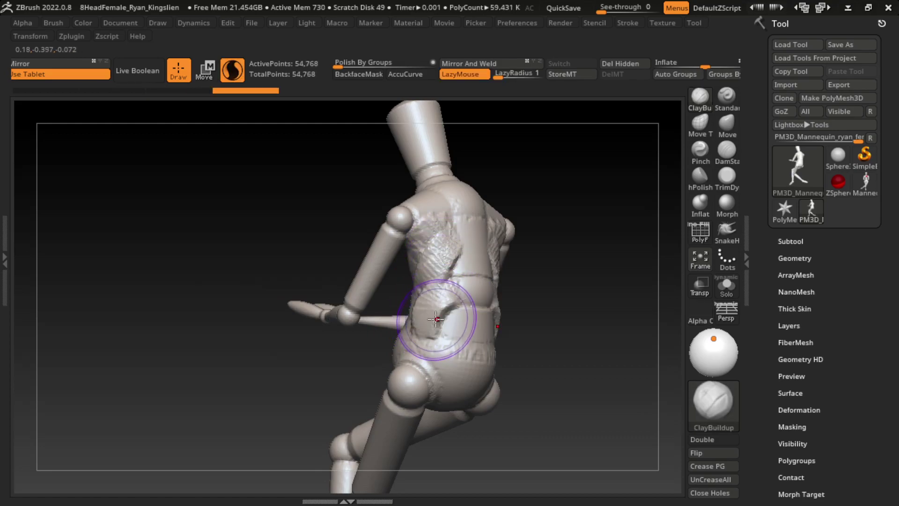
{"action": "left_click_drag", "start_coordinate": [436, 320], "coordinate": [424, 323]}
{"action": "mouse_move", "coordinate": [438, 249]}
{"action": "left_mouse_down"}
{"action": "mouse_move", "coordinate": [421, 361]}
{"action": "mouse_move", "coordinate": [431, 361]}
{"action": "mouse_move", "coordinate": [452, 164]}
{"action": "left_mouse_up"}
{"action": "mouse_move", "coordinate": [528, 213]}
{"action": "left_mouse_down"}
{"action": "mouse_move", "coordinate": [667, 257]}
{"action": "mouse_move", "coordinate": [563, 309]}
{"action": "left_mouse_up"}
Step: Sculpt matching folds on both hips and along the back of the upper thigh
{"action": "left_click_drag", "start_coordinate": [503, 400], "coordinate": [468, 301], "text": "alt"}
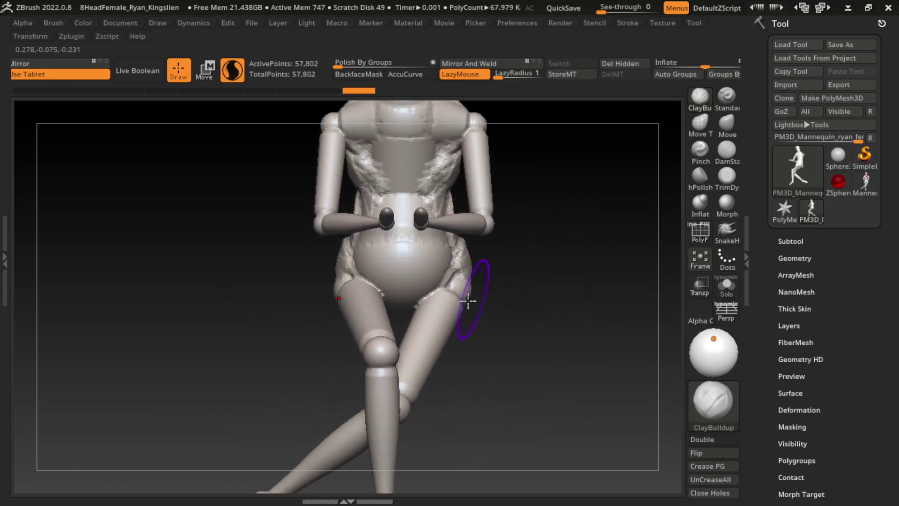
{"action": "left_click_drag", "start_coordinate": [452, 268], "coordinate": [468, 295]}
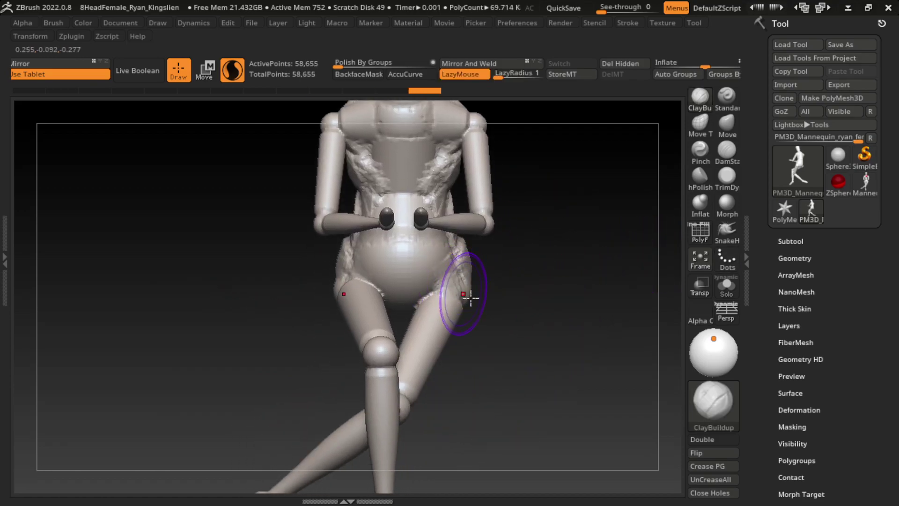
{"action": "mouse_move", "coordinate": [468, 337]}
{"action": "left_mouse_down"}
{"action": "mouse_move", "coordinate": [452, 364]}
{"action": "mouse_move", "coordinate": [415, 370]}
{"action": "left_mouse_up"}
{"action": "mouse_move", "coordinate": [470, 300]}
{"action": "left_mouse_down"}
{"action": "mouse_move", "coordinate": [496, 338]}
{"action": "mouse_move", "coordinate": [478, 300]}
{"action": "left_mouse_up"}
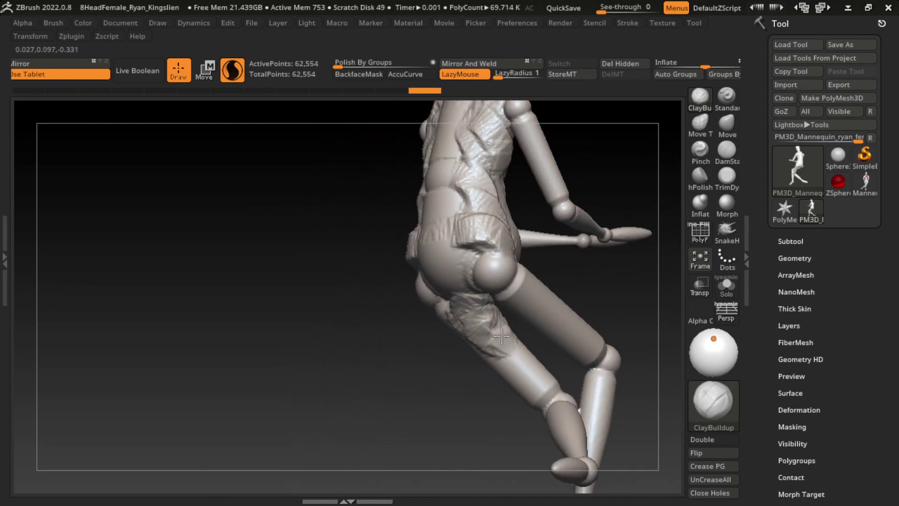
{"action": "mouse_move", "coordinate": [491, 333]}
{"action": "left_mouse_down"}
{"action": "mouse_move", "coordinate": [529, 389]}
{"action": "mouse_move", "coordinate": [379, 418]}
{"action": "left_mouse_up"}
Step: Undo recent strokes, then rebuild clay folds on the thigh from new angles
{"action": "mouse_move", "coordinate": [563, 356]}
{"action": "left_mouse_down"}
{"action": "mouse_move", "coordinate": [560, 336]}
{"action": "mouse_move", "coordinate": [539, 343]}
{"action": "left_mouse_up"}
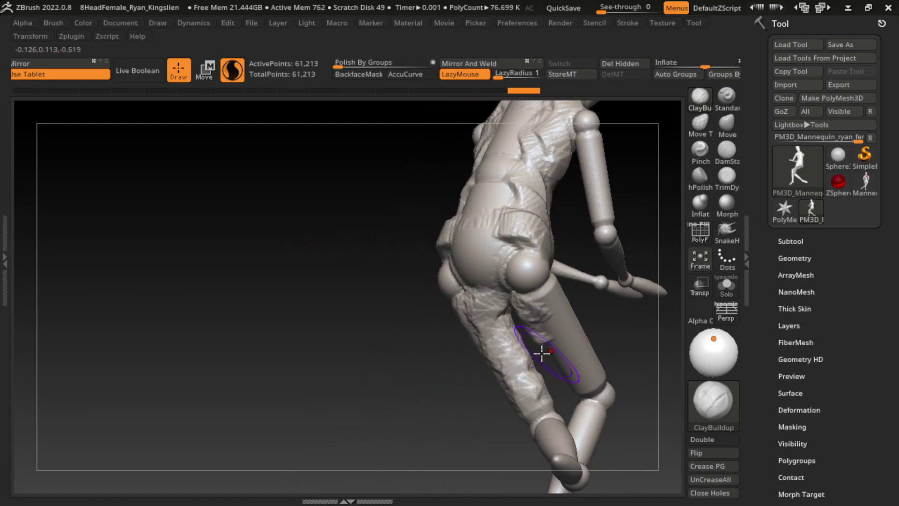
{"action": "left_click", "coordinate": [569, 377], "text": "ctrl+shift"}
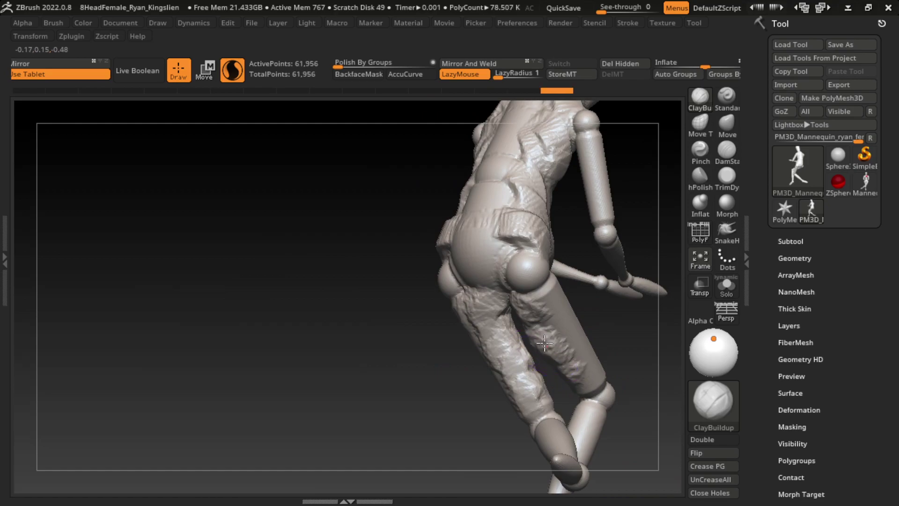
{"action": "left_click", "coordinate": [516, 310], "text": "ctrl+shift"}
{"action": "left_click_drag", "start_coordinate": [450, 356], "coordinate": [242, 431]}
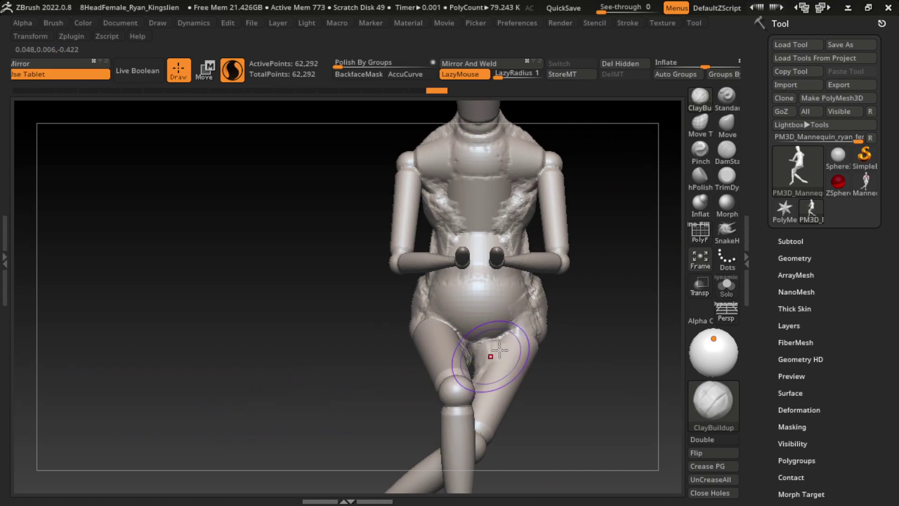
{"action": "mouse_move", "coordinate": [487, 355]}
{"action": "left_mouse_down"}
{"action": "mouse_move", "coordinate": [652, 281]}
{"action": "mouse_move", "coordinate": [483, 379]}
{"action": "mouse_move", "coordinate": [501, 393]}
{"action": "mouse_move", "coordinate": [413, 427]}
{"action": "left_mouse_up"}
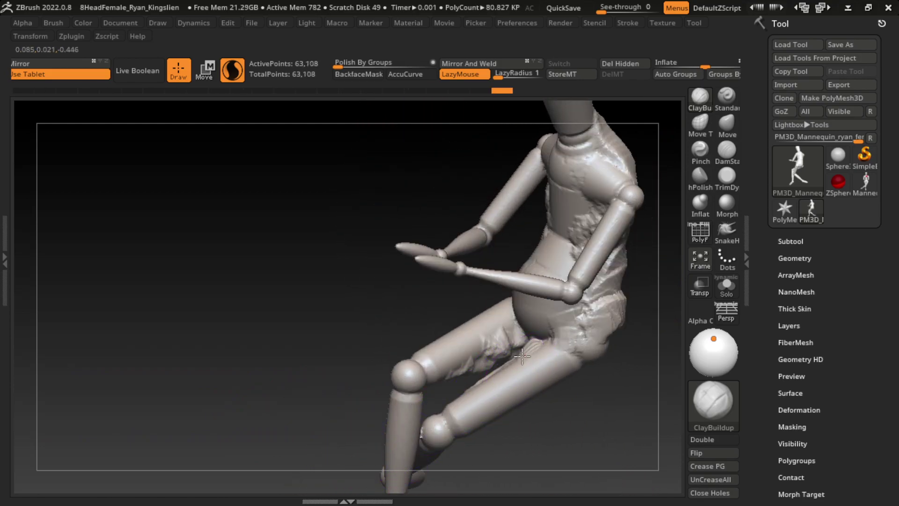
{"action": "mouse_move", "coordinate": [535, 408]}
{"action": "left_mouse_down"}
{"action": "mouse_move", "coordinate": [582, 427]}
{"action": "mouse_move", "coordinate": [510, 385]}
{"action": "mouse_move", "coordinate": [449, 373]}
{"action": "left_mouse_up"}
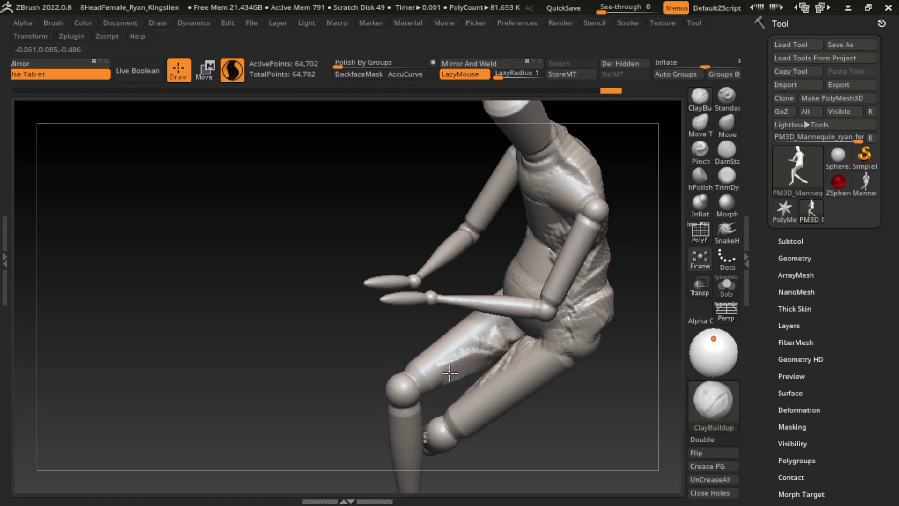
{"action": "mouse_move", "coordinate": [500, 337]}
{"action": "left_mouse_down"}
{"action": "mouse_move", "coordinate": [432, 401]}
{"action": "mouse_move", "coordinate": [577, 408]}
{"action": "left_mouse_up"}
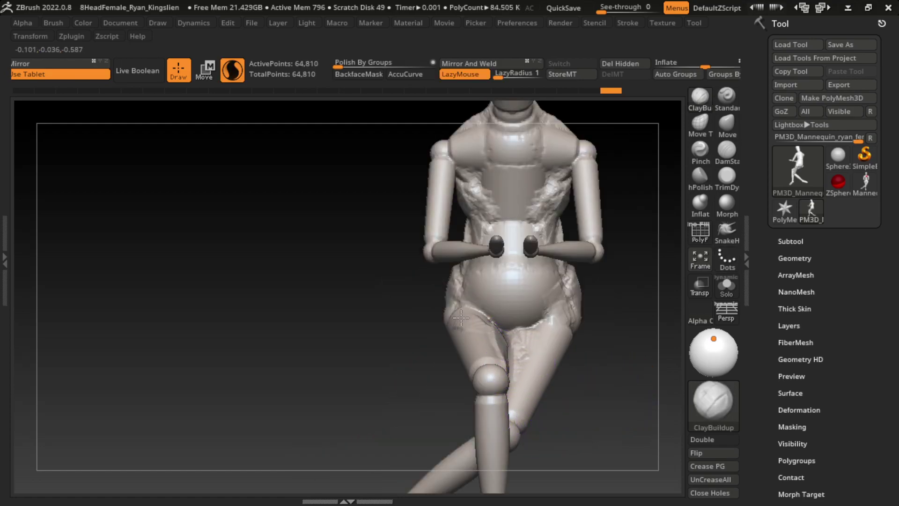
{"action": "mouse_move", "coordinate": [461, 318]}
{"action": "left_mouse_down"}
{"action": "mouse_move", "coordinate": [555, 468]}
{"action": "mouse_move", "coordinate": [584, 387]}
{"action": "mouse_move", "coordinate": [632, 305]}
{"action": "mouse_move", "coordinate": [492, 415]}
{"action": "mouse_move", "coordinate": [451, 301]}
{"action": "mouse_move", "coordinate": [557, 250]}
{"action": "mouse_move", "coordinate": [447, 306]}
{"action": "mouse_move", "coordinate": [487, 299]}
{"action": "mouse_move", "coordinate": [457, 257]}
{"action": "mouse_move", "coordinate": [508, 297]}
{"action": "mouse_move", "coordinate": [538, 267]}
{"action": "left_mouse_up"}
Step: Build clay creases on the thigh, hip and buttock, undoing one stray stroke
{"action": "mouse_move", "coordinate": [497, 361]}
{"action": "left_mouse_down"}
{"action": "mouse_move", "coordinate": [440, 398]}
{"action": "mouse_move", "coordinate": [486, 372]}
{"action": "mouse_move", "coordinate": [449, 365]}
{"action": "left_mouse_up"}
{"action": "mouse_move", "coordinate": [520, 412]}
{"action": "left_mouse_down", "text": "shift"}
{"action": "mouse_move", "coordinate": [582, 466]}
{"action": "mouse_move", "coordinate": [610, 371]}
{"action": "left_mouse_up", "text": "shift"}
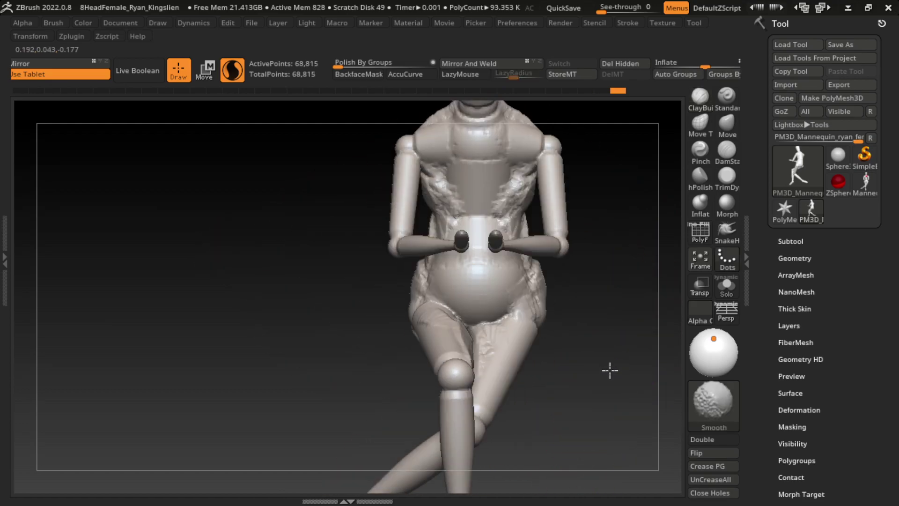
{"action": "mouse_move", "coordinate": [562, 403]}
{"action": "left_mouse_down"}
{"action": "mouse_move", "coordinate": [535, 324]}
{"action": "mouse_move", "coordinate": [463, 300]}
{"action": "left_mouse_up"}
{"action": "mouse_move", "coordinate": [525, 319]}
{"action": "left_mouse_down"}
{"action": "mouse_move", "coordinate": [536, 324]}
{"action": "mouse_move", "coordinate": [508, 278]}
{"action": "mouse_move", "coordinate": [529, 281]}
{"action": "mouse_move", "coordinate": [515, 319]}
{"action": "mouse_move", "coordinate": [570, 297]}
{"action": "left_mouse_up"}
{"action": "key", "text": "ctrl+z"}
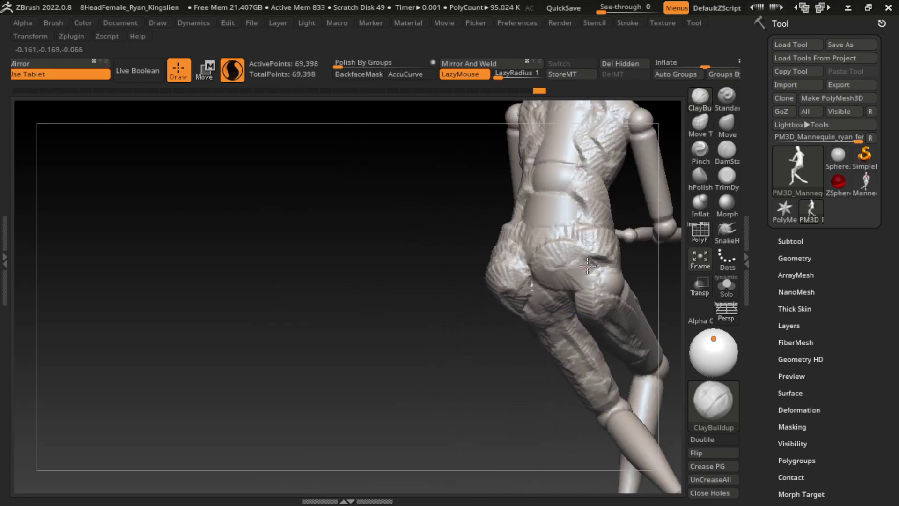
{"action": "left_click_drag", "start_coordinate": [588, 266], "coordinate": [562, 281]}
{"action": "mouse_move", "coordinate": [538, 244]}
{"action": "left_mouse_down"}
{"action": "mouse_move", "coordinate": [555, 290]}
{"action": "mouse_move", "coordinate": [539, 253]}
{"action": "left_mouse_up"}
{"action": "left_click_drag", "start_coordinate": [486, 365], "coordinate": [450, 438]}
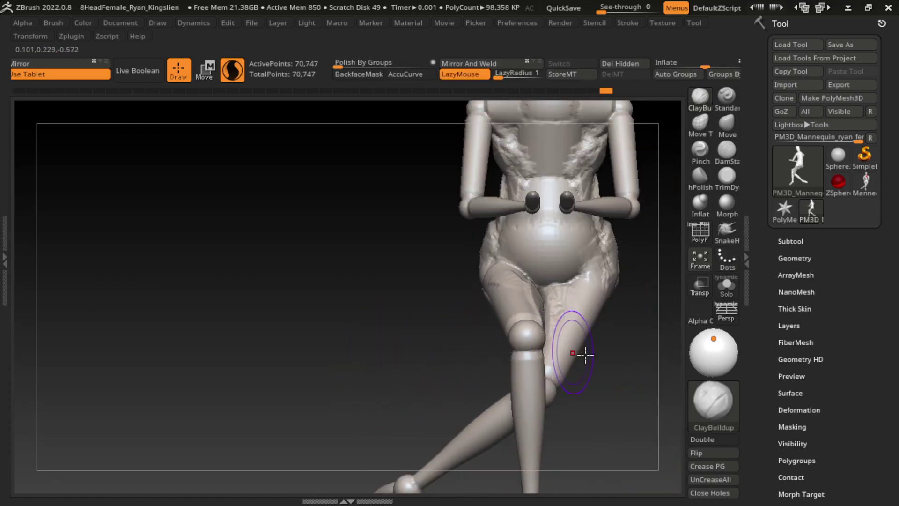
Step: Add fold detail along the inner thigh from the front
{"action": "left_click_drag", "start_coordinate": [586, 354], "coordinate": [562, 316]}
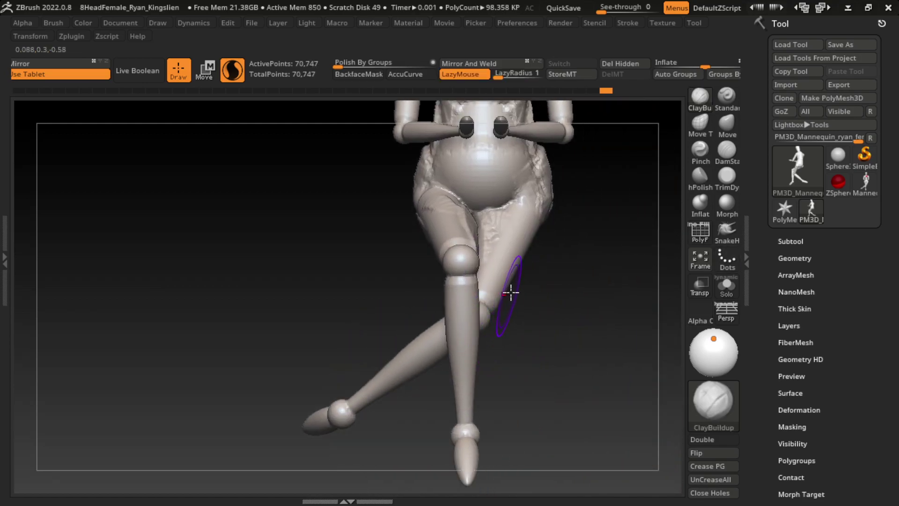
{"action": "mouse_move", "coordinate": [487, 234]}
{"action": "left_mouse_down"}
{"action": "mouse_move", "coordinate": [511, 220]}
{"action": "mouse_move", "coordinate": [496, 209]}
{"action": "mouse_move", "coordinate": [515, 187]}
{"action": "mouse_move", "coordinate": [502, 262]}
{"action": "left_mouse_up"}
{"action": "mouse_move", "coordinate": [536, 298]}
{"action": "left_mouse_down"}
{"action": "mouse_move", "coordinate": [495, 270]}
{"action": "mouse_move", "coordinate": [468, 290]}
{"action": "mouse_move", "coordinate": [506, 197]}
{"action": "left_mouse_up"}
{"action": "mouse_move", "coordinate": [515, 248]}
{"action": "left_mouse_down"}
{"action": "mouse_move", "coordinate": [498, 226]}
{"action": "mouse_move", "coordinate": [462, 309]}
{"action": "mouse_move", "coordinate": [496, 267]}
{"action": "mouse_move", "coordinate": [535, 277]}
{"action": "mouse_move", "coordinate": [449, 281]}
{"action": "mouse_move", "coordinate": [412, 201]}
{"action": "mouse_move", "coordinate": [484, 293]}
{"action": "mouse_move", "coordinate": [586, 201]}
{"action": "left_mouse_up"}
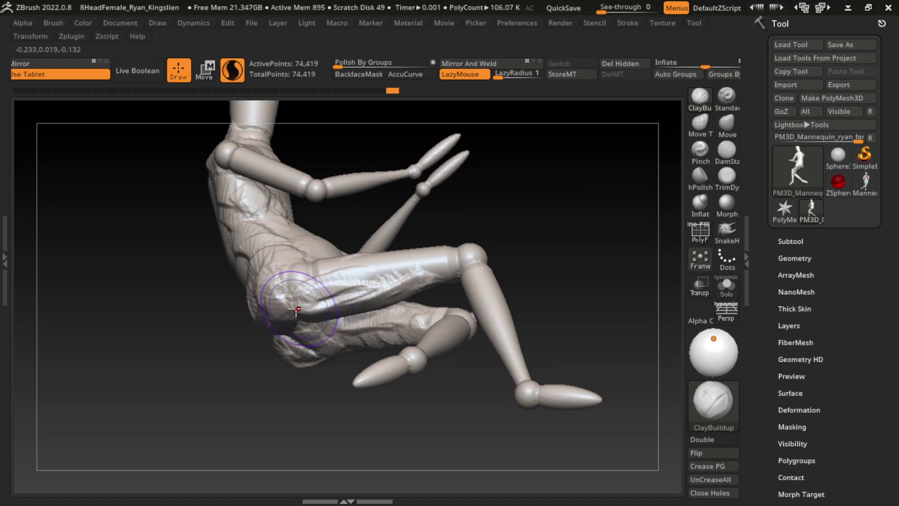
Step: Sculpt side thigh folds, then smooth the thigh edges and the belly
{"action": "mouse_move", "coordinate": [295, 290]}
{"action": "left_mouse_down"}
{"action": "mouse_move", "coordinate": [399, 272]}
{"action": "mouse_move", "coordinate": [327, 298]}
{"action": "left_mouse_up"}
{"action": "left_click_drag", "start_coordinate": [422, 267], "coordinate": [309, 281], "text": "shift"}
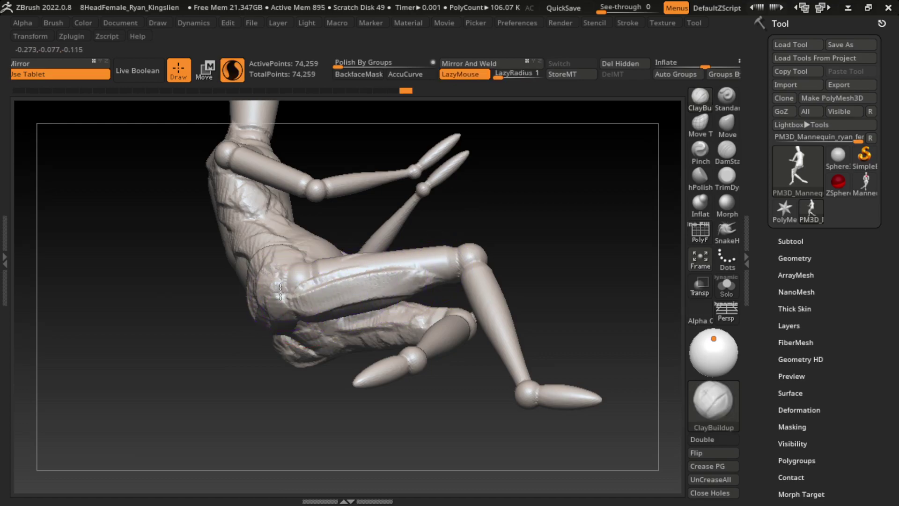
{"action": "mouse_move", "coordinate": [384, 271]}
{"action": "left_mouse_down", "text": "shift"}
{"action": "mouse_move", "coordinate": [282, 322]}
{"action": "mouse_move", "coordinate": [262, 301]}
{"action": "mouse_move", "coordinate": [328, 318]}
{"action": "mouse_move", "coordinate": [441, 281]}
{"action": "left_mouse_up", "text": "shift"}
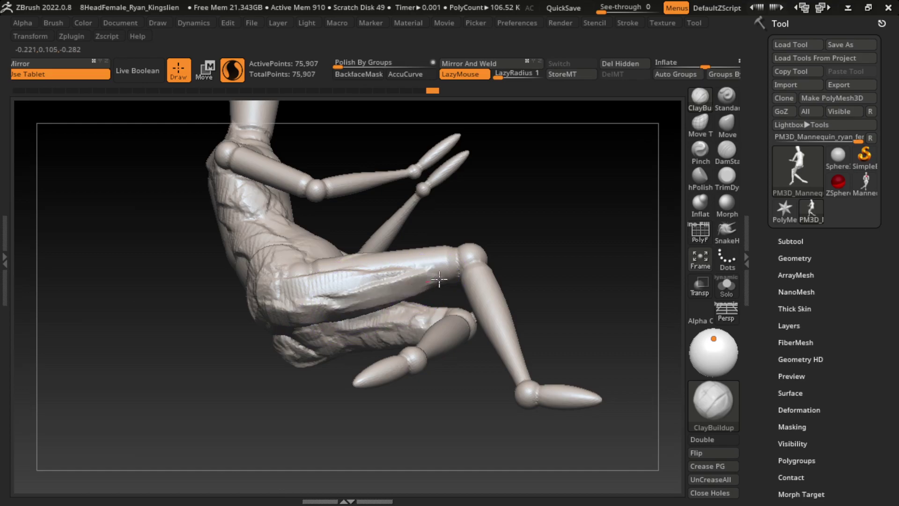
{"action": "mouse_move", "coordinate": [545, 253]}
{"action": "left_mouse_down"}
{"action": "mouse_move", "coordinate": [603, 220]}
{"action": "mouse_move", "coordinate": [579, 278]}
{"action": "mouse_move", "coordinate": [595, 275]}
{"action": "left_mouse_up"}
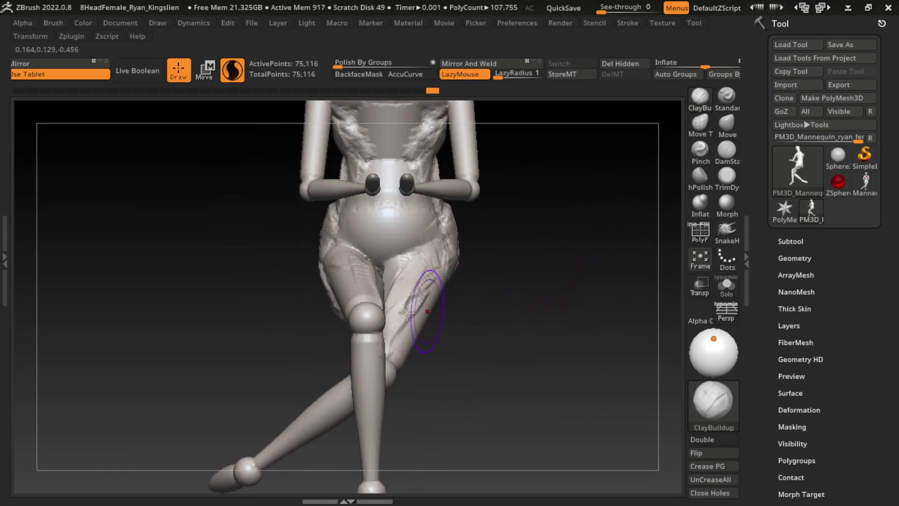
{"action": "left_click_drag", "start_coordinate": [324, 276], "coordinate": [330, 329], "text": "shift"}
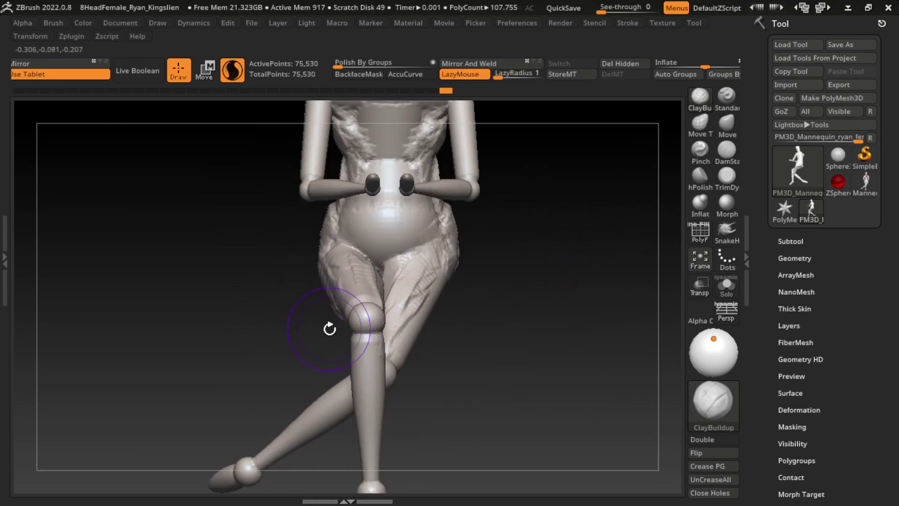
{"action": "left_click_drag", "start_coordinate": [529, 240], "coordinate": [515, 295]}
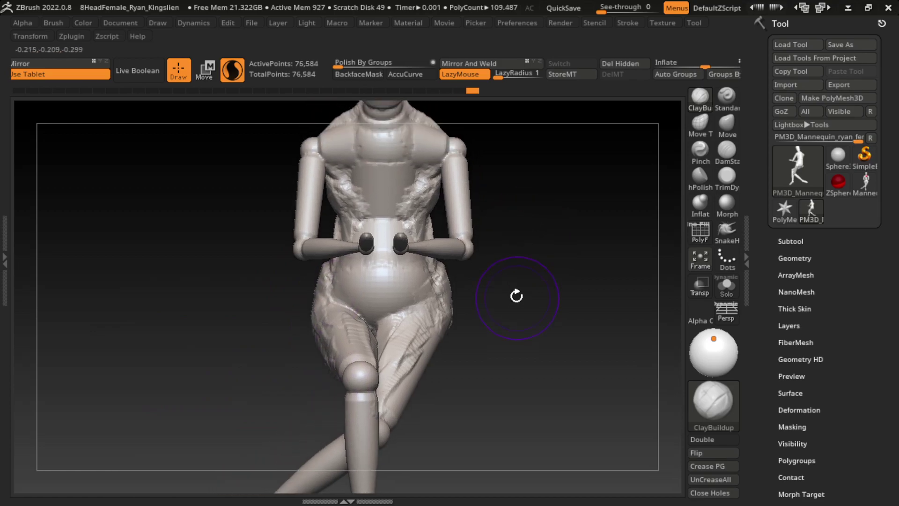
{"action": "mouse_move", "coordinate": [411, 302]}
{"action": "left_mouse_down", "text": "shift"}
{"action": "mouse_move", "coordinate": [376, 311]}
{"action": "mouse_move", "coordinate": [361, 351]}
{"action": "mouse_move", "coordinate": [332, 380]}
{"action": "mouse_move", "coordinate": [349, 304]}
{"action": "mouse_move", "coordinate": [334, 293]}
{"action": "mouse_move", "coordinate": [402, 356]}
{"action": "mouse_move", "coordinate": [327, 305]}
{"action": "mouse_move", "coordinate": [342, 361]}
{"action": "mouse_move", "coordinate": [333, 267]}
{"action": "mouse_move", "coordinate": [412, 341]}
{"action": "mouse_move", "coordinate": [443, 266]}
{"action": "left_mouse_up", "text": "shift"}
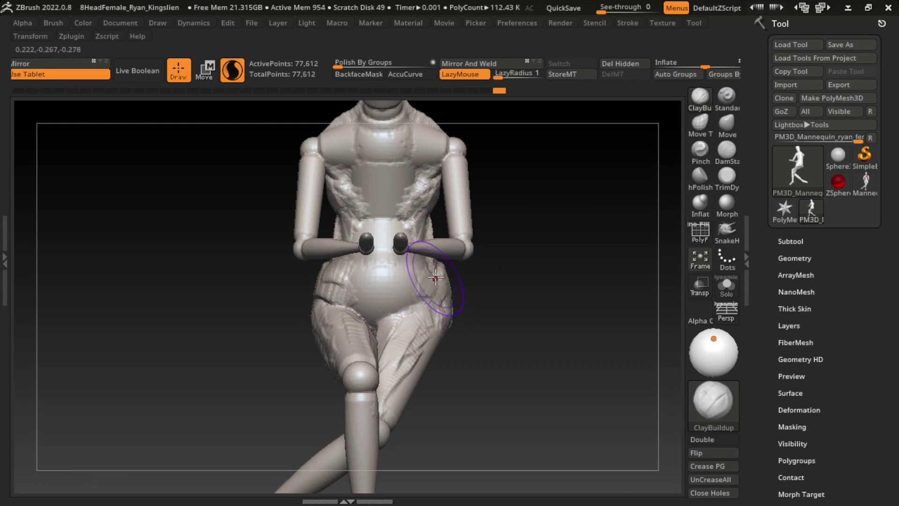
Step: Smooth the upper thigh and reframe the hips and legs from the front
{"action": "right_click_drag", "start_coordinate": [485, 363], "coordinate": [448, 354], "text": "ctrl"}
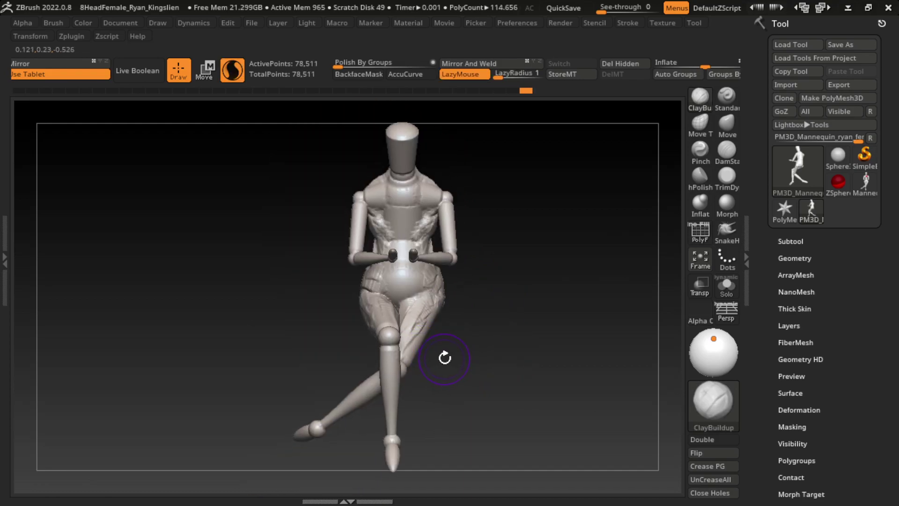
{"action": "right_click_drag", "start_coordinate": [448, 323], "coordinate": [443, 428]}
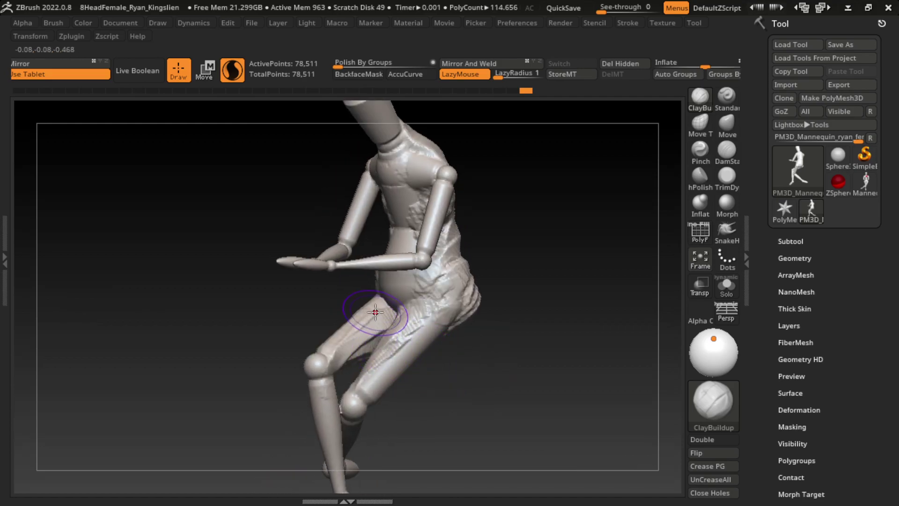
{"action": "left_click_drag", "start_coordinate": [386, 312], "coordinate": [383, 322], "text": "shift"}
{"action": "right_click_drag", "start_coordinate": [492, 367], "coordinate": [390, 308]}
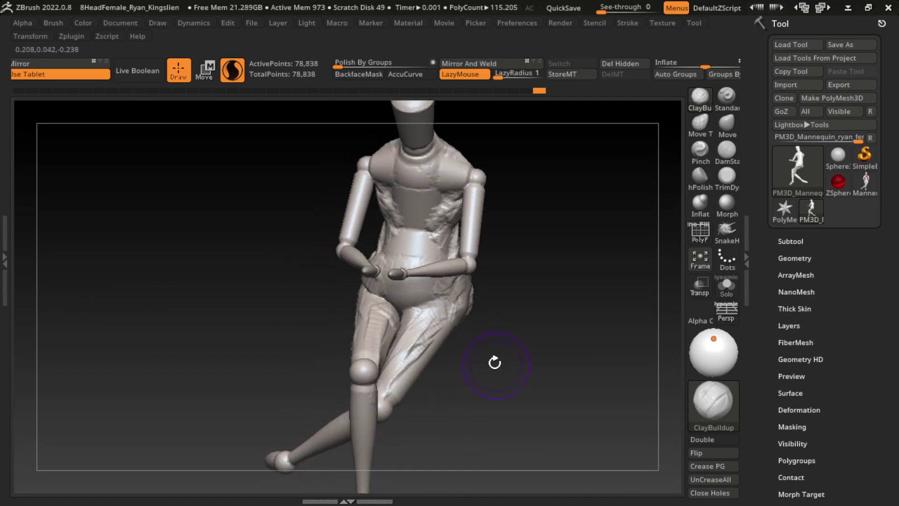
{"action": "key", "text": "ctrl+z"}
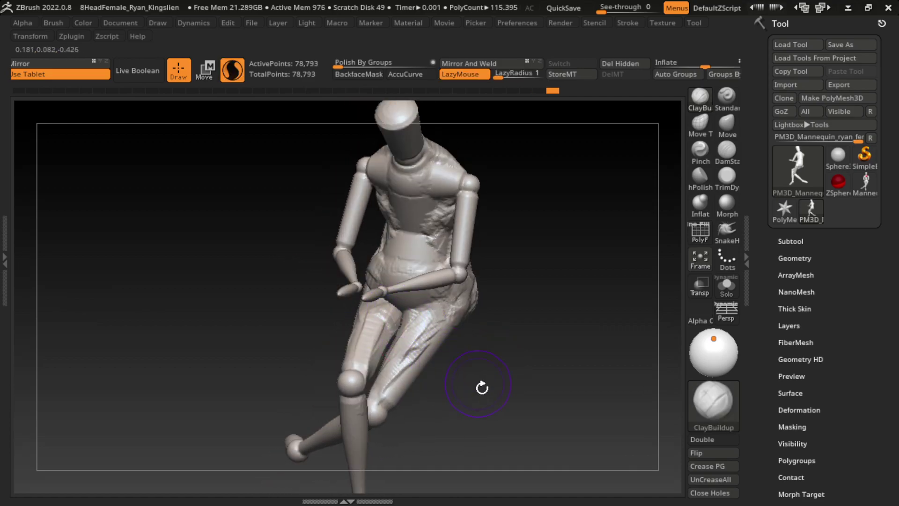
{"action": "mouse_move", "coordinate": [482, 387]}
{"action": "right_mouse_down"}
{"action": "mouse_move", "coordinate": [502, 375]}
{"action": "mouse_move", "coordinate": [502, 342]}
{"action": "right_mouse_up"}
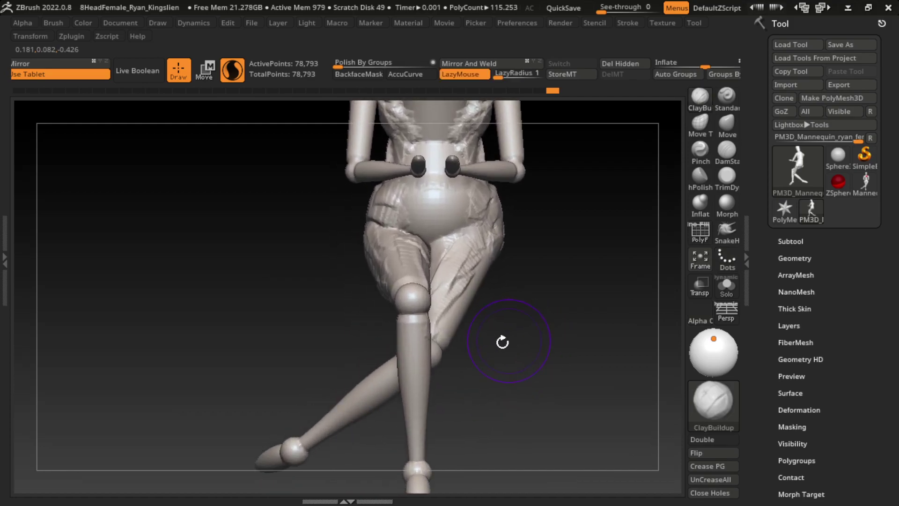
Step: Shrink the brush and shape a fabric band below the knee and around the knee
{"action": "key", "text": "s"}
{"action": "left_click_drag", "start_coordinate": [491, 363], "coordinate": [468, 364]}
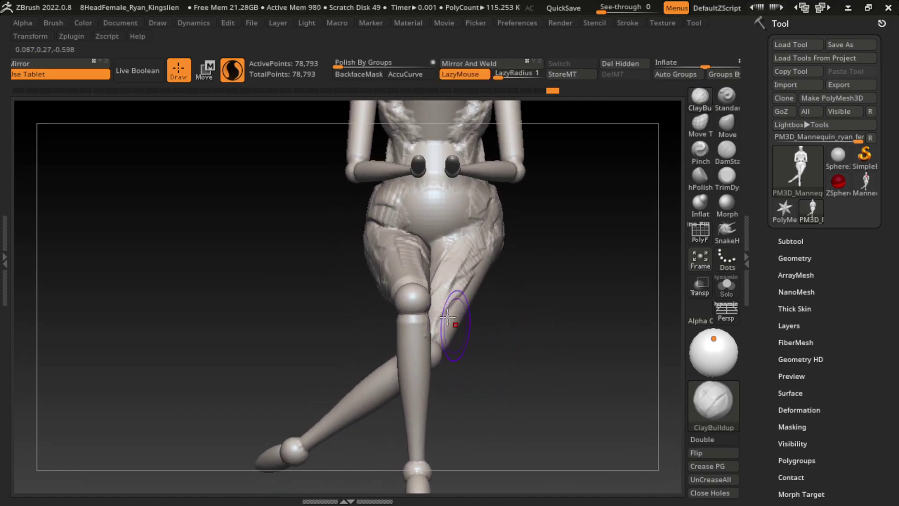
{"action": "right_click_drag", "start_coordinate": [459, 317], "coordinate": [419, 317]}
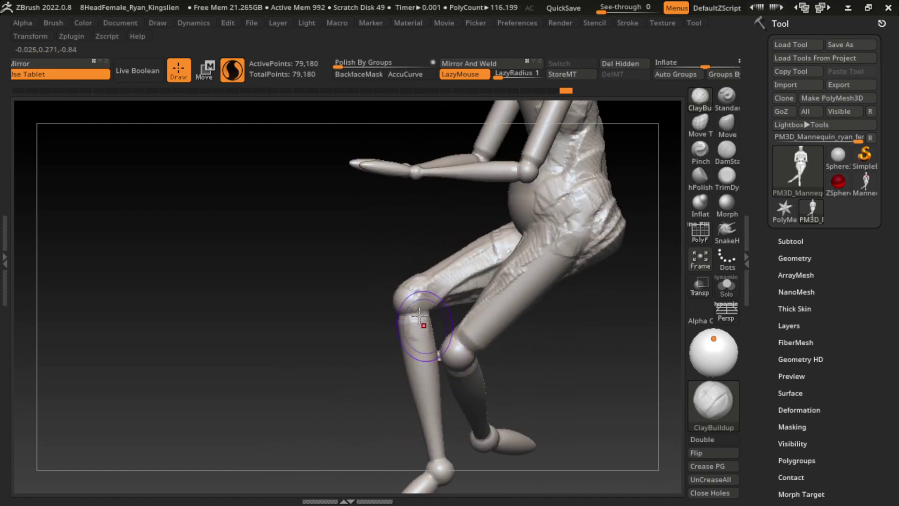
{"action": "right_click_drag", "start_coordinate": [517, 356], "coordinate": [448, 319]}
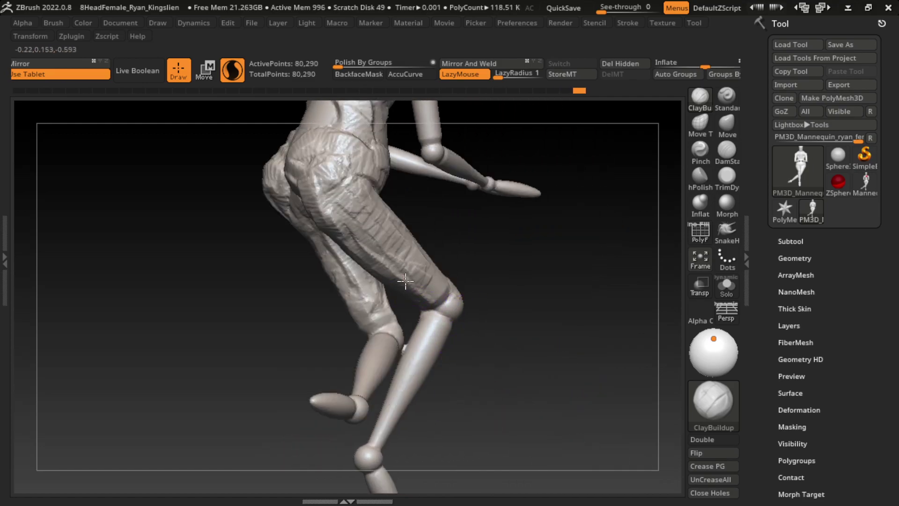
{"action": "mouse_move", "coordinate": [508, 341]}
{"action": "right_mouse_down"}
{"action": "mouse_move", "coordinate": [439, 376]}
{"action": "mouse_move", "coordinate": [527, 360]}
{"action": "right_mouse_up"}
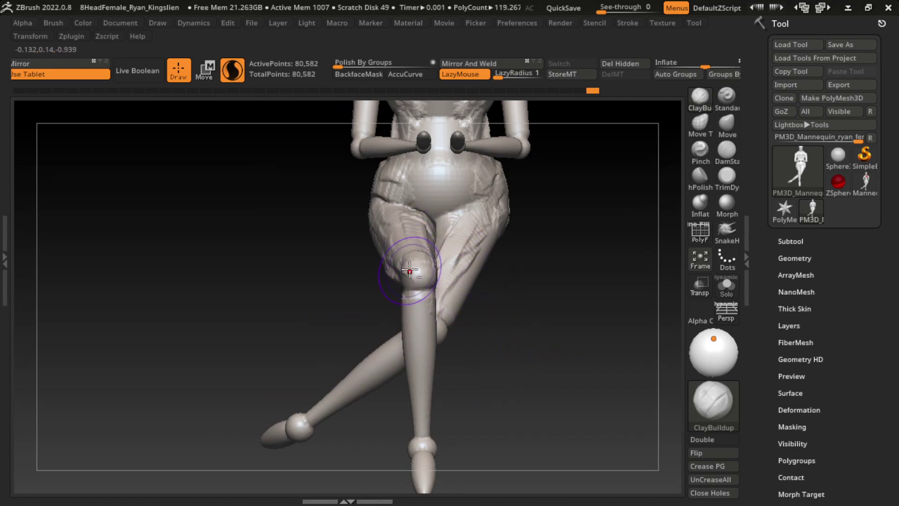
{"action": "left_click_drag", "start_coordinate": [417, 332], "coordinate": [401, 265]}
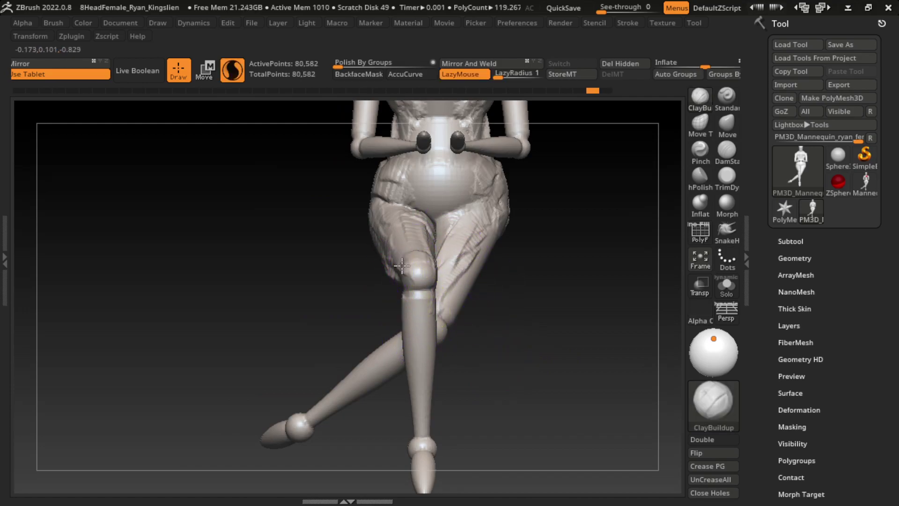
{"action": "mouse_move", "coordinate": [463, 333]}
{"action": "right_mouse_down"}
{"action": "mouse_move", "coordinate": [454, 332]}
{"action": "mouse_move", "coordinate": [506, 347]}
{"action": "right_mouse_up"}
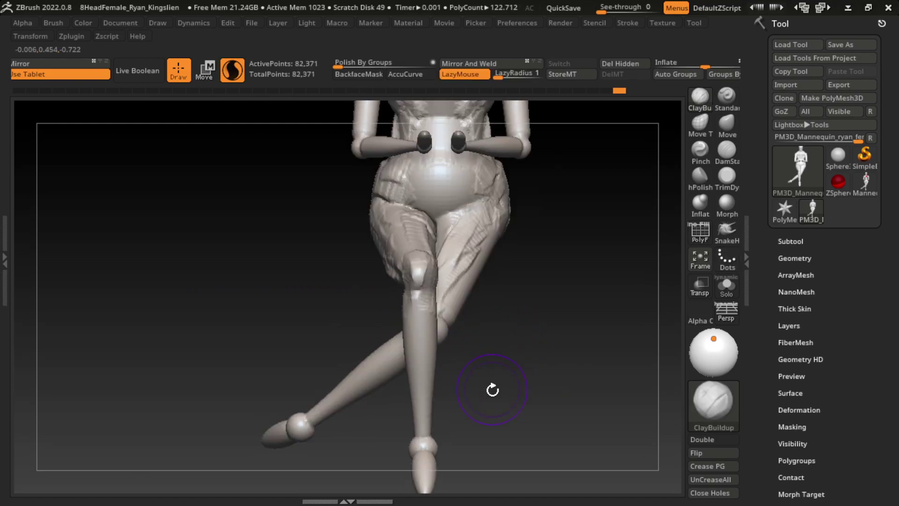
{"action": "right_click_drag", "start_coordinate": [489, 387], "coordinate": [513, 335]}
{"action": "mouse_move", "coordinate": [439, 229]}
{"action": "left_mouse_down"}
{"action": "mouse_move", "coordinate": [427, 201]}
{"action": "mouse_move", "coordinate": [450, 196]}
{"action": "left_mouse_up"}
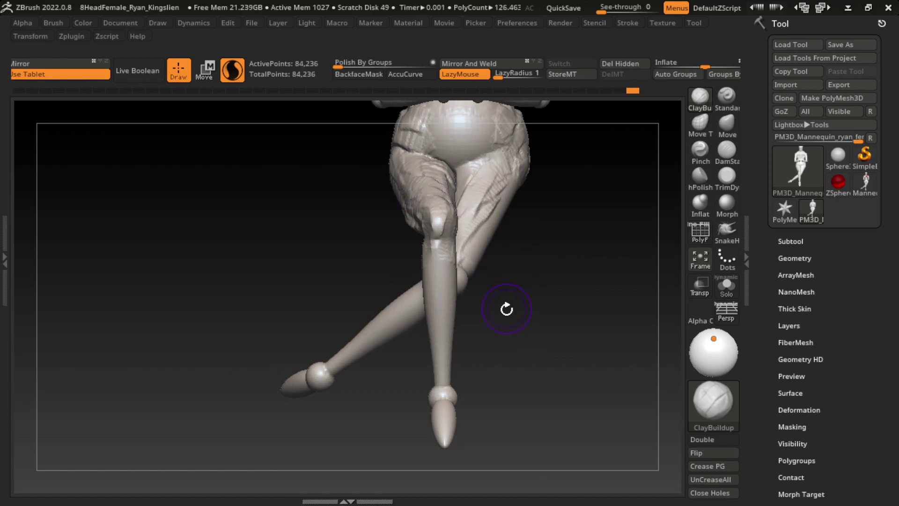
{"action": "right_click_drag", "start_coordinate": [511, 310], "coordinate": [604, 285]}
Step: Sculpt fabric folds down the shin, undoing two bad strokes
{"action": "left_click_drag", "start_coordinate": [437, 285], "coordinate": [436, 316]}
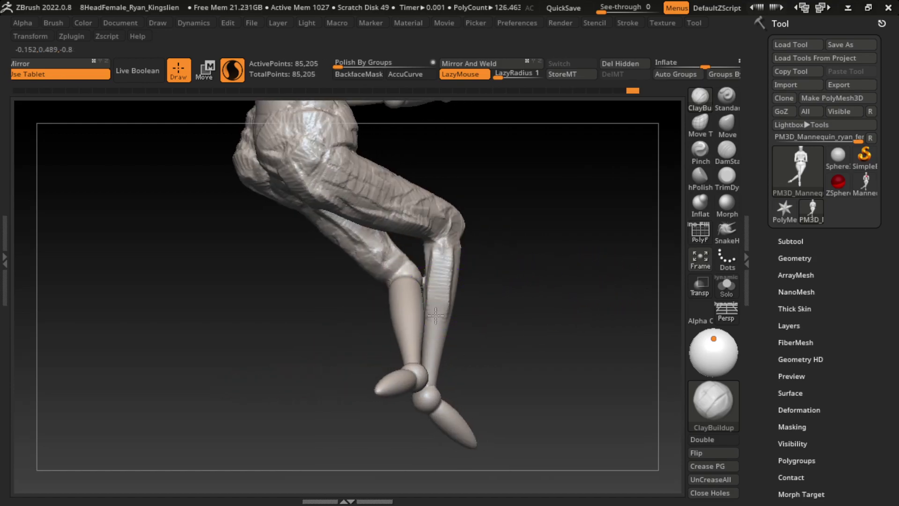
{"action": "key", "text": "ctrl+z"}
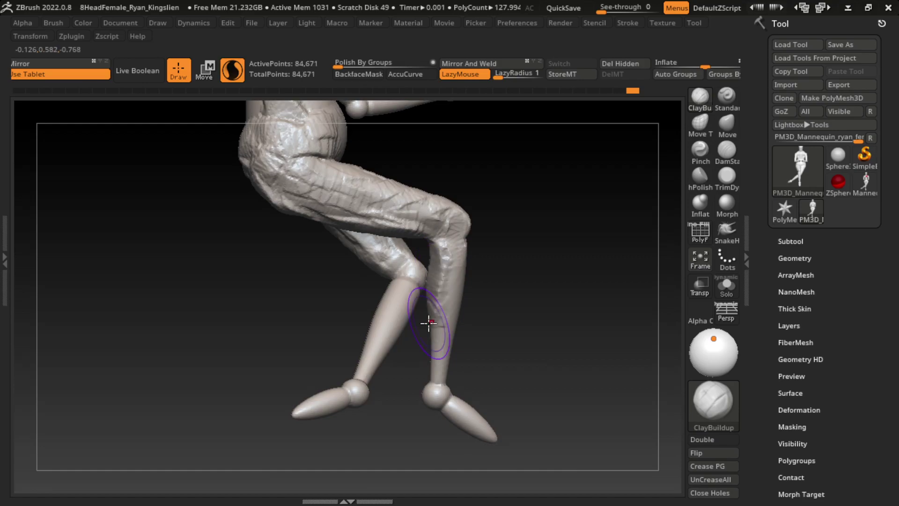
{"action": "key", "text": "ctrl+z"}
{"action": "left_click_drag", "start_coordinate": [574, 341], "coordinate": [534, 345]}
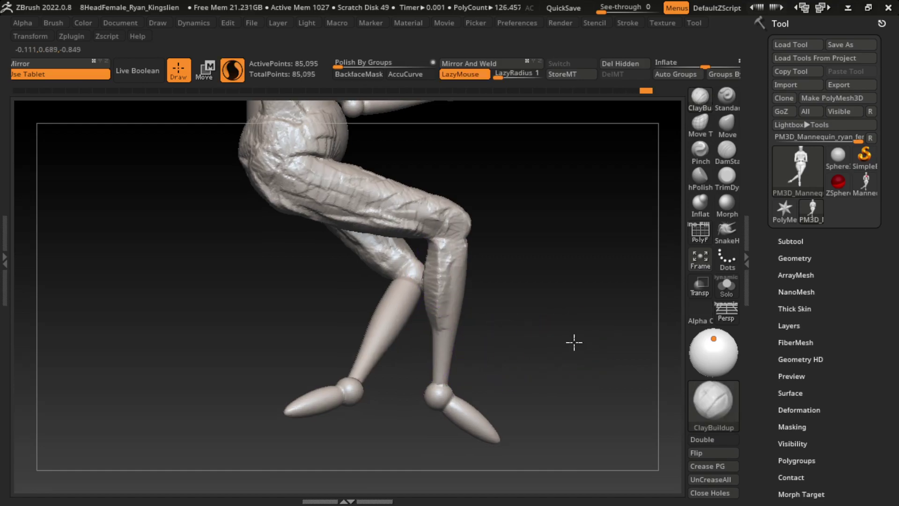
{"action": "left_click_drag", "start_coordinate": [430, 313], "coordinate": [417, 235]}
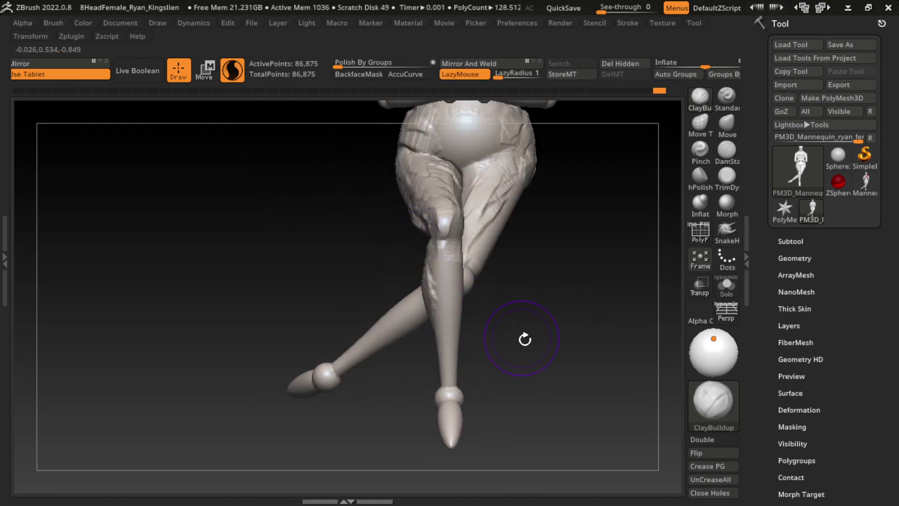
{"action": "left_click_drag", "start_coordinate": [532, 354], "coordinate": [425, 322]}
{"action": "left_click_drag", "start_coordinate": [399, 274], "coordinate": [407, 347]}
{"action": "mouse_move", "coordinate": [403, 300]}
{"action": "left_mouse_down"}
{"action": "mouse_move", "coordinate": [397, 276]}
{"action": "mouse_move", "coordinate": [408, 248]}
{"action": "left_mouse_up"}
{"action": "mouse_move", "coordinate": [504, 298]}
{"action": "left_mouse_down"}
{"action": "mouse_move", "coordinate": [616, 287]}
{"action": "mouse_move", "coordinate": [544, 317]}
{"action": "mouse_move", "coordinate": [402, 298]}
{"action": "mouse_move", "coordinate": [417, 361]}
{"action": "left_mouse_up"}
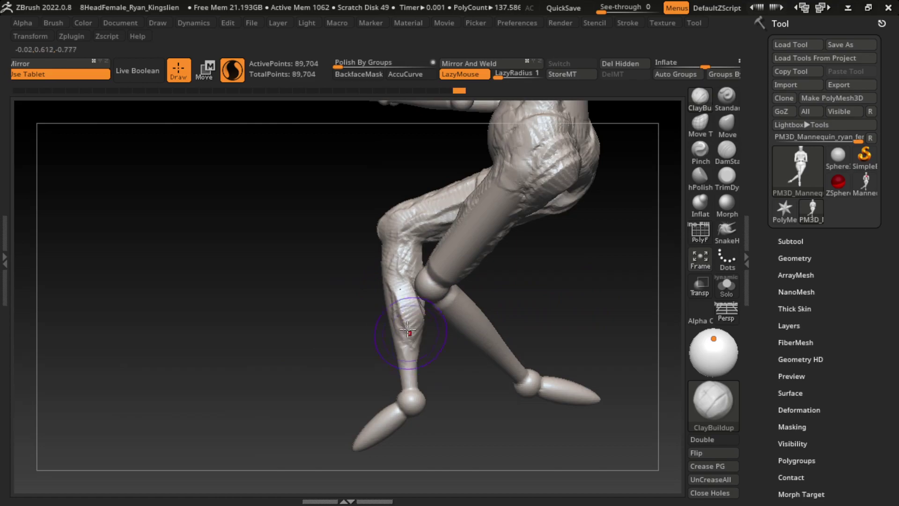
Step: Undo the last ankle stroke and turn on BackfaceMask for the brush
{"action": "left_click_drag", "start_coordinate": [469, 390], "coordinate": [430, 378]}
{"action": "key", "text": "ctrl+z"}
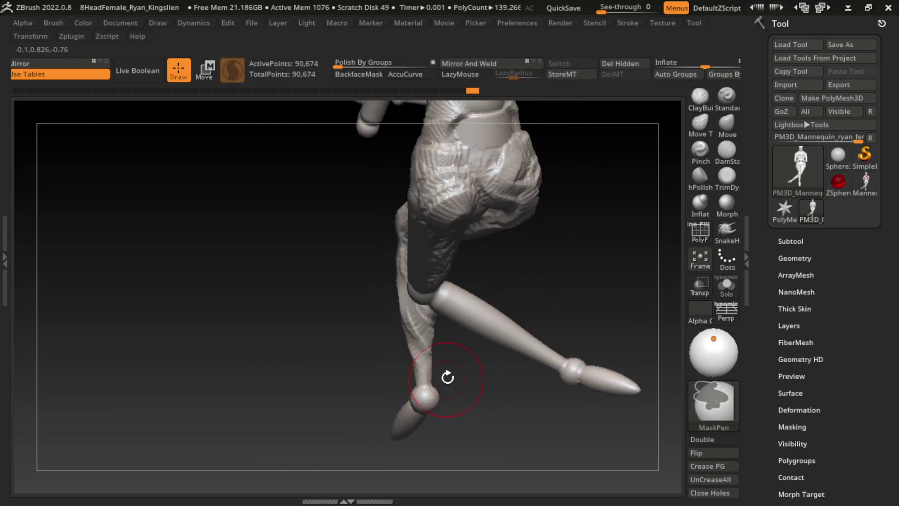
{"action": "left_click", "coordinate": [424, 74]}
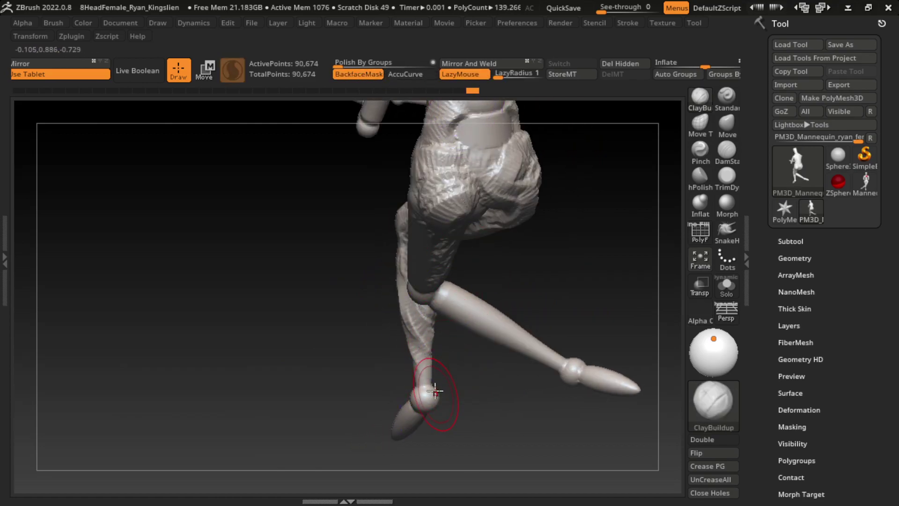
{"action": "left_click_drag", "start_coordinate": [429, 387], "coordinate": [506, 367]}
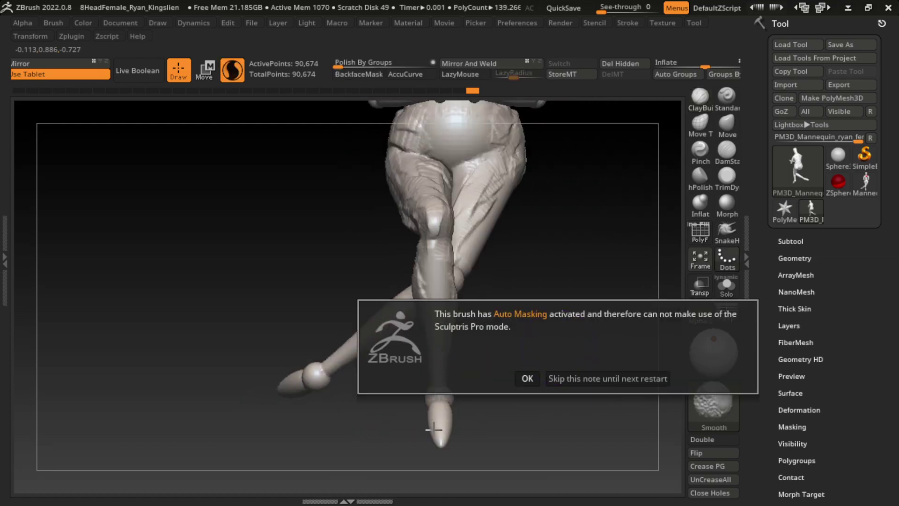
{"action": "left_click", "coordinate": [597, 379]}
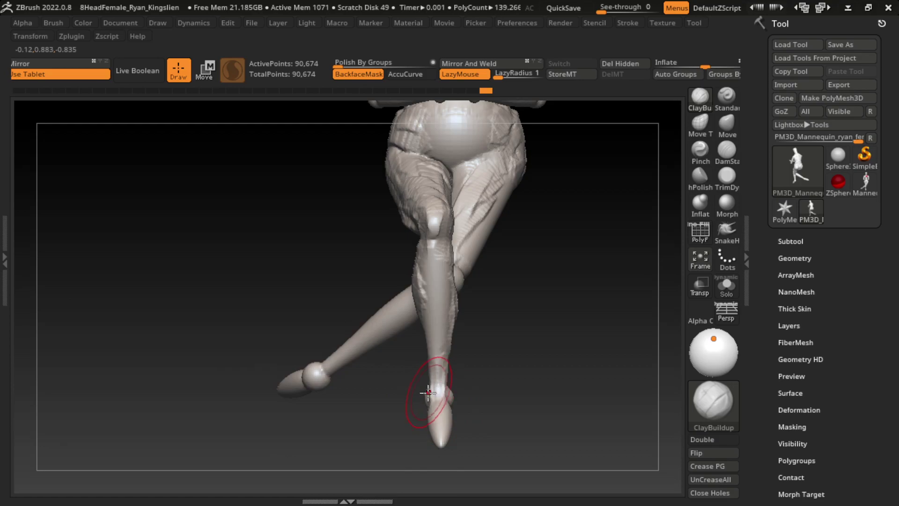
Step: Orbit around the bent legs and build ClayBuildup ridges down the shin toward the ankle
{"action": "mouse_move", "coordinate": [462, 358]}
{"action": "left_mouse_down"}
{"action": "mouse_move", "coordinate": [460, 404]}
{"action": "mouse_move", "coordinate": [510, 415]}
{"action": "left_mouse_up"}
{"action": "left_click_drag", "start_coordinate": [453, 397], "coordinate": [524, 443]}
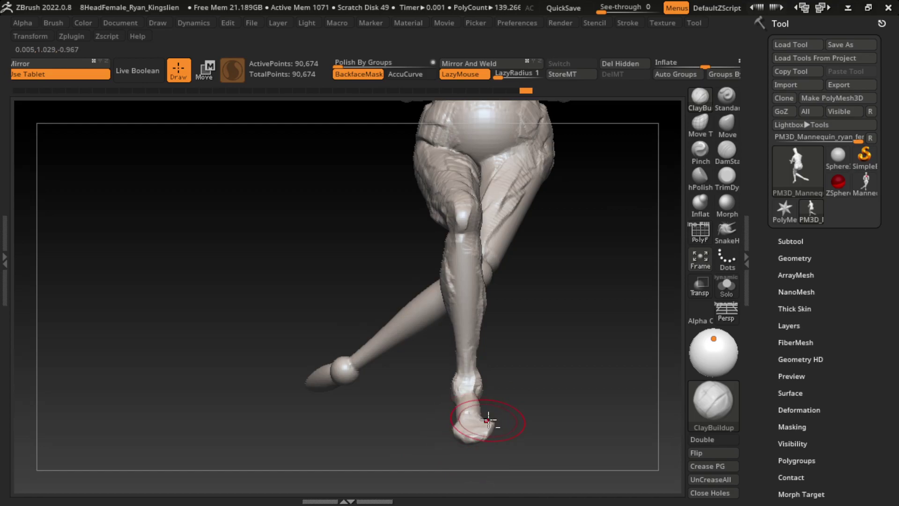
{"action": "mouse_move", "coordinate": [522, 428]}
{"action": "left_mouse_down"}
{"action": "mouse_move", "coordinate": [467, 422]}
{"action": "mouse_move", "coordinate": [554, 417]}
{"action": "mouse_move", "coordinate": [554, 393]}
{"action": "left_mouse_up"}
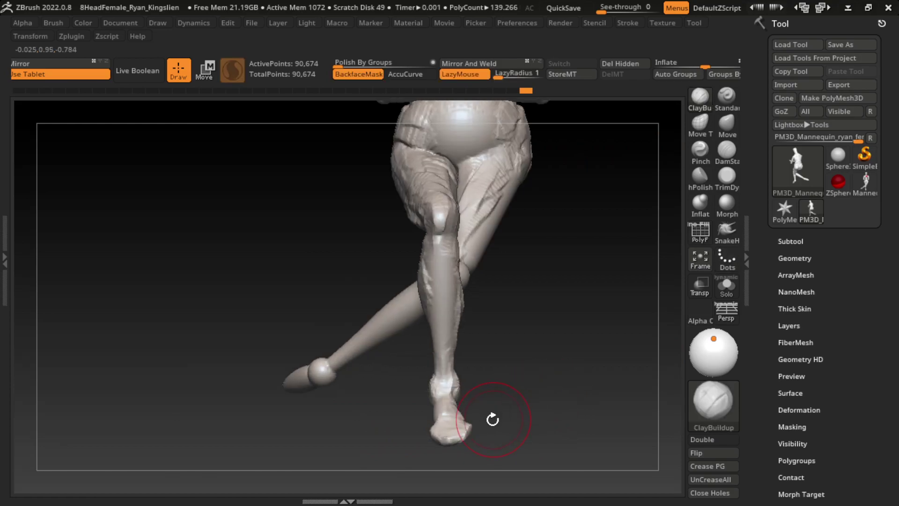
{"action": "mouse_move", "coordinate": [482, 416]}
{"action": "left_mouse_down"}
{"action": "mouse_move", "coordinate": [437, 445]}
{"action": "mouse_move", "coordinate": [476, 409]}
{"action": "mouse_move", "coordinate": [550, 445]}
{"action": "left_mouse_up"}
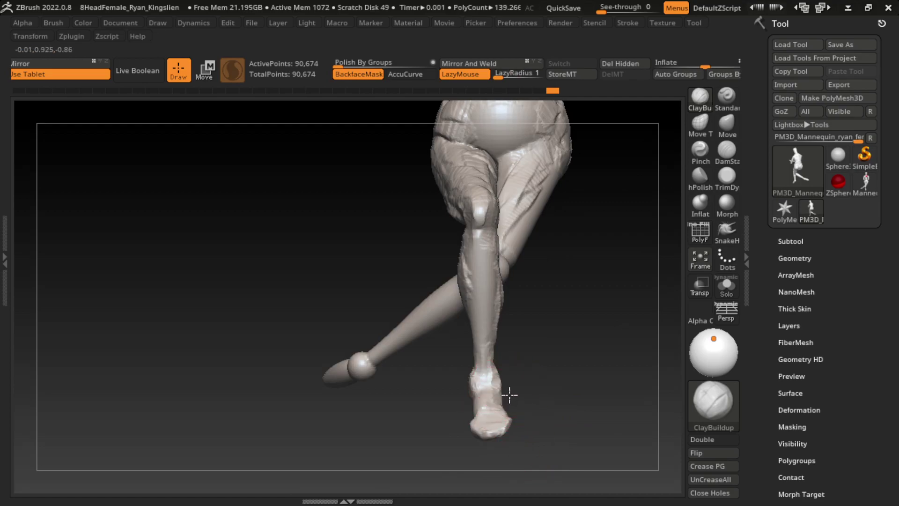
{"action": "left_click_drag", "start_coordinate": [528, 396], "coordinate": [565, 407]}
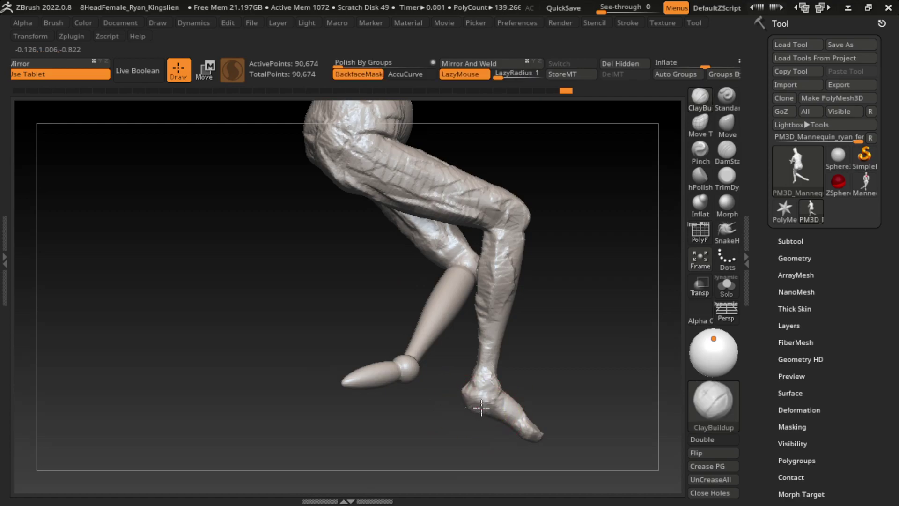
{"action": "left_click_drag", "start_coordinate": [576, 420], "coordinate": [456, 458]}
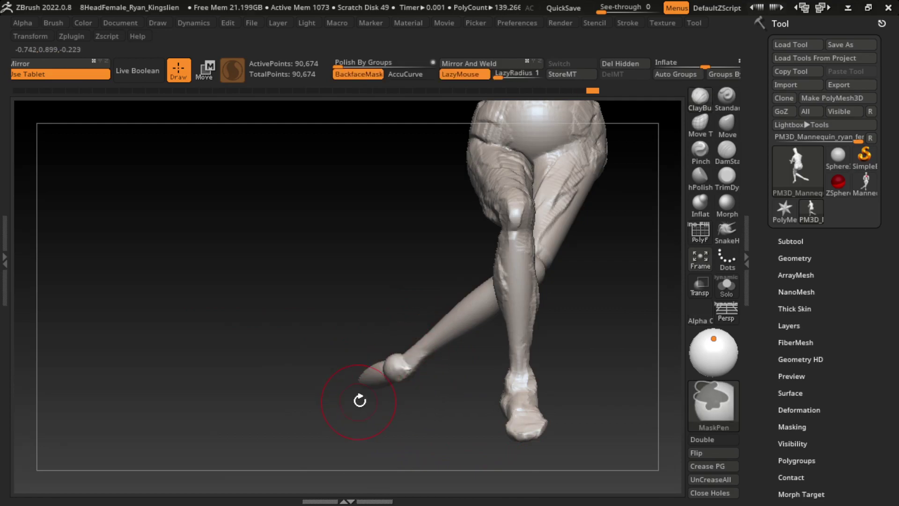
{"action": "left_click_drag", "start_coordinate": [591, 291], "coordinate": [457, 321]}
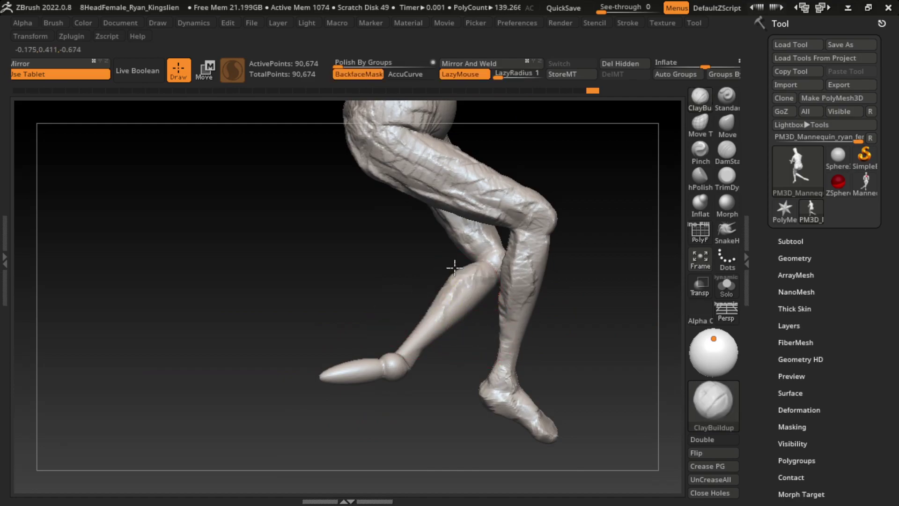
{"action": "mouse_move", "coordinate": [445, 290]}
{"action": "left_mouse_down"}
{"action": "mouse_move", "coordinate": [555, 305]}
{"action": "mouse_move", "coordinate": [526, 308]}
{"action": "left_mouse_up"}
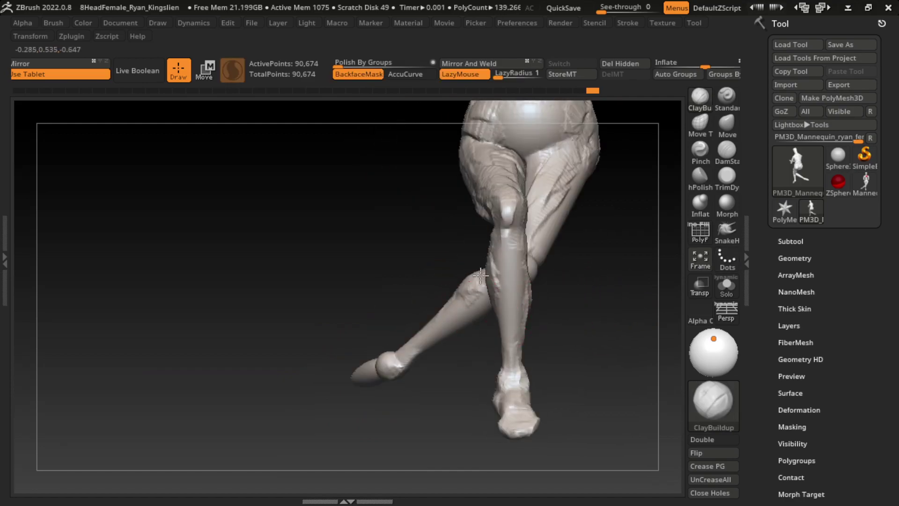
{"action": "left_click_drag", "start_coordinate": [481, 275], "coordinate": [401, 347]}
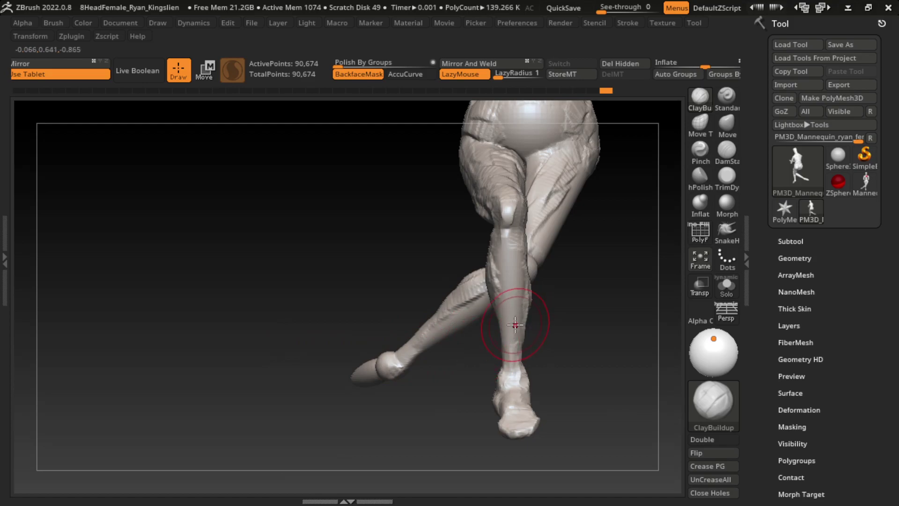
{"action": "mouse_move", "coordinate": [587, 267]}
{"action": "left_mouse_down", "text": "alt"}
{"action": "mouse_move", "coordinate": [484, 353]}
{"action": "mouse_move", "coordinate": [501, 323]}
{"action": "left_mouse_up", "text": "alt"}
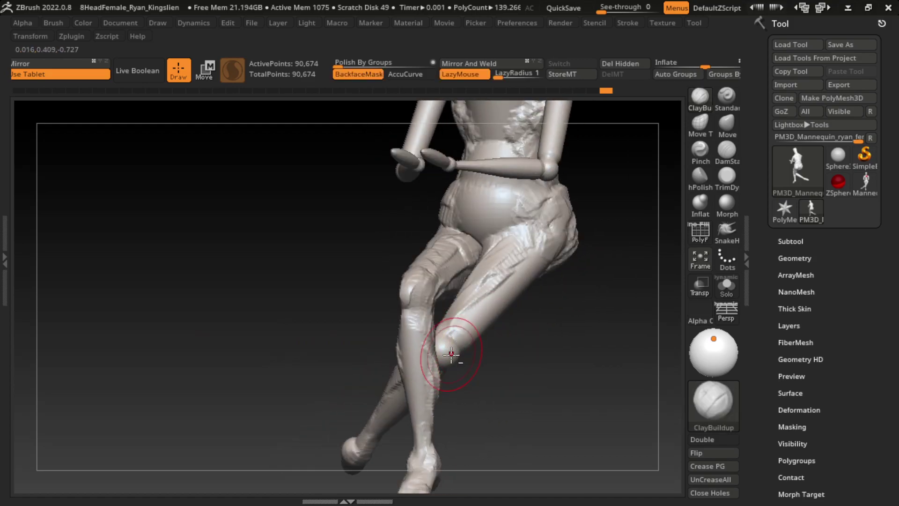
Step: Build up clay on the knee, shin and thigh, then turn toward the torso
{"action": "left_click_drag", "start_coordinate": [476, 345], "coordinate": [506, 300]}
{"action": "left_click_drag", "start_coordinate": [543, 323], "coordinate": [570, 330]}
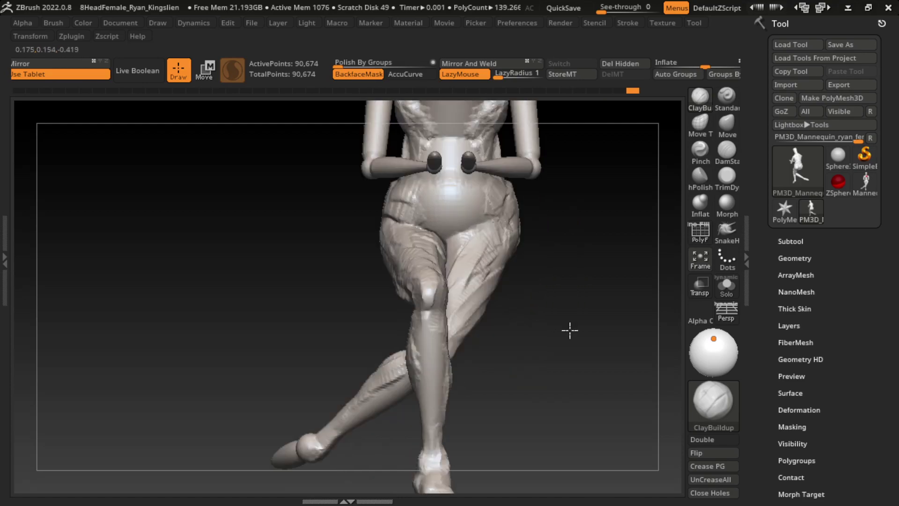
{"action": "left_click_drag", "start_coordinate": [556, 256], "coordinate": [546, 331]}
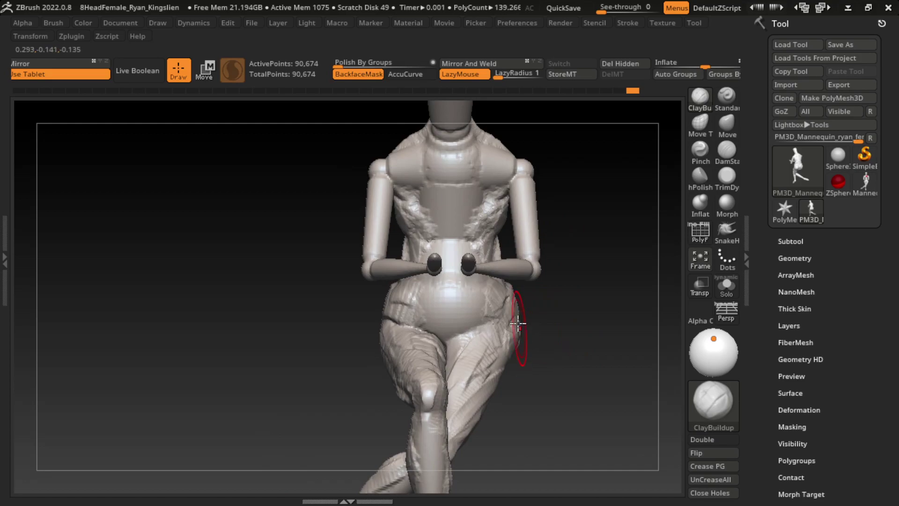
{"action": "left_click_drag", "start_coordinate": [521, 170], "coordinate": [546, 210]}
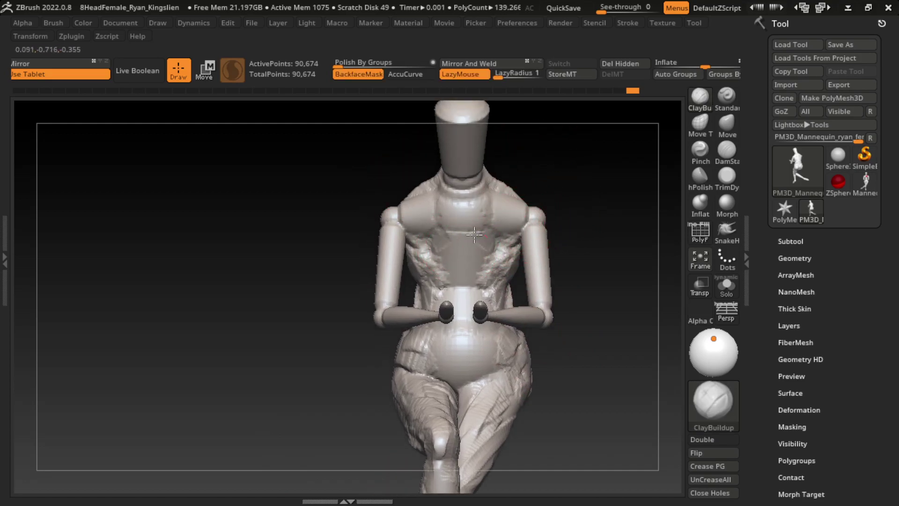
Step: Add mirrored ridges on the upper chest and neck, undoing twice and redoing once
{"action": "mouse_move", "coordinate": [474, 234]}
{"action": "left_mouse_down"}
{"action": "mouse_move", "coordinate": [464, 225]}
{"action": "mouse_move", "coordinate": [468, 202]}
{"action": "mouse_move", "coordinate": [506, 223]}
{"action": "mouse_move", "coordinate": [532, 211]}
{"action": "mouse_move", "coordinate": [487, 225]}
{"action": "left_mouse_up"}
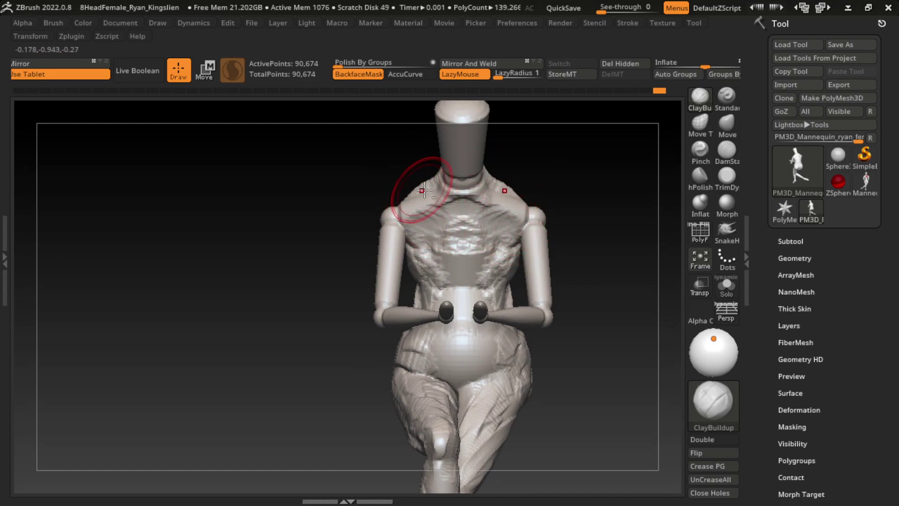
{"action": "mouse_move", "coordinate": [423, 191]}
{"action": "left_mouse_down"}
{"action": "mouse_move", "coordinate": [431, 174]}
{"action": "mouse_move", "coordinate": [439, 192]}
{"action": "left_mouse_up"}
{"action": "key", "text": "ctrl+z"}
{"action": "key", "text": "ctrl+z"}
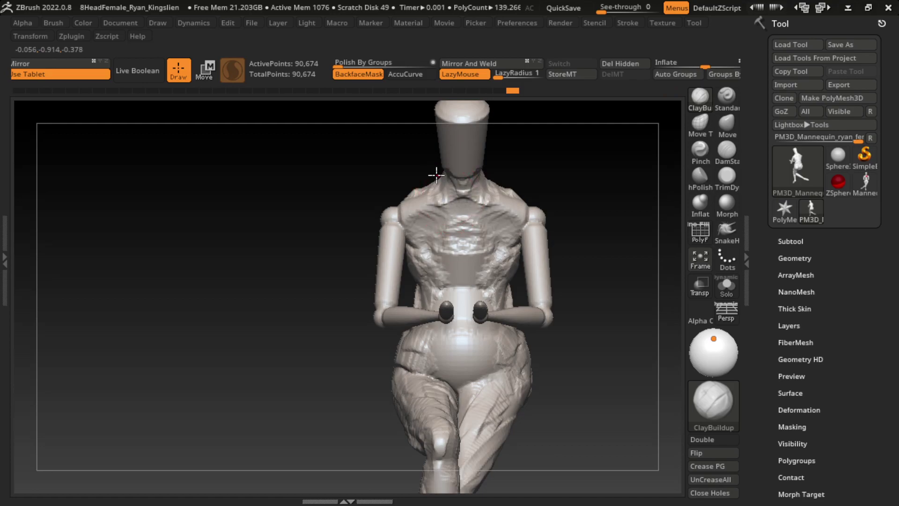
{"action": "key", "text": "ctrl+z"}
{"action": "key", "text": "ctrl+z"}
{"action": "key", "text": "ctrl+z"}
{"action": "key", "text": "ctrl+z"}
{"action": "key", "text": "ctrl+z"}
{"action": "key", "text": "ctrl+z"}
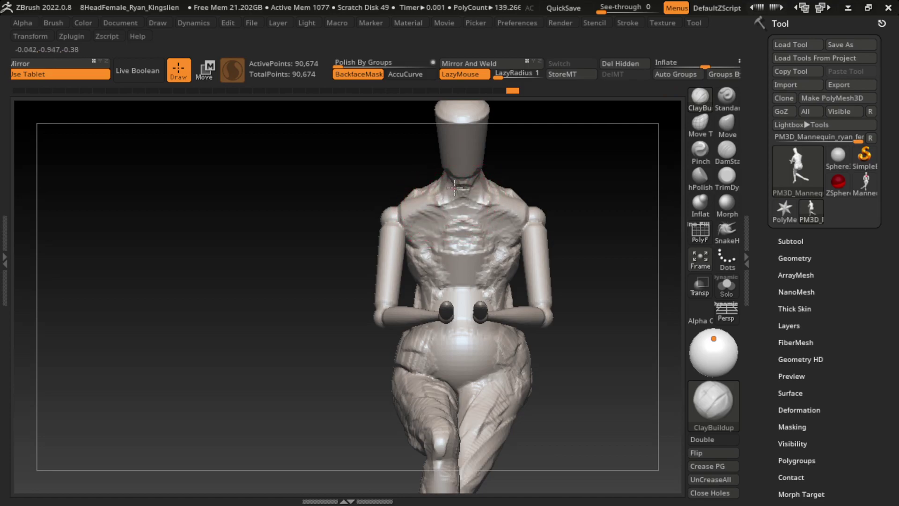
{"action": "key", "text": "ctrl+shift+z"}
{"action": "key", "text": "ctrl+shift+z"}
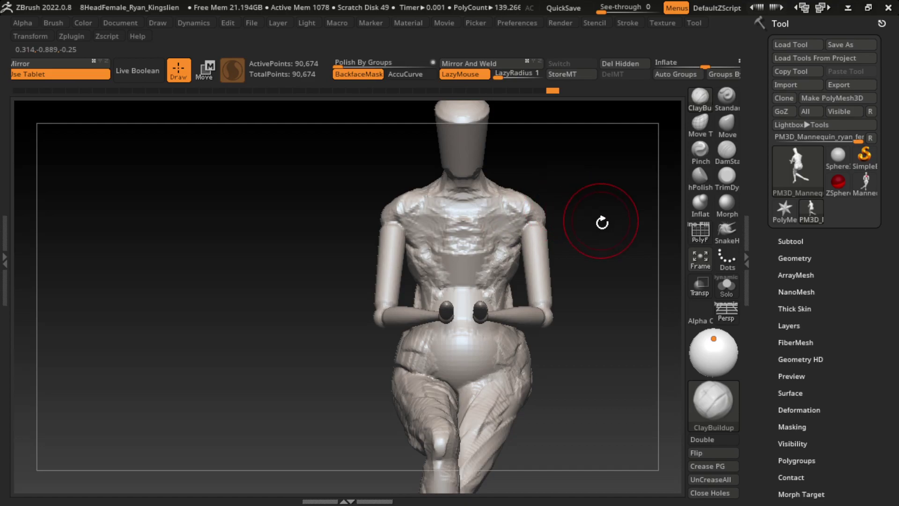
Step: Build up both upper arms symmetrically with ClayBuildup, checking from side and front
{"action": "left_click_drag", "start_coordinate": [602, 223], "coordinate": [552, 209]}
{"action": "left_click_drag", "start_coordinate": [452, 220], "coordinate": [622, 200]}
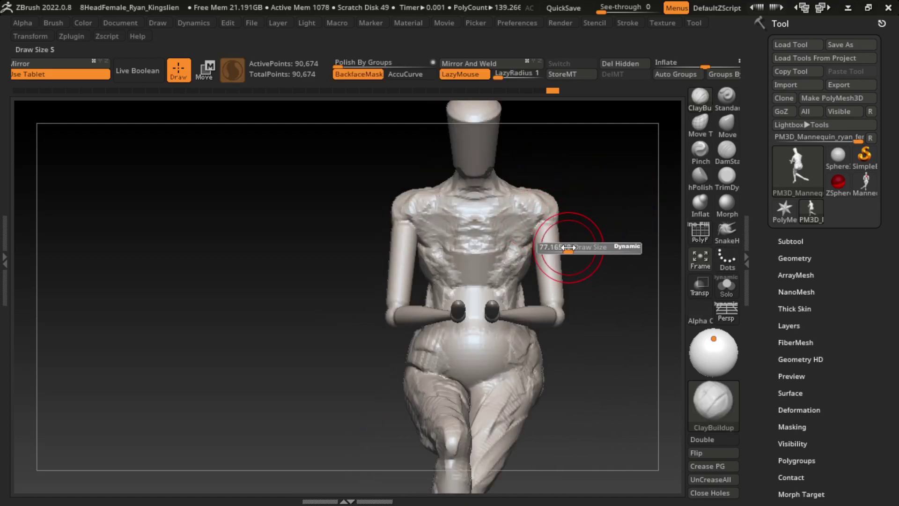
{"action": "mouse_move", "coordinate": [576, 217]}
{"action": "left_mouse_down"}
{"action": "mouse_move", "coordinate": [567, 223]}
{"action": "mouse_move", "coordinate": [576, 176]}
{"action": "left_mouse_up"}
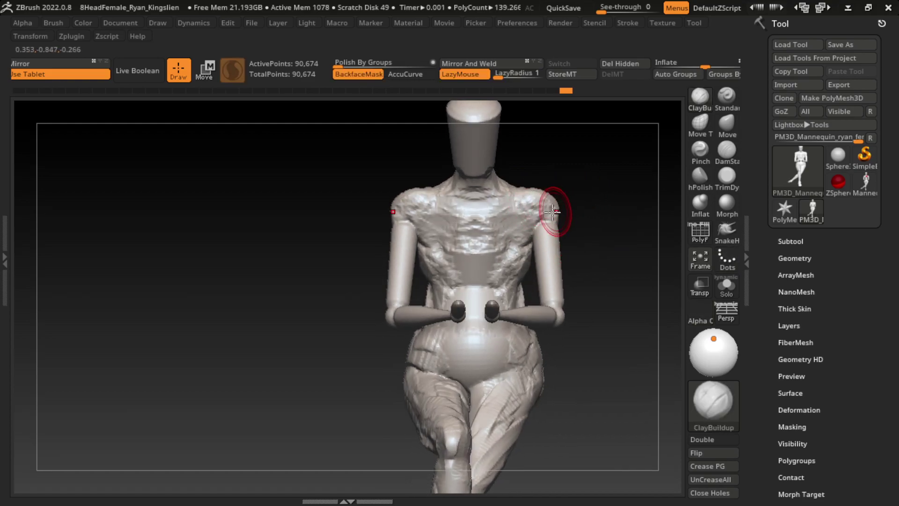
{"action": "left_click_drag", "start_coordinate": [553, 217], "coordinate": [535, 260]}
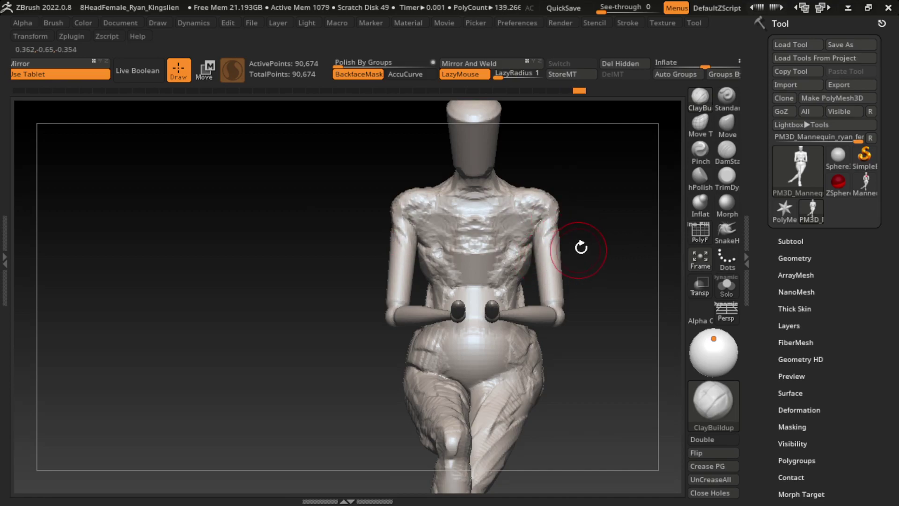
{"action": "left_click_drag", "start_coordinate": [581, 247], "coordinate": [541, 272]}
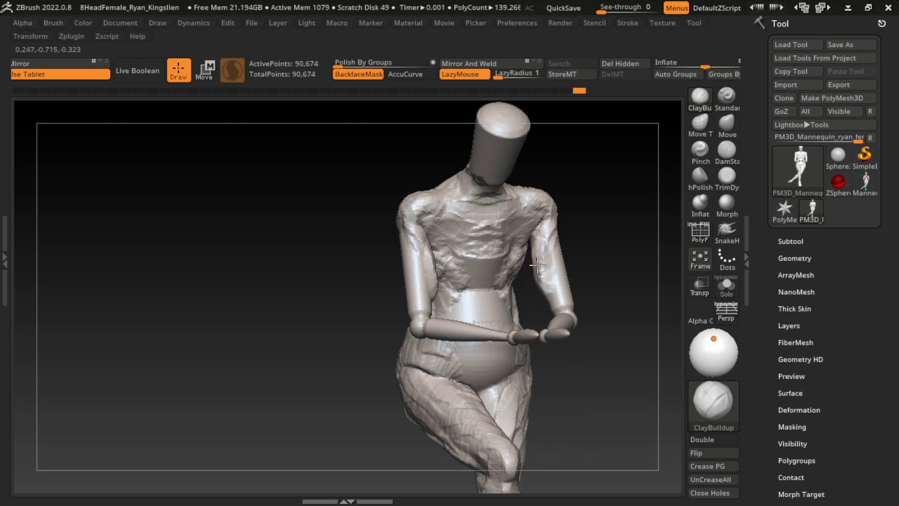
{"action": "left_click_drag", "start_coordinate": [613, 297], "coordinate": [595, 282]}
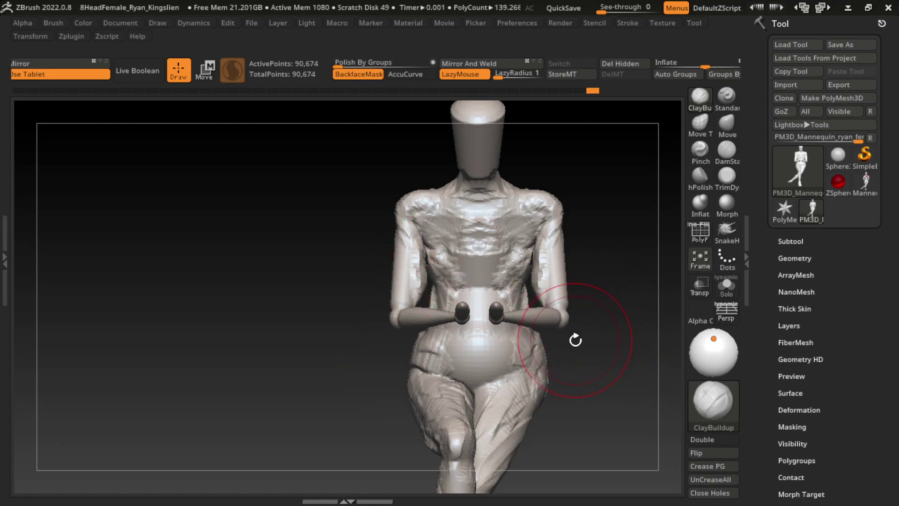
{"action": "left_click", "coordinate": [727, 124]}
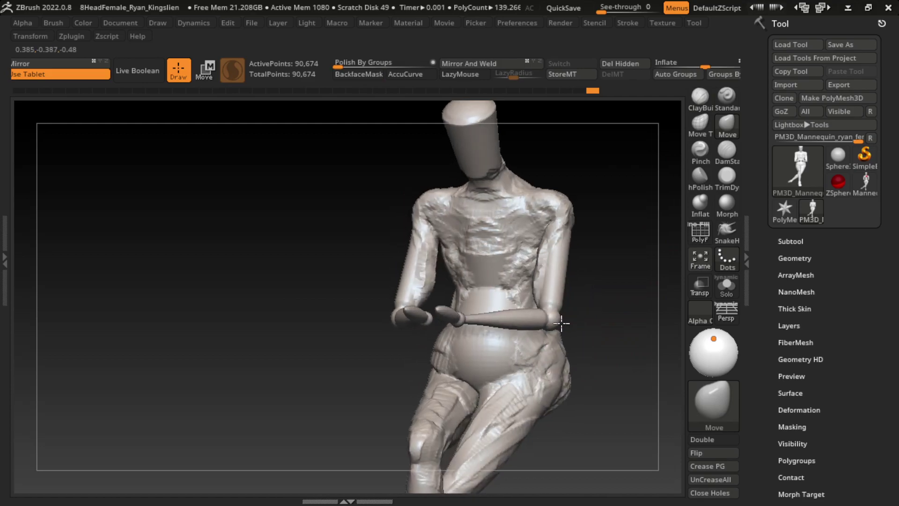
{"action": "mouse_move", "coordinate": [572, 317]}
{"action": "left_mouse_down"}
{"action": "mouse_move", "coordinate": [567, 323]}
{"action": "mouse_move", "coordinate": [589, 321]}
{"action": "mouse_move", "coordinate": [581, 331]}
{"action": "left_mouse_up"}
{"action": "key", "text": "s"}
{"action": "left_click", "coordinate": [700, 96]}
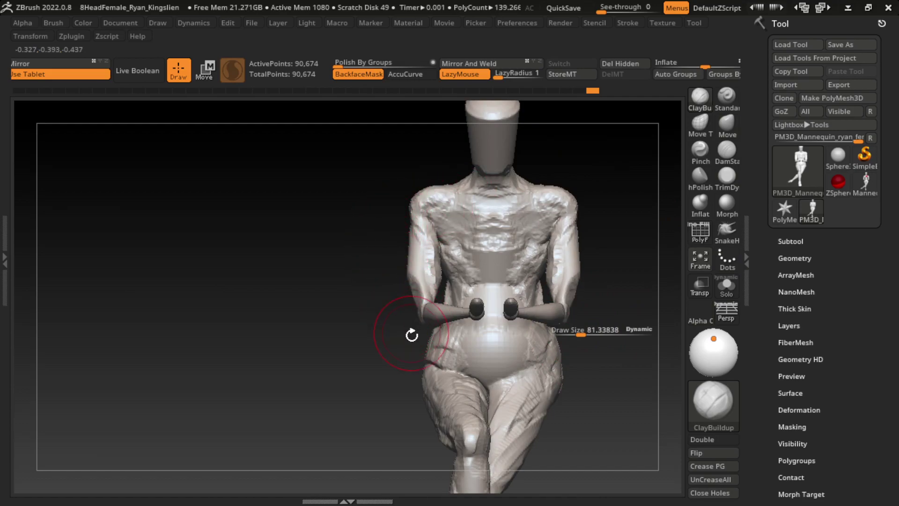
{"action": "left_click_drag", "start_coordinate": [418, 325], "coordinate": [411, 281]}
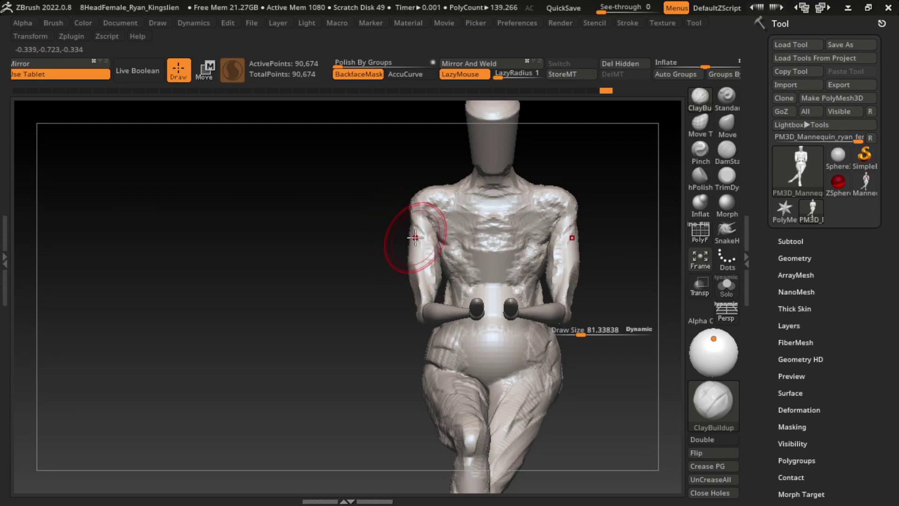
{"action": "left_click_drag", "start_coordinate": [404, 247], "coordinate": [424, 316]}
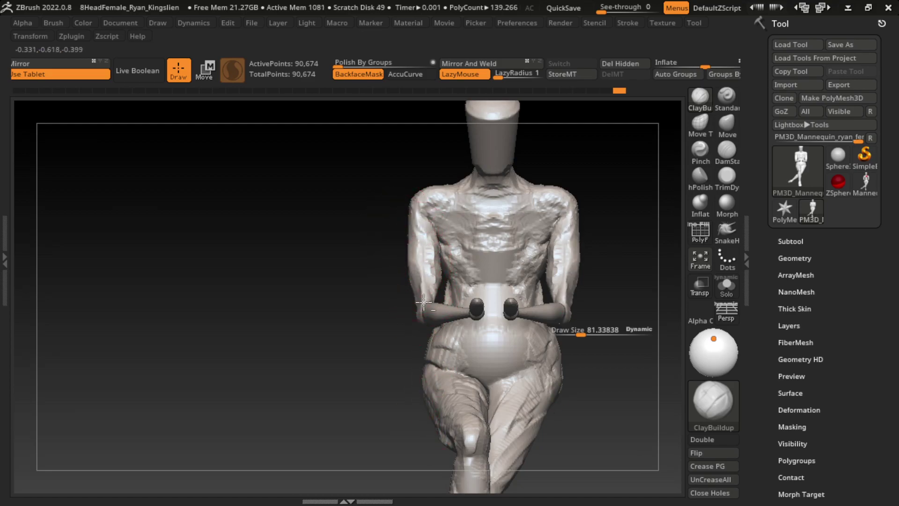
{"action": "left_click_drag", "start_coordinate": [603, 202], "coordinate": [605, 300]}
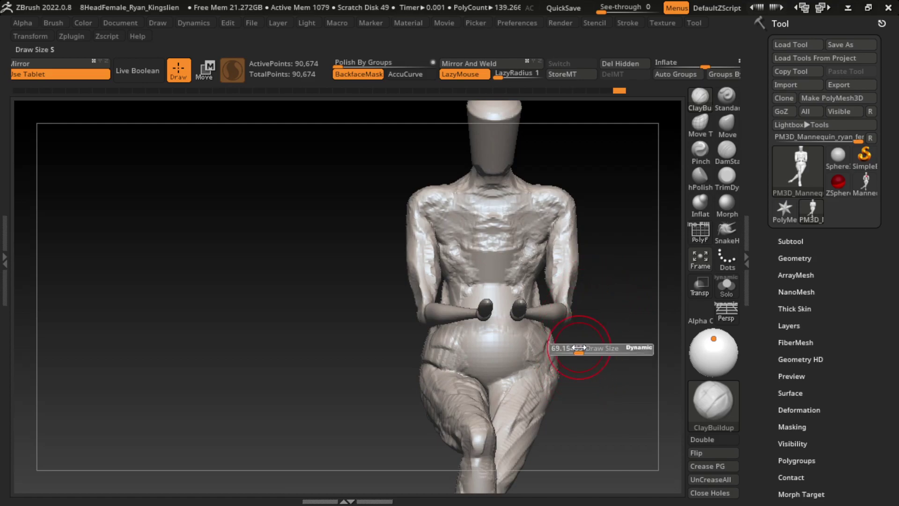
{"action": "mouse_move", "coordinate": [609, 240]}
{"action": "left_mouse_down"}
{"action": "mouse_move", "coordinate": [623, 335]}
{"action": "mouse_move", "coordinate": [518, 305]}
{"action": "left_mouse_up"}
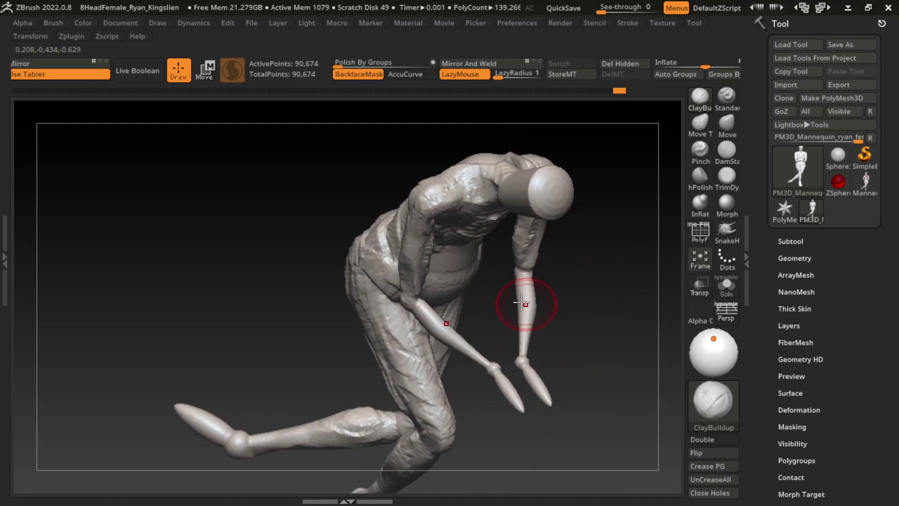
{"action": "mouse_move", "coordinate": [505, 252]}
{"action": "left_mouse_down"}
{"action": "mouse_move", "coordinate": [511, 347]}
{"action": "mouse_move", "coordinate": [546, 331]}
{"action": "mouse_move", "coordinate": [549, 291]}
{"action": "left_mouse_up"}
{"action": "left_click_drag", "start_coordinate": [570, 348], "coordinate": [570, 297]}
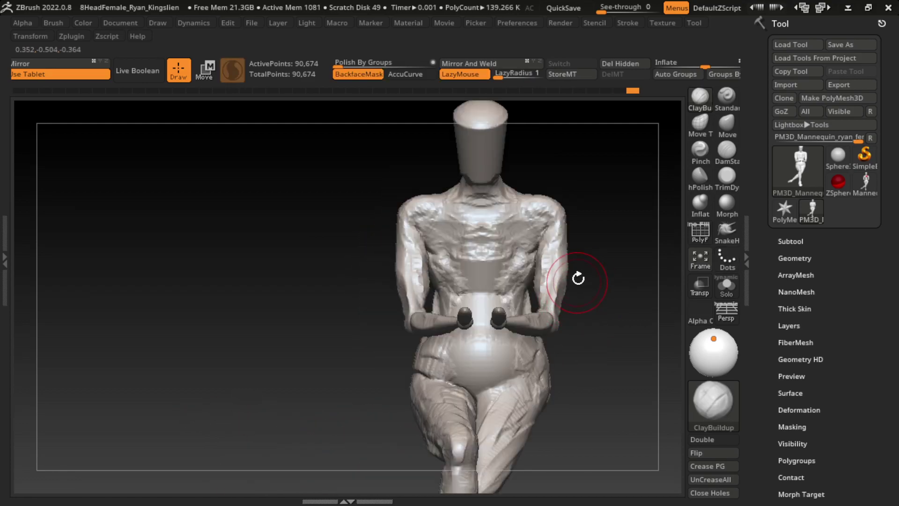
{"action": "left_click_drag", "start_coordinate": [603, 249], "coordinate": [578, 345]}
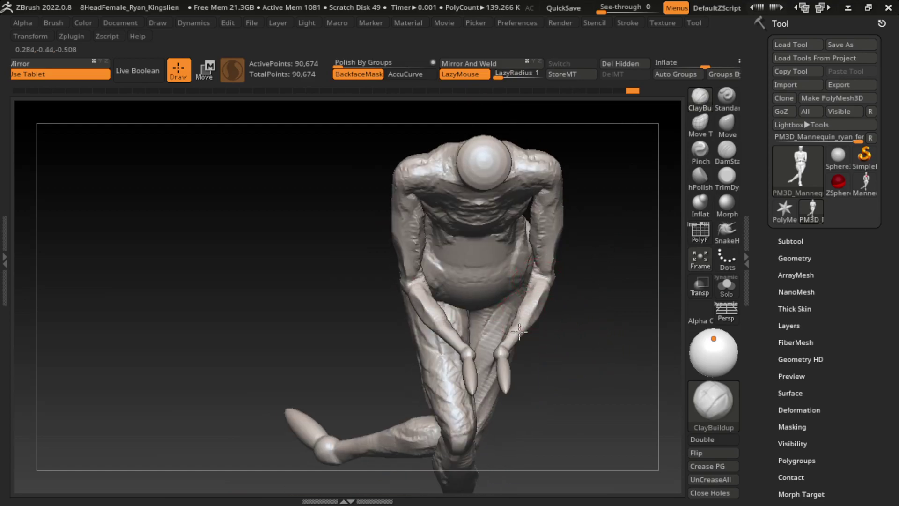
{"action": "mouse_move", "coordinate": [519, 332]}
{"action": "left_mouse_down"}
{"action": "mouse_move", "coordinate": [646, 316]}
{"action": "mouse_move", "coordinate": [565, 316]}
{"action": "left_mouse_up"}
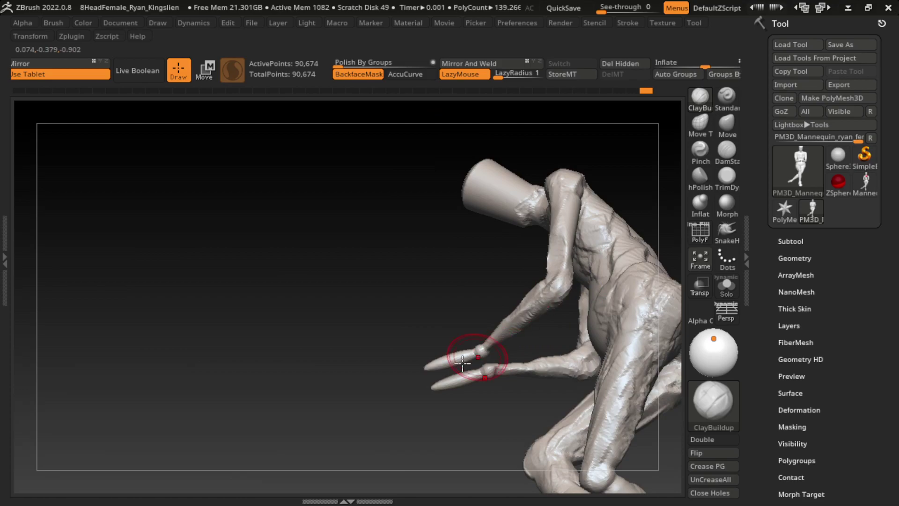
{"action": "mouse_move", "coordinate": [488, 381]}
{"action": "left_mouse_down"}
{"action": "mouse_move", "coordinate": [583, 371]}
{"action": "mouse_move", "coordinate": [632, 273]}
{"action": "left_mouse_up"}
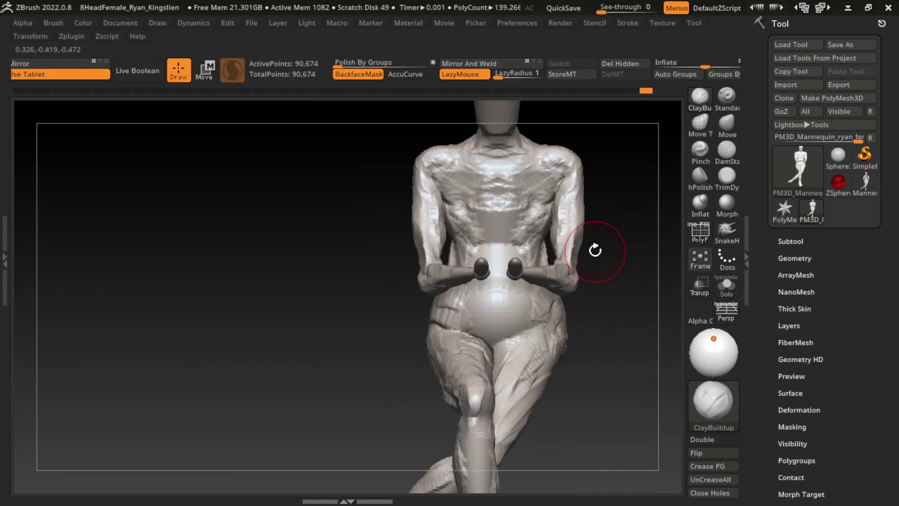
{"action": "mouse_move", "coordinate": [596, 248]}
{"action": "left_mouse_down"}
{"action": "mouse_move", "coordinate": [565, 269]}
{"action": "mouse_move", "coordinate": [628, 253]}
{"action": "mouse_move", "coordinate": [583, 320]}
{"action": "mouse_move", "coordinate": [619, 269]}
{"action": "left_mouse_up"}
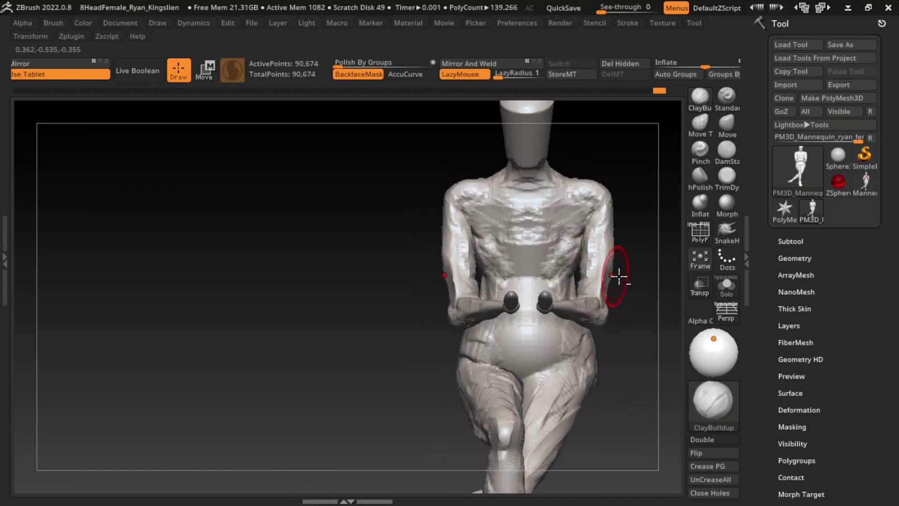
{"action": "key", "text": "ctrl"}
{"action": "mouse_move", "coordinate": [612, 276]}
{"action": "left_mouse_down"}
{"action": "mouse_move", "coordinate": [585, 287]}
{"action": "mouse_move", "coordinate": [629, 291]}
{"action": "mouse_move", "coordinate": [622, 251]}
{"action": "mouse_move", "coordinate": [561, 307]}
{"action": "left_mouse_up"}
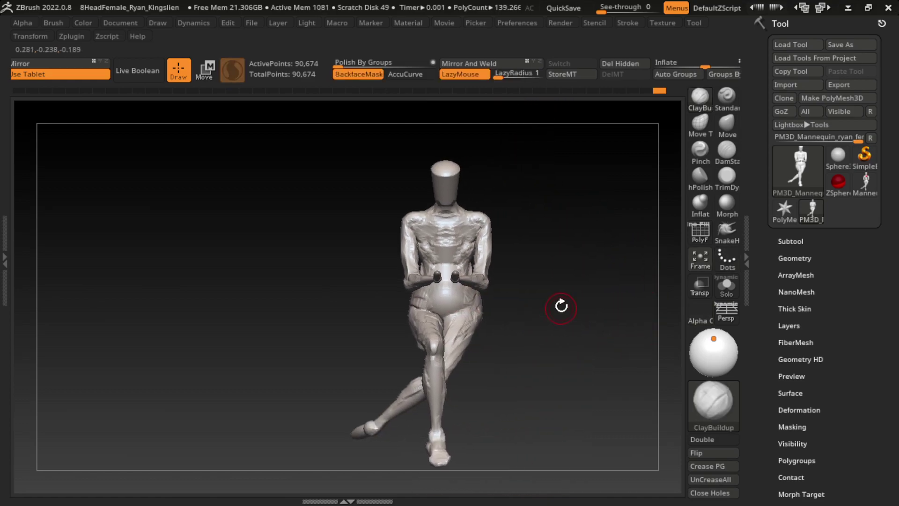
{"action": "mouse_move", "coordinate": [551, 273]}
{"action": "left_mouse_down"}
{"action": "mouse_move", "coordinate": [525, 307]}
{"action": "mouse_move", "coordinate": [554, 333]}
{"action": "mouse_move", "coordinate": [524, 335]}
{"action": "mouse_move", "coordinate": [585, 326]}
{"action": "mouse_move", "coordinate": [560, 327]}
{"action": "mouse_move", "coordinate": [576, 322]}
{"action": "mouse_move", "coordinate": [580, 329]}
{"action": "left_mouse_up"}
{"action": "key", "text": "s"}
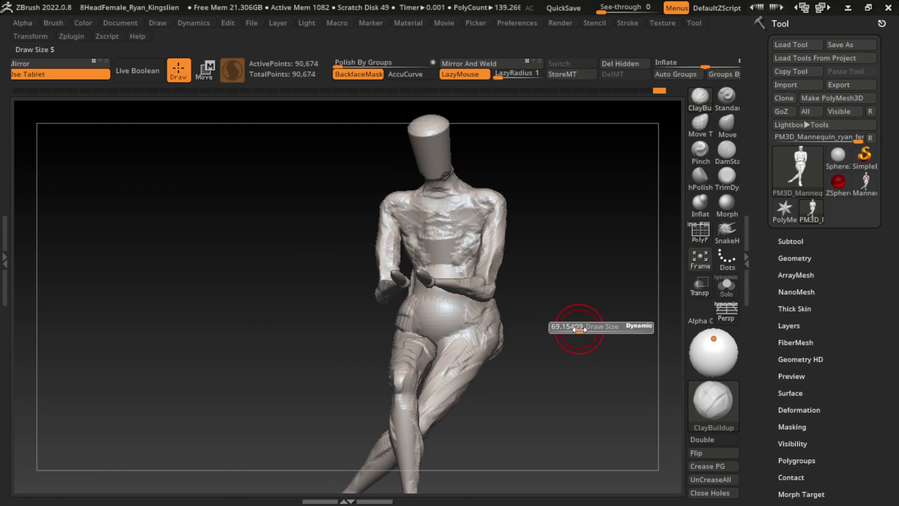
{"action": "left_click_drag", "start_coordinate": [568, 297], "coordinate": [539, 317]}
{"action": "mouse_move", "coordinate": [527, 277]}
{"action": "left_mouse_down"}
{"action": "mouse_move", "coordinate": [465, 350]}
{"action": "mouse_move", "coordinate": [411, 309]}
{"action": "mouse_move", "coordinate": [420, 346]}
{"action": "left_mouse_up"}
{"action": "key", "text": "ctrl+z"}
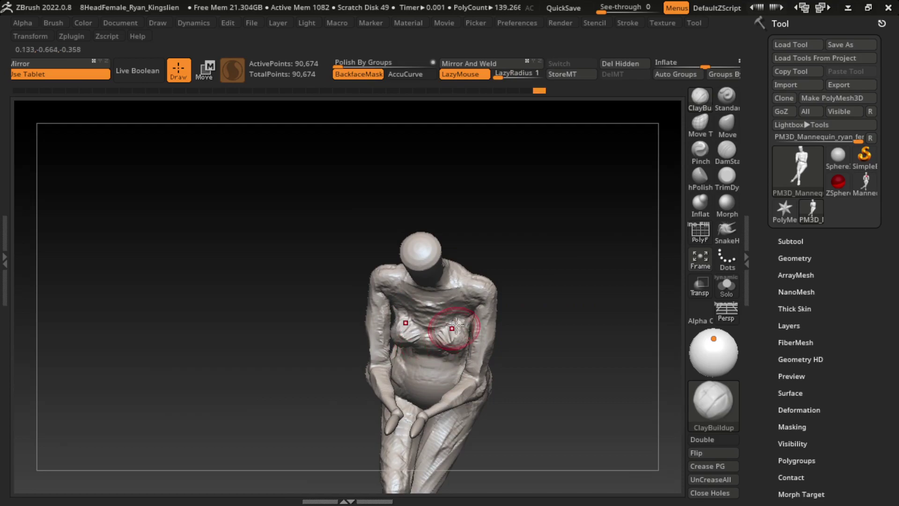
Step: Turn off BackfaceMask, build clay on the chest and torso, then undo the back strokes
{"action": "left_click", "coordinate": [359, 74]}
{"action": "mouse_move", "coordinate": [537, 346]}
{"action": "left_mouse_down"}
{"action": "mouse_move", "coordinate": [554, 251]}
{"action": "mouse_move", "coordinate": [498, 329]}
{"action": "mouse_move", "coordinate": [555, 272]}
{"action": "mouse_move", "coordinate": [470, 345]}
{"action": "left_mouse_up"}
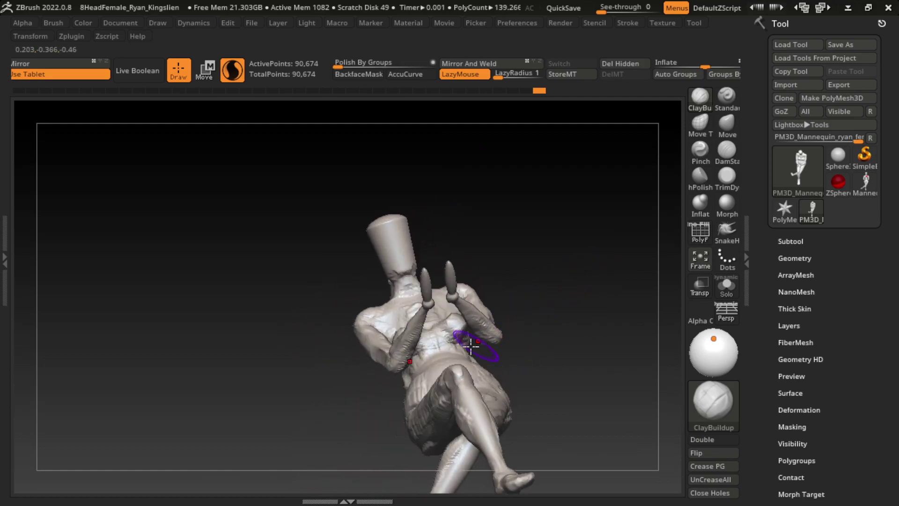
{"action": "left_click_drag", "start_coordinate": [542, 279], "coordinate": [453, 343]}
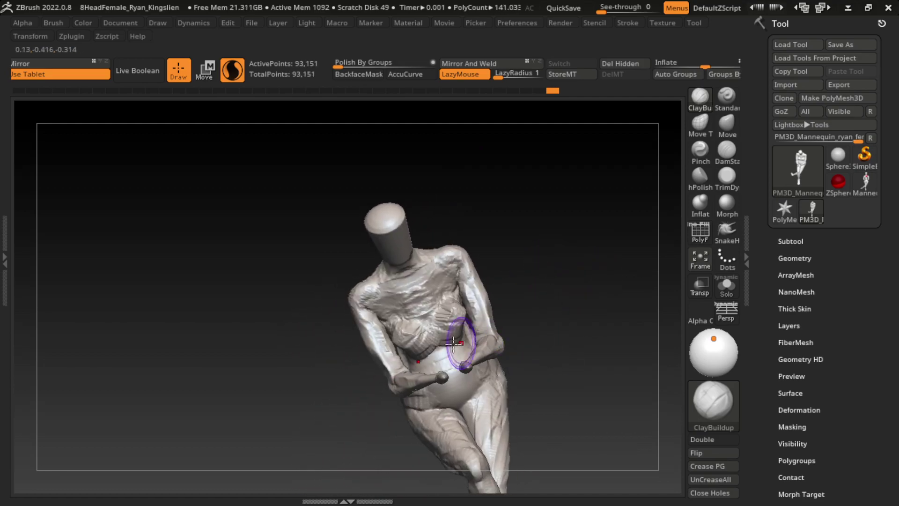
{"action": "mouse_move", "coordinate": [447, 295]}
{"action": "left_mouse_down"}
{"action": "mouse_move", "coordinate": [422, 304]}
{"action": "mouse_move", "coordinate": [428, 311]}
{"action": "left_mouse_up"}
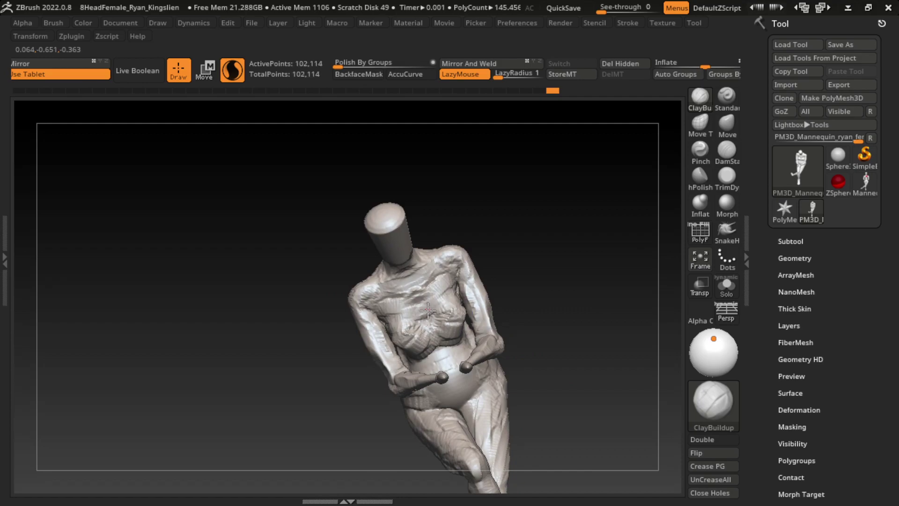
{"action": "left_click_drag", "start_coordinate": [511, 295], "coordinate": [519, 295], "text": "shift"}
{"action": "mouse_move", "coordinate": [519, 345]}
{"action": "left_mouse_down"}
{"action": "mouse_move", "coordinate": [458, 197]}
{"action": "mouse_move", "coordinate": [557, 289]}
{"action": "left_mouse_up"}
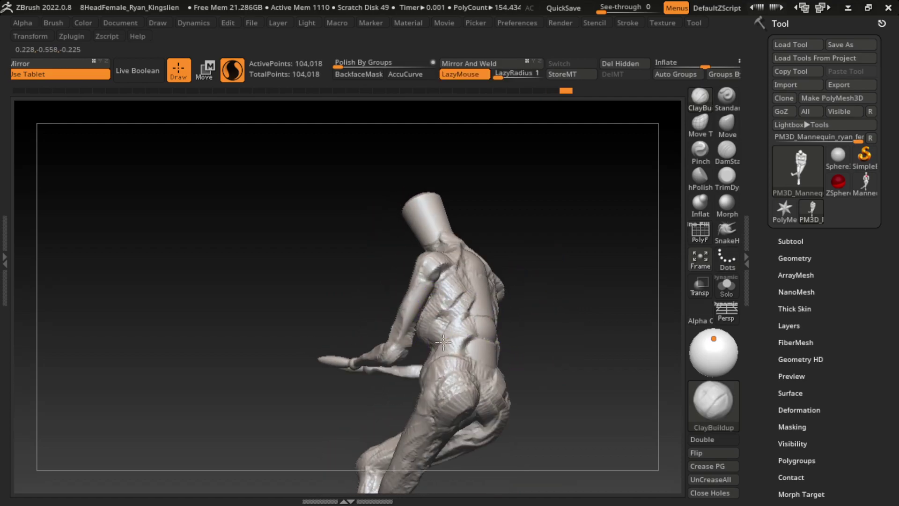
{"action": "key", "text": "ctrl+z"}
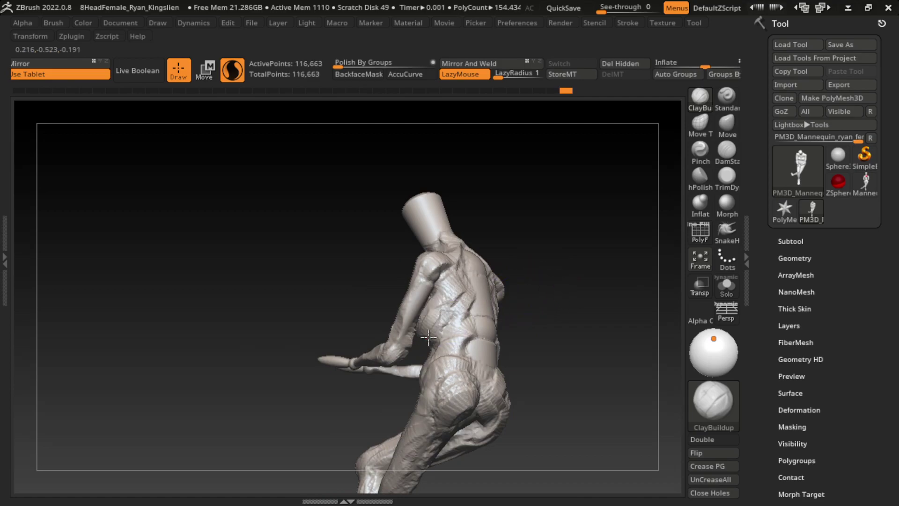
{"action": "mouse_move", "coordinate": [511, 315]}
{"action": "left_mouse_down"}
{"action": "mouse_move", "coordinate": [626, 311]}
{"action": "mouse_move", "coordinate": [568, 333]}
{"action": "mouse_move", "coordinate": [584, 313]}
{"action": "mouse_move", "coordinate": [561, 312]}
{"action": "left_mouse_up"}
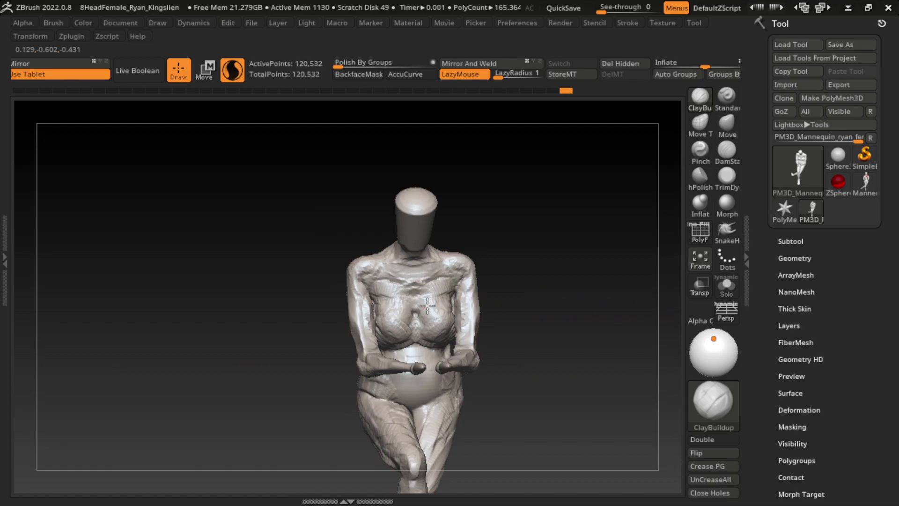
{"action": "key", "text": "ctrl+z"}
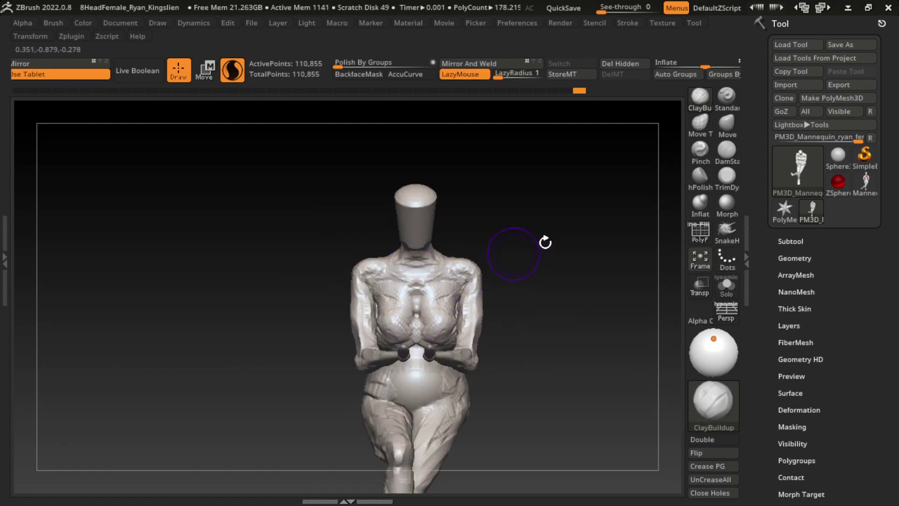
Step: Try a DamStandard crease across the belly, undo it and return to ClayBuildup
{"action": "left_click", "coordinate": [727, 150]}
{"action": "key", "text": "ctrl+z"}
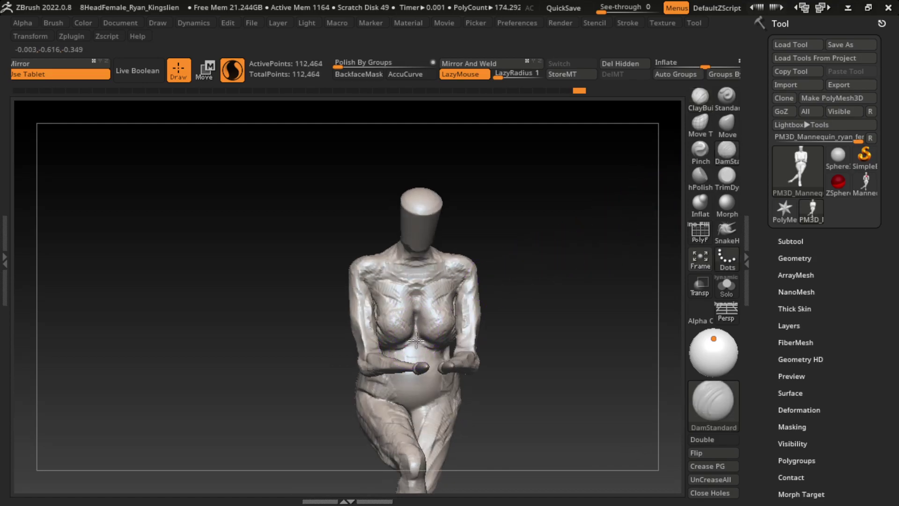
{"action": "left_click_drag", "start_coordinate": [416, 341], "coordinate": [405, 345]}
{"action": "key", "text": "ctrl+z"}
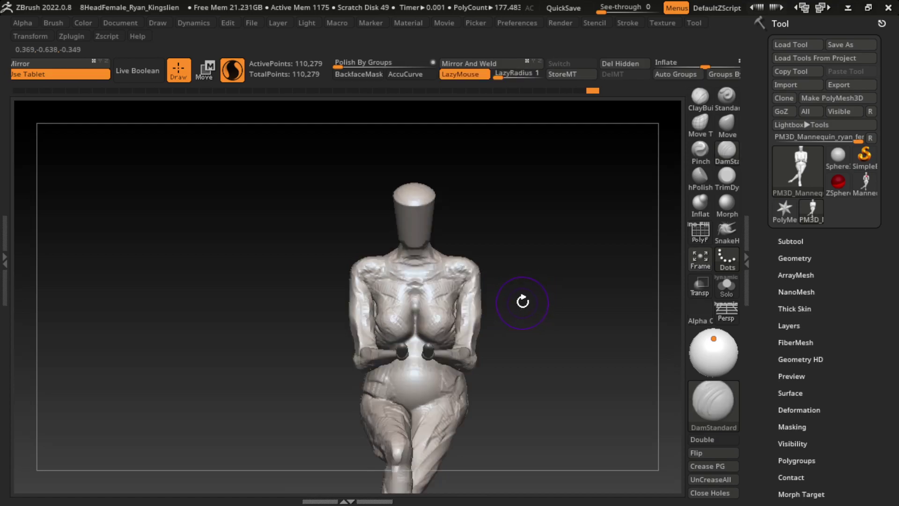
{"action": "left_click", "coordinate": [700, 96]}
Step: Build up and reshape the upper chest surface with ClayBuildup
{"action": "mouse_move", "coordinate": [431, 281]}
{"action": "left_mouse_down"}
{"action": "mouse_move", "coordinate": [437, 291]}
{"action": "mouse_move", "coordinate": [412, 282]}
{"action": "mouse_move", "coordinate": [433, 277]}
{"action": "mouse_move", "coordinate": [429, 286]}
{"action": "left_mouse_up"}
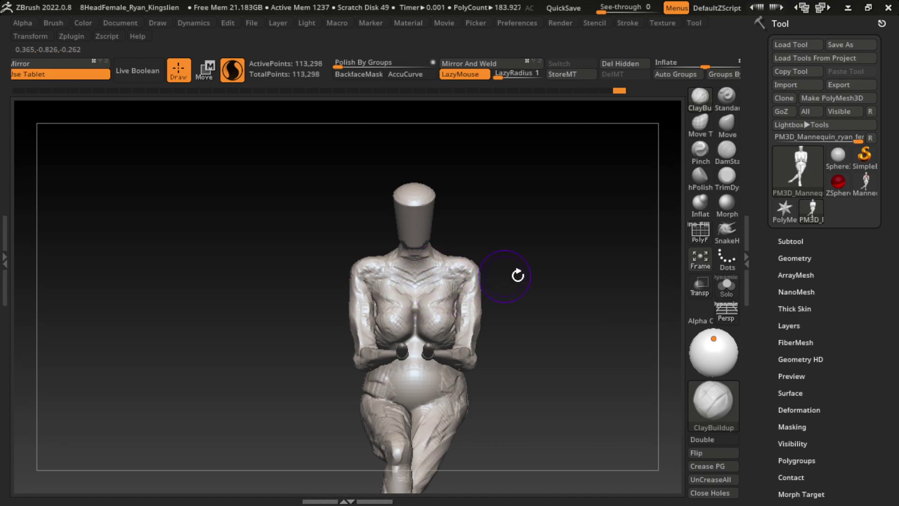
{"action": "mouse_move", "coordinate": [518, 275]}
{"action": "left_mouse_down"}
{"action": "mouse_move", "coordinate": [448, 297]}
{"action": "mouse_move", "coordinate": [432, 268]}
{"action": "left_mouse_up"}
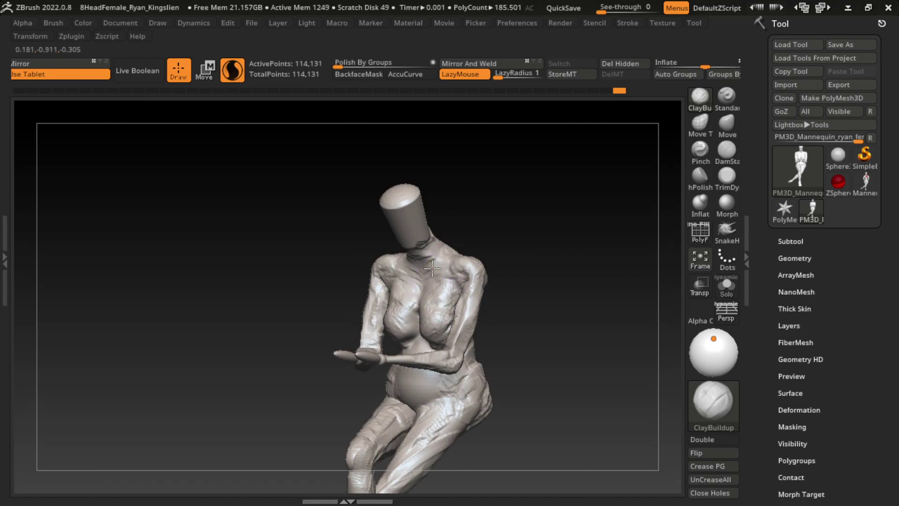
{"action": "left_click_drag", "start_coordinate": [517, 269], "coordinate": [489, 261]}
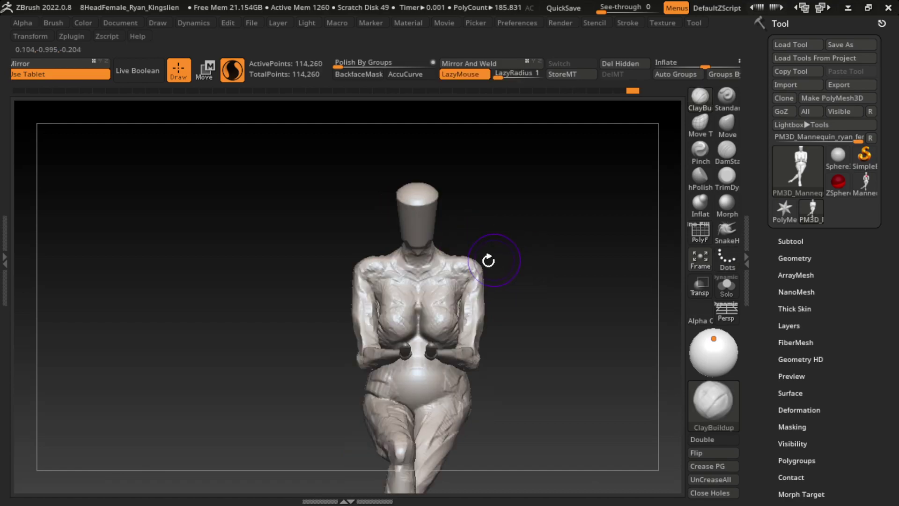
{"action": "mouse_move", "coordinate": [521, 301]}
{"action": "left_mouse_down"}
{"action": "mouse_move", "coordinate": [498, 311]}
{"action": "mouse_move", "coordinate": [522, 301]}
{"action": "left_mouse_up"}
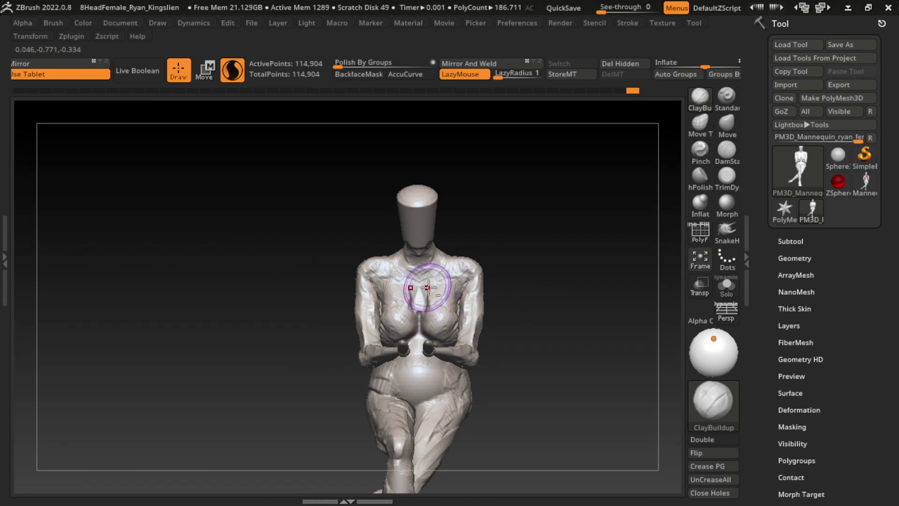
{"action": "left_click", "coordinate": [727, 150]}
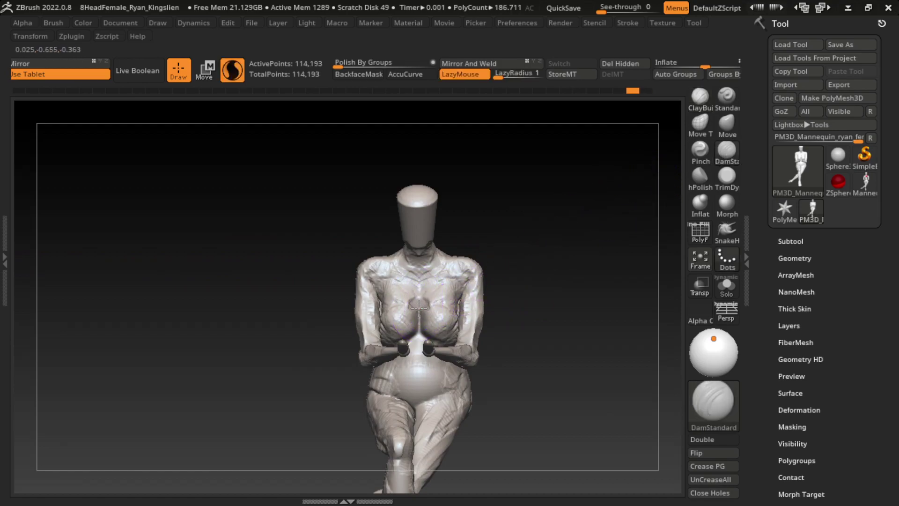
{"action": "key", "text": "b"}
{"action": "key", "text": "c"}
{"action": "key", "text": "b"}
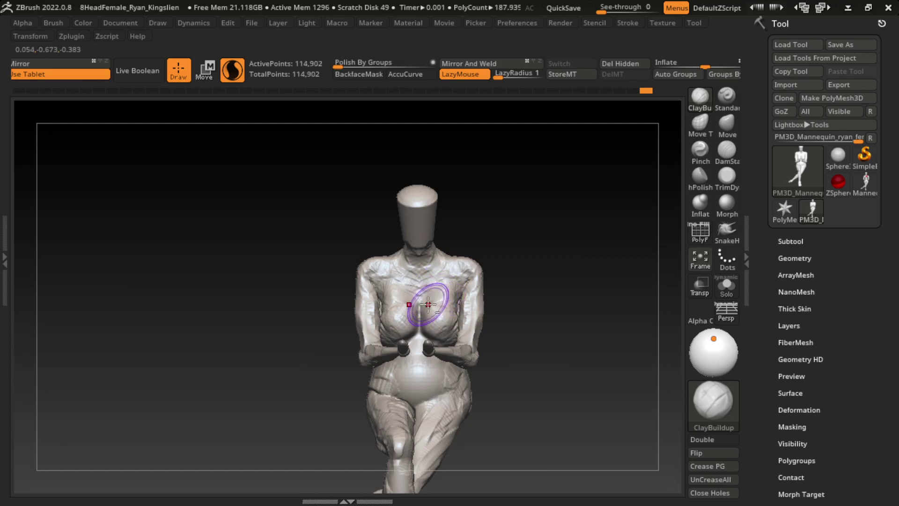
Step: Sculpt clay between the breasts, over the left upper arm and right shoulder
{"action": "left_click_drag", "start_coordinate": [428, 305], "coordinate": [384, 262]}
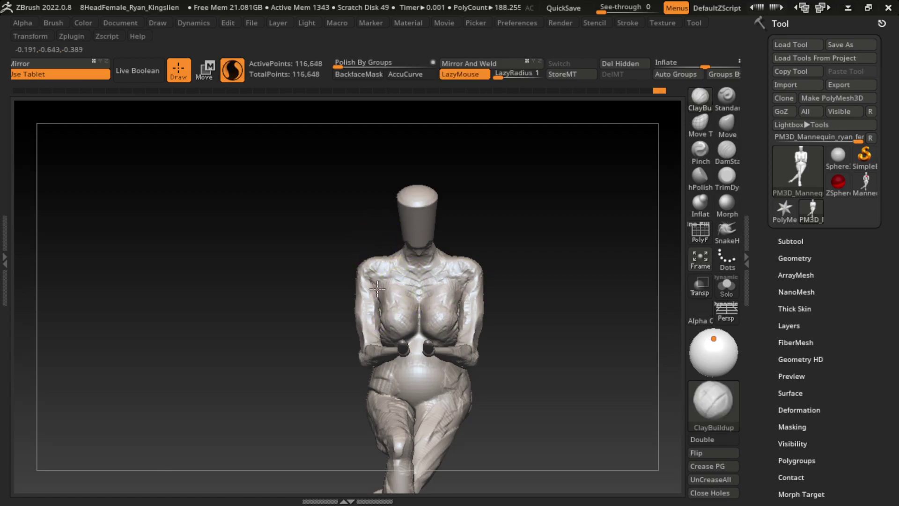
{"action": "left_click_drag", "start_coordinate": [375, 323], "coordinate": [371, 288]}
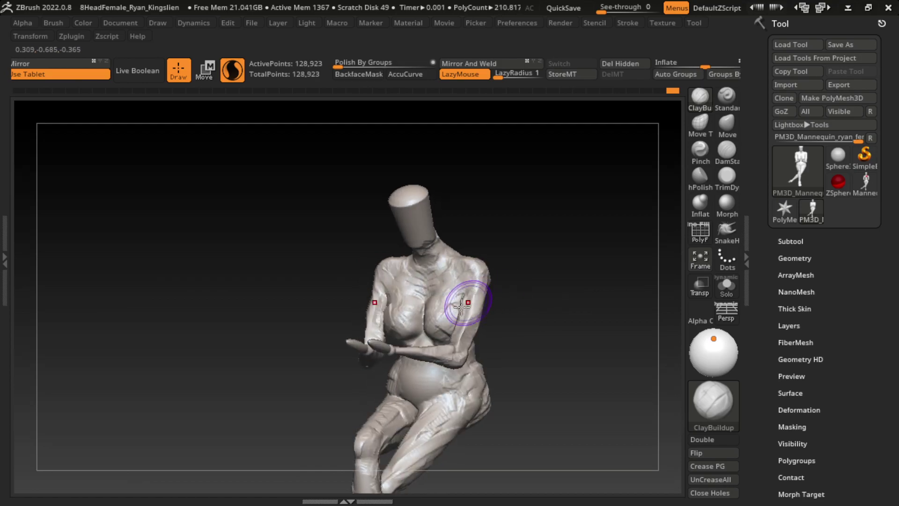
{"action": "mouse_move", "coordinate": [480, 297]}
{"action": "left_mouse_down"}
{"action": "mouse_move", "coordinate": [450, 319]}
{"action": "mouse_move", "coordinate": [468, 274]}
{"action": "left_mouse_up"}
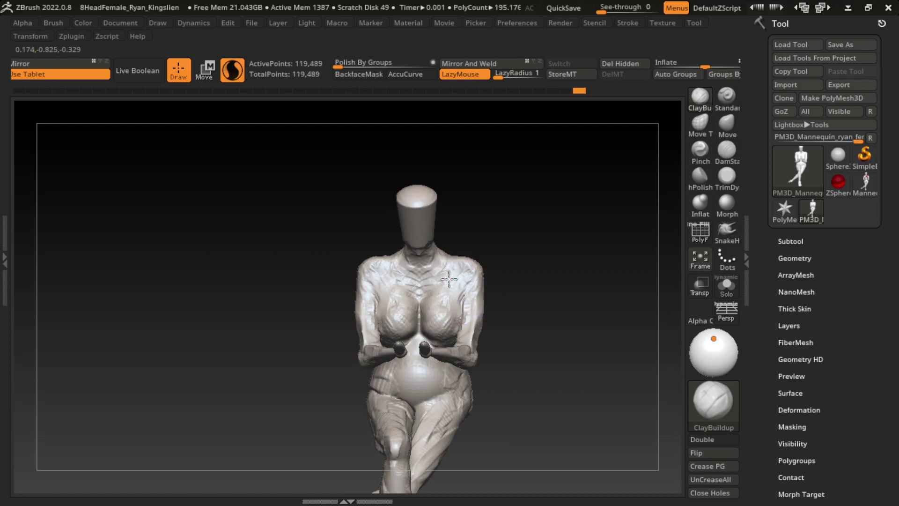
{"action": "left_click_drag", "start_coordinate": [500, 306], "coordinate": [513, 265]}
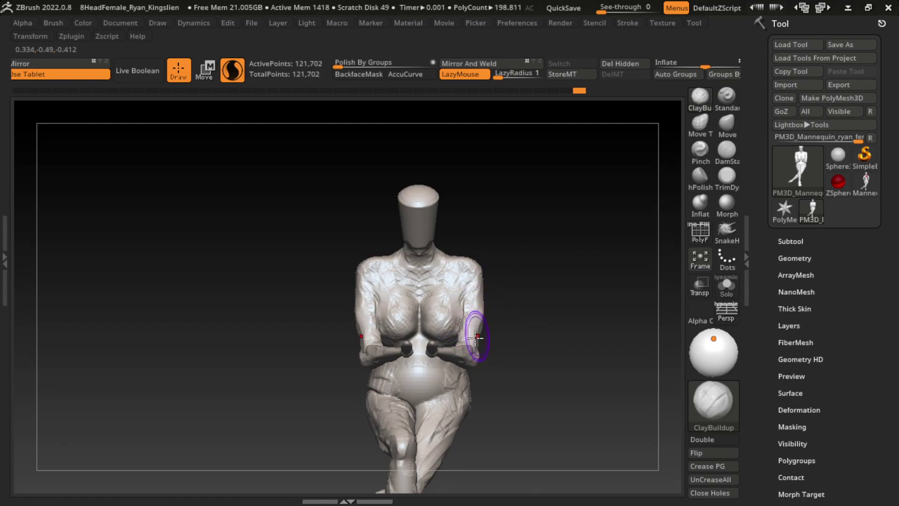
{"action": "left_click_drag", "start_coordinate": [499, 334], "coordinate": [515, 389]}
Step: Build up clay around the hands while viewing the figure from behind
{"action": "key", "text": "b"}
{"action": "key", "text": "d"}
{"action": "key", "text": "s"}
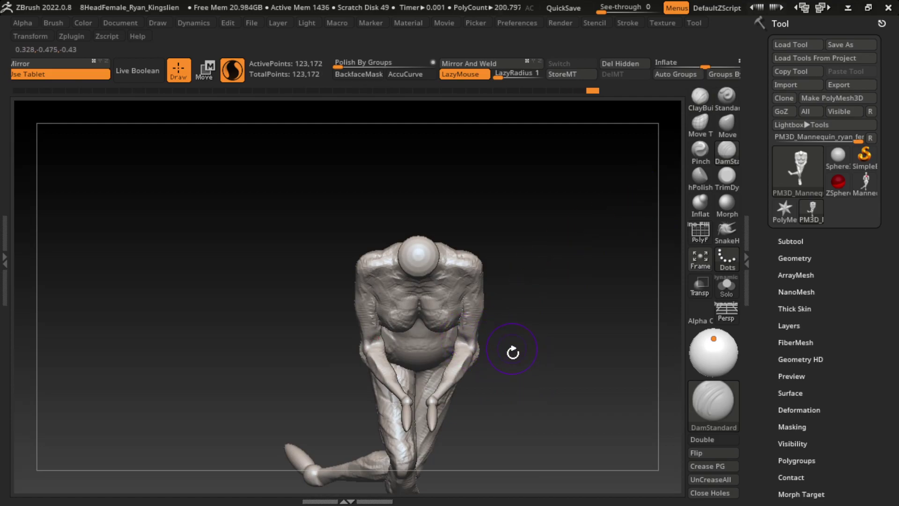
{"action": "mouse_move", "coordinate": [513, 353]}
{"action": "left_mouse_down"}
{"action": "mouse_move", "coordinate": [515, 337]}
{"action": "mouse_move", "coordinate": [521, 362]}
{"action": "mouse_move", "coordinate": [510, 367]}
{"action": "mouse_move", "coordinate": [503, 339]}
{"action": "left_mouse_up"}
{"action": "left_click", "coordinate": [700, 96]}
{"action": "mouse_move", "coordinate": [420, 402]}
{"action": "left_mouse_down"}
{"action": "mouse_move", "coordinate": [512, 339]}
{"action": "mouse_move", "coordinate": [488, 328]}
{"action": "mouse_move", "coordinate": [478, 345]}
{"action": "mouse_move", "coordinate": [517, 255]}
{"action": "left_mouse_up"}
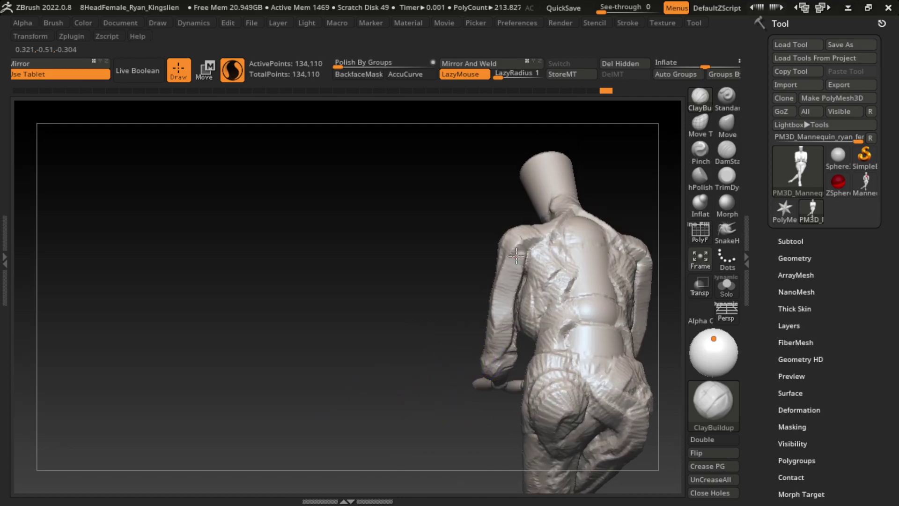
{"action": "left_click_drag", "start_coordinate": [497, 337], "coordinate": [432, 367]}
{"action": "mouse_move", "coordinate": [429, 407]}
{"action": "left_mouse_down"}
{"action": "mouse_move", "coordinate": [590, 364]}
{"action": "mouse_move", "coordinate": [596, 352]}
{"action": "left_mouse_up"}
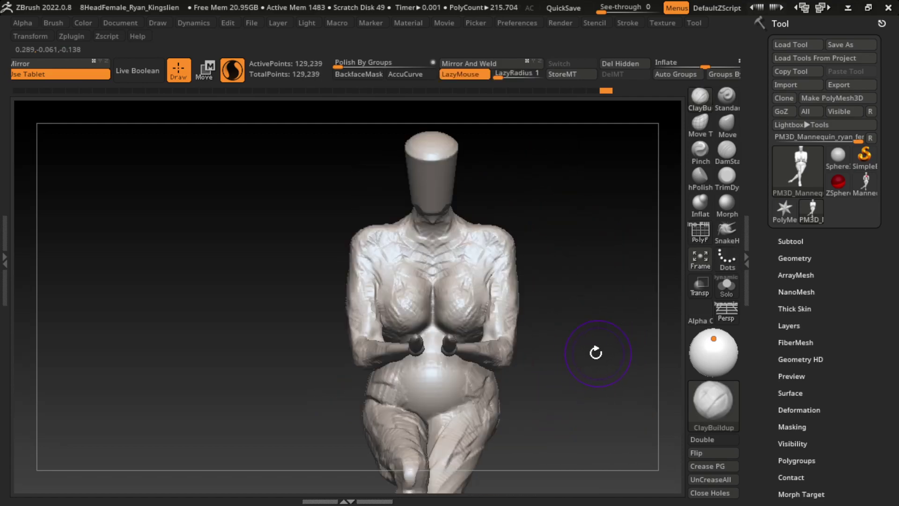
Step: Add more clay to the chest and turn BackfaceMask back on
{"action": "left_click_drag", "start_coordinate": [396, 260], "coordinate": [412, 265]}
{"action": "key", "text": "s"}
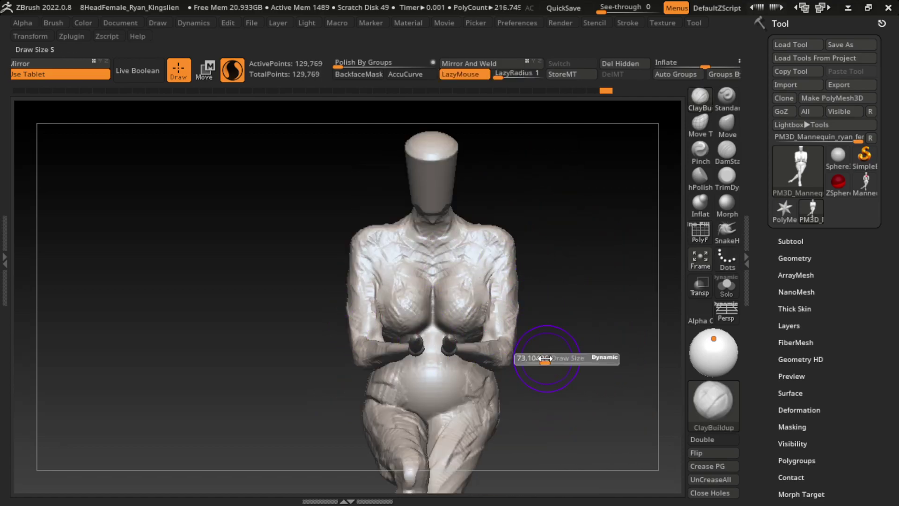
{"action": "mouse_move", "coordinate": [524, 349]}
{"action": "left_mouse_down"}
{"action": "mouse_move", "coordinate": [546, 339]}
{"action": "mouse_move", "coordinate": [556, 271]}
{"action": "mouse_move", "coordinate": [552, 278]}
{"action": "left_mouse_up"}
{"action": "left_click", "coordinate": [370, 74]}
{"action": "mouse_move", "coordinate": [539, 328]}
{"action": "left_mouse_down"}
{"action": "mouse_move", "coordinate": [558, 339]}
{"action": "mouse_move", "coordinate": [546, 339]}
{"action": "left_mouse_up"}
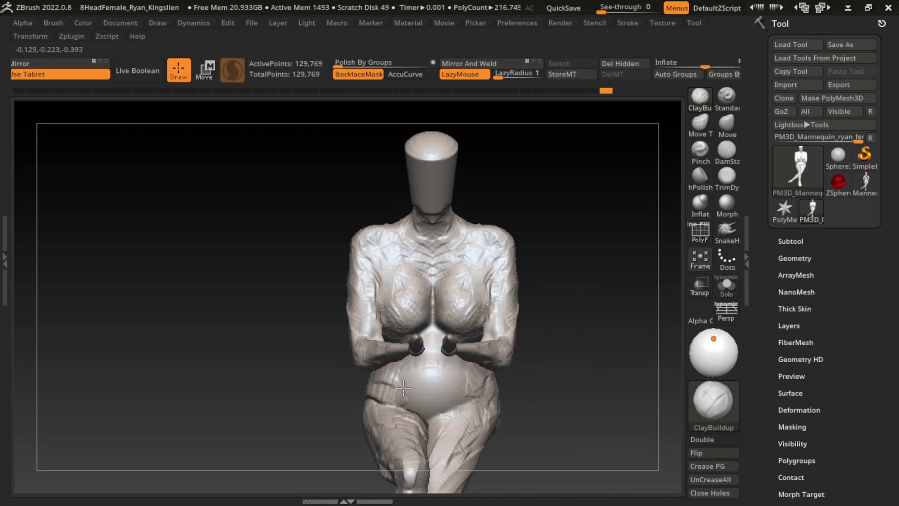
Step: Build up lumpy clay on the belly and waist from front and three-quarter views
{"action": "mouse_move", "coordinate": [426, 373]}
{"action": "left_mouse_down"}
{"action": "mouse_move", "coordinate": [418, 377]}
{"action": "mouse_move", "coordinate": [432, 353]}
{"action": "mouse_move", "coordinate": [412, 391]}
{"action": "mouse_move", "coordinate": [425, 373]}
{"action": "mouse_move", "coordinate": [400, 387]}
{"action": "mouse_move", "coordinate": [431, 398]}
{"action": "mouse_move", "coordinate": [403, 408]}
{"action": "mouse_move", "coordinate": [420, 392]}
{"action": "left_mouse_up"}
{"action": "left_click_drag", "start_coordinate": [564, 375], "coordinate": [474, 352]}
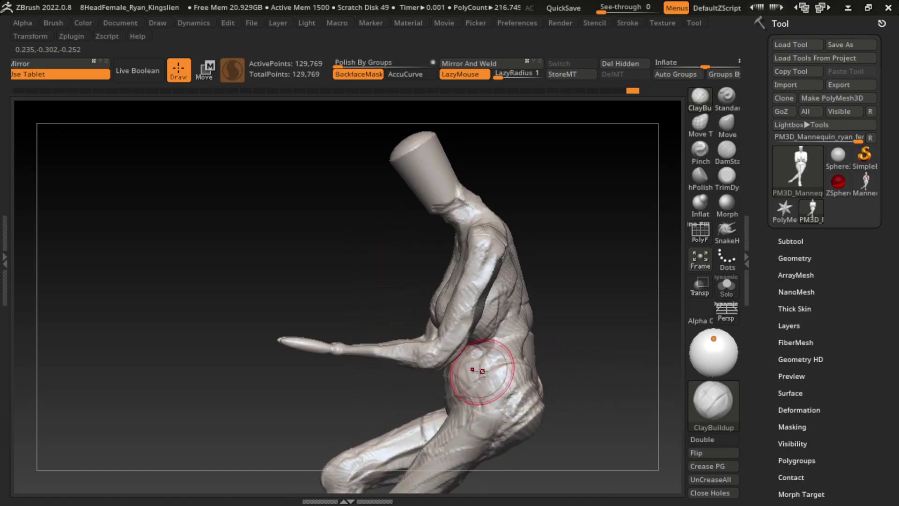
{"action": "mouse_move", "coordinate": [546, 347]}
{"action": "left_mouse_down"}
{"action": "mouse_move", "coordinate": [580, 333]}
{"action": "mouse_move", "coordinate": [581, 323]}
{"action": "left_mouse_up"}
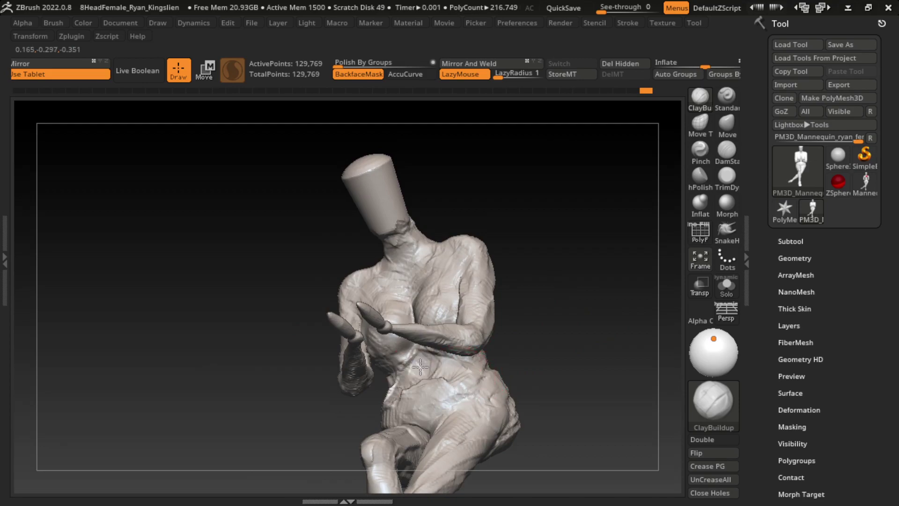
{"action": "key", "text": "ctrl"}
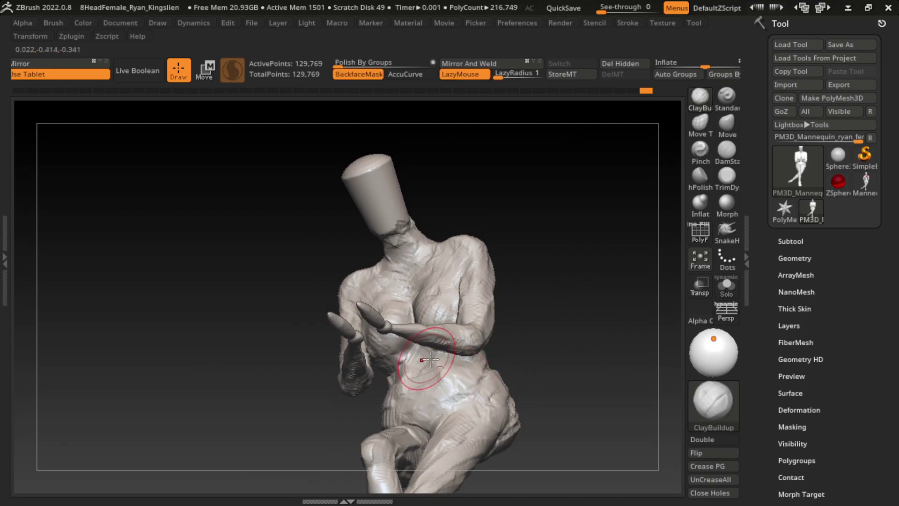
{"action": "mouse_move", "coordinate": [431, 360]}
{"action": "left_mouse_down"}
{"action": "mouse_move", "coordinate": [426, 385]}
{"action": "mouse_move", "coordinate": [437, 380]}
{"action": "left_mouse_up"}
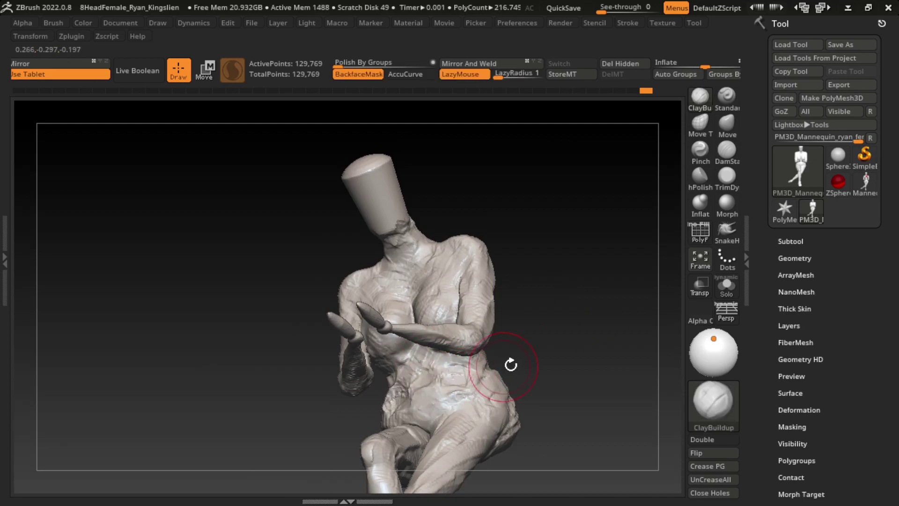
{"action": "left_click_drag", "start_coordinate": [511, 365], "coordinate": [456, 372]}
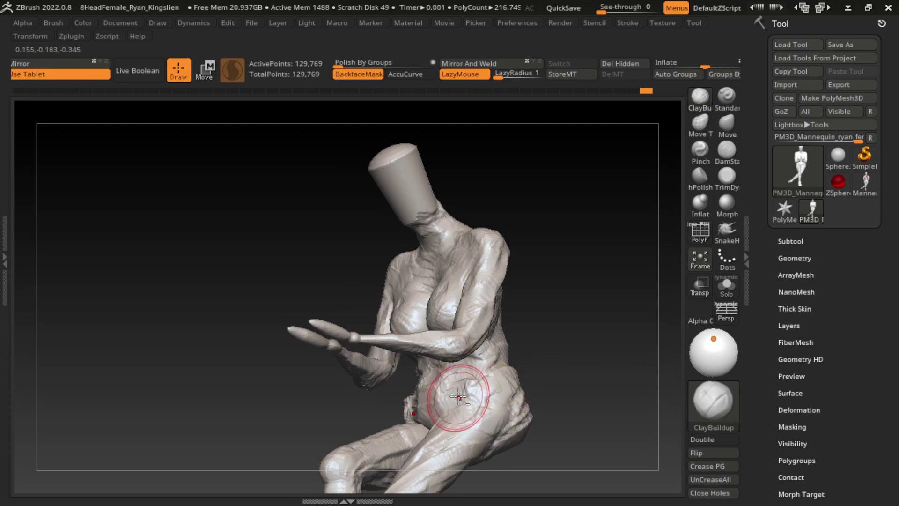
{"action": "left_click_drag", "start_coordinate": [472, 383], "coordinate": [429, 390]}
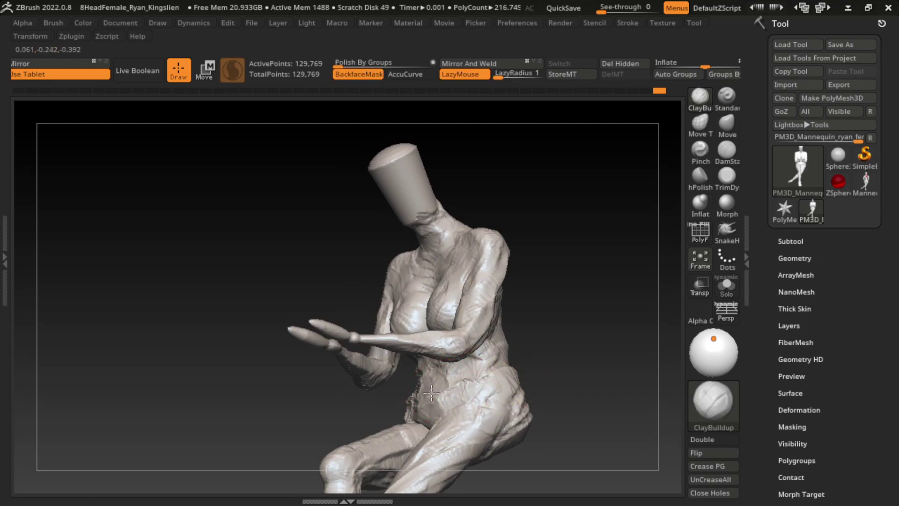
Step: Add more clay strokes across the belly and waist, checking the torso's side profile
{"action": "right_click_drag", "start_coordinate": [483, 377], "coordinate": [470, 358]}
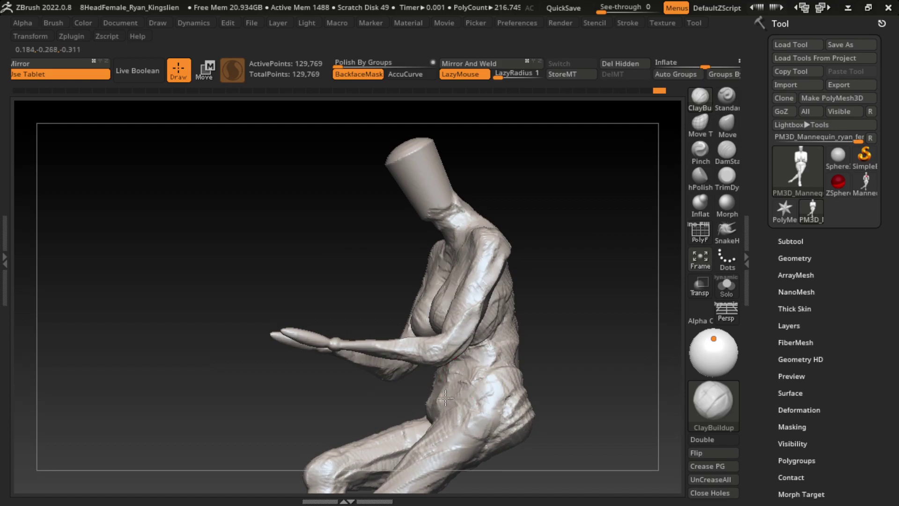
{"action": "right_click_drag", "start_coordinate": [434, 398], "coordinate": [496, 390]}
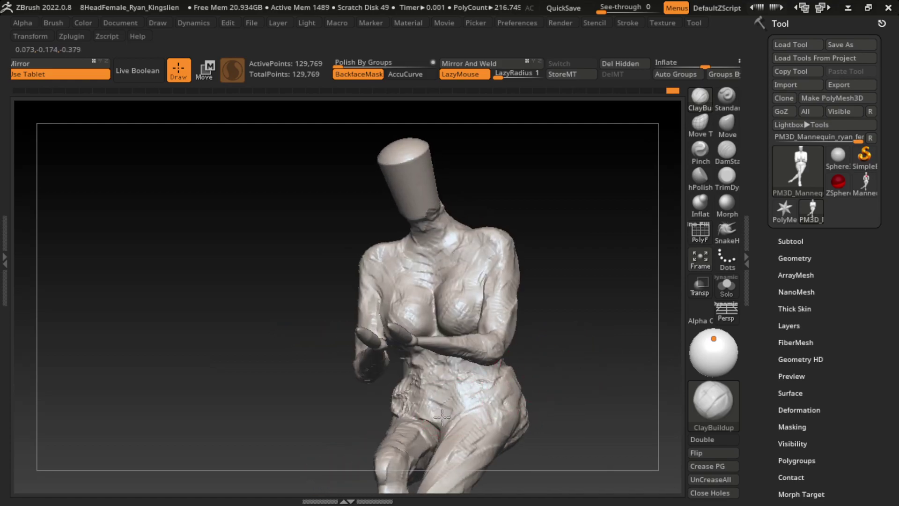
{"action": "left_click_drag", "start_coordinate": [442, 417], "coordinate": [487, 375]}
{"action": "left_click_drag", "start_coordinate": [398, 393], "coordinate": [492, 377]}
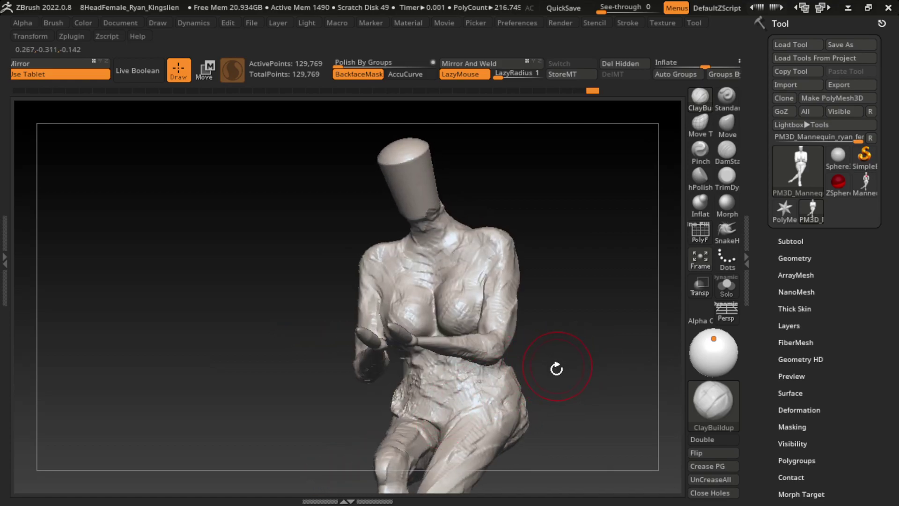
{"action": "left_click_drag", "start_coordinate": [556, 368], "coordinate": [499, 395]}
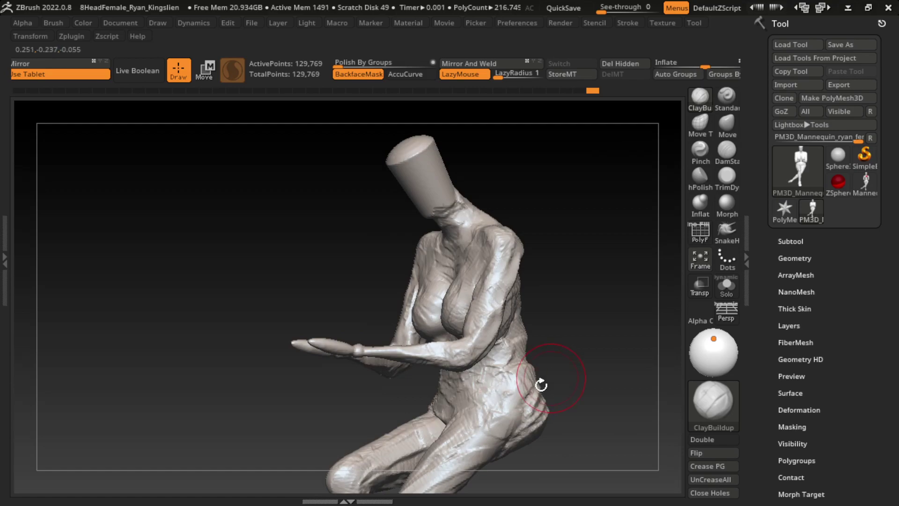
{"action": "left_click_drag", "start_coordinate": [558, 384], "coordinate": [612, 391]}
{"action": "mouse_move", "coordinate": [521, 417]}
{"action": "left_mouse_down"}
{"action": "mouse_move", "coordinate": [539, 413]}
{"action": "mouse_move", "coordinate": [510, 429]}
{"action": "mouse_move", "coordinate": [526, 415]}
{"action": "left_mouse_up"}
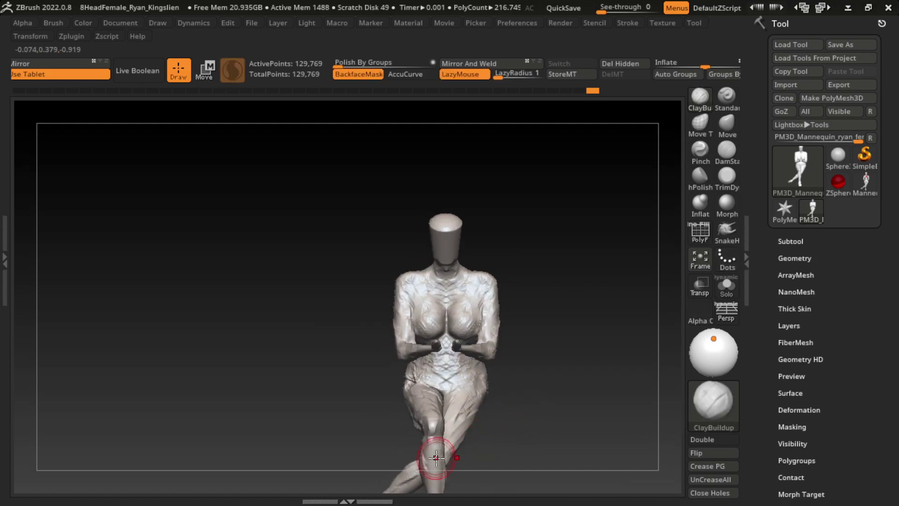
{"action": "mouse_move", "coordinate": [541, 276]}
{"action": "left_mouse_down", "text": "alt"}
{"action": "mouse_move", "coordinate": [568, 315]}
{"action": "mouse_move", "coordinate": [560, 326]}
{"action": "left_mouse_up", "text": "alt"}
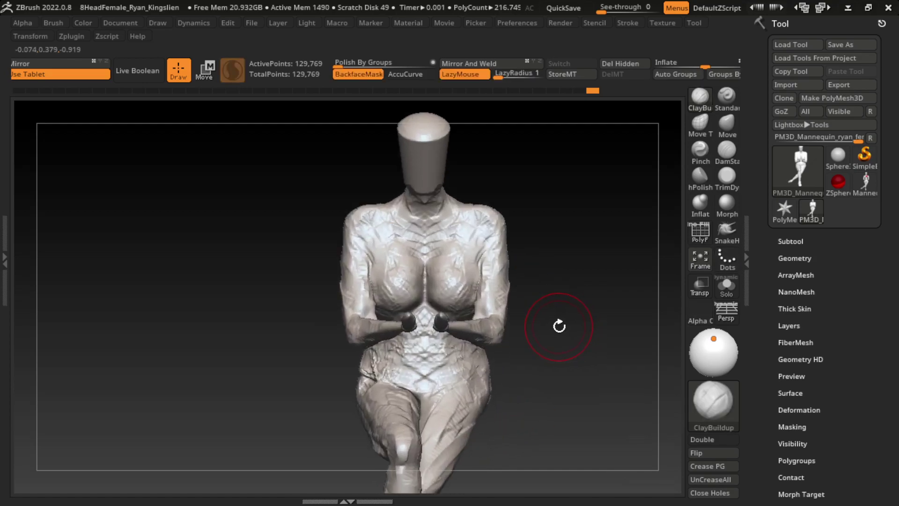
Step: Pull both shoulders down using an enlarged Move brush
{"action": "key", "text": "b"}
{"action": "key", "text": "m"}
{"action": "key", "text": "v"}
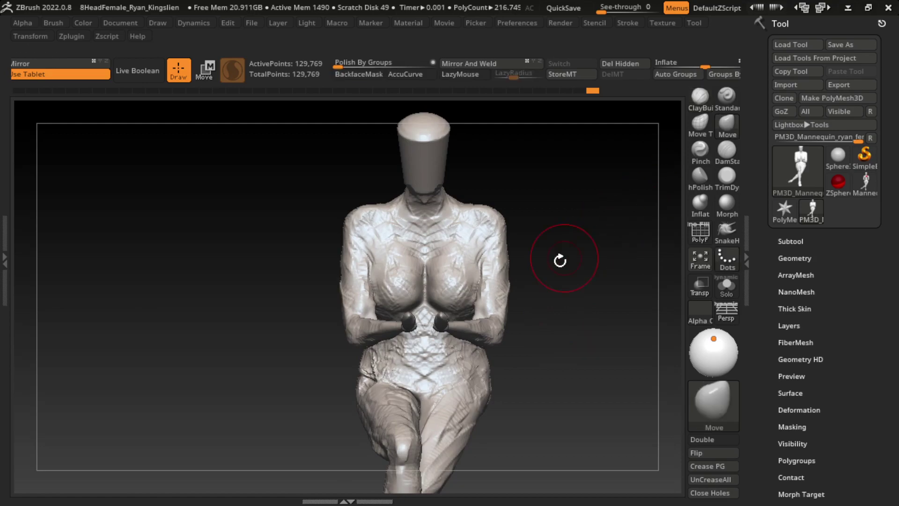
{"action": "key", "text": "s"}
{"action": "left_click_drag", "start_coordinate": [505, 224], "coordinate": [506, 238]}
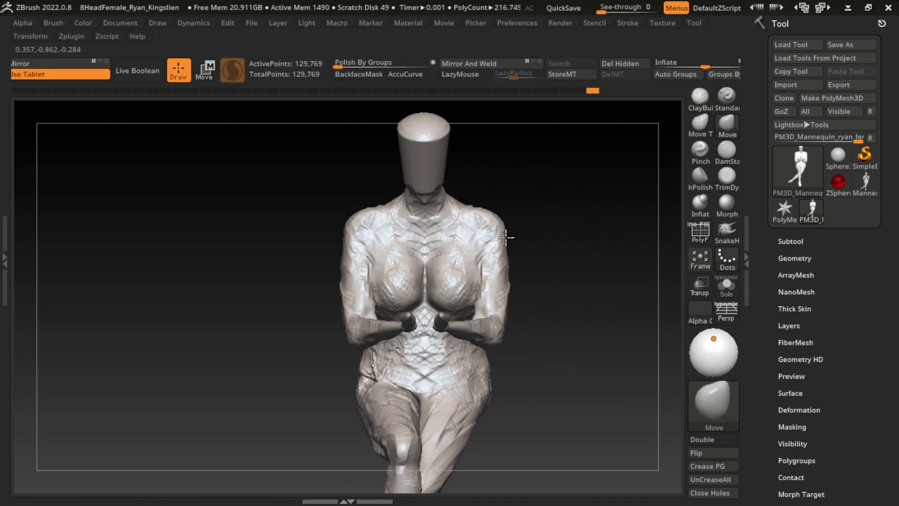
{"action": "key", "text": "s"}
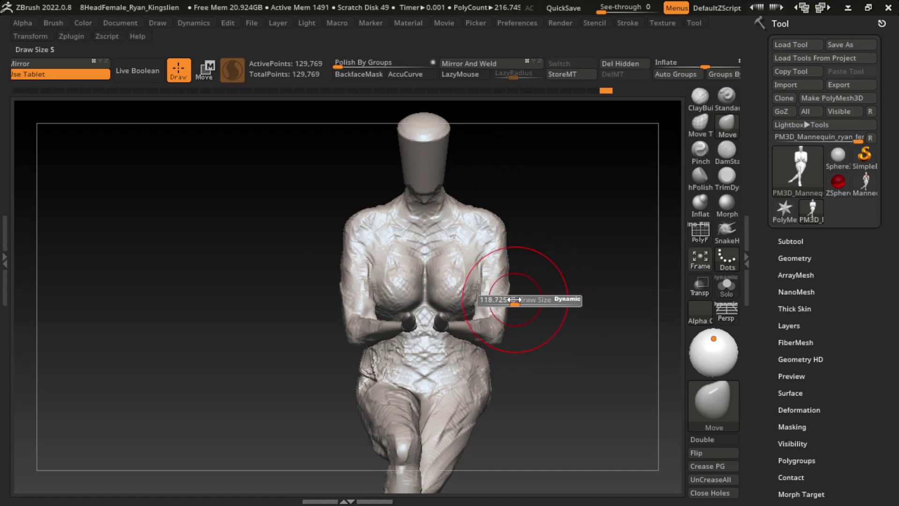
{"action": "left_click_drag", "start_coordinate": [524, 301], "coordinate": [503, 301]}
Step: Carve a DamStandard crease line into the chest
{"action": "key", "text": "b"}
{"action": "key", "text": "c"}
{"action": "key", "text": "b"}
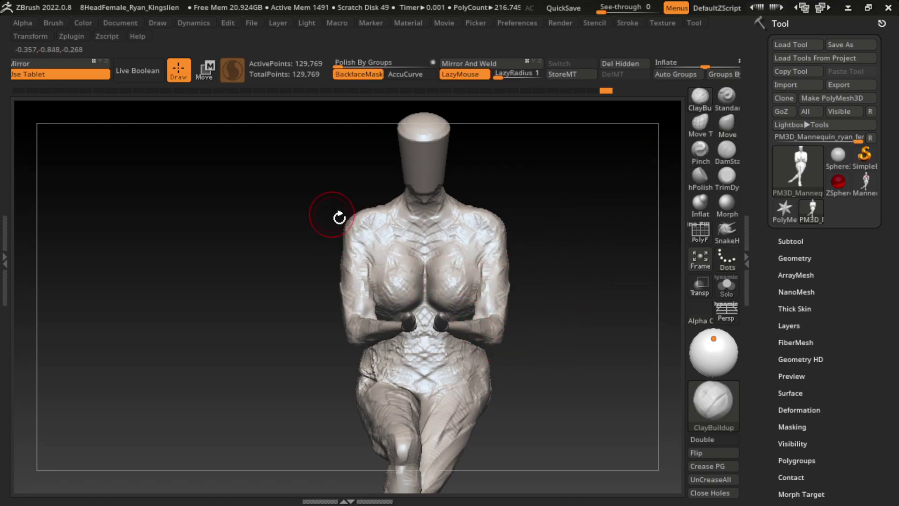
{"action": "key", "text": "b"}
{"action": "key", "text": "d"}
{"action": "key", "text": "s"}
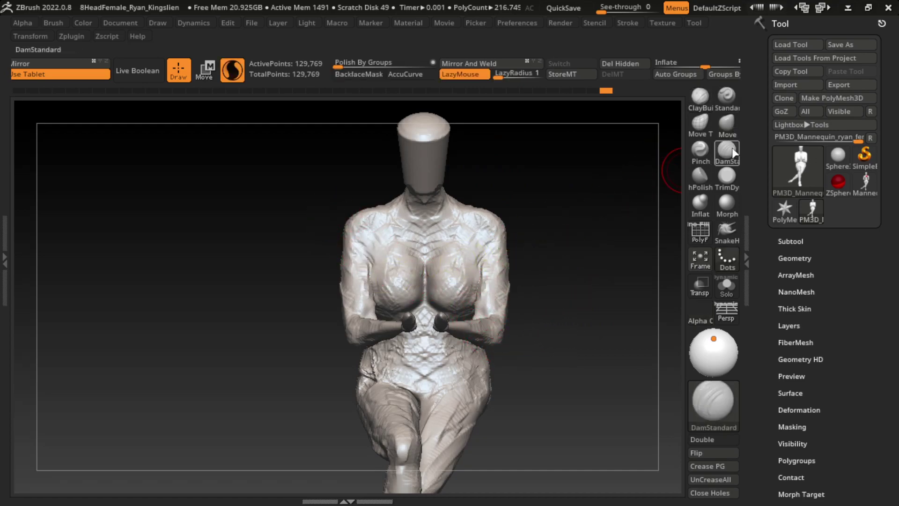
{"action": "left_click_drag", "start_coordinate": [368, 271], "coordinate": [362, 254]}
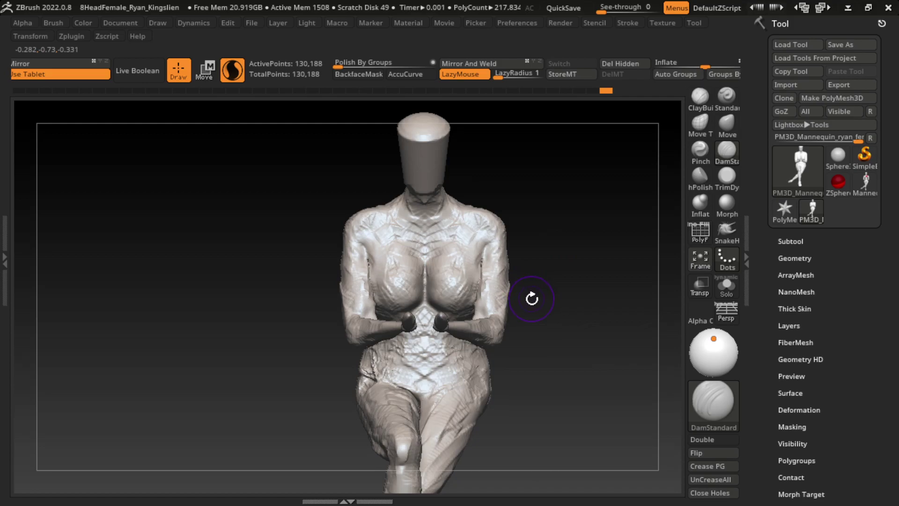
Step: Zoom in on the upper body and set the draw size to about 41.6
{"action": "mouse_move", "coordinate": [531, 299]}
{"action": "left_mouse_down"}
{"action": "mouse_move", "coordinate": [560, 313]}
{"action": "mouse_move", "coordinate": [545, 307]}
{"action": "left_mouse_up"}
{"action": "key", "text": "s"}
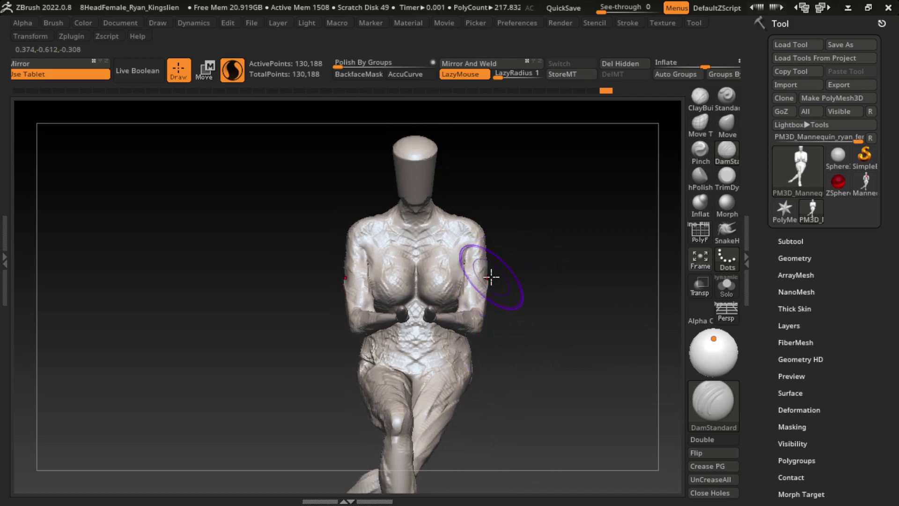
{"action": "key", "text": "s"}
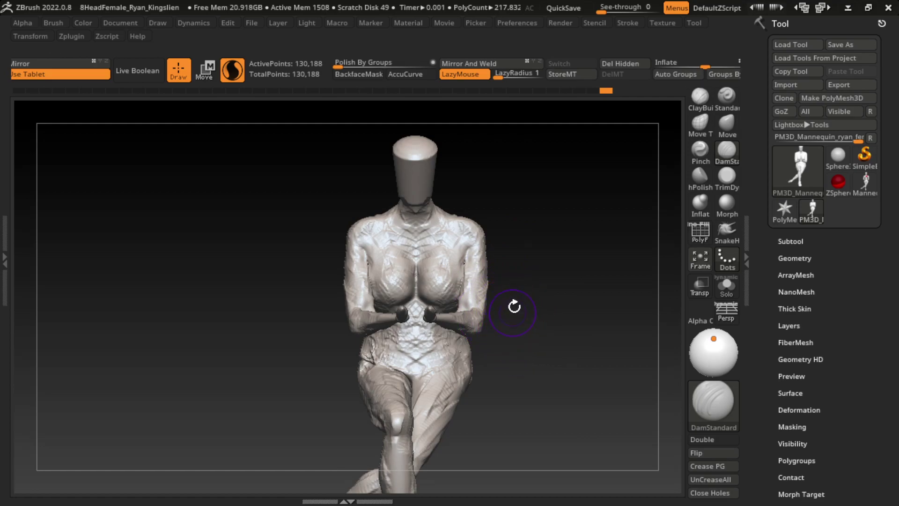
{"action": "right_click_drag", "start_coordinate": [560, 306], "coordinate": [581, 323], "text": "ctrl"}
{"action": "key", "text": "s"}
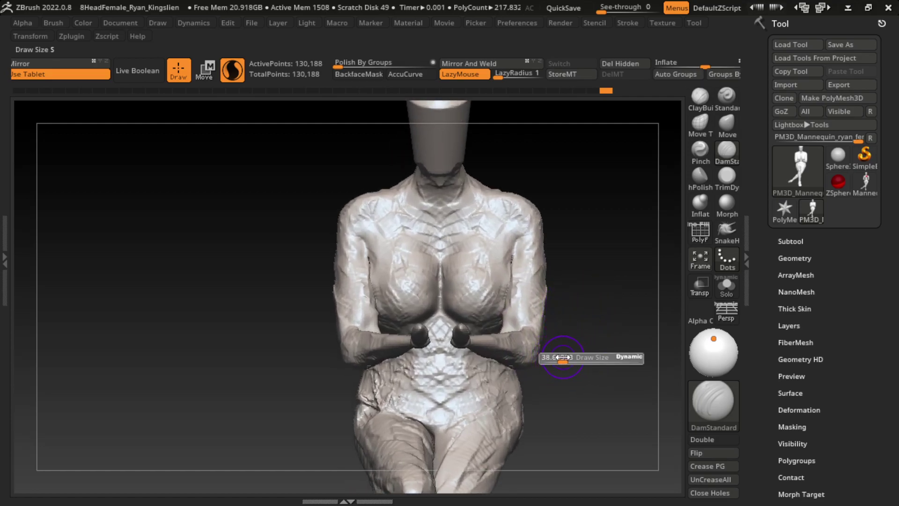
{"action": "left_click", "coordinate": [563, 357]}
Step: Return to ClayBuildup and build clay on the upper cupped hand
{"action": "left_click", "coordinate": [700, 96]}
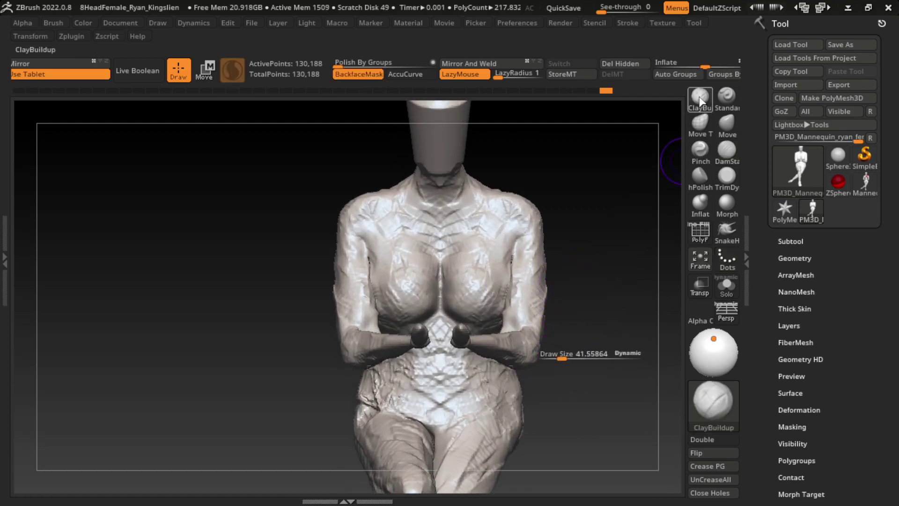
{"action": "left_click_drag", "start_coordinate": [598, 328], "coordinate": [570, 415]}
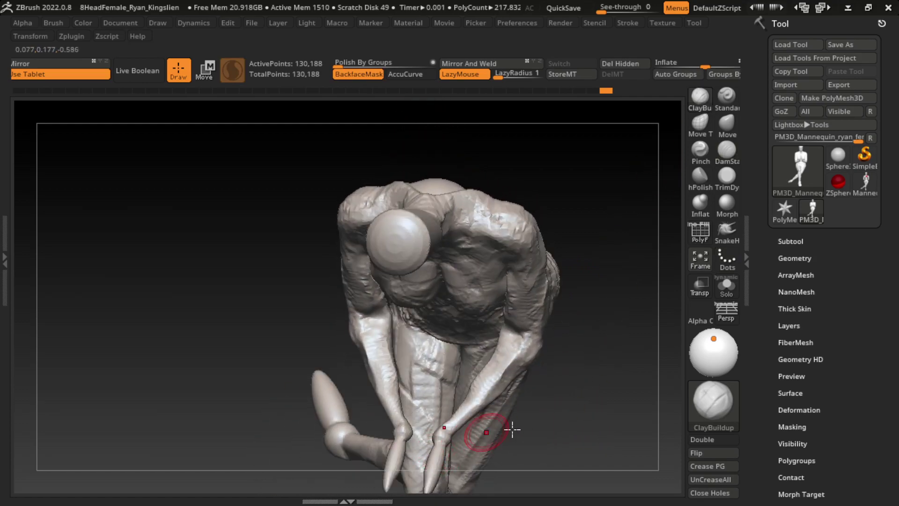
{"action": "mouse_move", "coordinate": [511, 428]}
{"action": "right_mouse_down", "text": "alt"}
{"action": "mouse_move", "coordinate": [478, 361]}
{"action": "mouse_move", "coordinate": [491, 350]}
{"action": "mouse_move", "coordinate": [438, 375]}
{"action": "right_mouse_up", "text": "alt"}
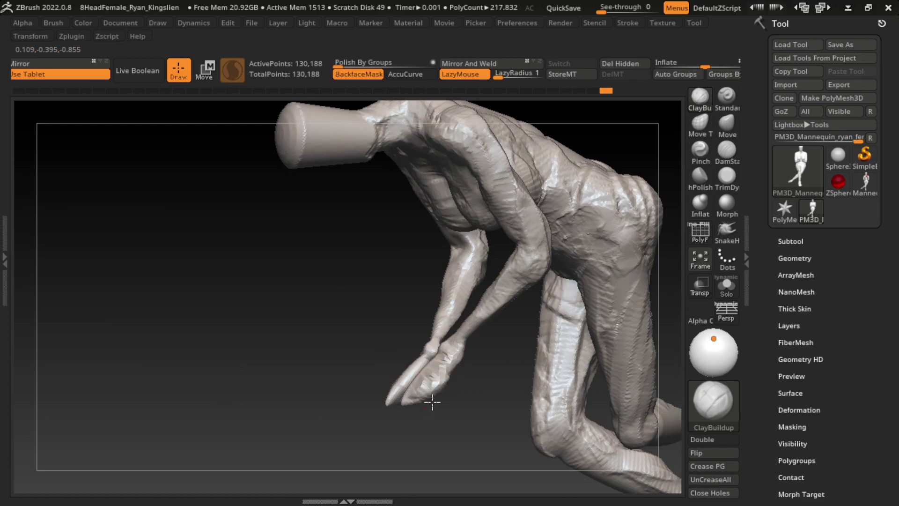
{"action": "left_click_drag", "start_coordinate": [427, 365], "coordinate": [457, 368]}
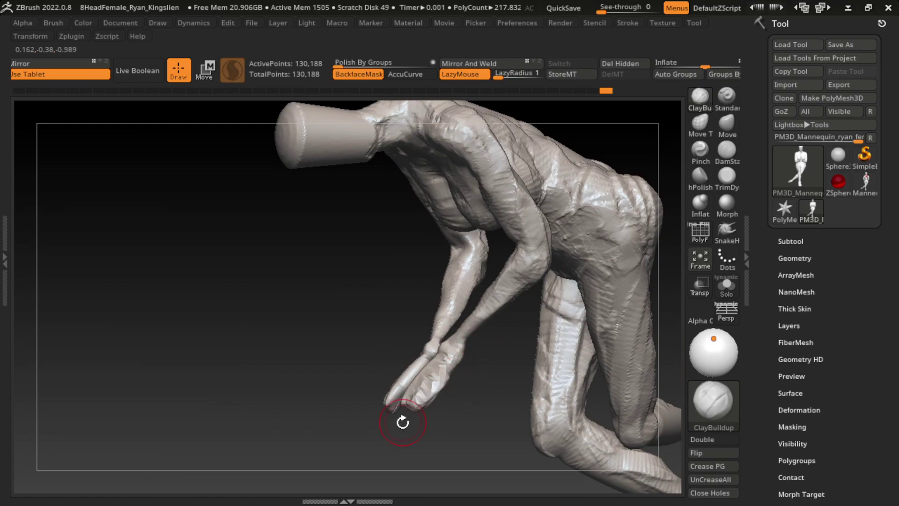
{"action": "mouse_move", "coordinate": [402, 367]}
{"action": "right_mouse_down"}
{"action": "mouse_move", "coordinate": [572, 321]}
{"action": "mouse_move", "coordinate": [530, 342]}
{"action": "right_mouse_up"}
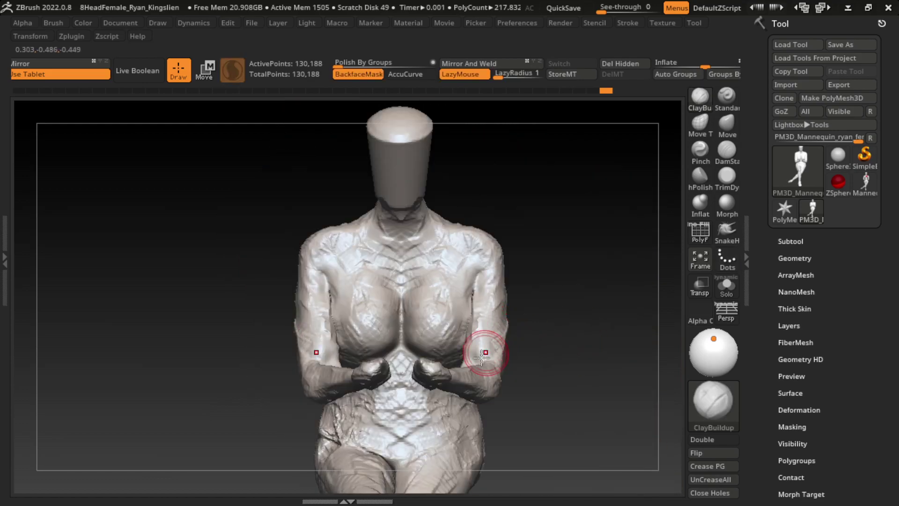
Step: Build up the lower hand's surface and check both hands from side and front
{"action": "right_click_drag", "start_coordinate": [460, 370], "coordinate": [517, 345]}
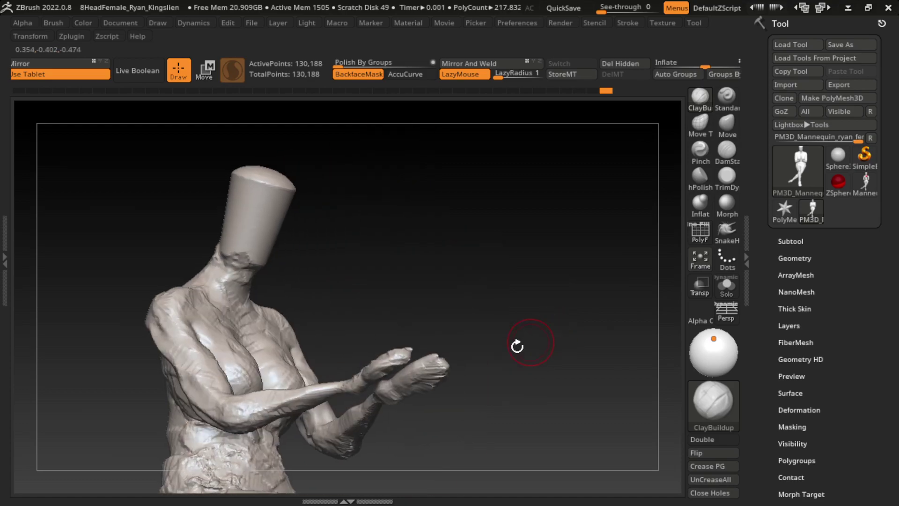
{"action": "left_click_drag", "start_coordinate": [378, 401], "coordinate": [436, 360]}
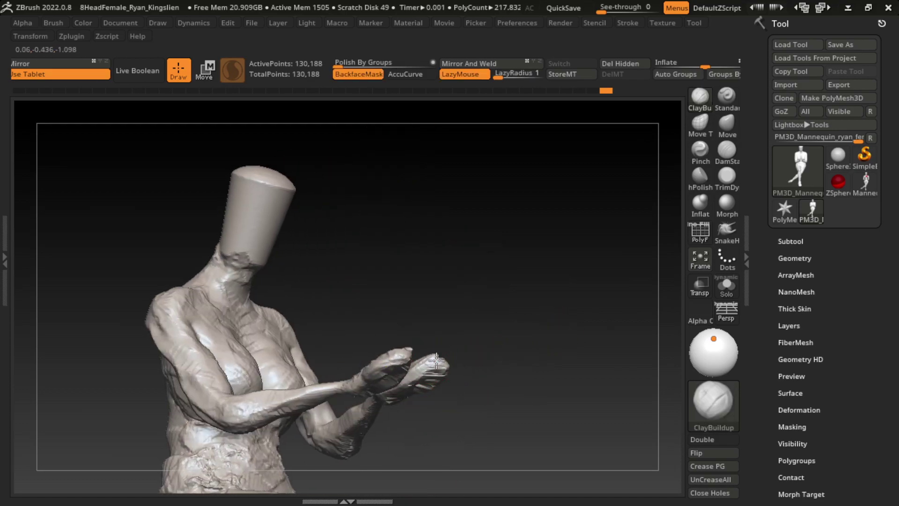
{"action": "mouse_move", "coordinate": [415, 383]}
{"action": "right_mouse_down"}
{"action": "mouse_move", "coordinate": [411, 365]}
{"action": "mouse_move", "coordinate": [445, 411]}
{"action": "right_mouse_up"}
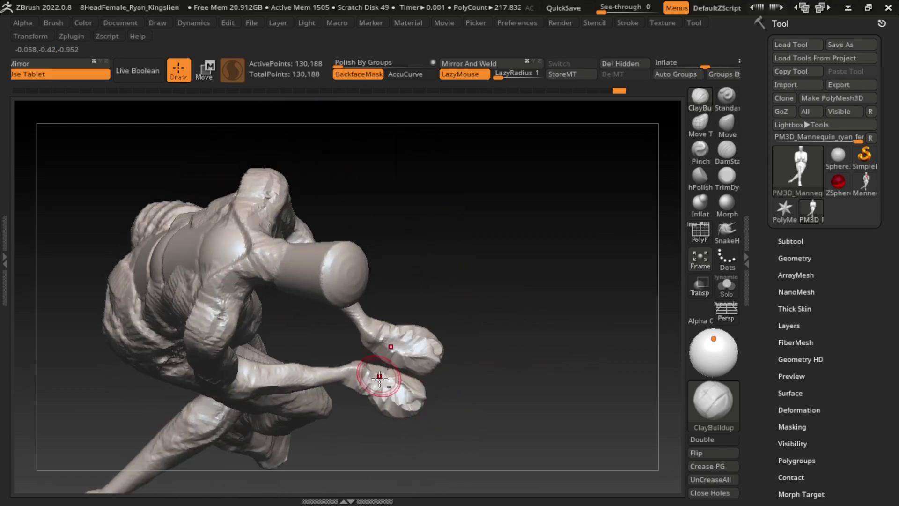
{"action": "mouse_move", "coordinate": [514, 358]}
{"action": "right_mouse_down"}
{"action": "mouse_move", "coordinate": [516, 281]}
{"action": "mouse_move", "coordinate": [544, 253]}
{"action": "mouse_move", "coordinate": [521, 318]}
{"action": "mouse_move", "coordinate": [567, 294]}
{"action": "right_mouse_up"}
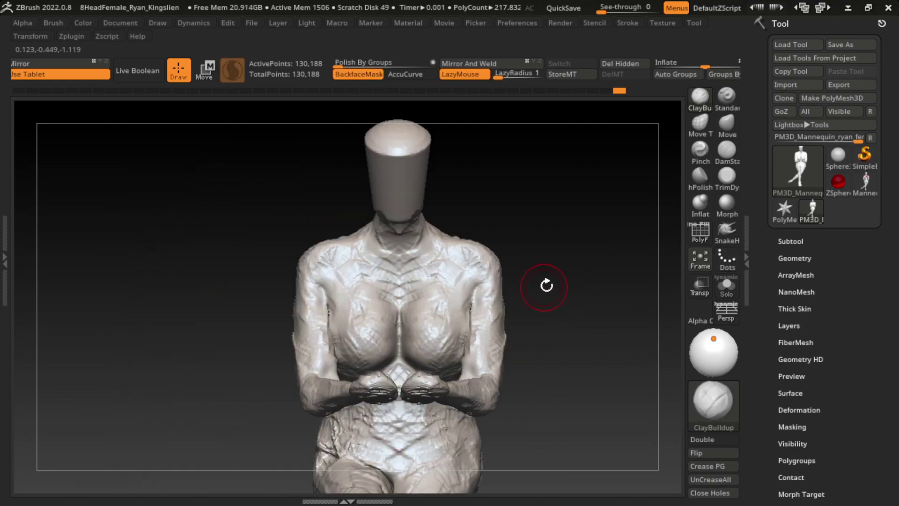
{"action": "mouse_move", "coordinate": [528, 328]}
{"action": "right_mouse_down"}
{"action": "mouse_move", "coordinate": [379, 407]}
{"action": "mouse_move", "coordinate": [405, 433]}
{"action": "right_mouse_up"}
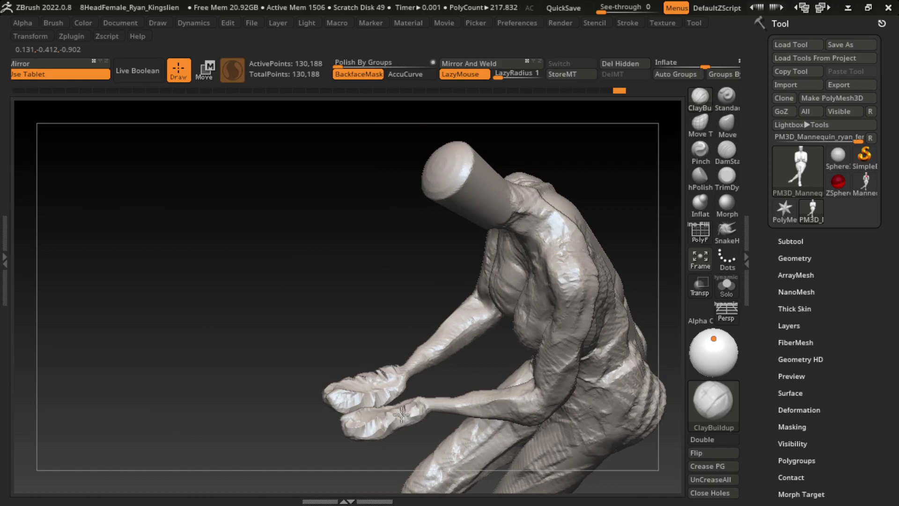
{"action": "right_click_drag", "start_coordinate": [323, 466], "coordinate": [581, 387]}
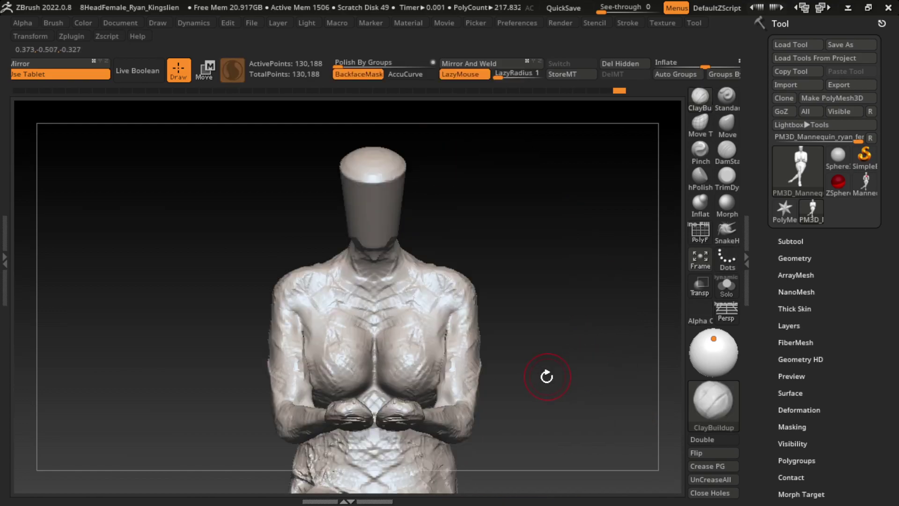
{"action": "left_click", "coordinate": [727, 150]}
Step: Carve a DamStandard crease between the fists with an enlarged brush
{"action": "key", "text": "s"}
{"action": "left_click_drag", "start_coordinate": [586, 321], "coordinate": [612, 342]}
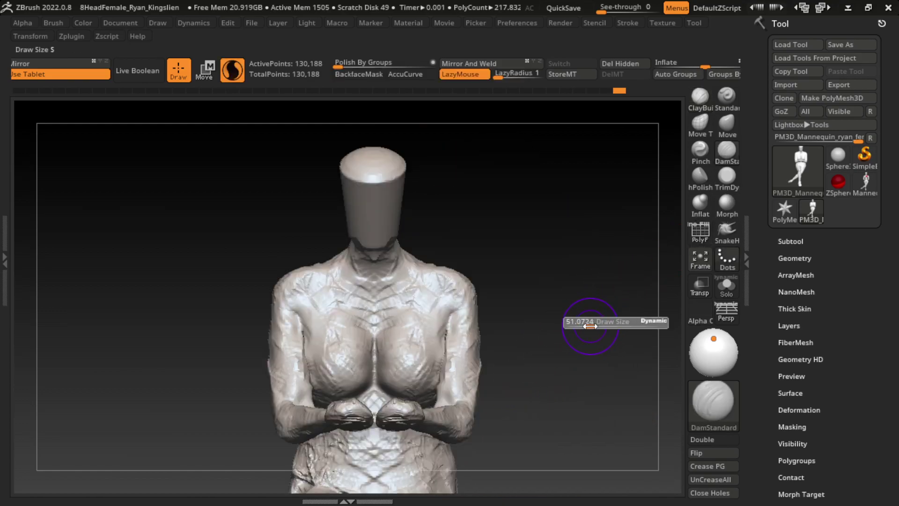
{"action": "mouse_move", "coordinate": [410, 415]}
{"action": "left_mouse_down"}
{"action": "mouse_move", "coordinate": [387, 415]}
{"action": "mouse_move", "coordinate": [389, 427]}
{"action": "left_mouse_up"}
Step: Flatten the fists and waist with TrimDynamic, trimming the lower hands
{"action": "left_click", "coordinate": [727, 175]}
{"action": "mouse_move", "coordinate": [445, 409]}
{"action": "left_mouse_down"}
{"action": "mouse_move", "coordinate": [415, 414]}
{"action": "mouse_move", "coordinate": [389, 478]}
{"action": "left_mouse_up"}
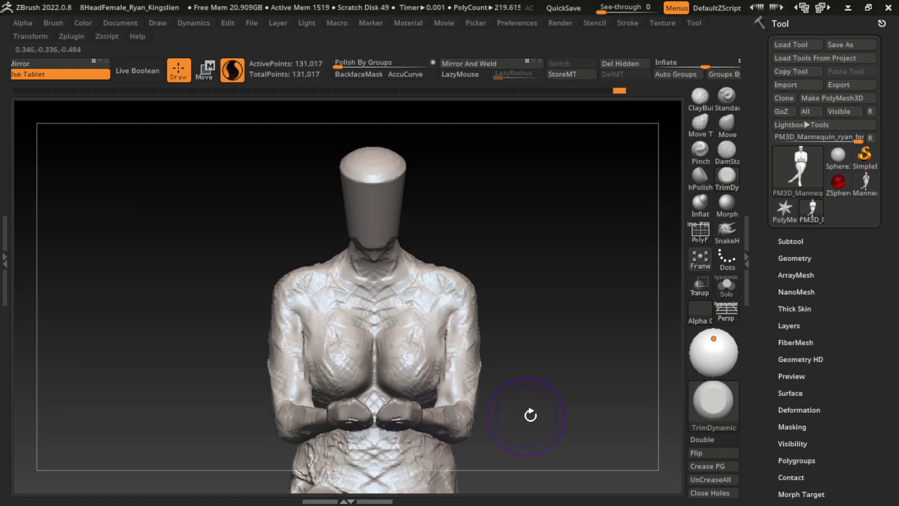
{"action": "mouse_move", "coordinate": [527, 412]}
{"action": "left_mouse_down"}
{"action": "mouse_move", "coordinate": [394, 427]}
{"action": "mouse_move", "coordinate": [393, 419]}
{"action": "mouse_move", "coordinate": [412, 416]}
{"action": "left_mouse_up"}
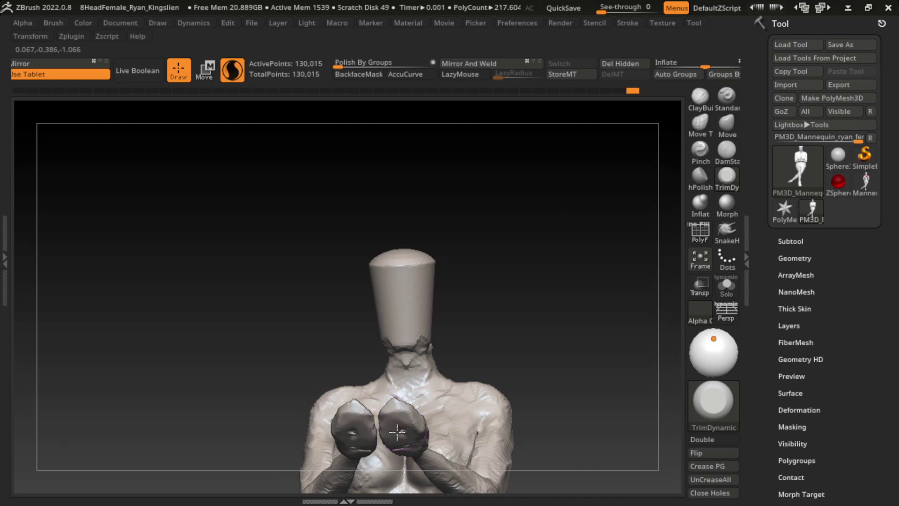
{"action": "left_click_drag", "start_coordinate": [522, 386], "coordinate": [528, 368]}
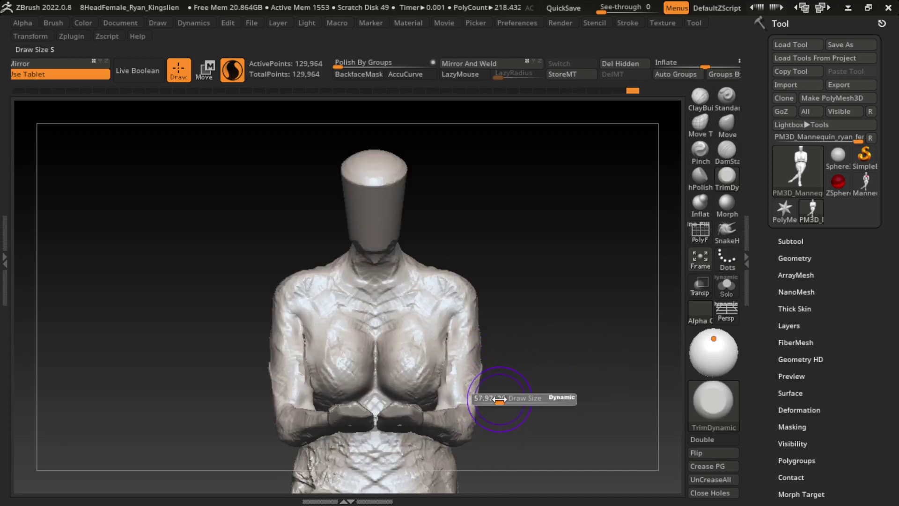
Step: Switch to the Move brush and reframe the view on the whole seated figure
{"action": "key", "text": "b"}
{"action": "key", "text": "m"}
{"action": "key", "text": "v"}
{"action": "key", "text": "s"}
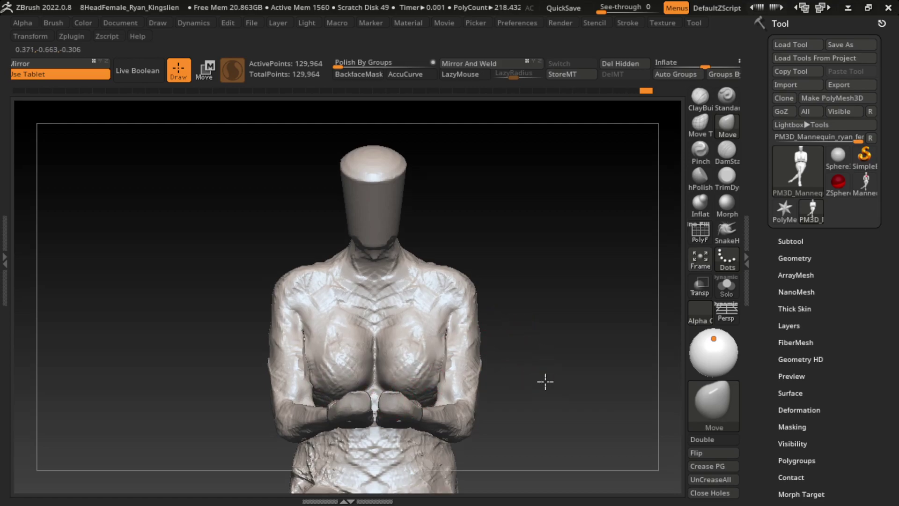
{"action": "left_click_drag", "start_coordinate": [546, 380], "coordinate": [501, 327], "text": "alt"}
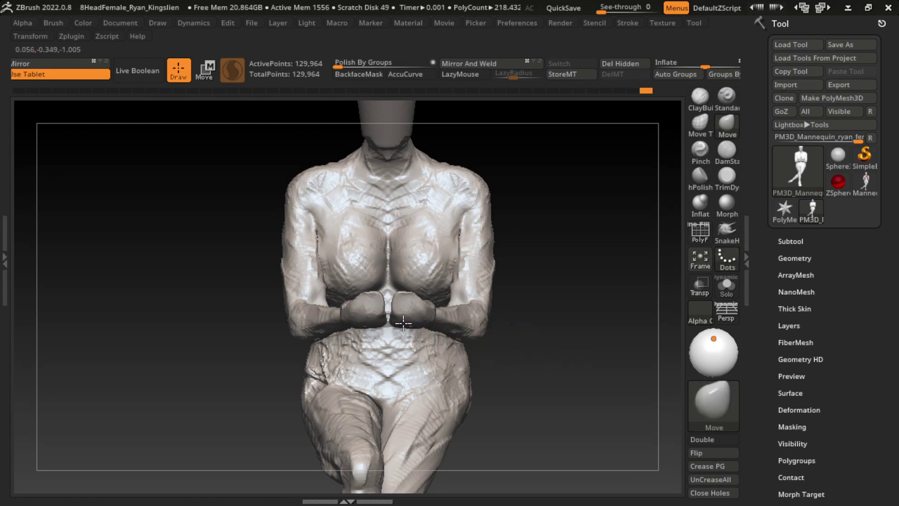
{"action": "mouse_move", "coordinate": [528, 368]}
{"action": "left_mouse_down", "text": "alt"}
{"action": "mouse_move", "coordinate": [469, 407]}
{"action": "mouse_move", "coordinate": [460, 330]}
{"action": "mouse_move", "coordinate": [463, 373]}
{"action": "left_mouse_up", "text": "alt"}
{"action": "key", "text": "s"}
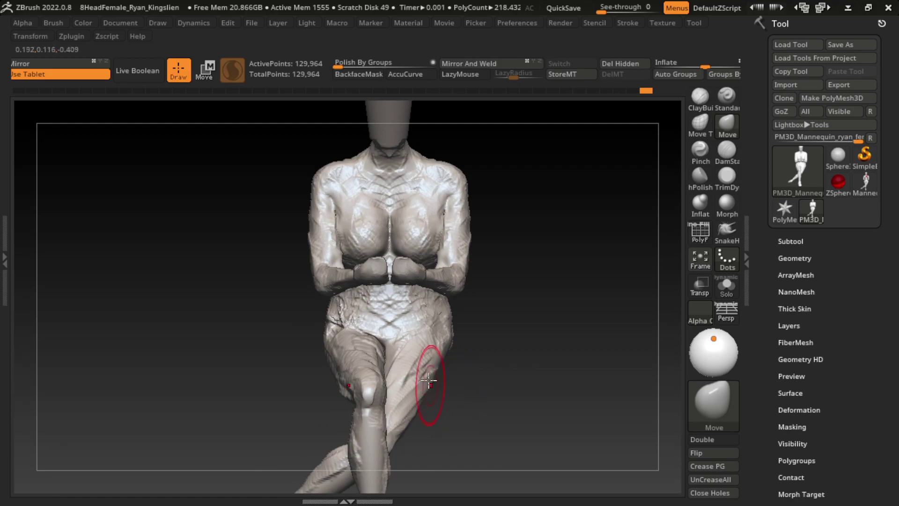
{"action": "left_click", "coordinate": [727, 150]}
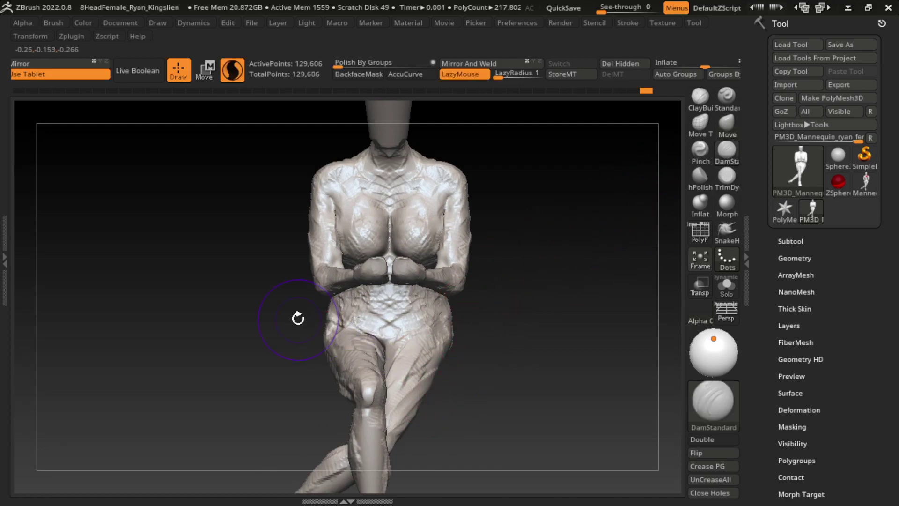
Step: Check the side, then carve a DamStandard crease across the pelvis below the fists
{"action": "key", "text": "b"}
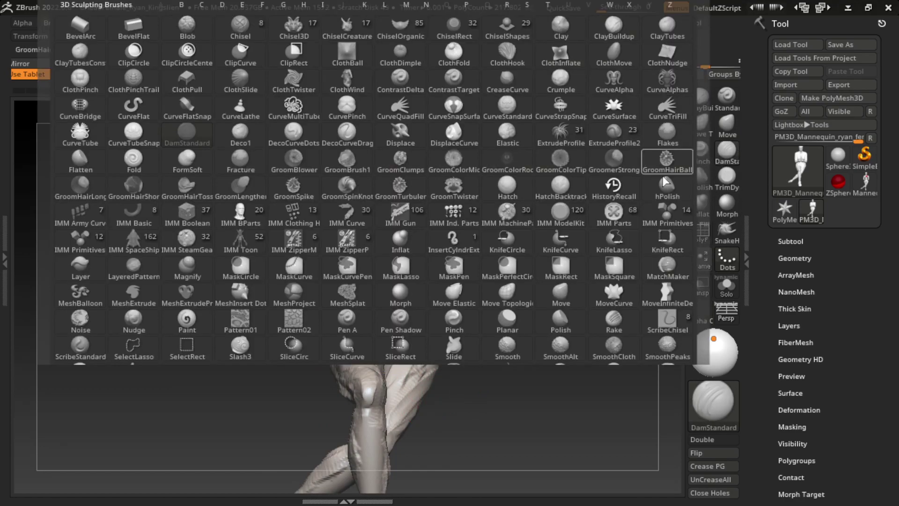
{"action": "left_click_drag", "start_coordinate": [316, 305], "coordinate": [295, 373]}
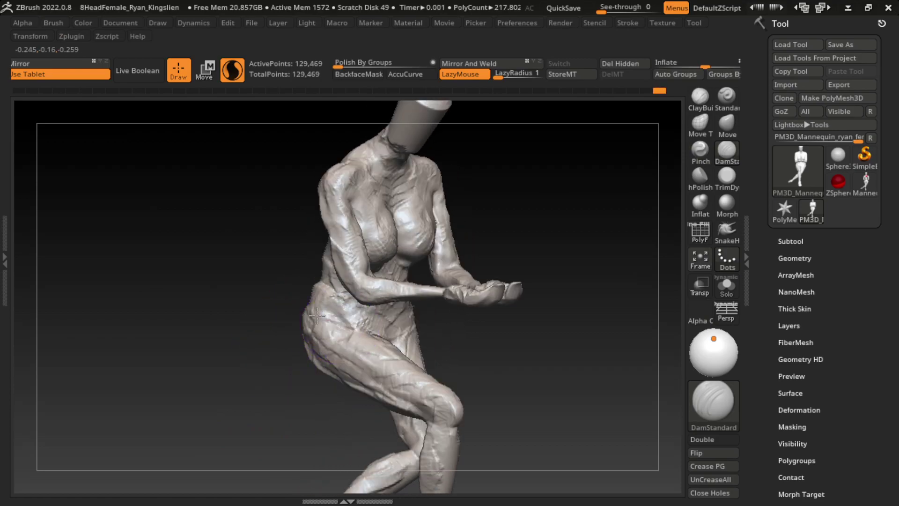
{"action": "left_click_drag", "start_coordinate": [517, 385], "coordinate": [508, 361]}
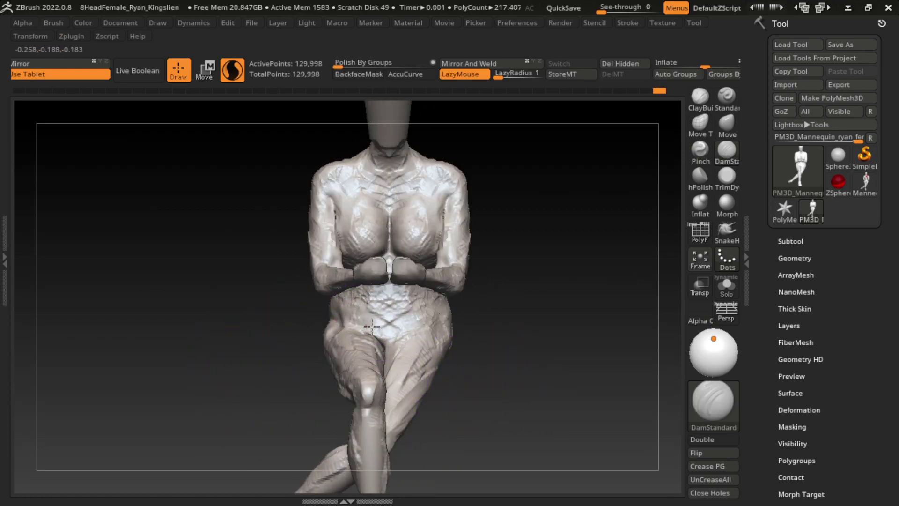
{"action": "mouse_move", "coordinate": [371, 327]}
{"action": "left_mouse_down"}
{"action": "mouse_move", "coordinate": [341, 321]}
{"action": "mouse_move", "coordinate": [375, 325]}
{"action": "left_mouse_up"}
Step: Stroke ClayBuildup folds over the pelvis and hips, with creases on the right hip and thigh
{"action": "key", "text": "b"}
{"action": "key", "text": "c"}
{"action": "key", "text": "b"}
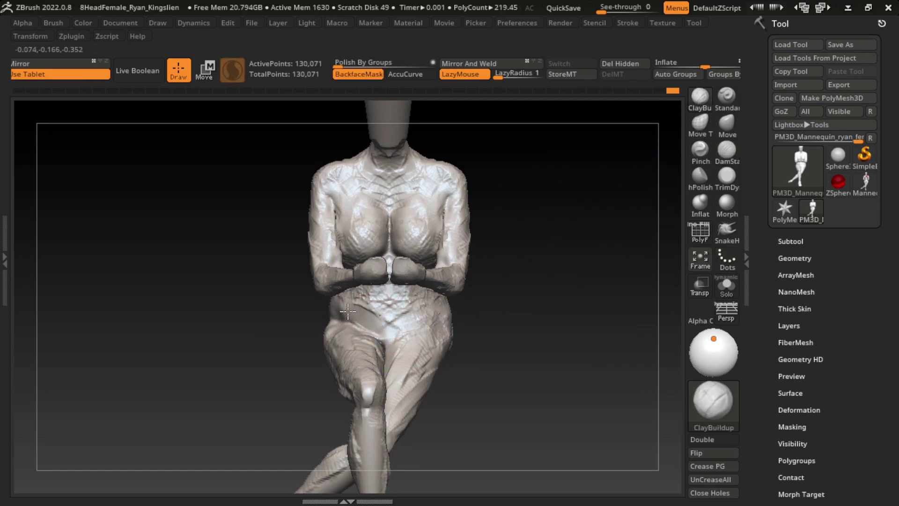
{"action": "left_click_drag", "start_coordinate": [374, 322], "coordinate": [401, 379]}
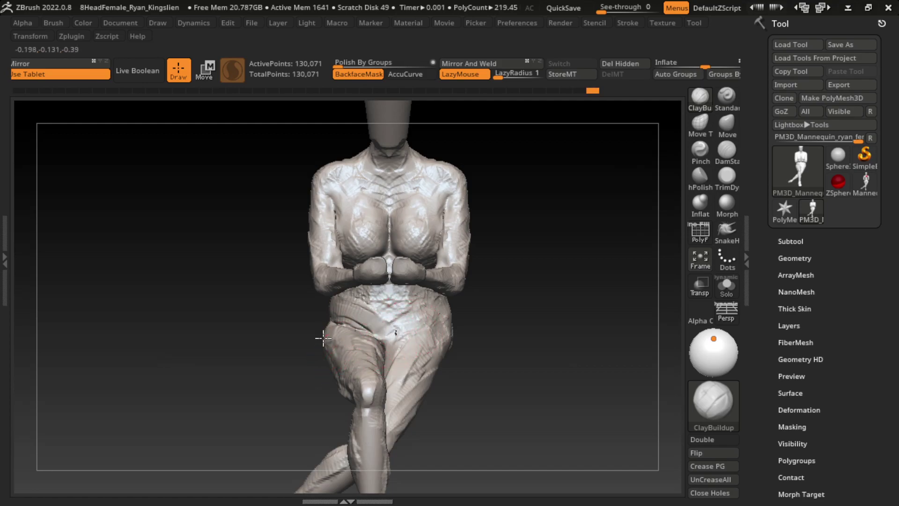
{"action": "mouse_move", "coordinate": [318, 350]}
{"action": "left_mouse_down"}
{"action": "mouse_move", "coordinate": [356, 328]}
{"action": "mouse_move", "coordinate": [325, 333]}
{"action": "mouse_move", "coordinate": [346, 339]}
{"action": "mouse_move", "coordinate": [361, 371]}
{"action": "mouse_move", "coordinate": [412, 351]}
{"action": "mouse_move", "coordinate": [400, 345]}
{"action": "mouse_move", "coordinate": [428, 357]}
{"action": "mouse_move", "coordinate": [421, 381]}
{"action": "mouse_move", "coordinate": [403, 389]}
{"action": "mouse_move", "coordinate": [410, 372]}
{"action": "mouse_move", "coordinate": [398, 398]}
{"action": "mouse_move", "coordinate": [389, 347]}
{"action": "left_mouse_up"}
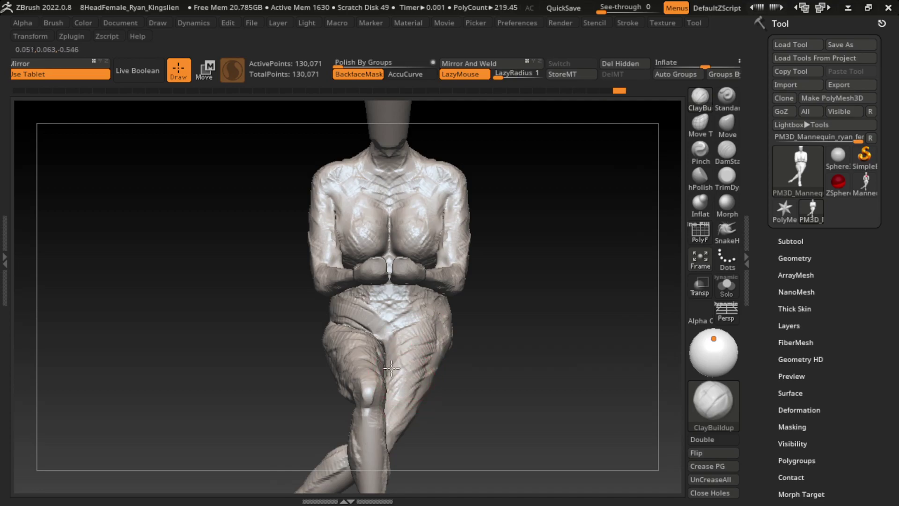
{"action": "mouse_move", "coordinate": [443, 337]}
{"action": "left_mouse_down"}
{"action": "mouse_move", "coordinate": [433, 331]}
{"action": "mouse_move", "coordinate": [435, 313]}
{"action": "mouse_move", "coordinate": [434, 338]}
{"action": "mouse_move", "coordinate": [446, 315]}
{"action": "mouse_move", "coordinate": [482, 321]}
{"action": "left_mouse_up"}
{"action": "mouse_move", "coordinate": [422, 281]}
{"action": "left_mouse_down"}
{"action": "mouse_move", "coordinate": [428, 358]}
{"action": "mouse_move", "coordinate": [415, 341]}
{"action": "left_mouse_up"}
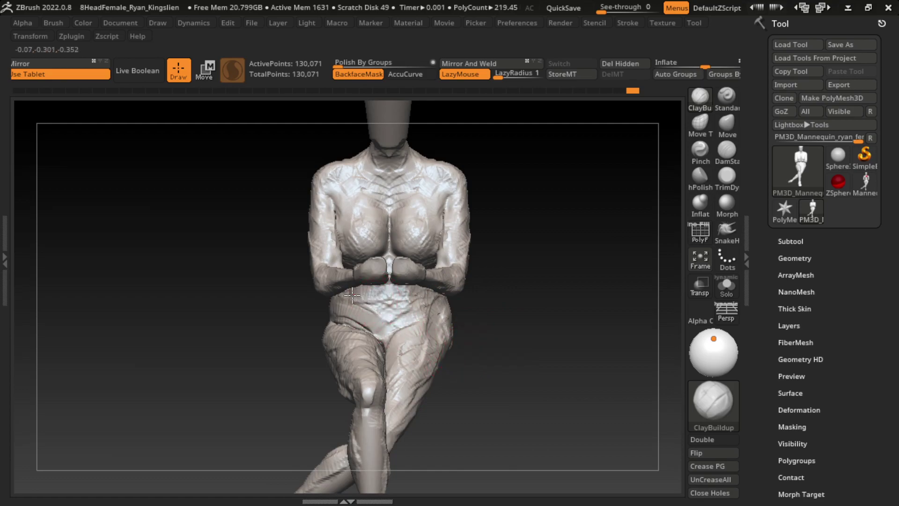
{"action": "left_click_drag", "start_coordinate": [486, 389], "coordinate": [417, 377]}
{"action": "key", "text": "s"}
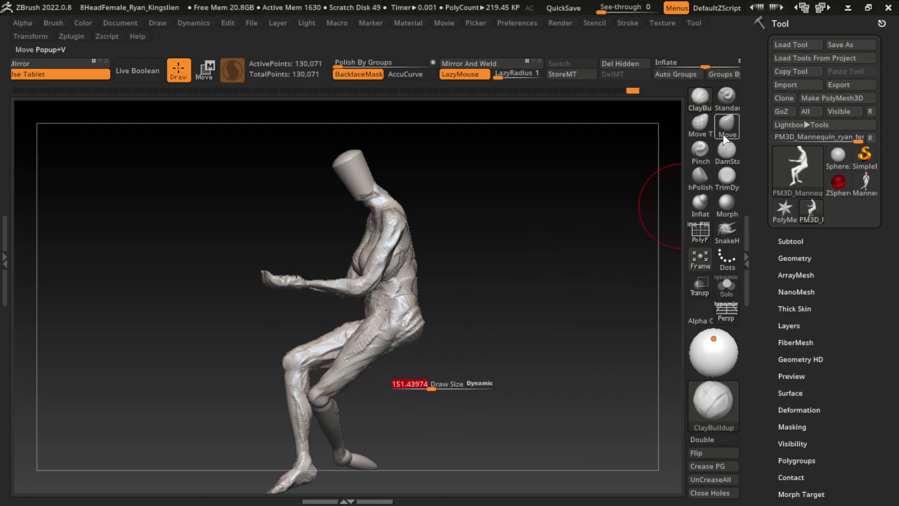
{"action": "left_click", "coordinate": [724, 137]}
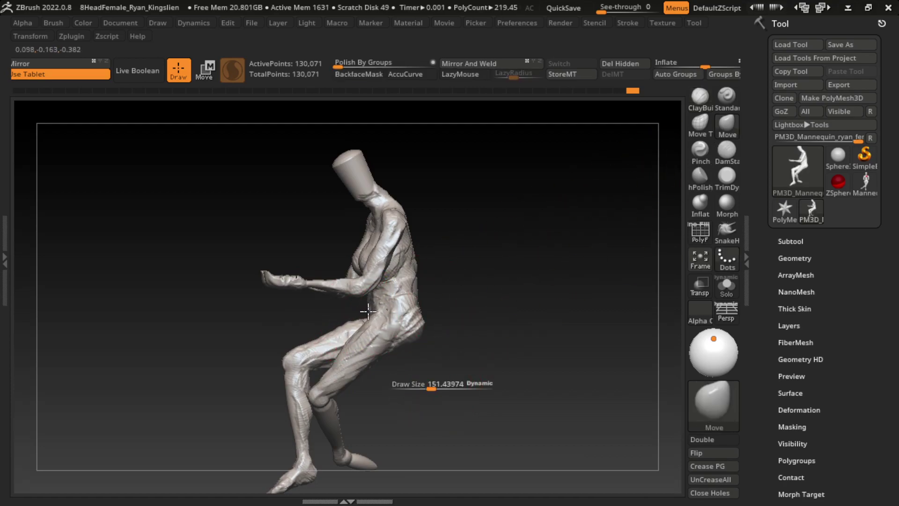
{"action": "mouse_move", "coordinate": [456, 373]}
{"action": "left_mouse_down"}
{"action": "mouse_move", "coordinate": [468, 349]}
{"action": "mouse_move", "coordinate": [560, 316]}
{"action": "left_mouse_up"}
{"action": "mouse_move", "coordinate": [459, 337]}
{"action": "left_mouse_down"}
{"action": "mouse_move", "coordinate": [440, 341]}
{"action": "mouse_move", "coordinate": [516, 342]}
{"action": "left_mouse_up"}
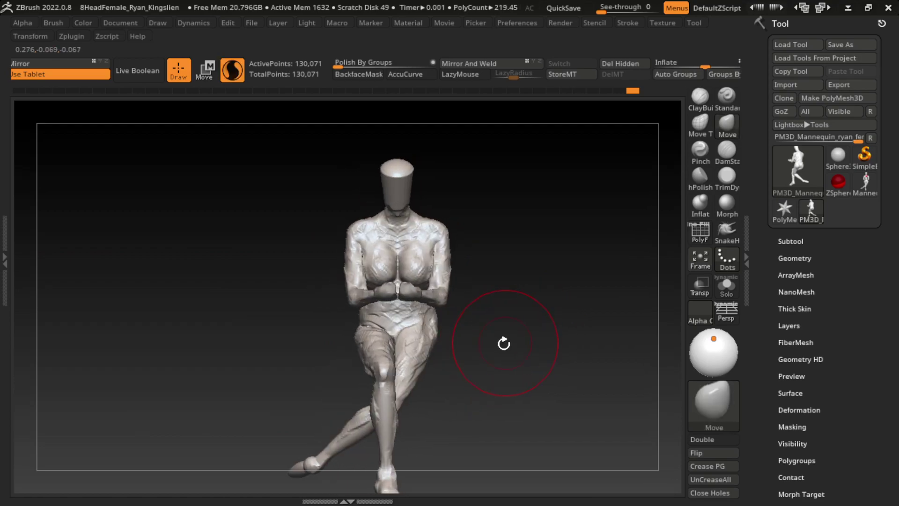
{"action": "key", "text": "s"}
{"action": "mouse_move", "coordinate": [486, 365]}
{"action": "left_mouse_down"}
{"action": "mouse_move", "coordinate": [483, 331]}
{"action": "mouse_move", "coordinate": [482, 376]}
{"action": "left_mouse_up"}
{"action": "key", "text": "s"}
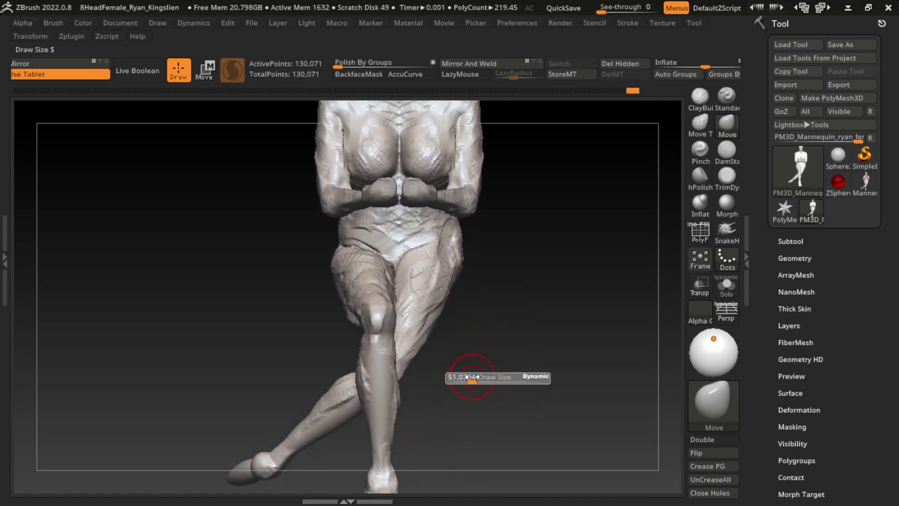
{"action": "key", "text": "b"}
{"action": "key", "text": "c"}
{"action": "key", "text": "b"}
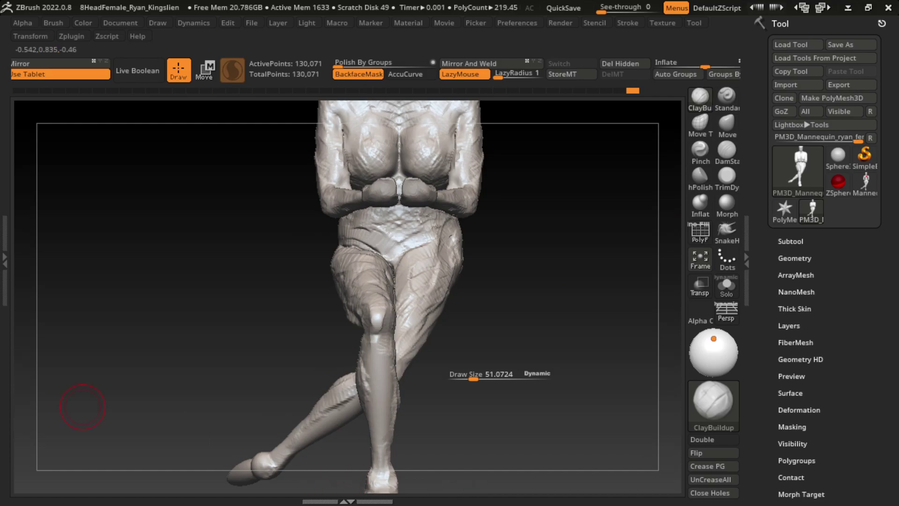
{"action": "mouse_move", "coordinate": [529, 356]}
{"action": "left_mouse_down"}
{"action": "mouse_move", "coordinate": [529, 311]}
{"action": "mouse_move", "coordinate": [501, 321]}
{"action": "left_mouse_up"}
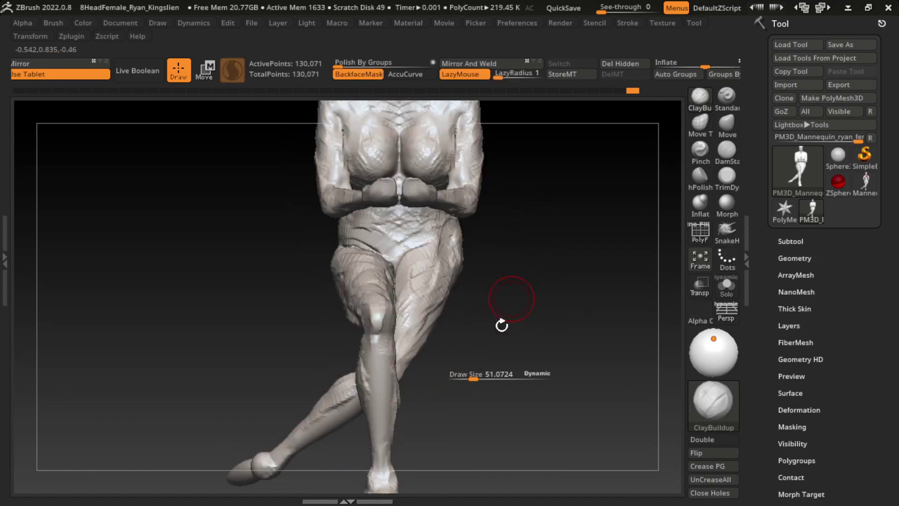
{"action": "left_click_drag", "start_coordinate": [515, 272], "coordinate": [502, 379], "text": "alt"}
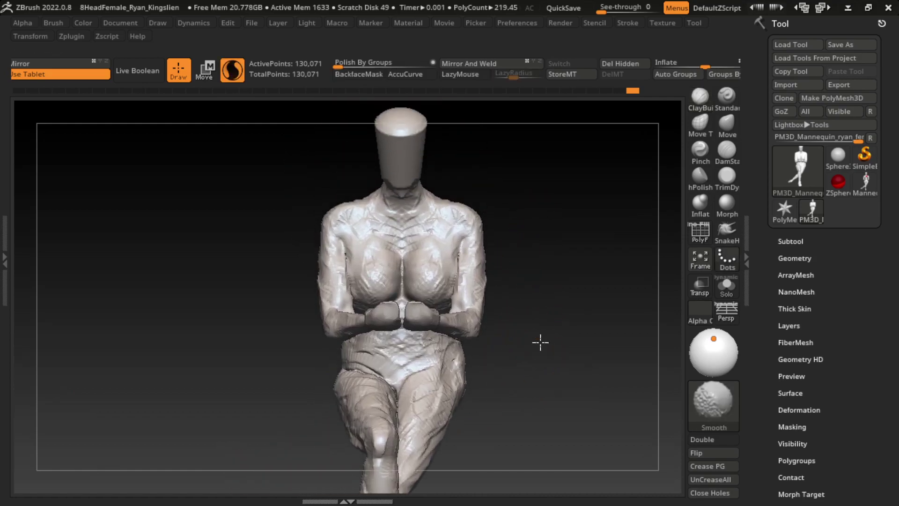
Step: With a resized Move brush, pull the neck toward the left chest to reshape the neck and shoulder
{"action": "key", "text": "s"}
{"action": "left_click_drag", "start_coordinate": [534, 310], "coordinate": [546, 273]}
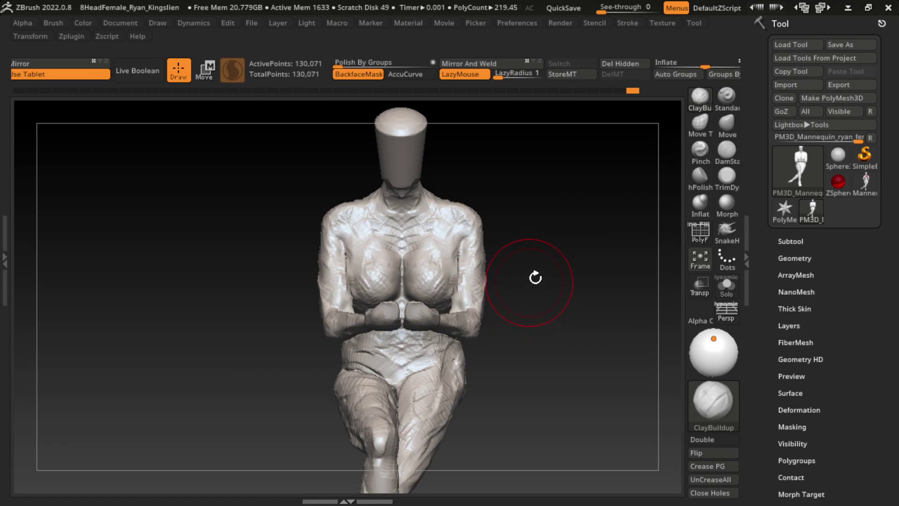
{"action": "left_click", "coordinate": [726, 124]}
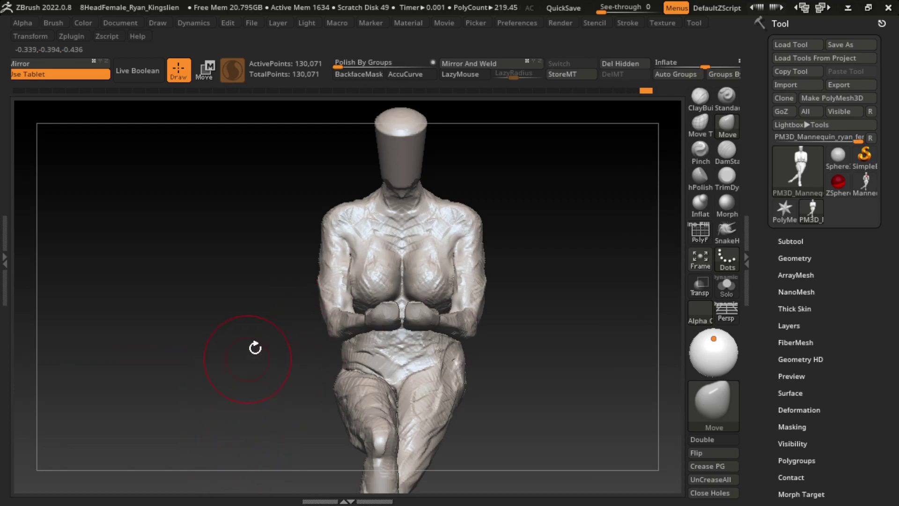
{"action": "key", "text": "s"}
{"action": "left_click_drag", "start_coordinate": [331, 220], "coordinate": [318, 220]}
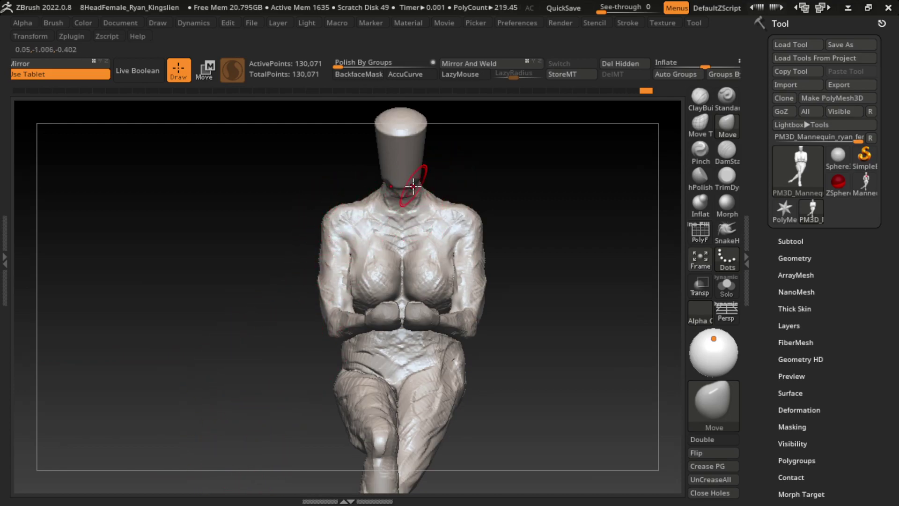
{"action": "left_click_drag", "start_coordinate": [412, 201], "coordinate": [362, 201]}
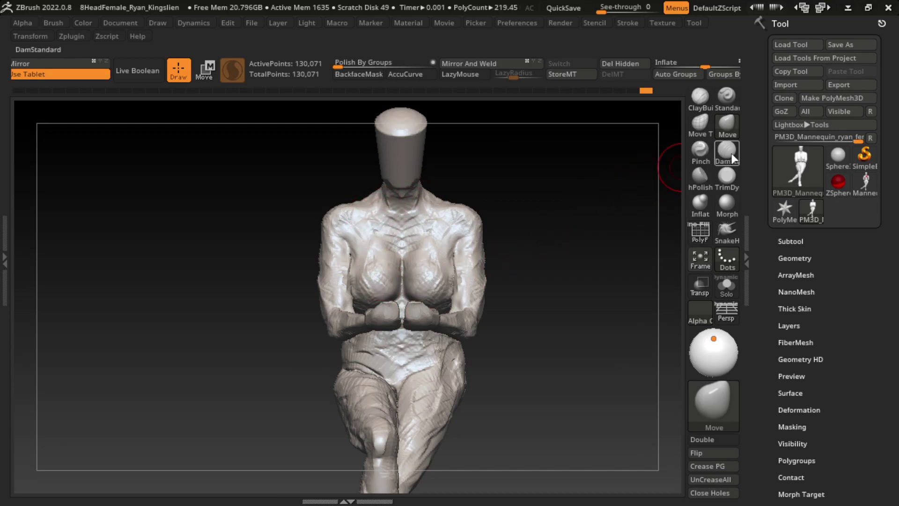
Step: Sculpt Standard-brush ridges down the neck and below the collarbones, checking from a three-quarter view
{"action": "left_click", "coordinate": [727, 96]}
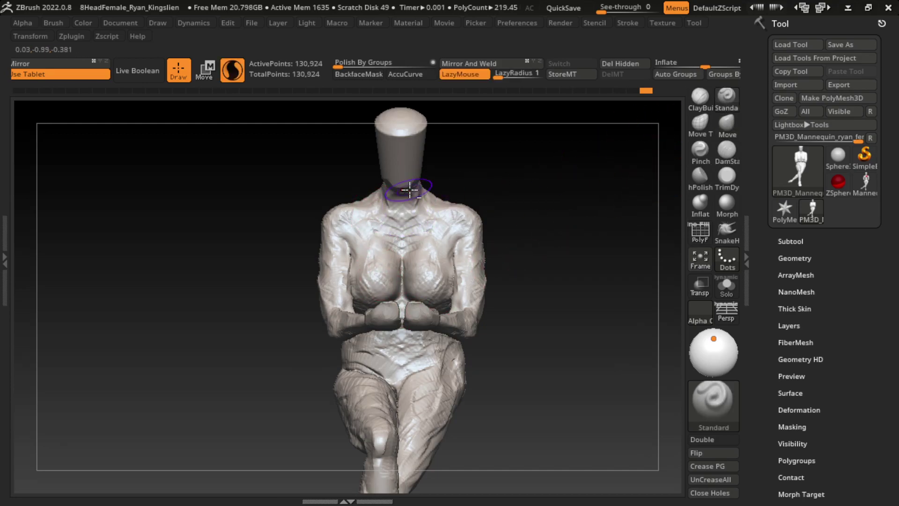
{"action": "left_click_drag", "start_coordinate": [410, 190], "coordinate": [437, 189]}
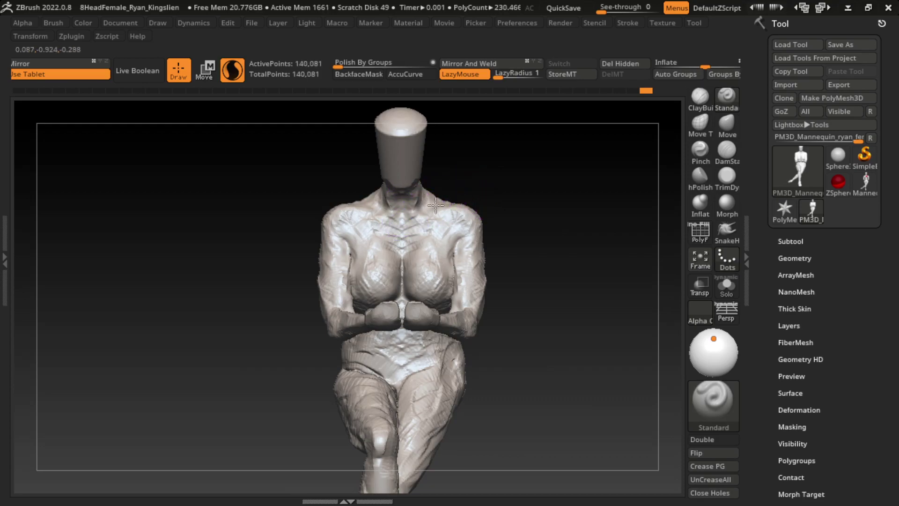
{"action": "left_click_drag", "start_coordinate": [435, 205], "coordinate": [434, 205]}
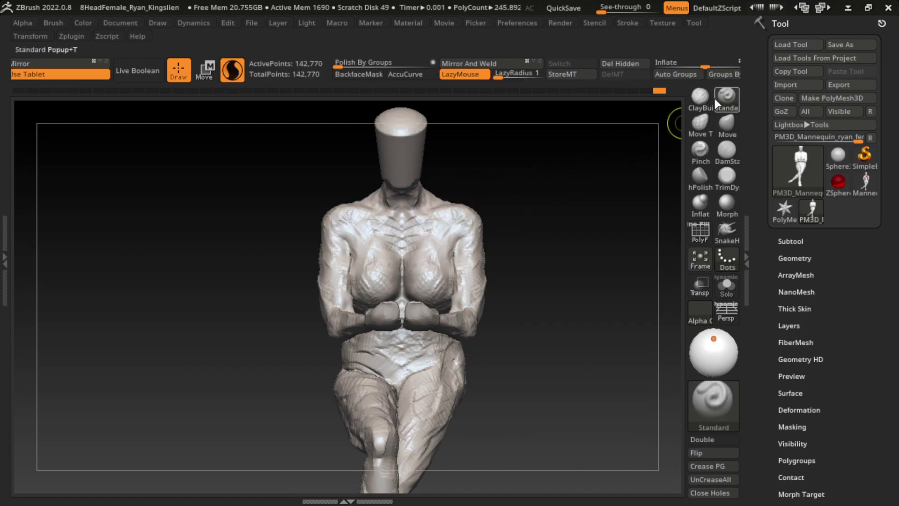
{"action": "key", "text": "b"}
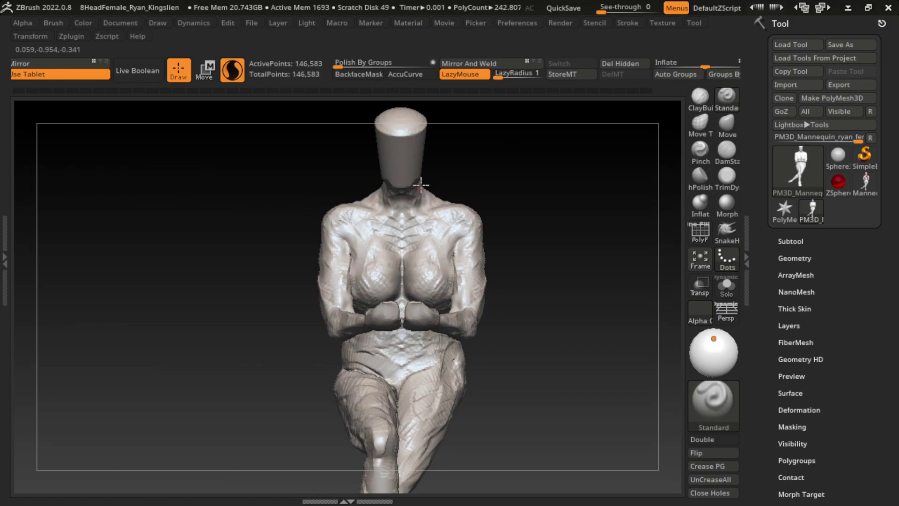
{"action": "left_click_drag", "start_coordinate": [421, 185], "coordinate": [417, 201]}
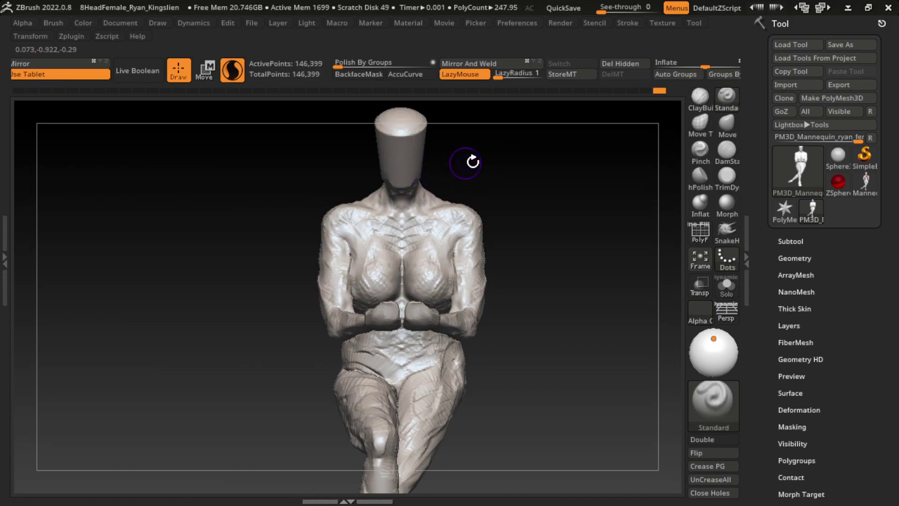
{"action": "left_click_drag", "start_coordinate": [473, 161], "coordinate": [416, 206]}
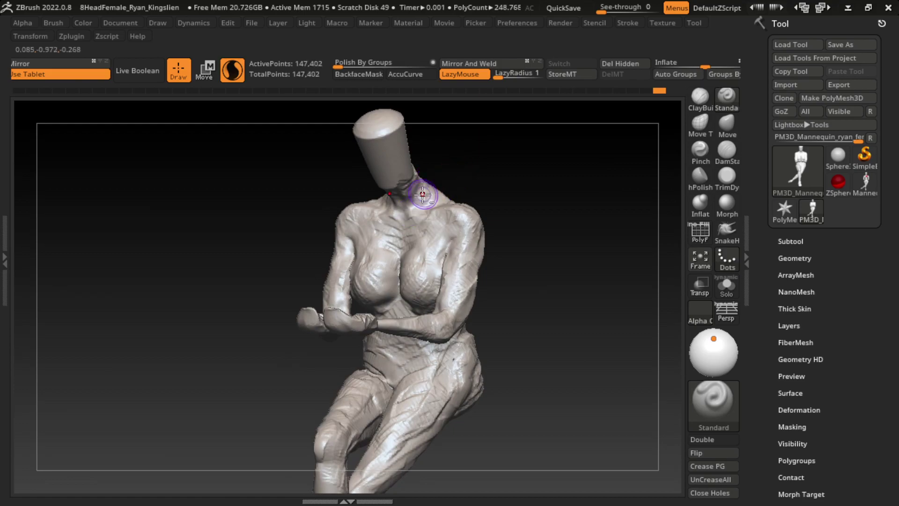
{"action": "left_click_drag", "start_coordinate": [478, 164], "coordinate": [492, 176], "text": "shift"}
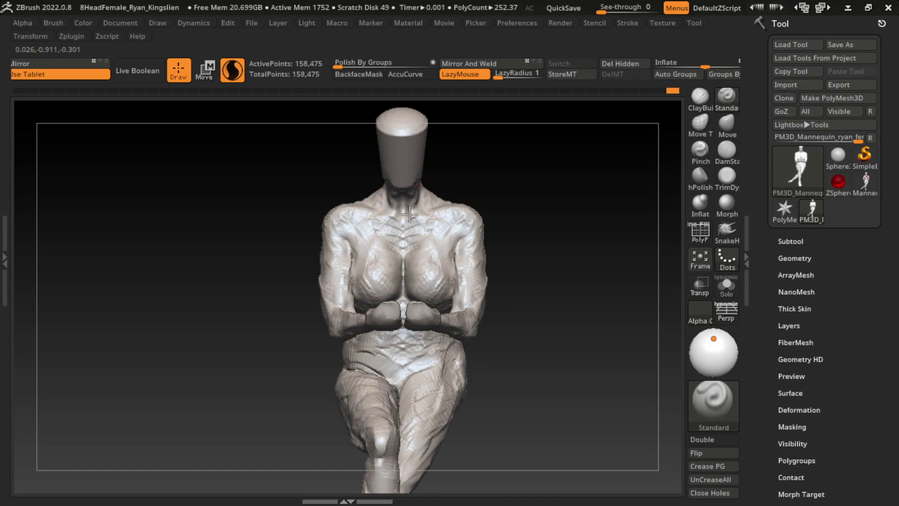
{"action": "mouse_move", "coordinate": [402, 227]}
{"action": "left_mouse_down"}
{"action": "mouse_move", "coordinate": [414, 216]}
{"action": "mouse_move", "coordinate": [406, 234]}
{"action": "mouse_move", "coordinate": [425, 228]}
{"action": "left_mouse_up"}
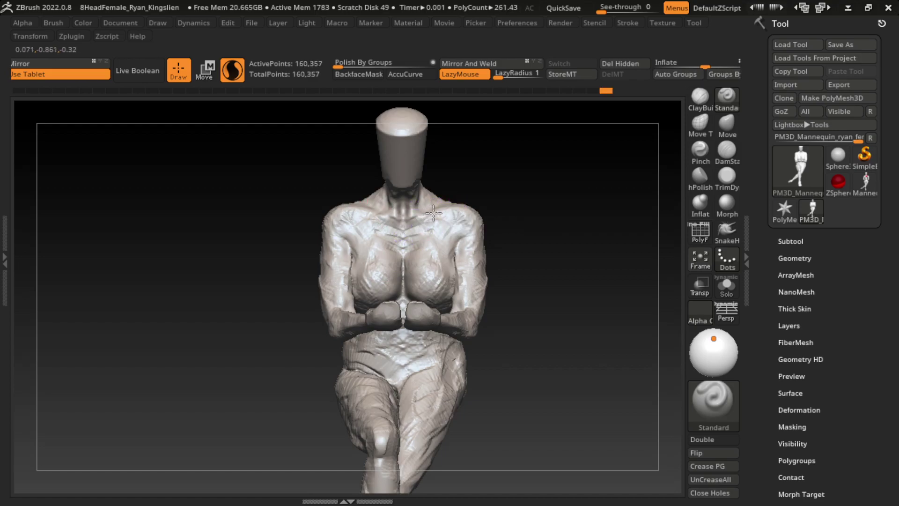
Step: Build up clay on the upper chest and right collarbone with a smaller ClayBuildup brush
{"action": "key", "text": "b"}
{"action": "key", "text": "c"}
{"action": "key", "text": "b"}
{"action": "left_click_drag", "start_coordinate": [420, 216], "coordinate": [412, 222]}
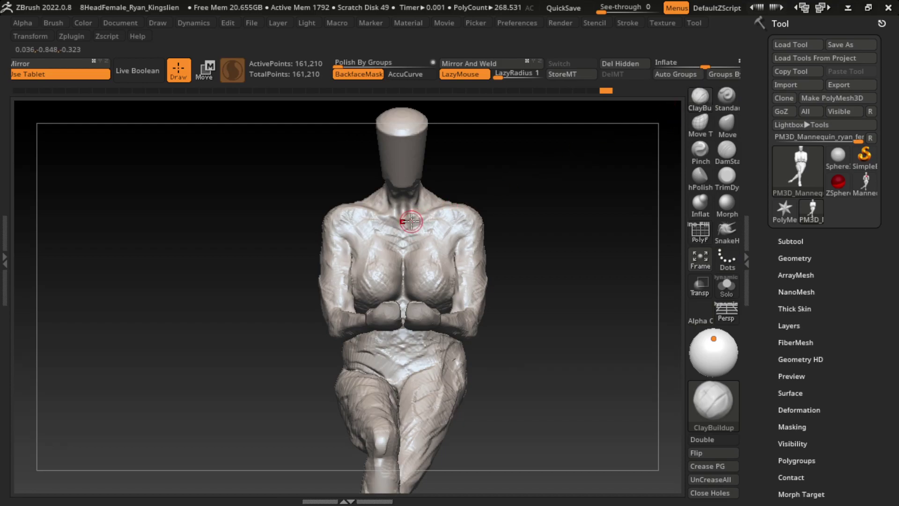
{"action": "key", "text": "s"}
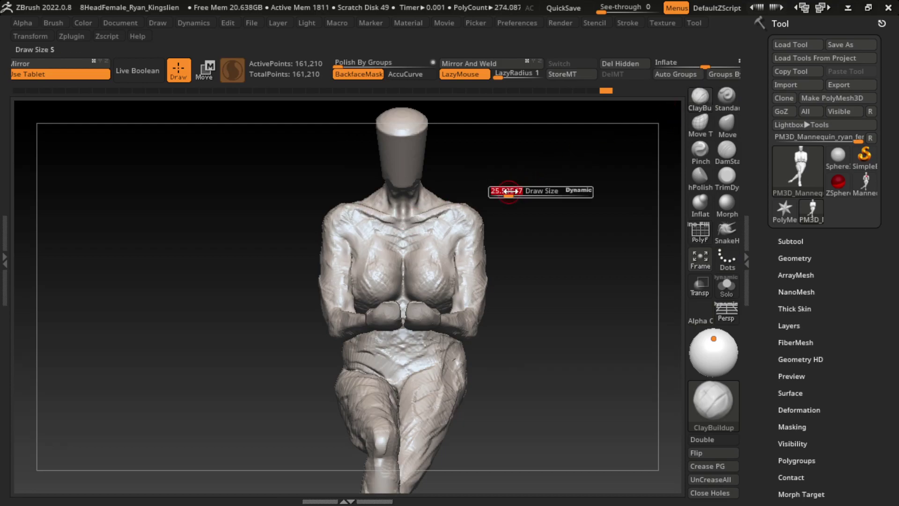
{"action": "mouse_move", "coordinate": [458, 204]}
{"action": "left_mouse_down"}
{"action": "mouse_move", "coordinate": [408, 225]}
{"action": "mouse_move", "coordinate": [408, 209]}
{"action": "left_mouse_up"}
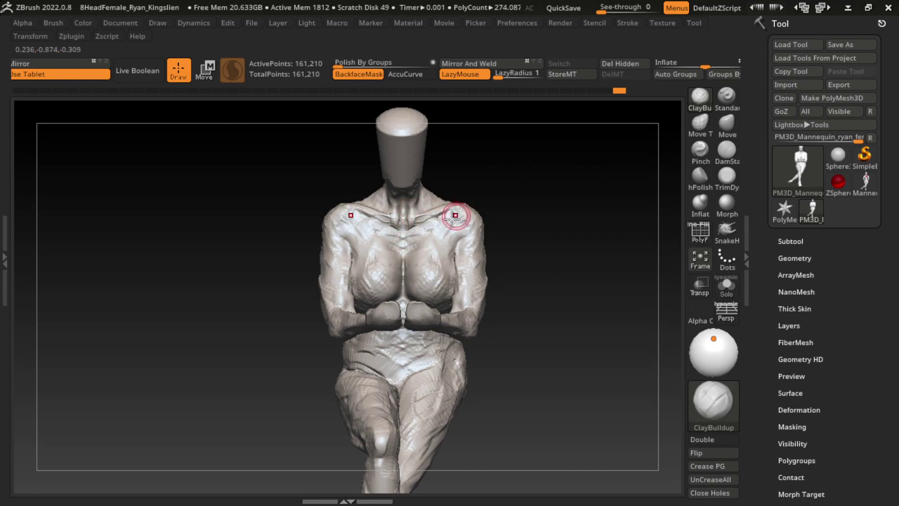
{"action": "left_click_drag", "start_coordinate": [460, 227], "coordinate": [424, 239]}
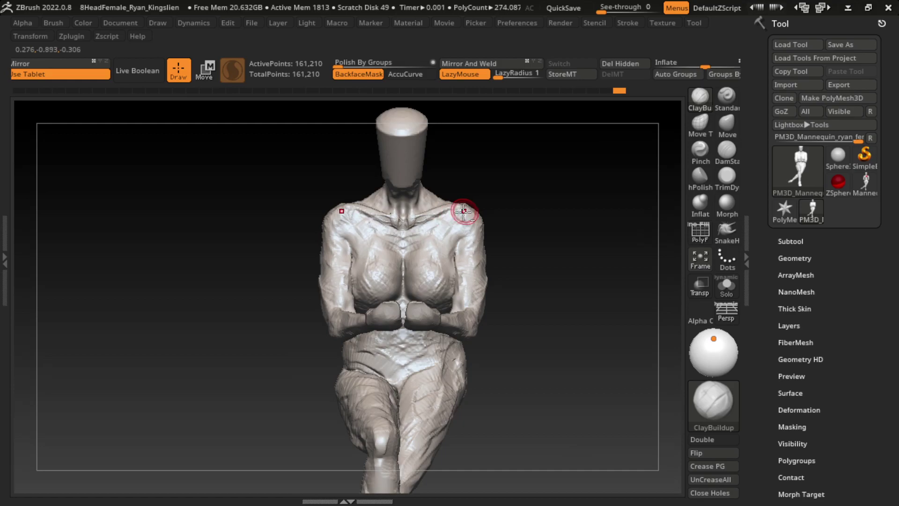
Step: Build up the right shoulder, upper sternum and chest, and carve deeper grooves into the neck
{"action": "key", "text": "s"}
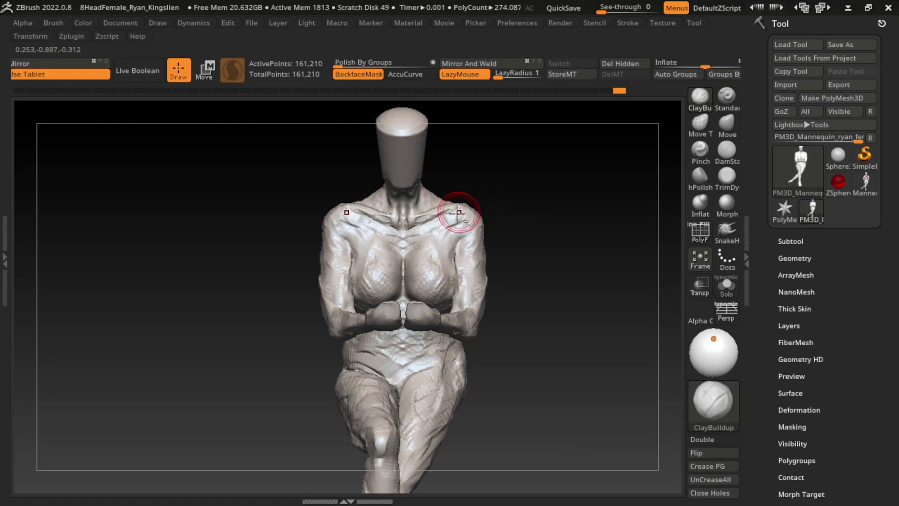
{"action": "left_click_drag", "start_coordinate": [445, 223], "coordinate": [468, 205]}
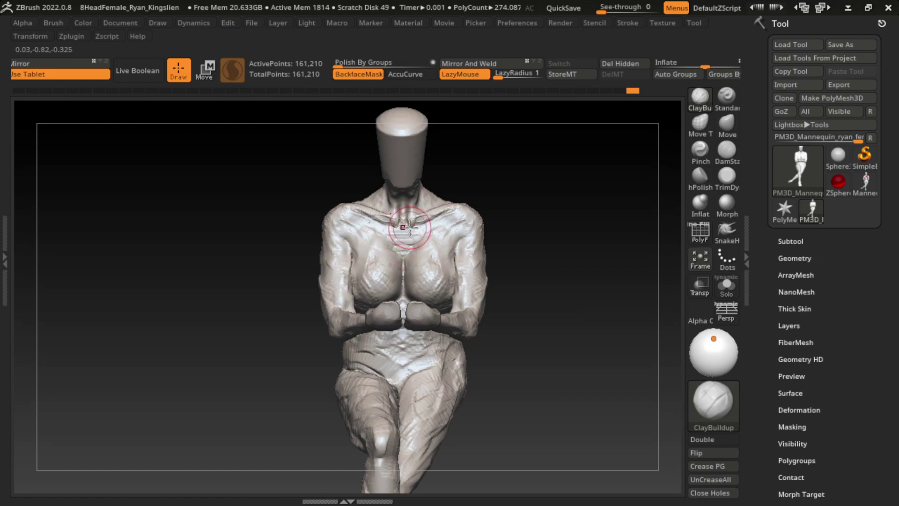
{"action": "left_click_drag", "start_coordinate": [379, 232], "coordinate": [399, 237]}
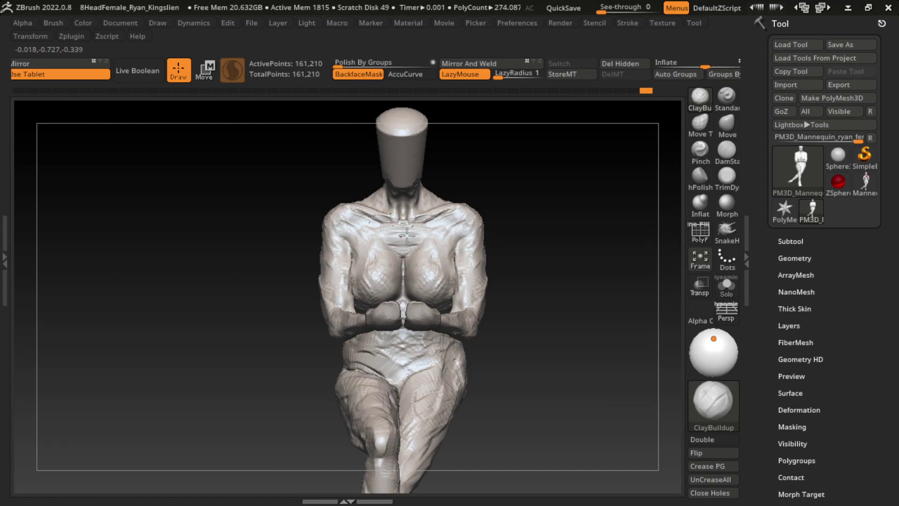
{"action": "mouse_move", "coordinate": [382, 229]}
{"action": "left_mouse_down"}
{"action": "mouse_move", "coordinate": [479, 234]}
{"action": "mouse_move", "coordinate": [461, 240]}
{"action": "left_mouse_up"}
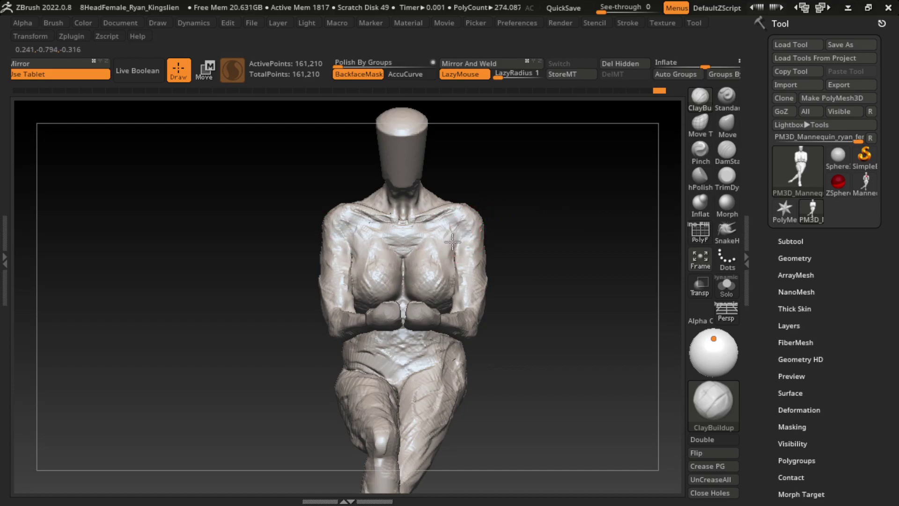
{"action": "left_click_drag", "start_coordinate": [448, 229], "coordinate": [419, 203]}
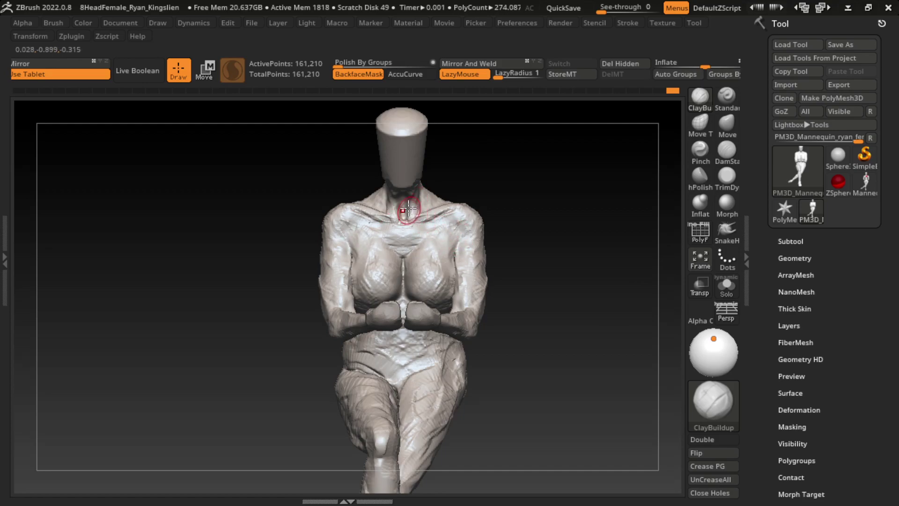
{"action": "mouse_move", "coordinate": [408, 210]}
{"action": "left_mouse_down"}
{"action": "mouse_move", "coordinate": [389, 213]}
{"action": "mouse_move", "coordinate": [381, 180]}
{"action": "left_mouse_up"}
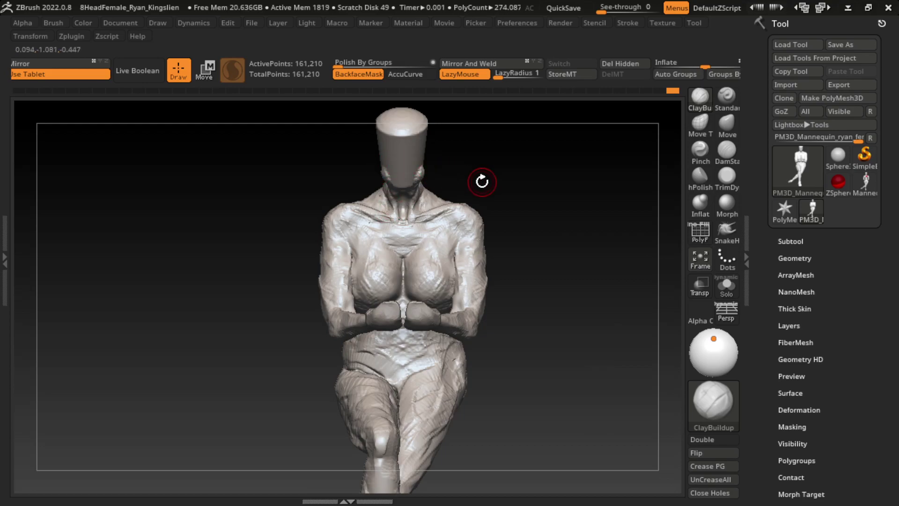
Step: Undo the last stroke and re-add clay across the upper chest toward the right shoulder
{"action": "left_click_drag", "start_coordinate": [507, 173], "coordinate": [381, 190]}
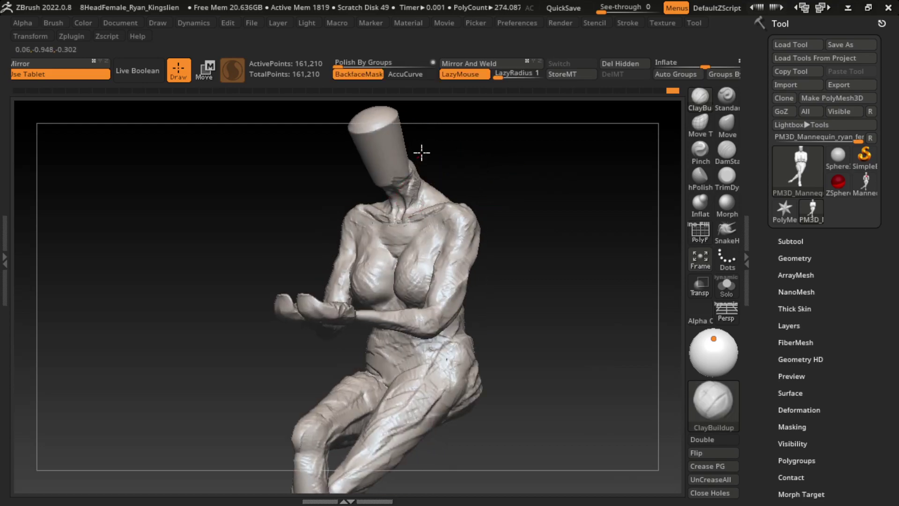
{"action": "left_click_drag", "start_coordinate": [464, 158], "coordinate": [464, 180], "text": "shift"}
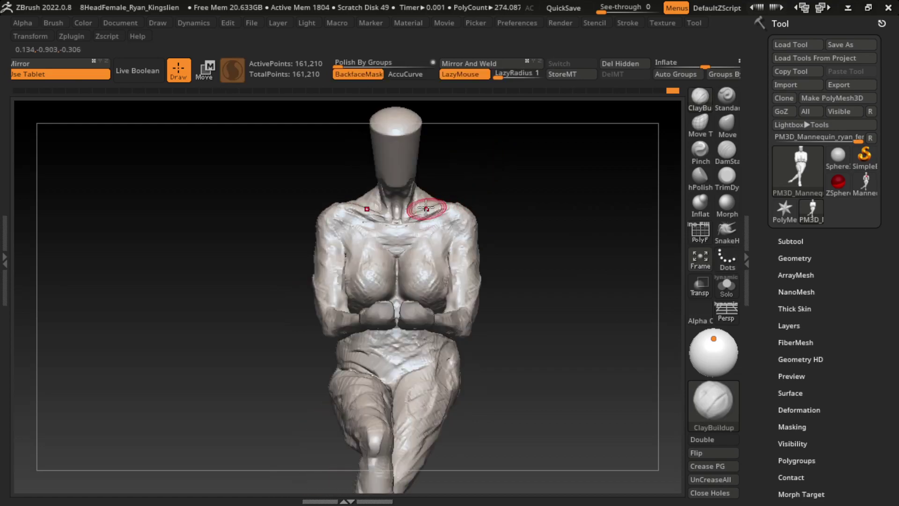
{"action": "key", "text": "ctrl+z"}
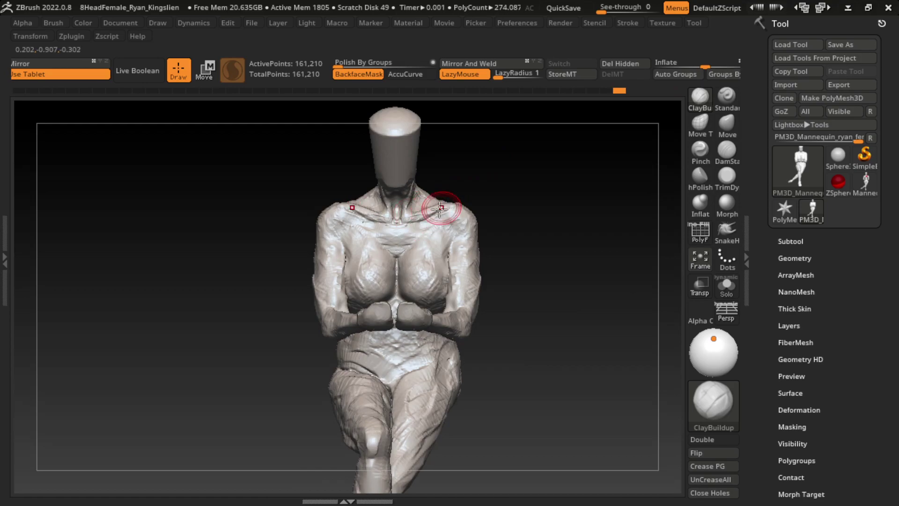
{"action": "left_click_drag", "start_coordinate": [427, 218], "coordinate": [410, 227]}
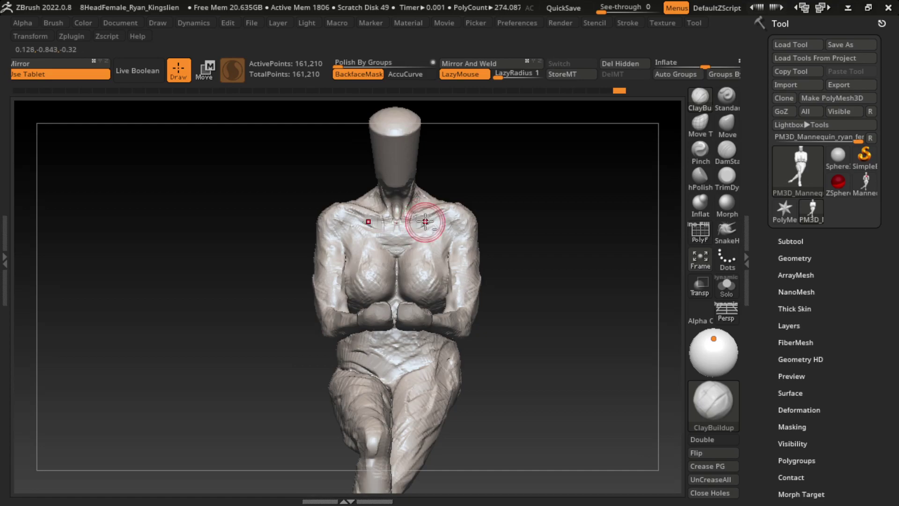
{"action": "left_click_drag", "start_coordinate": [410, 227], "coordinate": [418, 220]}
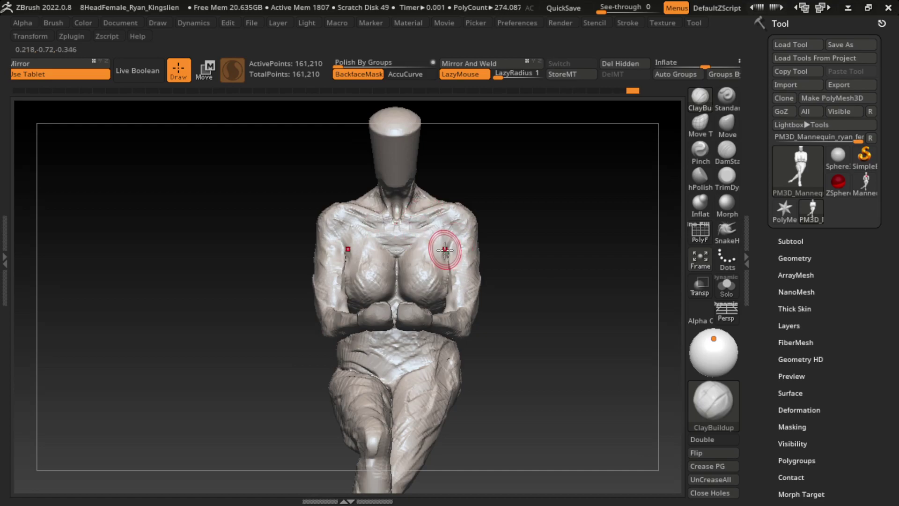
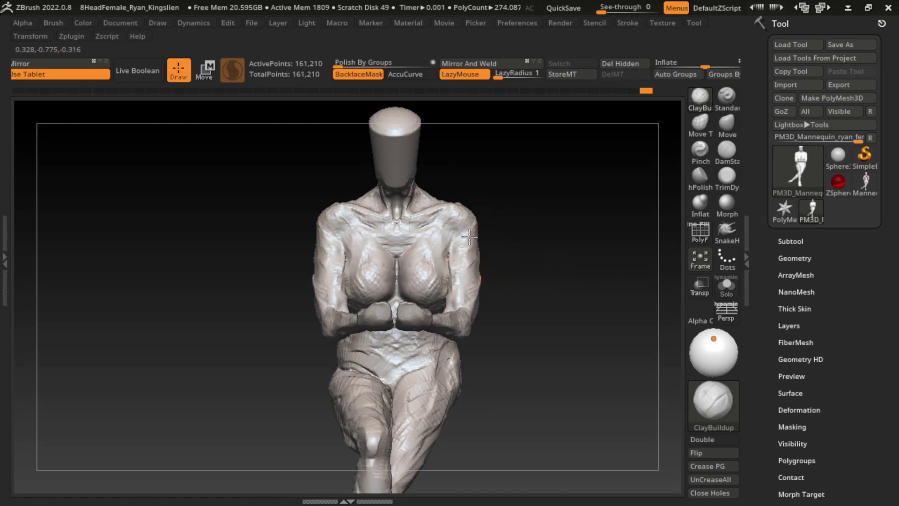
Step: Build up clay on the right upper arm, elbow and forearm, orbiting to check the form
{"action": "left_click_drag", "start_coordinate": [467, 269], "coordinate": [466, 247]}
{"action": "left_click_drag", "start_coordinate": [472, 306], "coordinate": [475, 295]}
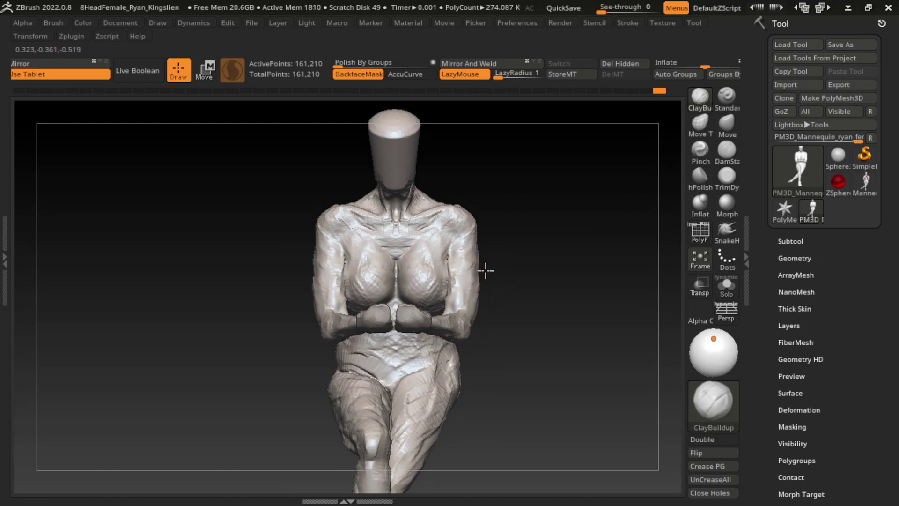
{"action": "right_click_drag", "start_coordinate": [488, 269], "coordinate": [478, 306], "text": "alt"}
{"action": "mouse_move", "coordinate": [469, 328]}
{"action": "left_mouse_down"}
{"action": "mouse_move", "coordinate": [474, 307]}
{"action": "mouse_move", "coordinate": [454, 380]}
{"action": "left_mouse_up"}
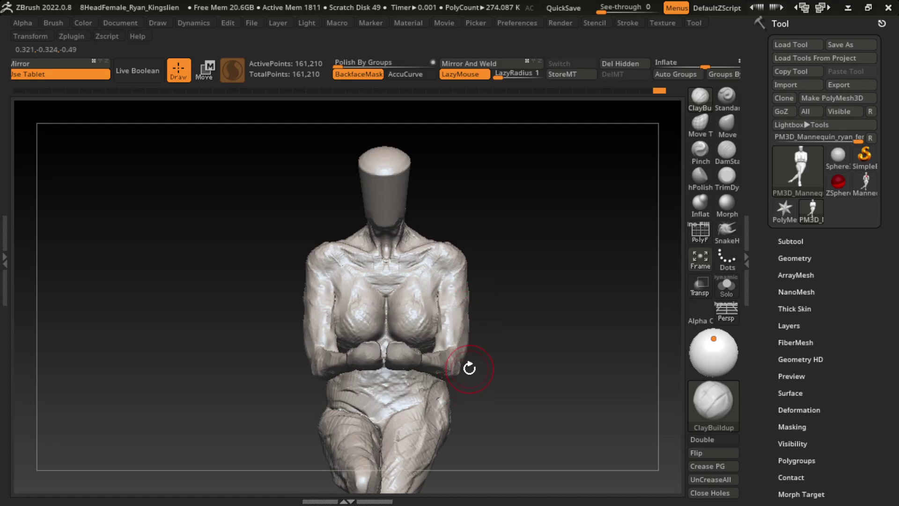
{"action": "right_click_drag", "start_coordinate": [470, 369], "coordinate": [462, 335]}
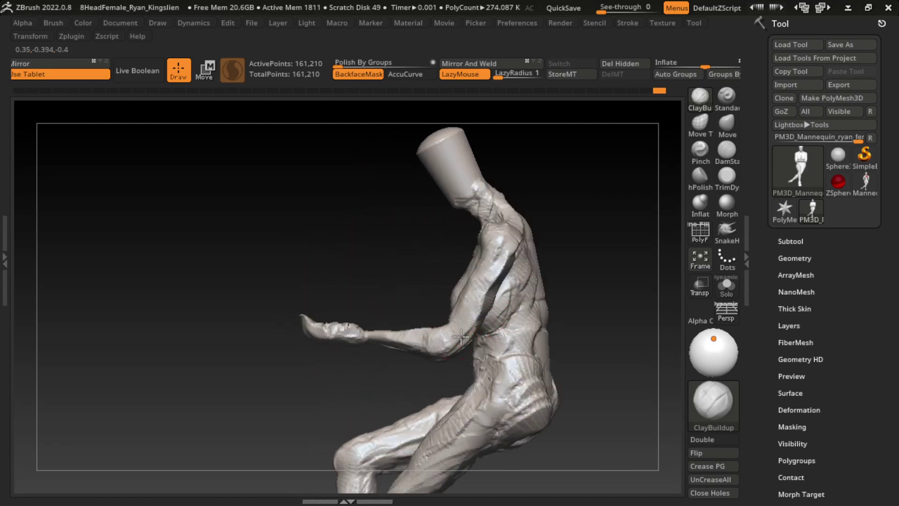
{"action": "right_click_drag", "start_coordinate": [449, 357], "coordinate": [552, 297]}
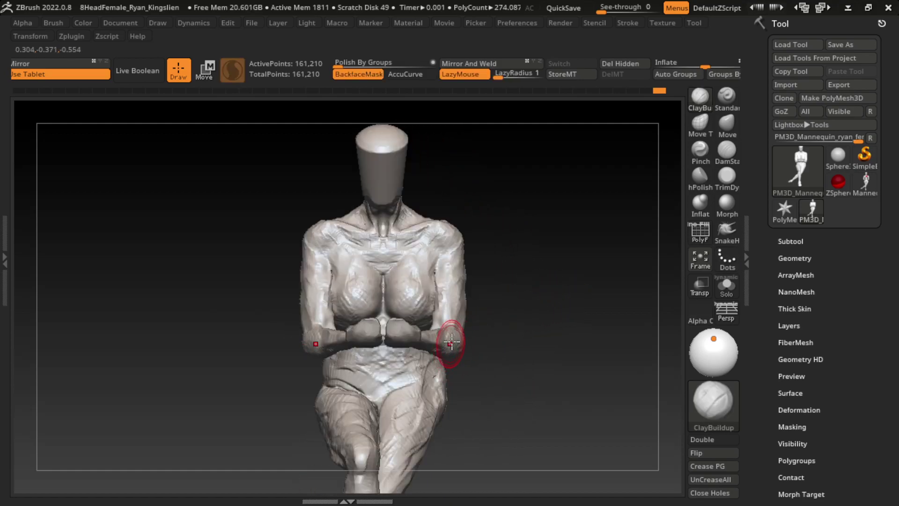
{"action": "left_click", "coordinate": [727, 122]}
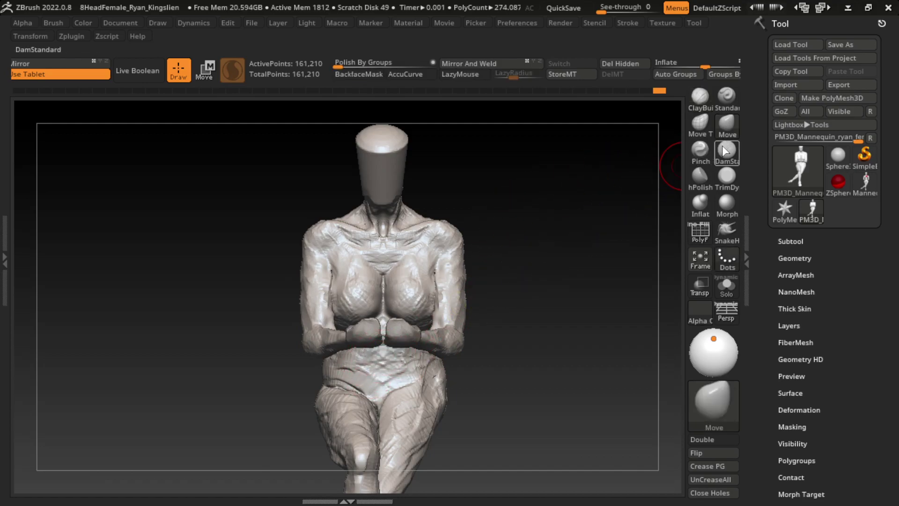
Step: Try DamStandard, return to ClayBuildup, and undo a clay stroke on the abdomen
{"action": "left_click", "coordinate": [724, 147]}
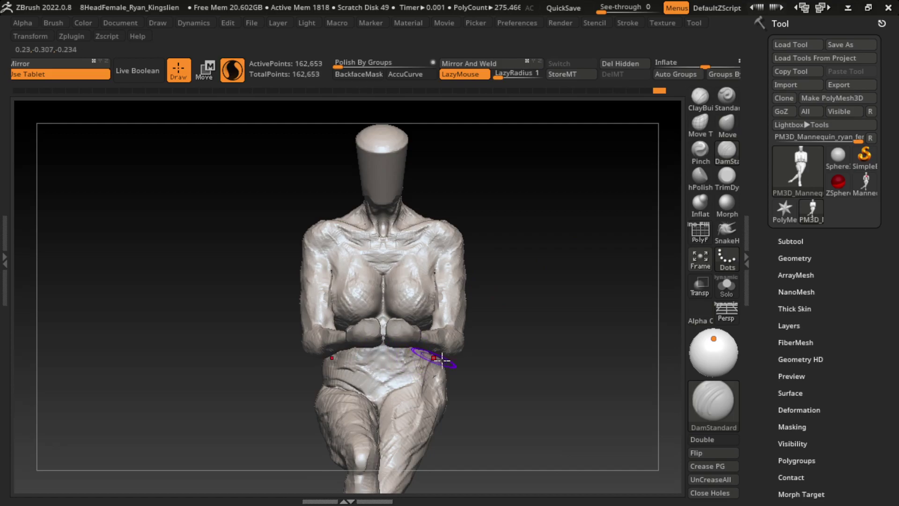
{"action": "key", "text": "ctrl+z"}
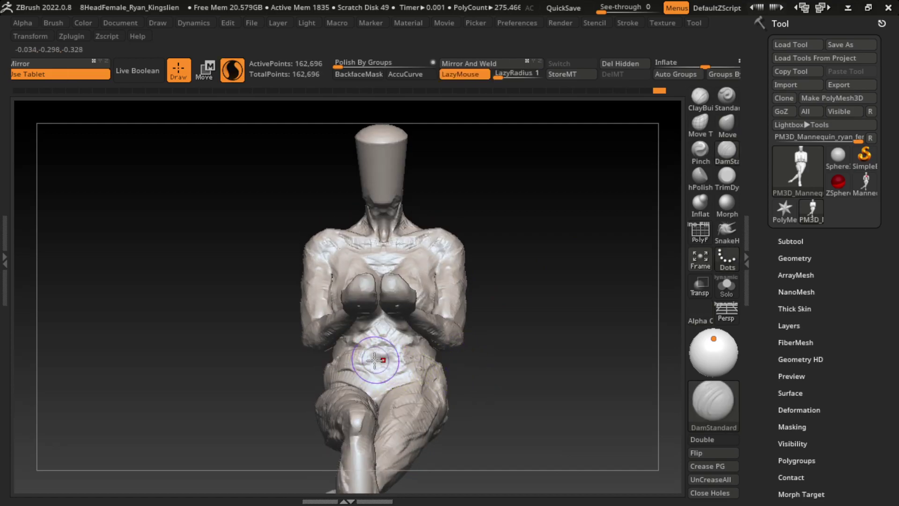
{"action": "key", "text": "ctrl+shift+z"}
{"action": "left_click", "coordinate": [700, 96]}
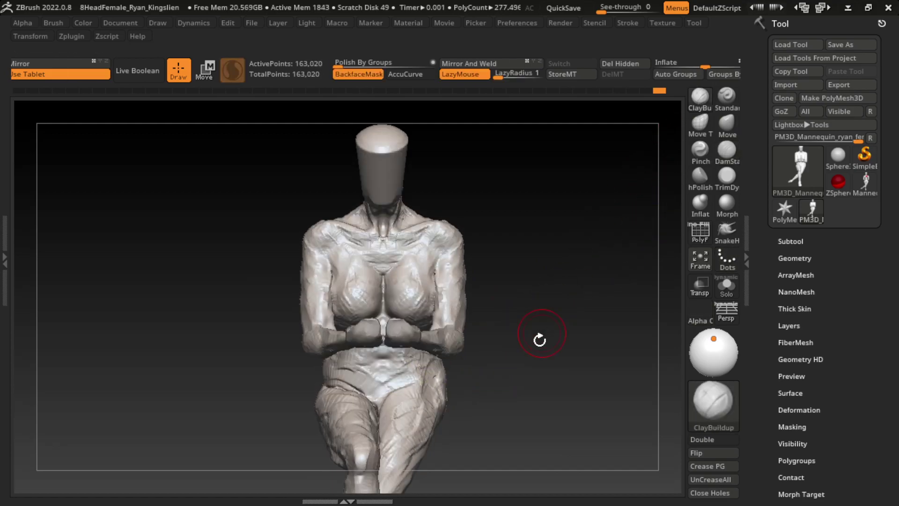
{"action": "mouse_move", "coordinate": [401, 349]}
{"action": "left_mouse_down"}
{"action": "mouse_move", "coordinate": [374, 346]}
{"action": "mouse_move", "coordinate": [401, 357]}
{"action": "left_mouse_up"}
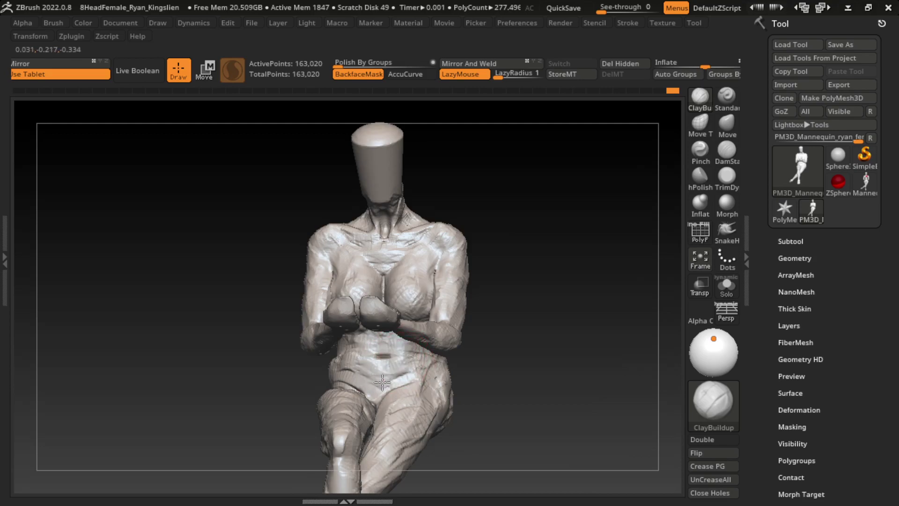
{"action": "key", "text": "ctrl+z"}
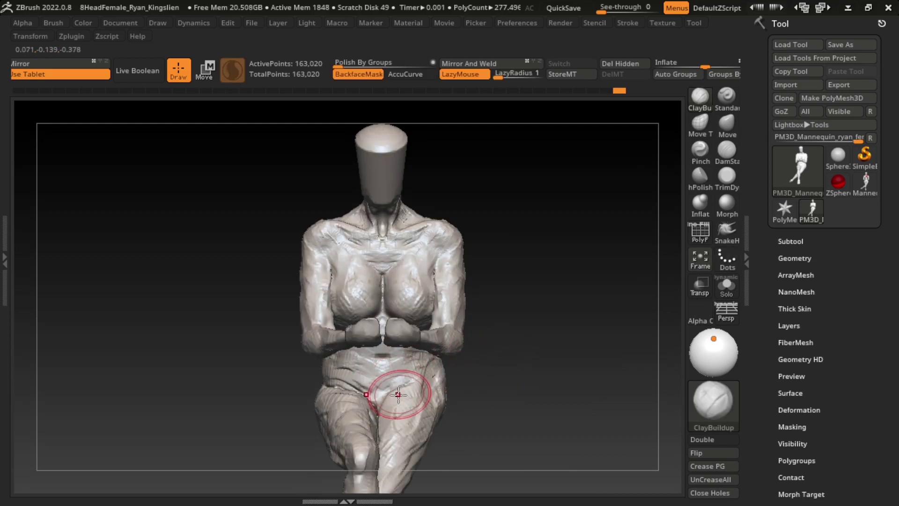
Step: Reshape the hip, waist and outer left elbow with clay, then orbit to review
{"action": "left_click_drag", "start_coordinate": [391, 381], "coordinate": [436, 358]}
{"action": "key", "text": "s"}
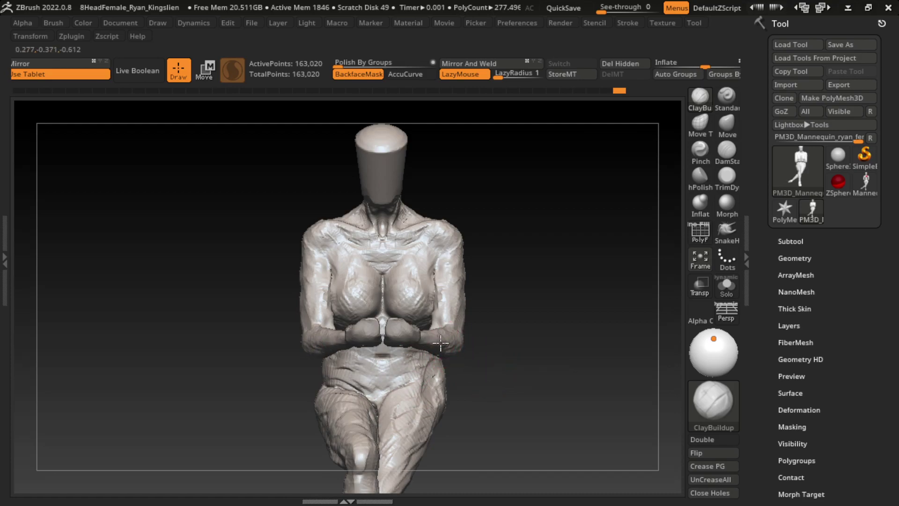
{"action": "key", "text": "s"}
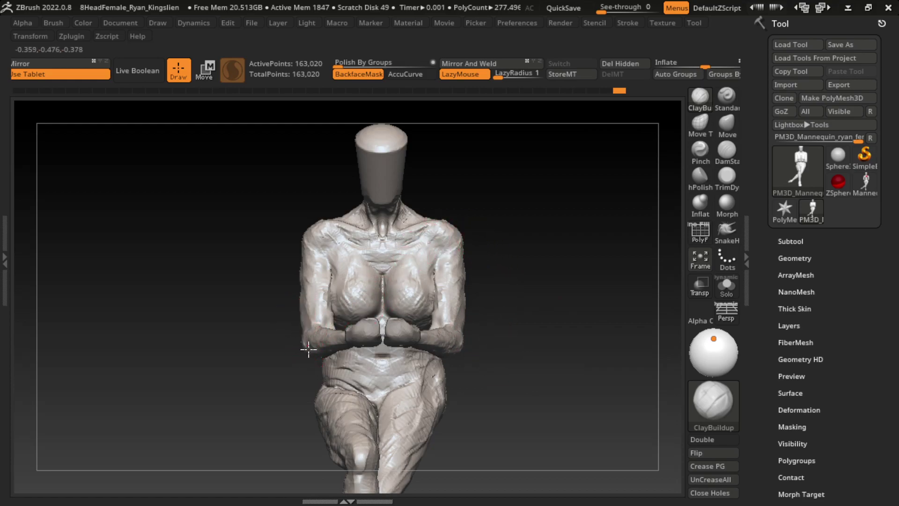
{"action": "left_click_drag", "start_coordinate": [307, 357], "coordinate": [307, 356]}
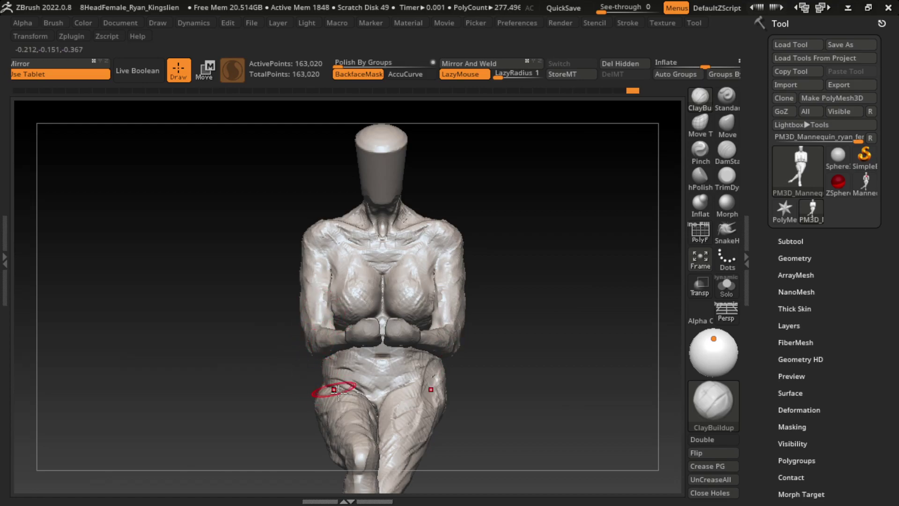
{"action": "mouse_move", "coordinate": [315, 433]}
{"action": "left_mouse_down"}
{"action": "mouse_move", "coordinate": [497, 355]}
{"action": "mouse_move", "coordinate": [469, 325]}
{"action": "left_mouse_up"}
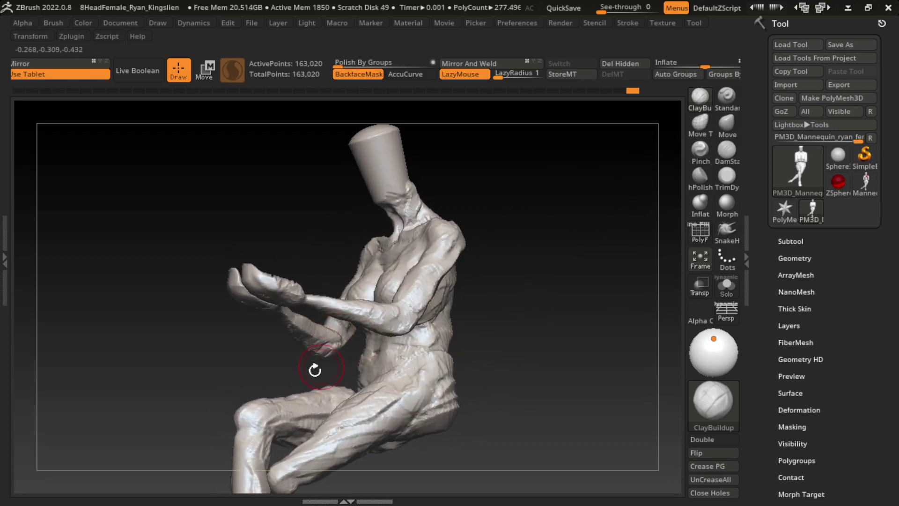
{"action": "left_click_drag", "start_coordinate": [315, 367], "coordinate": [529, 327]}
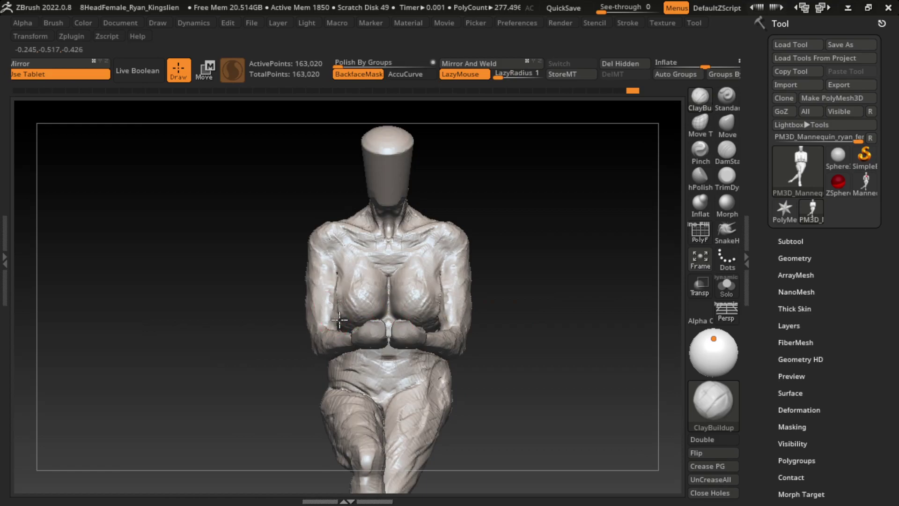
{"action": "mouse_move", "coordinate": [477, 276]}
{"action": "left_mouse_down"}
{"action": "mouse_move", "coordinate": [516, 267]}
{"action": "mouse_move", "coordinate": [542, 284]}
{"action": "mouse_move", "coordinate": [596, 291]}
{"action": "left_mouse_up"}
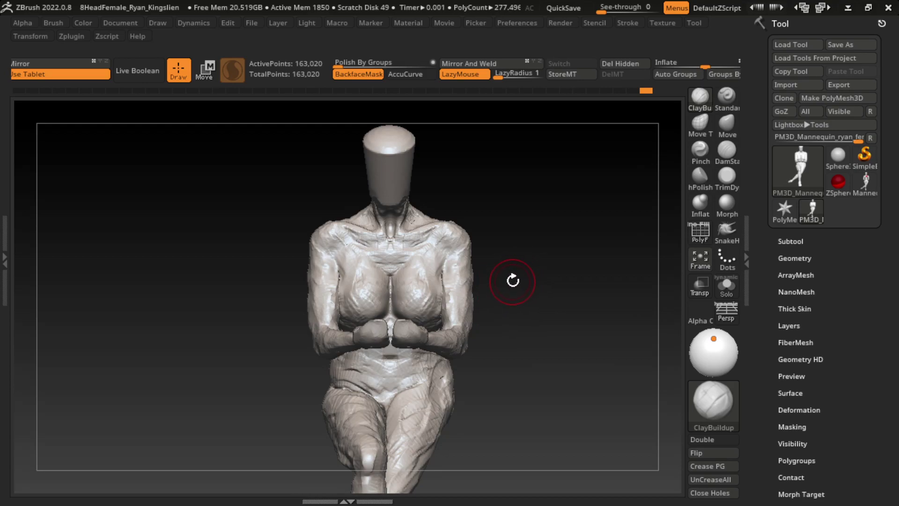
Step: Flatten the shoulder and collarbone region with the TrimDynamic brush
{"action": "key", "text": "s"}
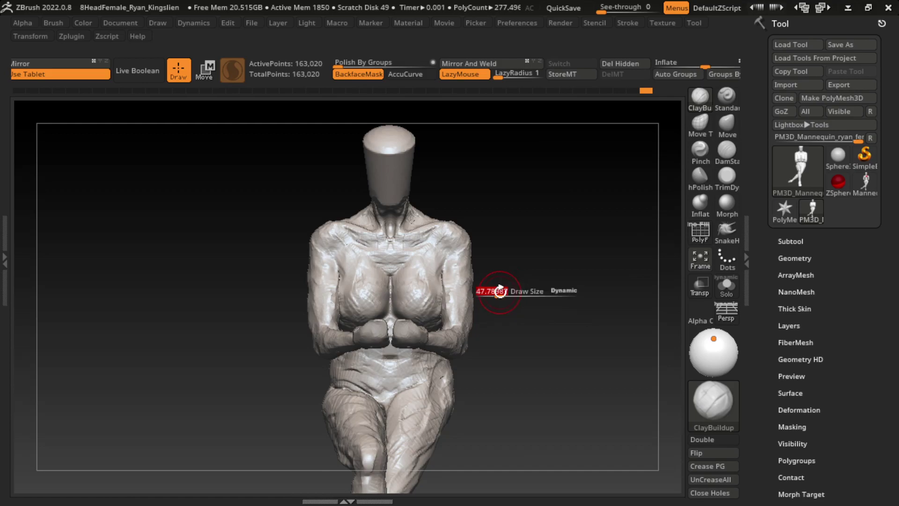
{"action": "left_click", "coordinate": [724, 183]}
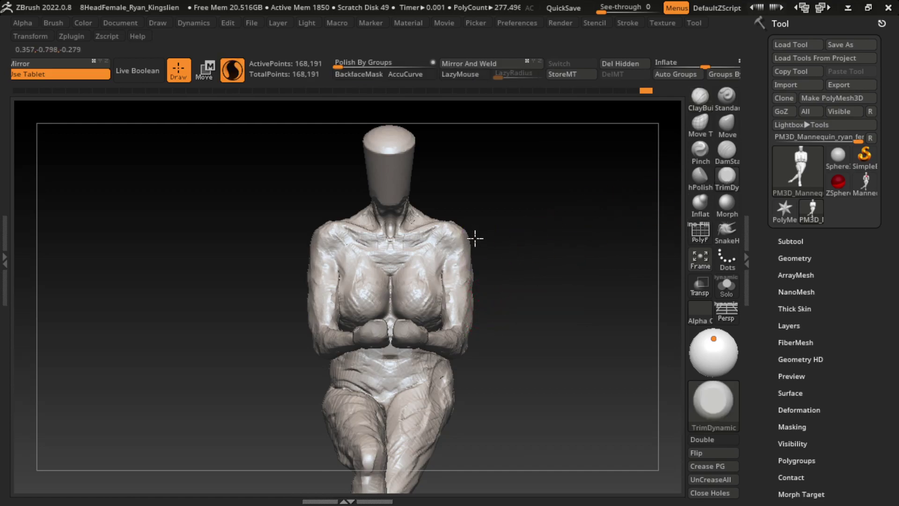
{"action": "mouse_move", "coordinate": [476, 239]}
{"action": "left_mouse_down"}
{"action": "mouse_move", "coordinate": [456, 225]}
{"action": "mouse_move", "coordinate": [468, 227]}
{"action": "mouse_move", "coordinate": [408, 241]}
{"action": "left_mouse_up"}
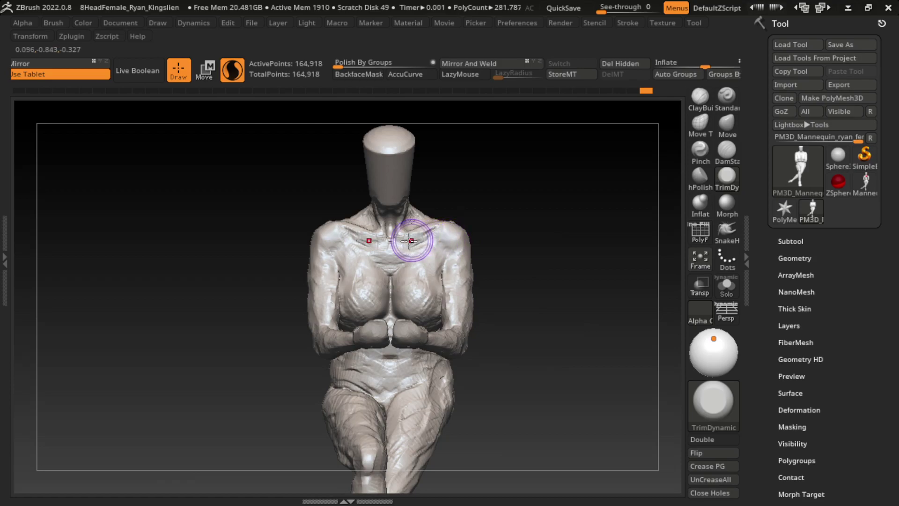
{"action": "left_click_drag", "start_coordinate": [483, 214], "coordinate": [482, 215]}
{"action": "key", "text": "s"}
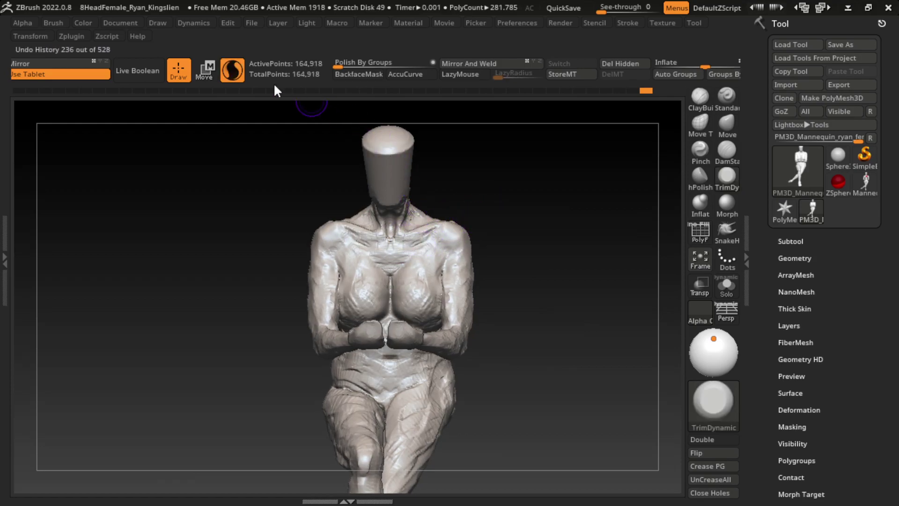
Step: Turn off Sculptris Pro and return to the ClayBuildup brush
{"action": "left_click", "coordinate": [232, 71]}
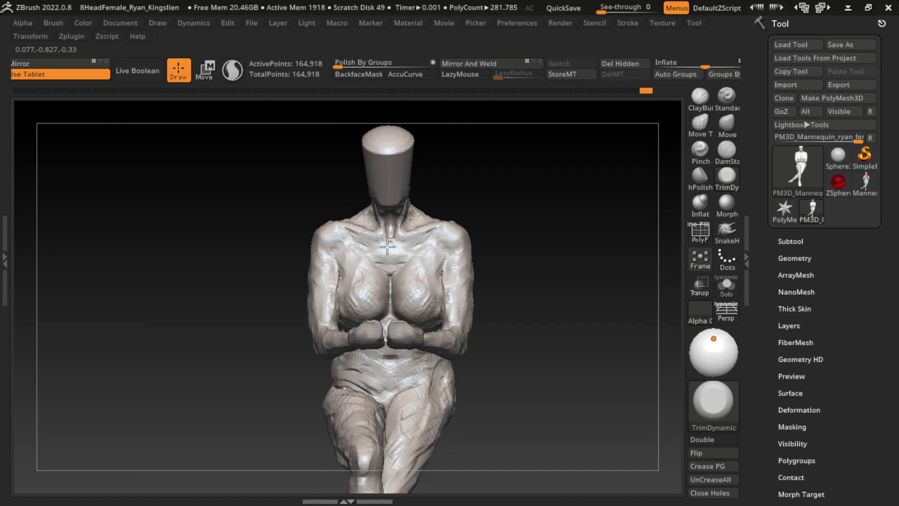
{"action": "key", "text": "ctrl"}
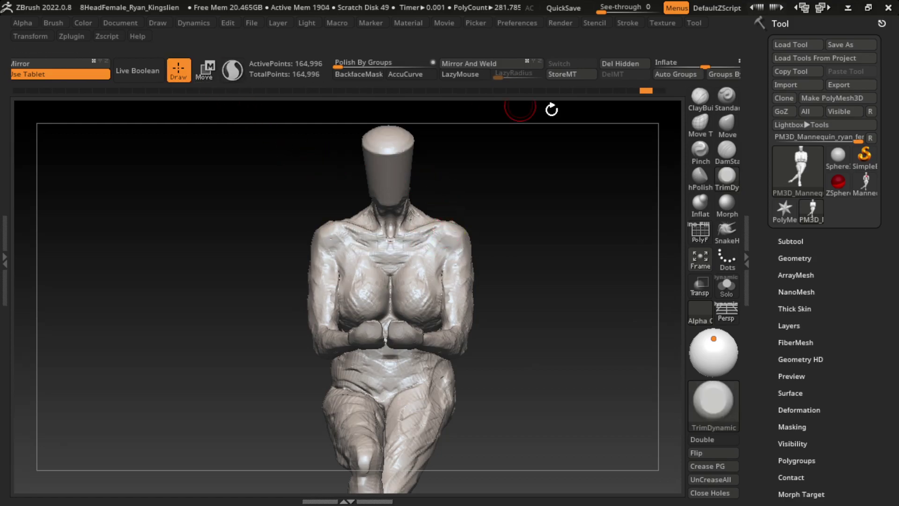
{"action": "left_click", "coordinate": [702, 97]}
Step: Build up clay on the right hip and pelvis with a slightly smaller brush
{"action": "mouse_move", "coordinate": [496, 285]}
{"action": "left_mouse_down"}
{"action": "mouse_move", "coordinate": [498, 272]}
{"action": "mouse_move", "coordinate": [491, 301]}
{"action": "left_mouse_up"}
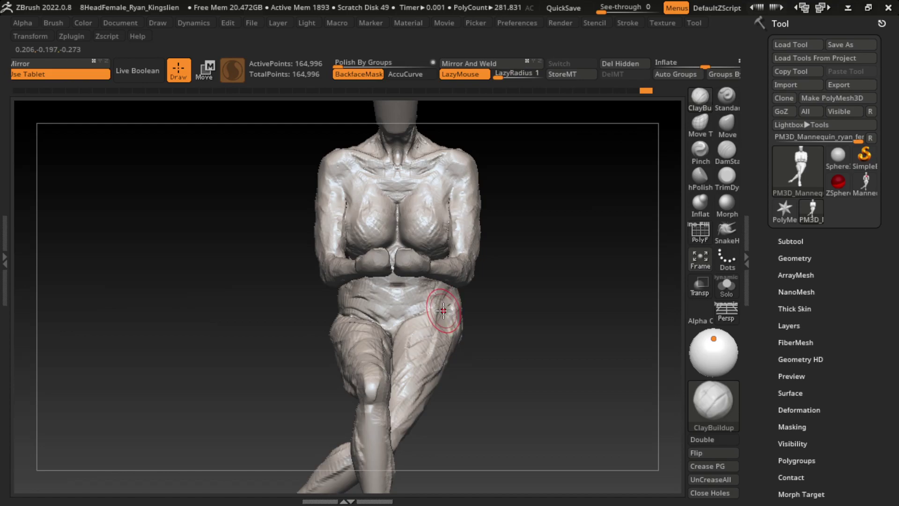
{"action": "left_click_drag", "start_coordinate": [443, 310], "coordinate": [435, 311]}
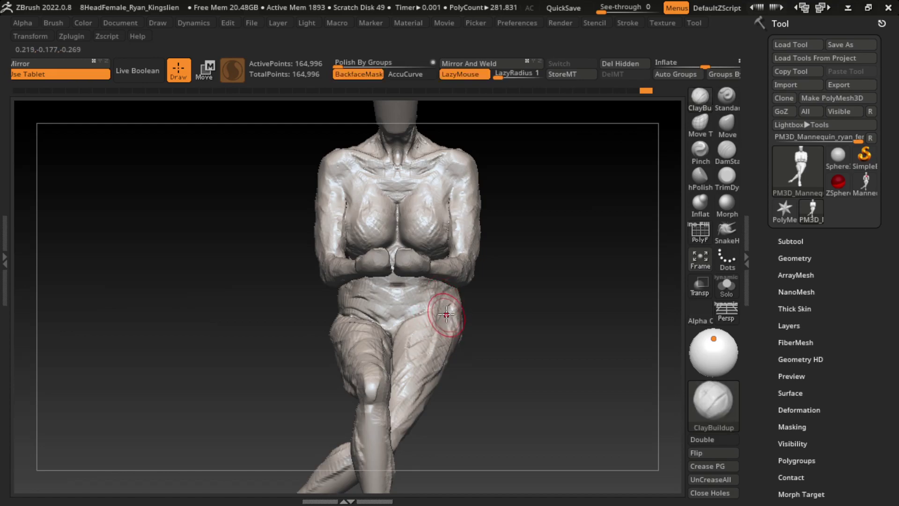
{"action": "left_click_drag", "start_coordinate": [427, 311], "coordinate": [435, 303]}
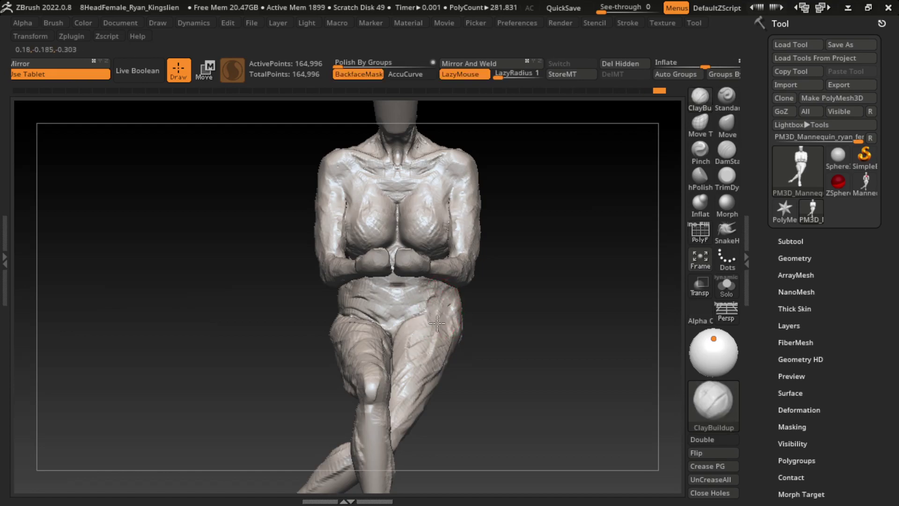
{"action": "key", "text": "s"}
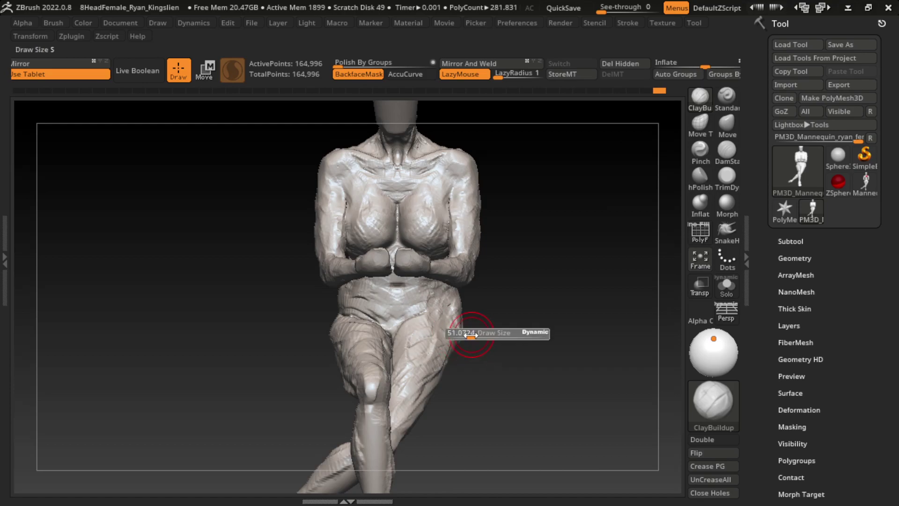
{"action": "left_click_drag", "start_coordinate": [471, 336], "coordinate": [462, 335]}
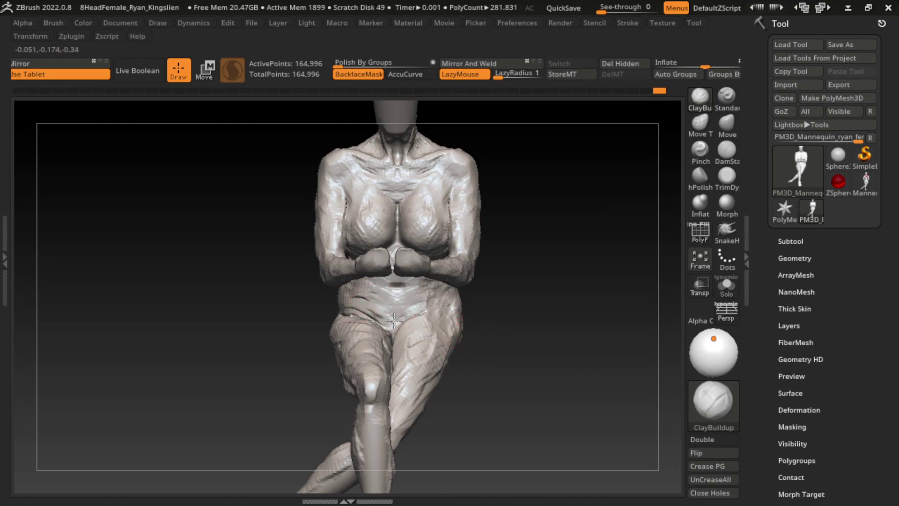
{"action": "left_click_drag", "start_coordinate": [401, 319], "coordinate": [388, 327]}
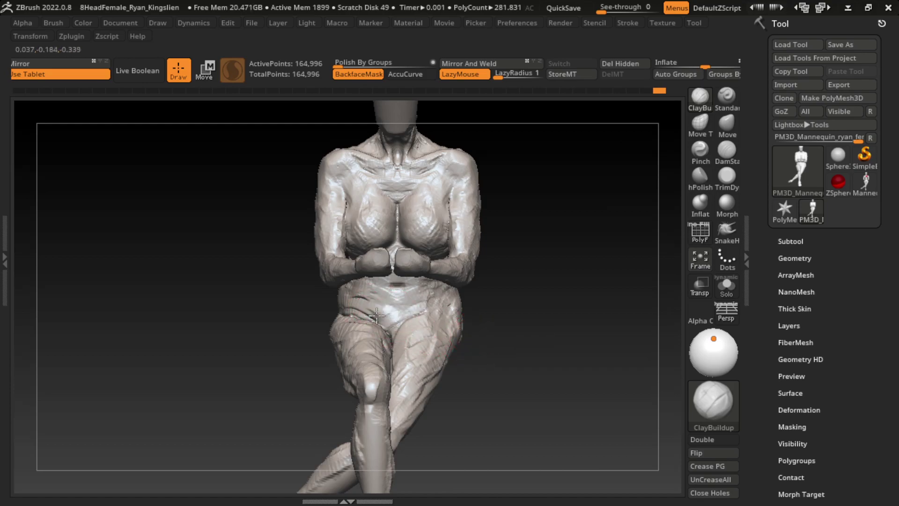
{"action": "mouse_move", "coordinate": [386, 324]}
{"action": "left_mouse_down"}
{"action": "mouse_move", "coordinate": [422, 295]}
{"action": "mouse_move", "coordinate": [381, 299]}
{"action": "mouse_move", "coordinate": [426, 348]}
{"action": "left_mouse_up"}
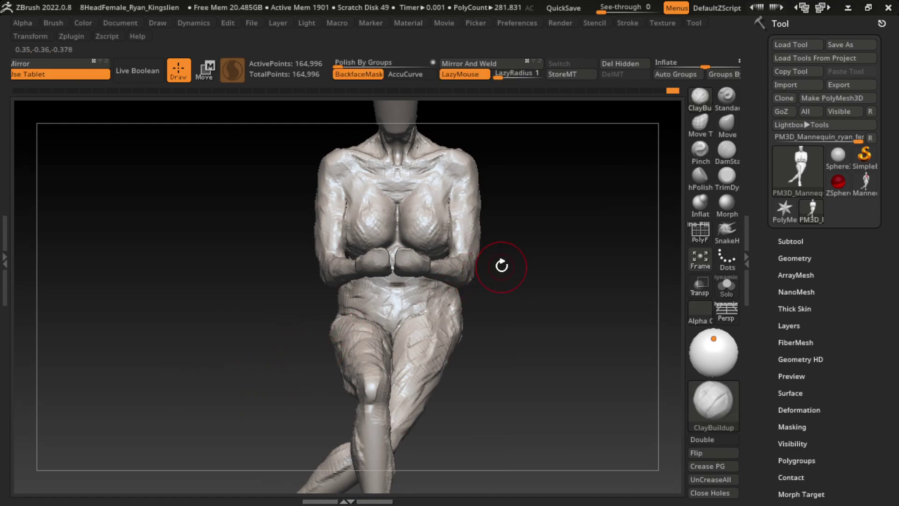
Step: Add clay to the left thigh and smooth the rough outer thigh surface
{"action": "left_click_drag", "start_coordinate": [501, 267], "coordinate": [469, 289]}
{"action": "left_click_drag", "start_coordinate": [317, 326], "coordinate": [326, 332]}
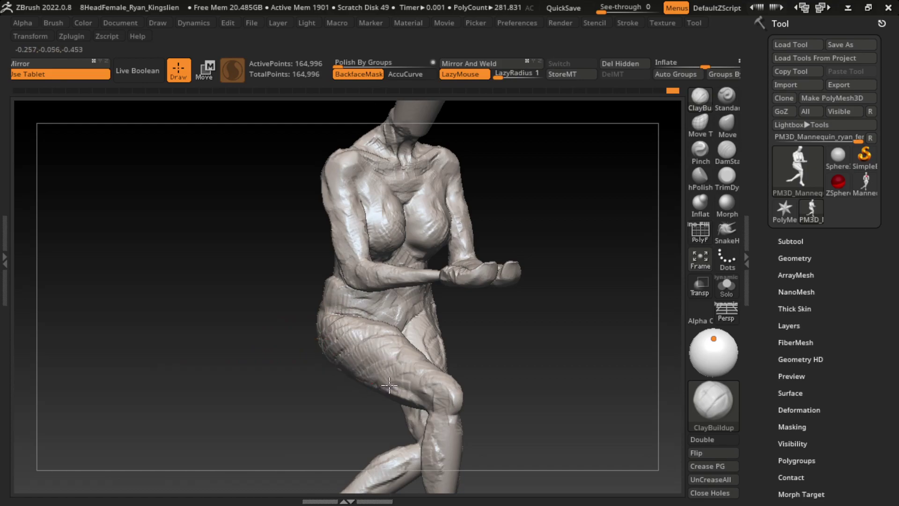
{"action": "left_click_drag", "start_coordinate": [473, 370], "coordinate": [509, 367], "text": "shift"}
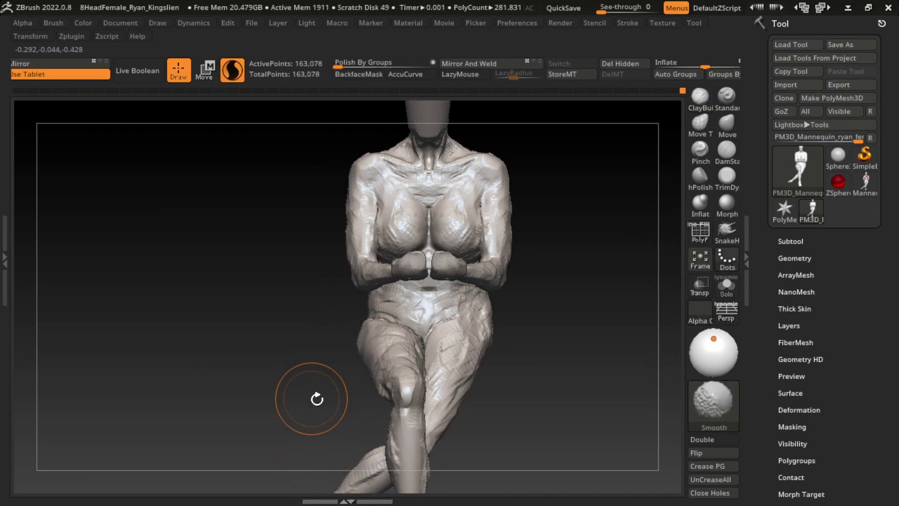
Step: Smooth the upper leg and build clay on the thigh, then shrink the brush
{"action": "left_click_drag", "start_coordinate": [351, 379], "coordinate": [412, 392], "text": "ctrl+shift"}
{"action": "mouse_move", "coordinate": [522, 333]}
{"action": "left_mouse_down"}
{"action": "mouse_move", "coordinate": [506, 333]}
{"action": "mouse_move", "coordinate": [592, 307]}
{"action": "left_mouse_up"}
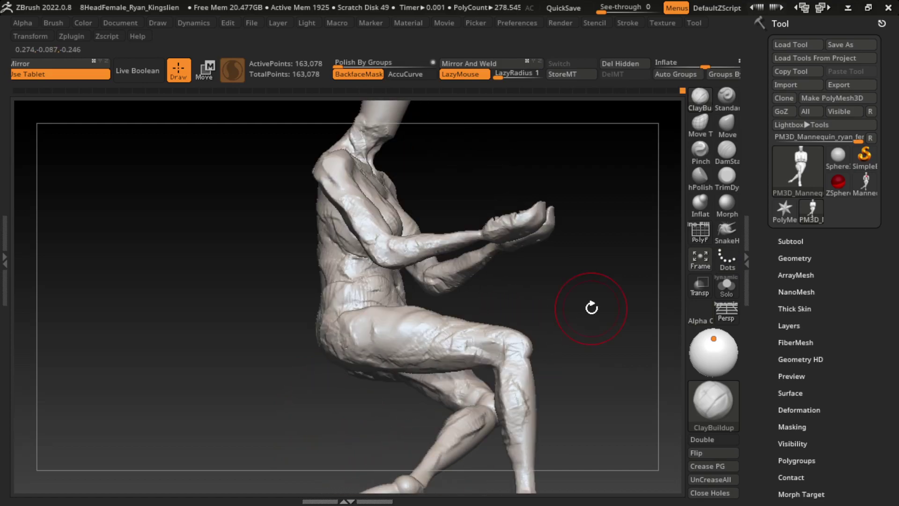
{"action": "left_click_drag", "start_coordinate": [331, 411], "coordinate": [330, 370]}
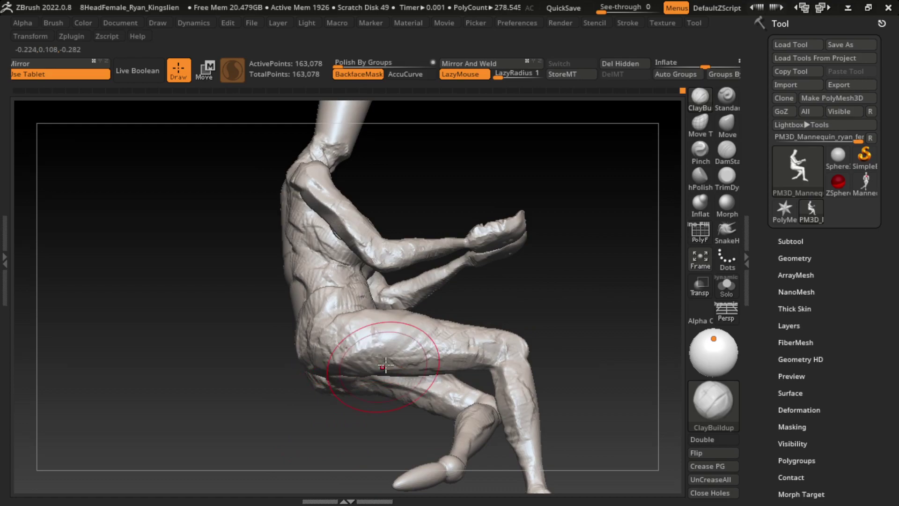
{"action": "left_click_drag", "start_coordinate": [328, 427], "coordinate": [310, 429]}
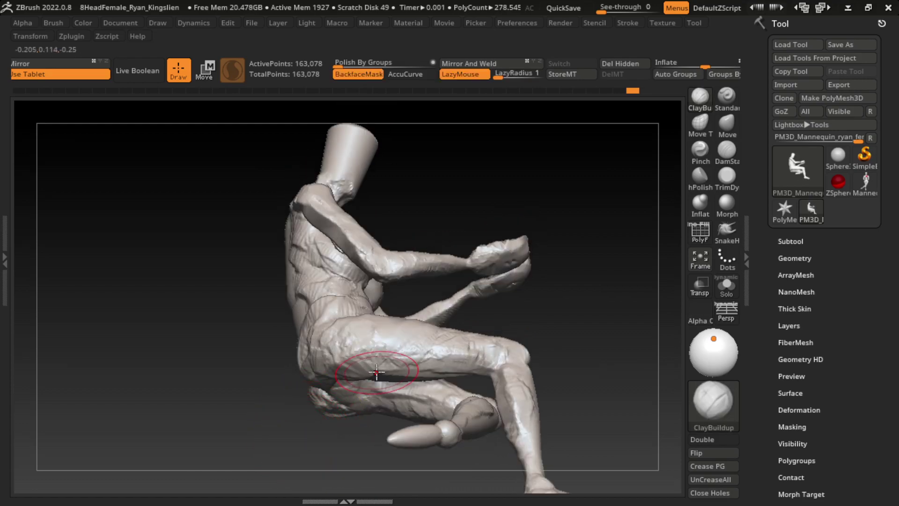
{"action": "mouse_move", "coordinate": [361, 364]}
{"action": "left_mouse_down"}
{"action": "mouse_move", "coordinate": [384, 347]}
{"action": "mouse_move", "coordinate": [413, 351]}
{"action": "left_mouse_up"}
{"action": "left_click_drag", "start_coordinate": [569, 353], "coordinate": [525, 380]}
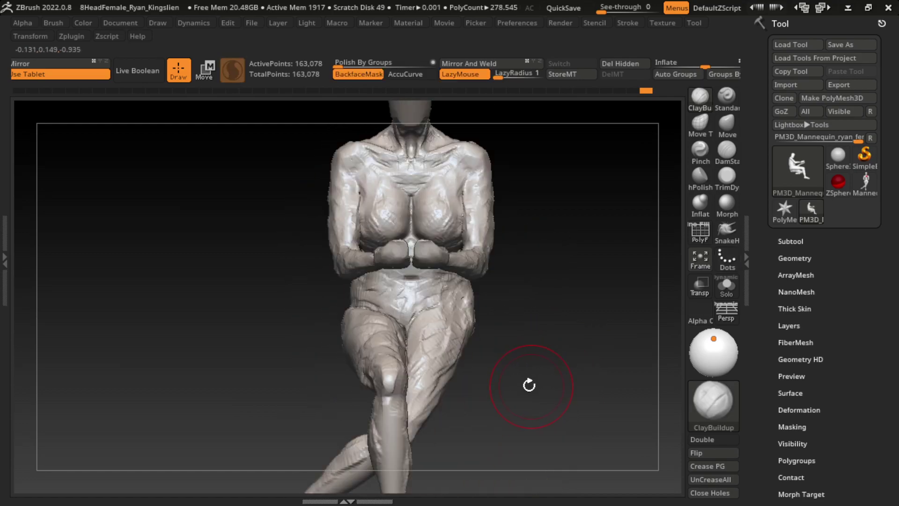
{"action": "key", "text": "s"}
{"action": "left_click_drag", "start_coordinate": [461, 409], "coordinate": [450, 409]}
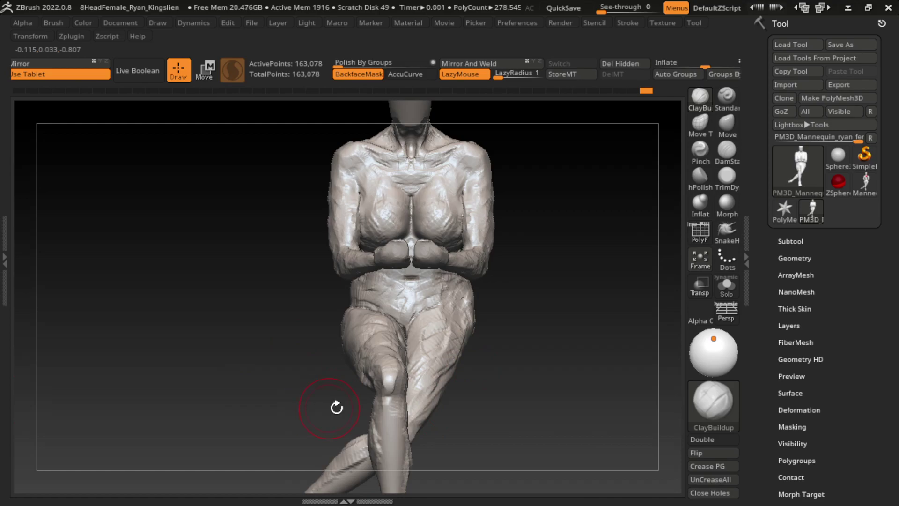
Step: Orbit around the seated figure and sculpt detail into the knee
{"action": "left_click_drag", "start_coordinate": [337, 408], "coordinate": [350, 395]}
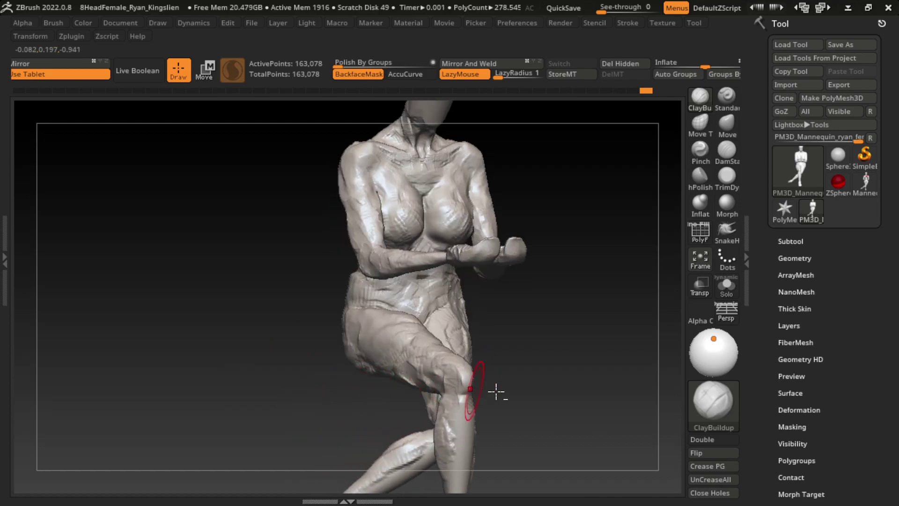
{"action": "left_click_drag", "start_coordinate": [497, 392], "coordinate": [429, 383]}
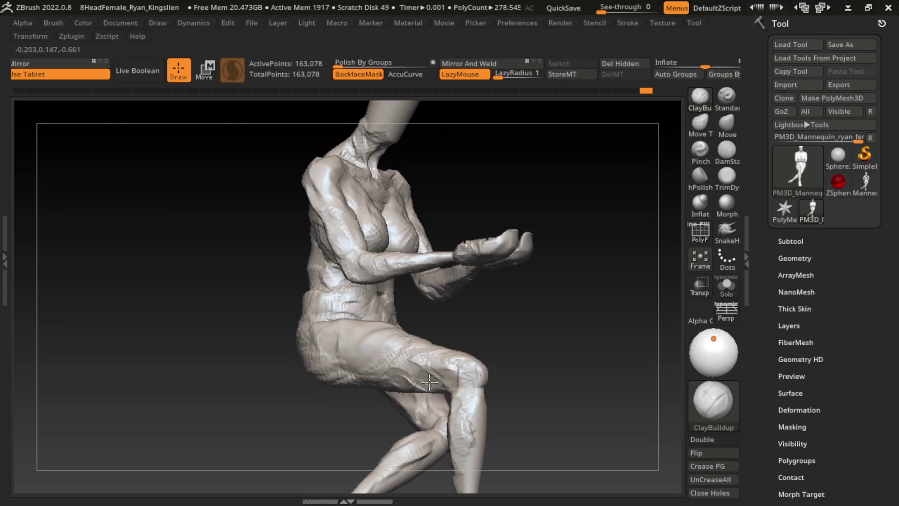
{"action": "left_click_drag", "start_coordinate": [504, 375], "coordinate": [534, 341]}
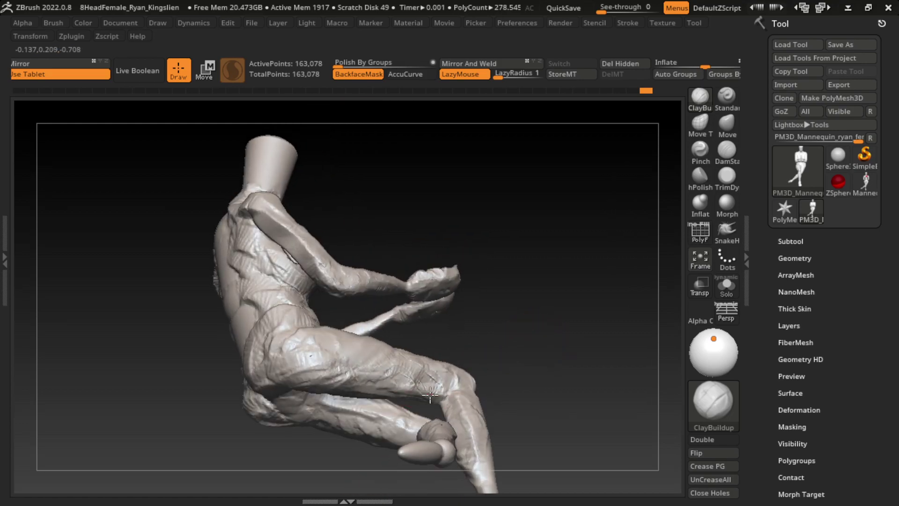
{"action": "left_click_drag", "start_coordinate": [572, 347], "coordinate": [507, 377]}
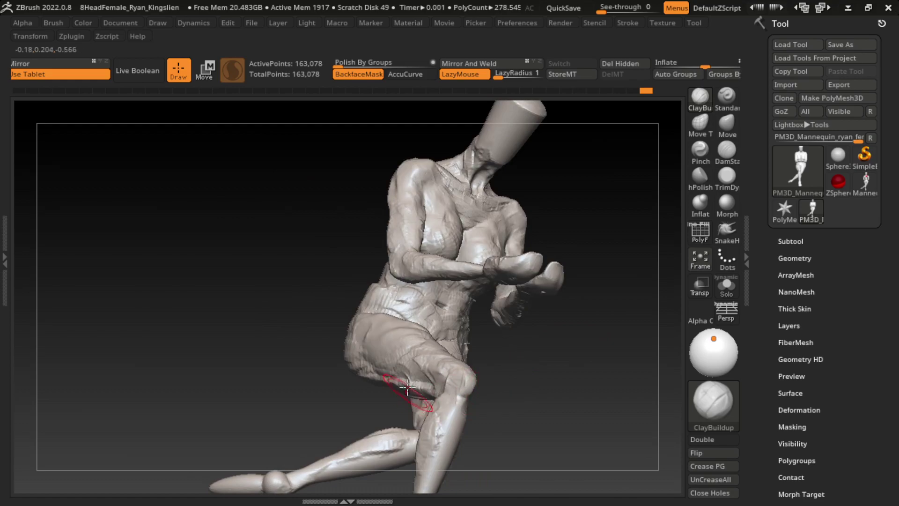
{"action": "left_click_drag", "start_coordinate": [378, 382], "coordinate": [342, 394], "text": "shift"}
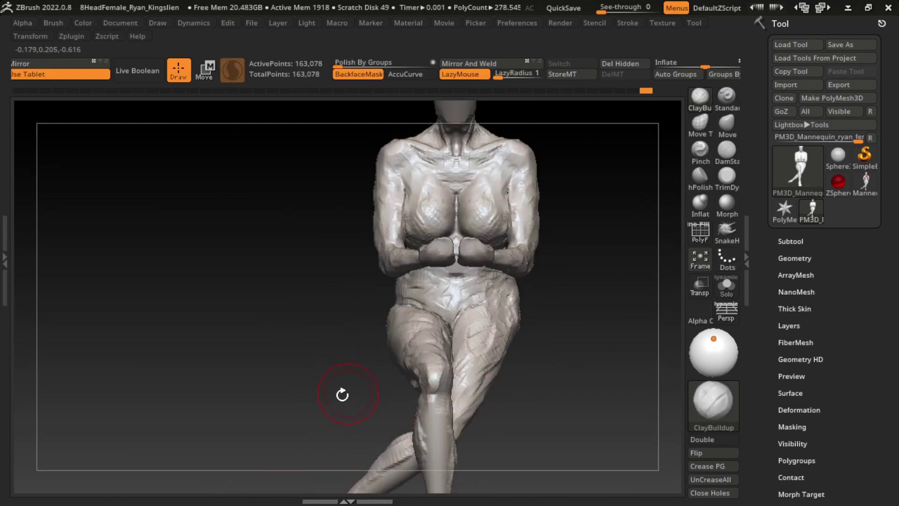
{"action": "left_click_drag", "start_coordinate": [307, 422], "coordinate": [430, 391]}
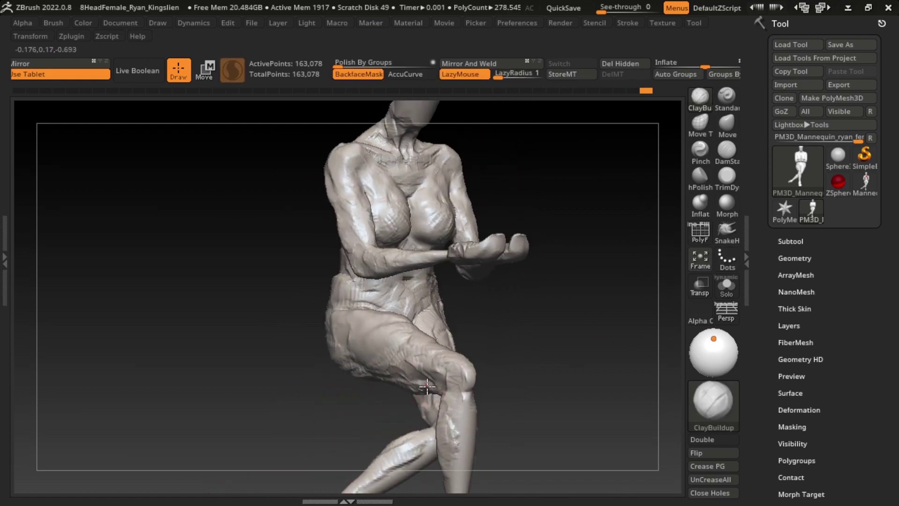
{"action": "left_click_drag", "start_coordinate": [534, 363], "coordinate": [542, 366]}
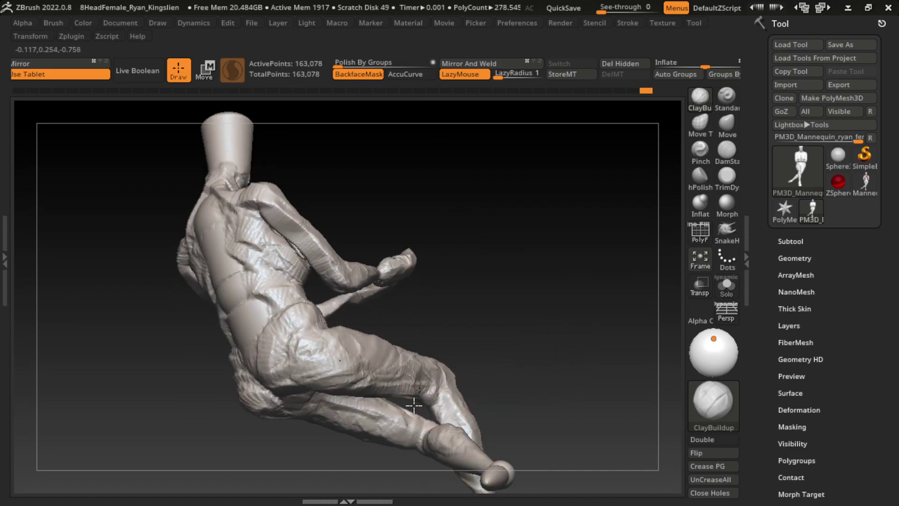
{"action": "mouse_move", "coordinate": [425, 393]}
{"action": "left_mouse_down"}
{"action": "mouse_move", "coordinate": [548, 400]}
{"action": "mouse_move", "coordinate": [474, 380]}
{"action": "mouse_move", "coordinate": [444, 398]}
{"action": "left_mouse_up"}
{"action": "left_click_drag", "start_coordinate": [530, 409], "coordinate": [515, 361], "text": "shift"}
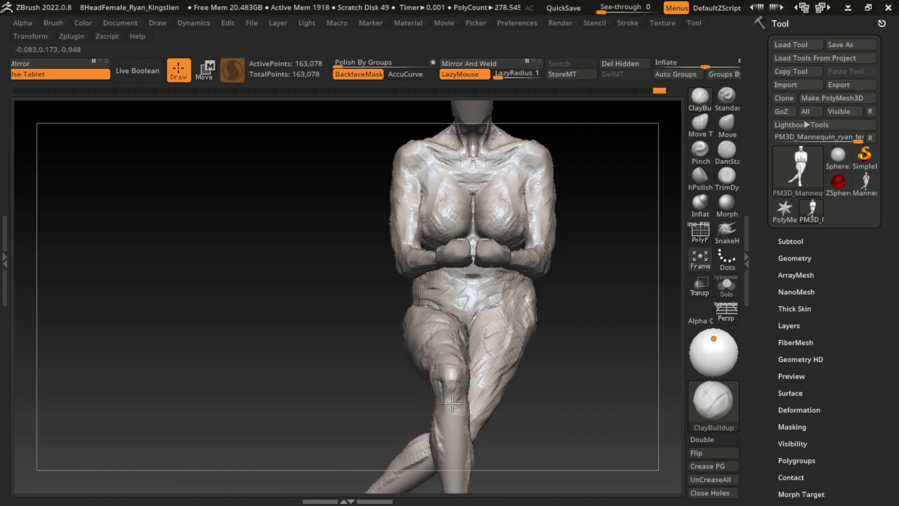
{"action": "left_click_drag", "start_coordinate": [452, 403], "coordinate": [432, 401]}
Step: Add crease detail and resculpt the thigh and knee with ClayBuildup
{"action": "mouse_move", "coordinate": [512, 402]}
{"action": "left_mouse_down"}
{"action": "mouse_move", "coordinate": [536, 396]}
{"action": "mouse_move", "coordinate": [461, 344]}
{"action": "mouse_move", "coordinate": [483, 349]}
{"action": "left_mouse_up"}
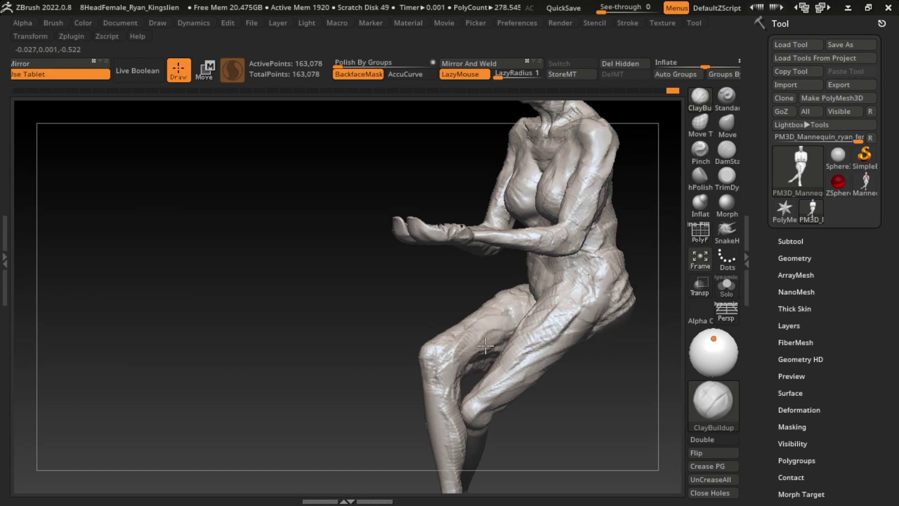
{"action": "left_click_drag", "start_coordinate": [611, 369], "coordinate": [644, 367], "text": "shift"}
{"action": "left_click_drag", "start_coordinate": [524, 356], "coordinate": [503, 312]}
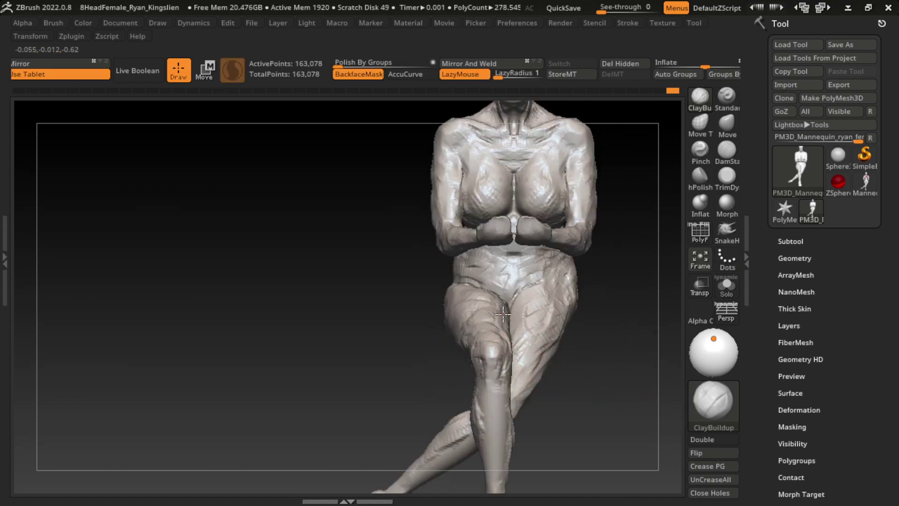
{"action": "left_click_drag", "start_coordinate": [589, 307], "coordinate": [558, 366]}
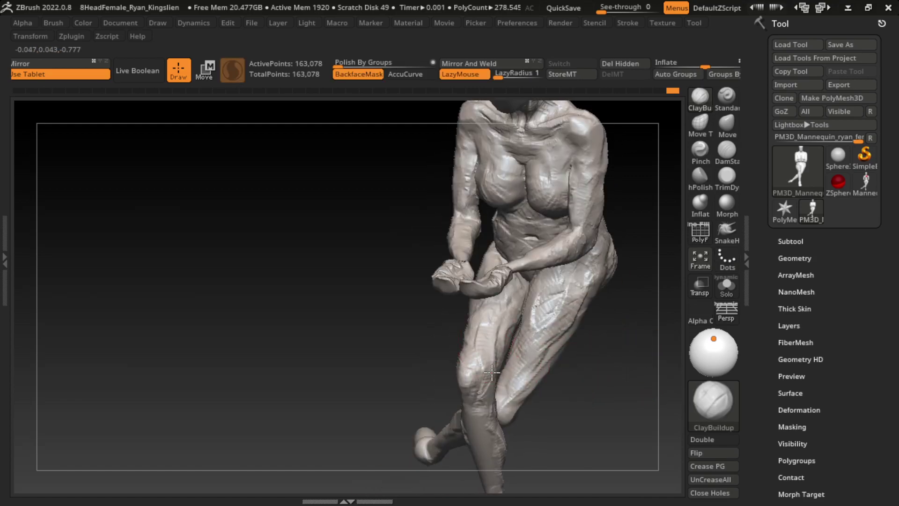
{"action": "left_click_drag", "start_coordinate": [501, 338], "coordinate": [489, 361]}
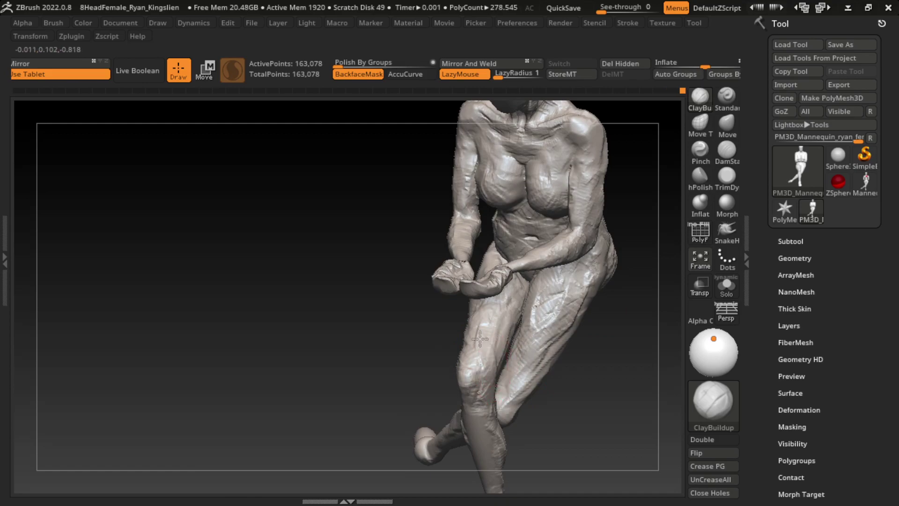
{"action": "mouse_move", "coordinate": [586, 348]}
{"action": "left_mouse_down", "text": "shift"}
{"action": "mouse_move", "coordinate": [626, 337]}
{"action": "mouse_move", "coordinate": [568, 316]}
{"action": "left_mouse_up", "text": "shift"}
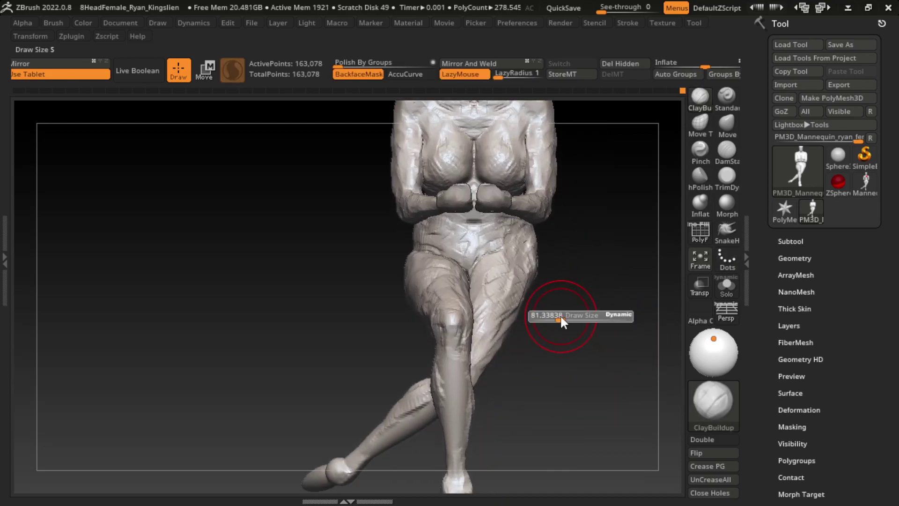
{"action": "left_click_drag", "start_coordinate": [511, 320], "coordinate": [492, 352]}
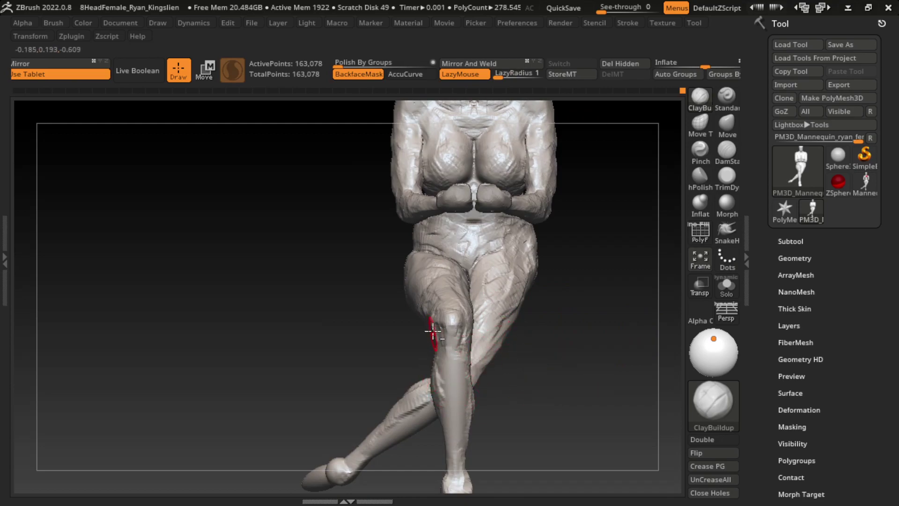
{"action": "key", "text": "s"}
{"action": "key", "text": "s"}
{"action": "left_click_drag", "start_coordinate": [505, 407], "coordinate": [508, 332], "text": "alt"}
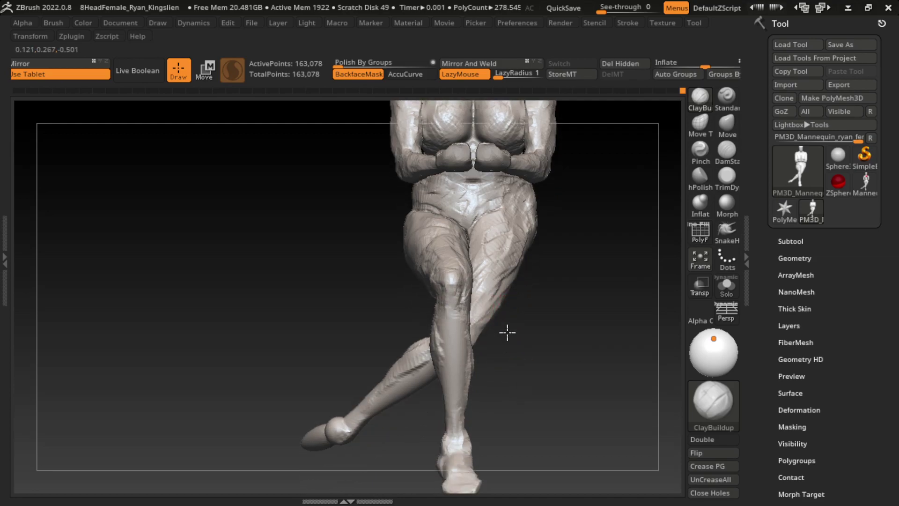
{"action": "key", "text": "s"}
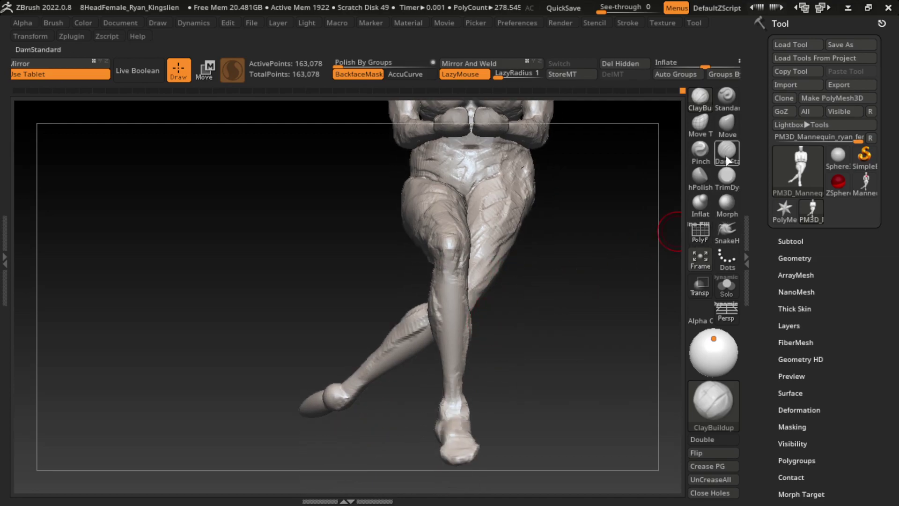
{"action": "left_click", "coordinate": [727, 150]}
{"action": "left_click", "coordinate": [727, 96]}
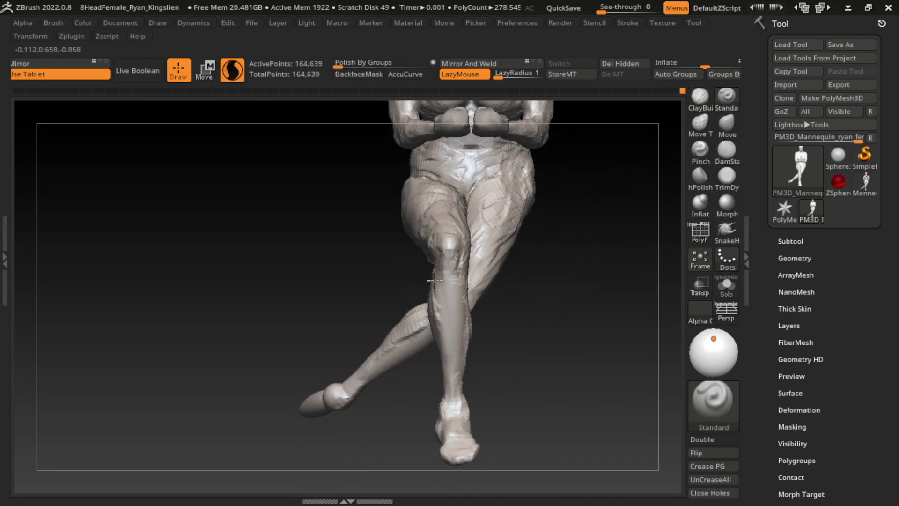
{"action": "key", "text": "s"}
{"action": "left_click_drag", "start_coordinate": [433, 263], "coordinate": [446, 322]}
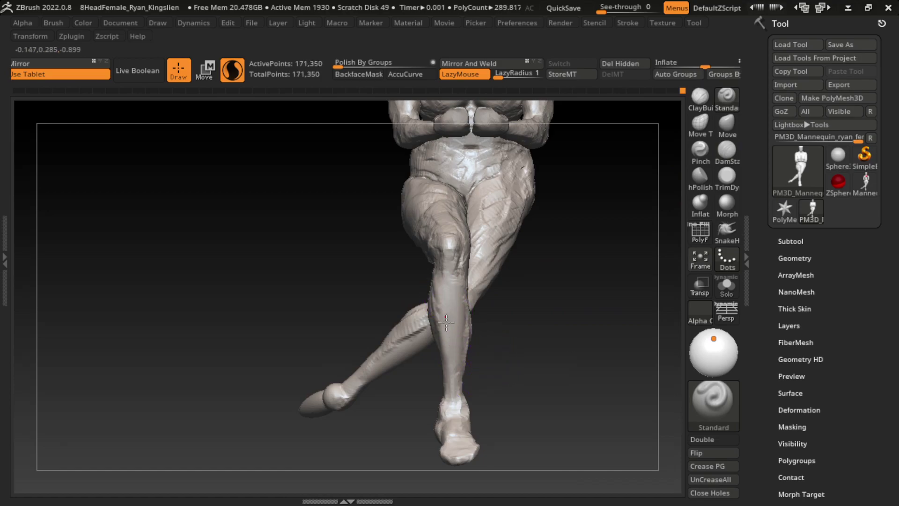
{"action": "key", "text": "ctrl+z"}
{"action": "key", "text": "ctrl+z"}
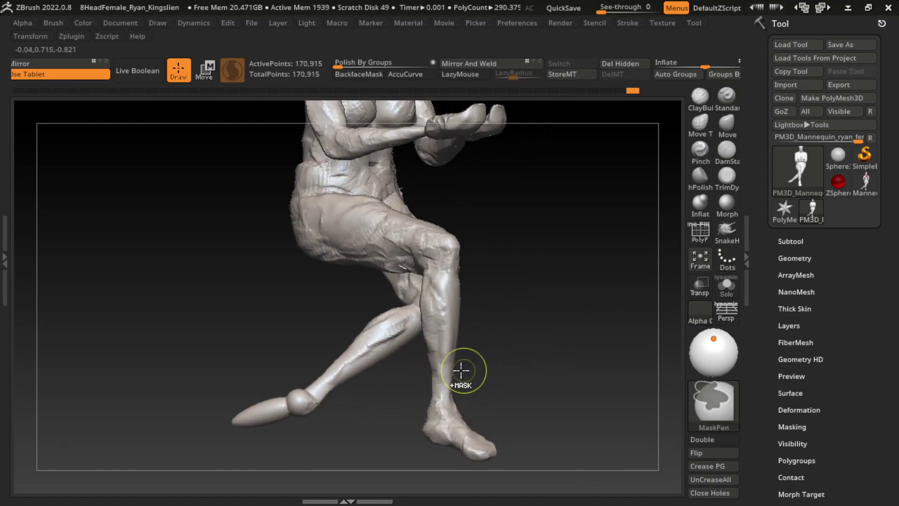
{"action": "left_click_drag", "start_coordinate": [434, 344], "coordinate": [430, 284]}
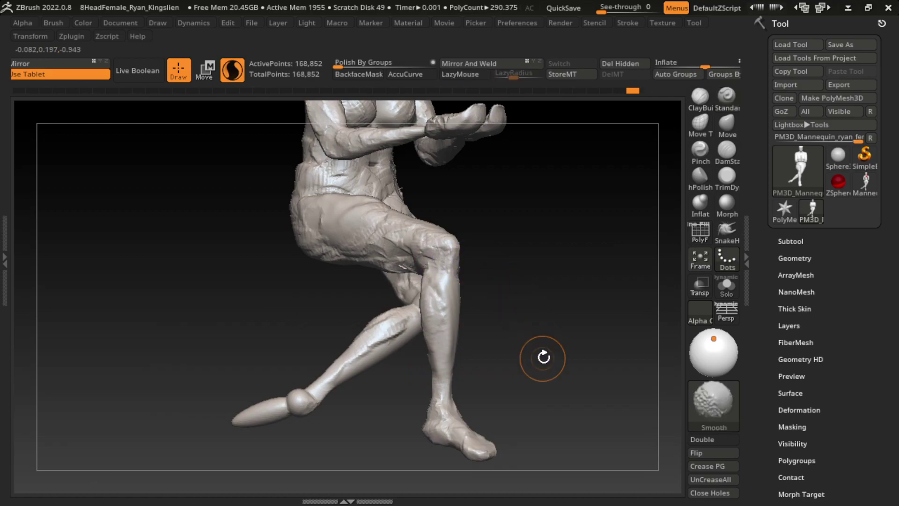
{"action": "left_click_drag", "start_coordinate": [546, 357], "coordinate": [528, 338]}
{"action": "left_click", "coordinate": [727, 151]}
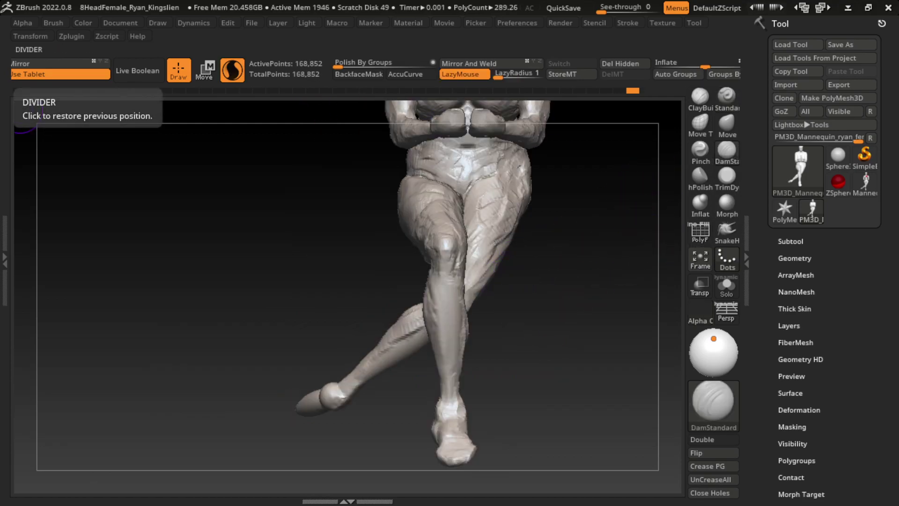
{"action": "mouse_move", "coordinate": [452, 311]}
{"action": "left_mouse_down"}
{"action": "mouse_move", "coordinate": [431, 274]}
{"action": "mouse_move", "coordinate": [433, 327]}
{"action": "mouse_move", "coordinate": [438, 262]}
{"action": "left_mouse_up"}
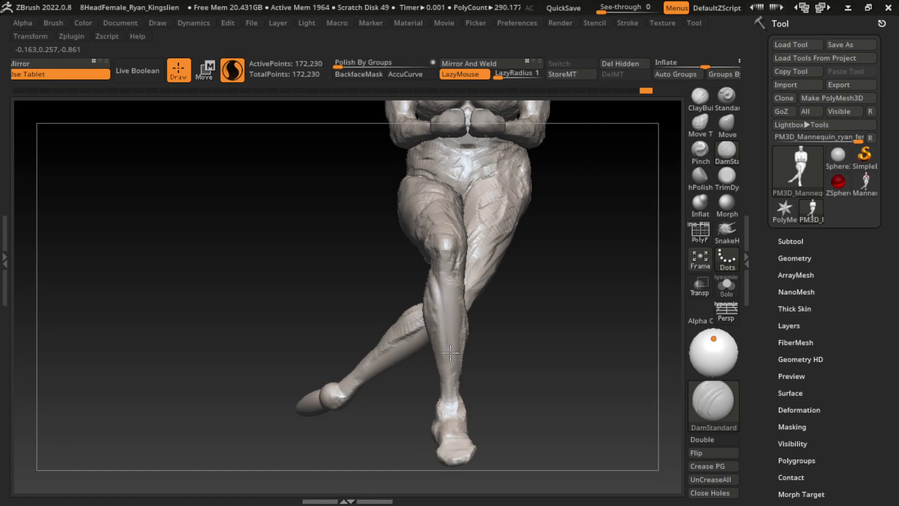
{"action": "left_click_drag", "start_coordinate": [453, 414], "coordinate": [456, 428]}
{"action": "key", "text": "s"}
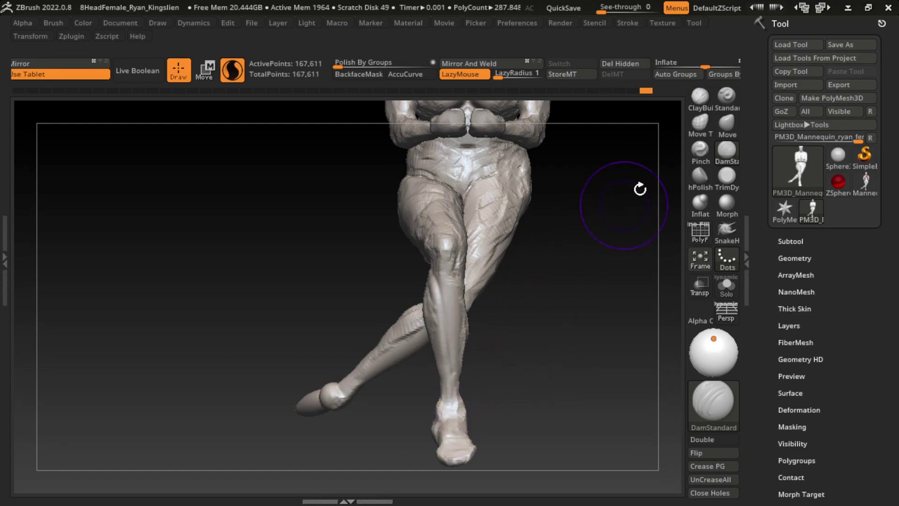
{"action": "key", "text": "b"}
{"action": "key", "text": "c"}
{"action": "key", "text": "b"}
{"action": "key", "text": "s"}
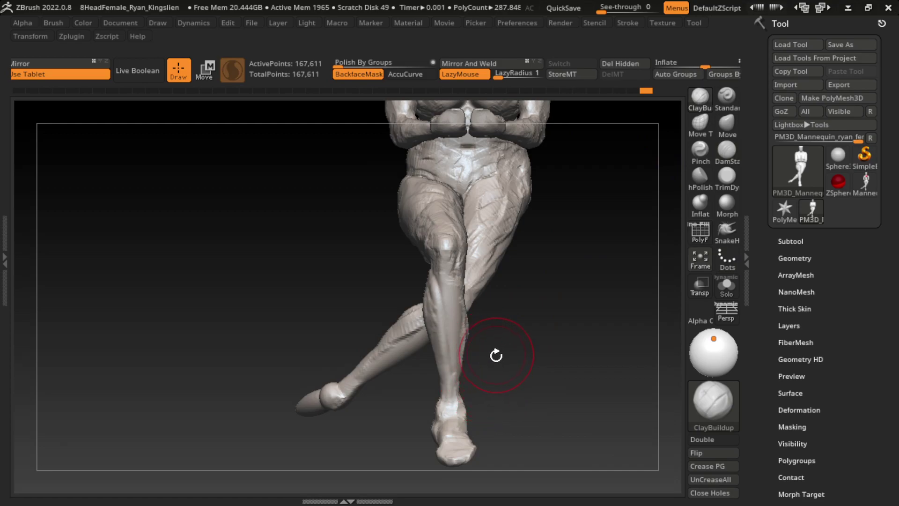
{"action": "left_click_drag", "start_coordinate": [496, 356], "coordinate": [459, 331]}
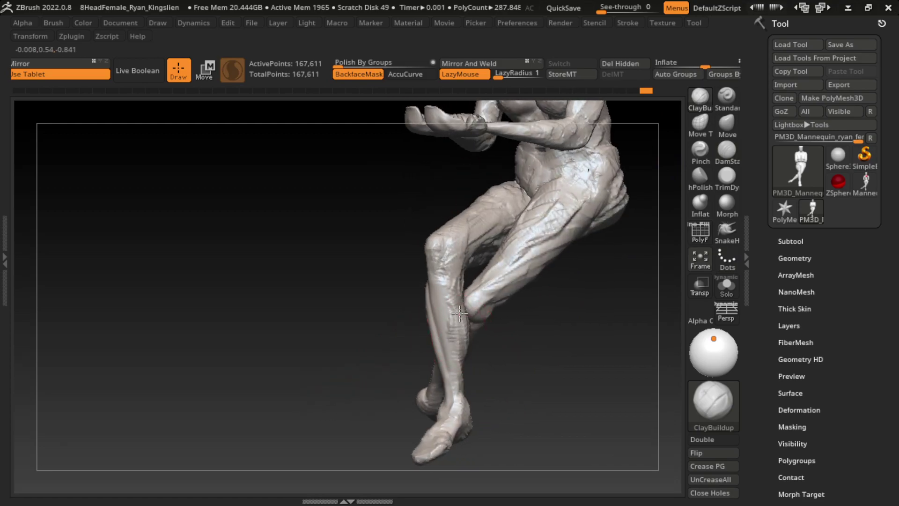
{"action": "left_click_drag", "start_coordinate": [461, 290], "coordinate": [462, 362]}
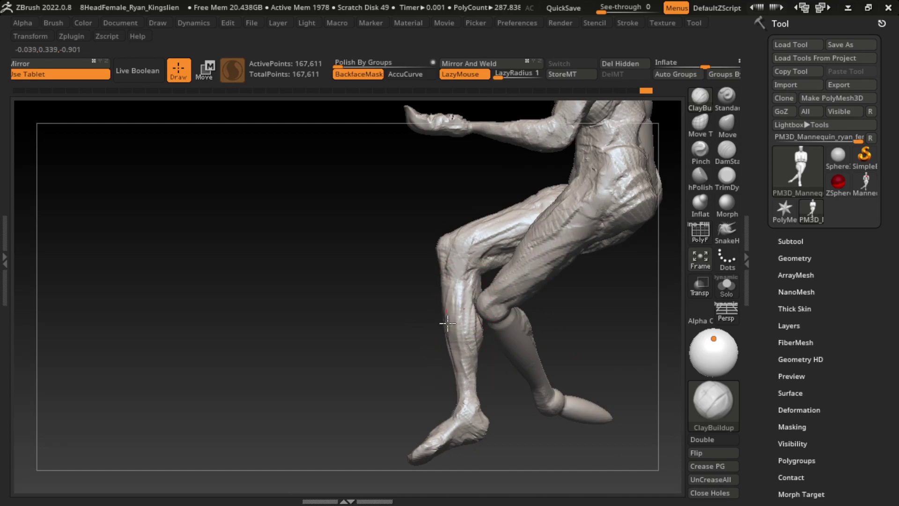
{"action": "left_click_drag", "start_coordinate": [384, 402], "coordinate": [528, 381]}
{"action": "key", "text": "s"}
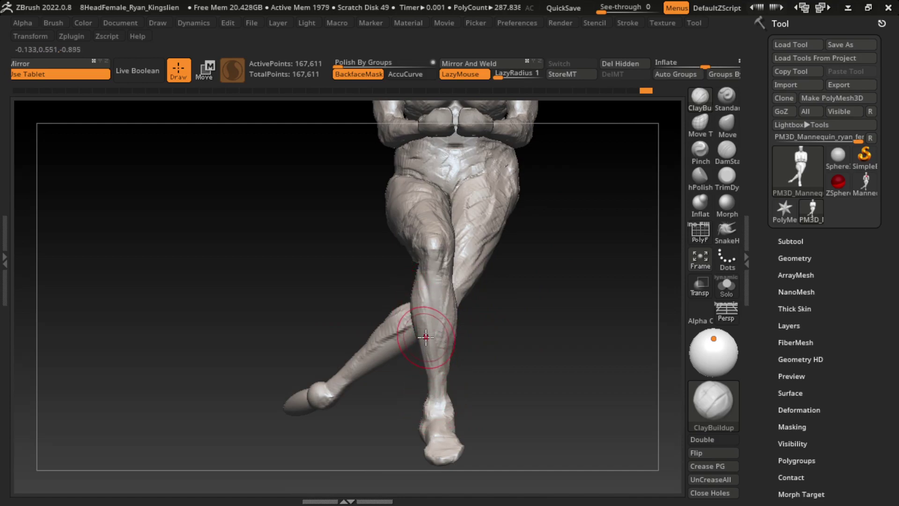
{"action": "mouse_move", "coordinate": [466, 423]}
{"action": "left_mouse_down"}
{"action": "mouse_move", "coordinate": [478, 368]}
{"action": "mouse_move", "coordinate": [475, 378]}
{"action": "left_mouse_up"}
{"action": "key", "text": "s"}
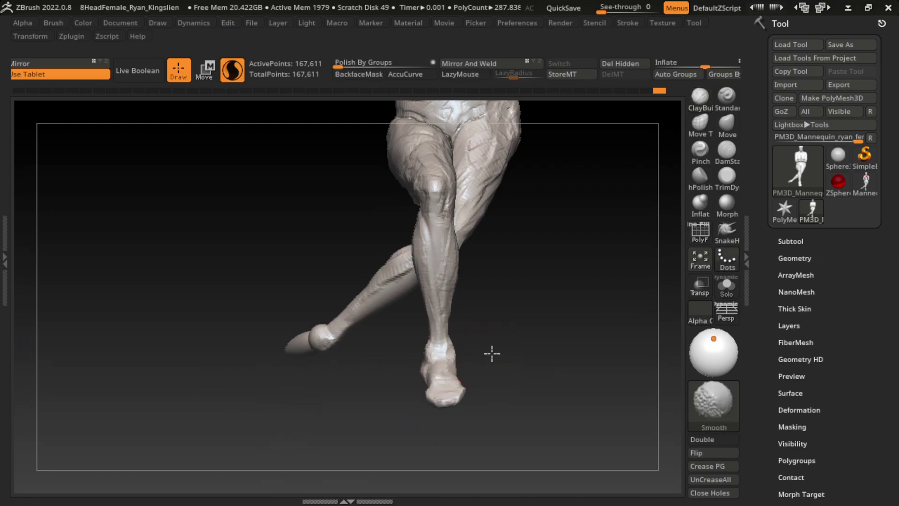
Step: Sculpt a fold near the heel and reshape the ankle and heel with ClayBuildup
{"action": "key", "text": "s"}
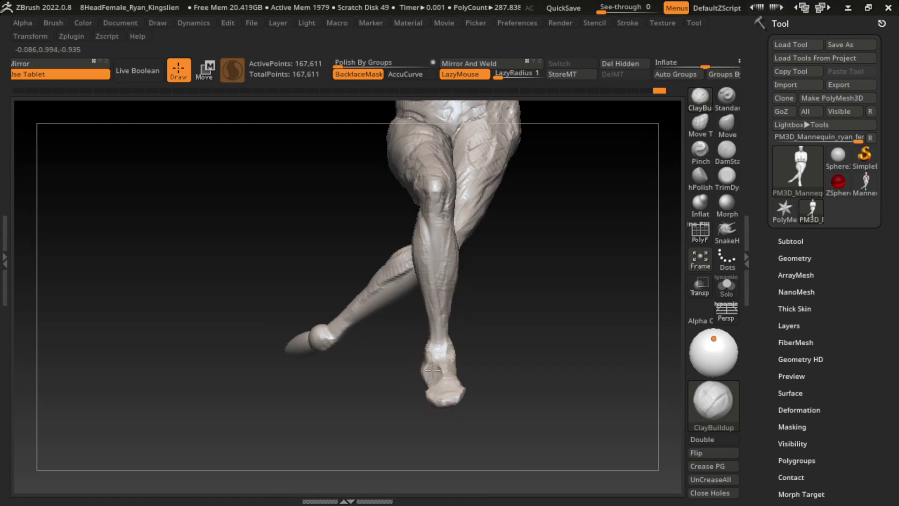
{"action": "left_click_drag", "start_coordinate": [438, 367], "coordinate": [443, 406]}
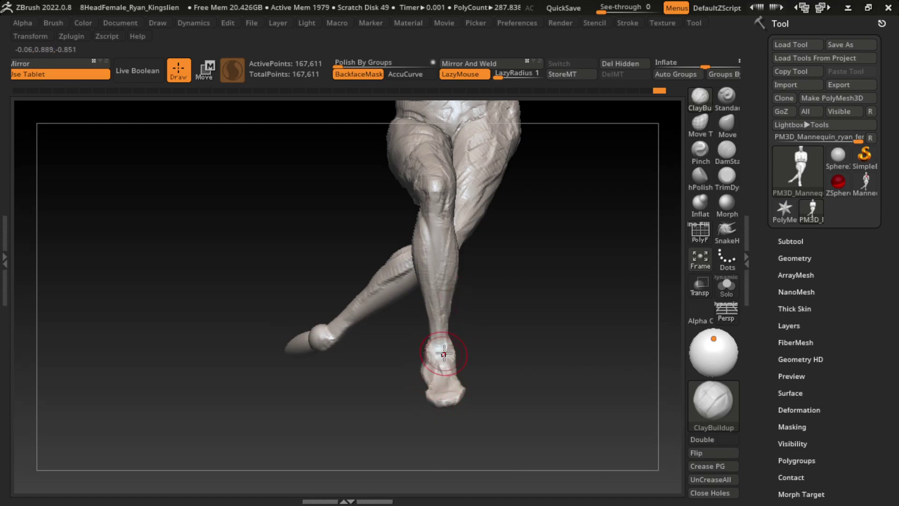
{"action": "left_click_drag", "start_coordinate": [444, 355], "coordinate": [436, 361]}
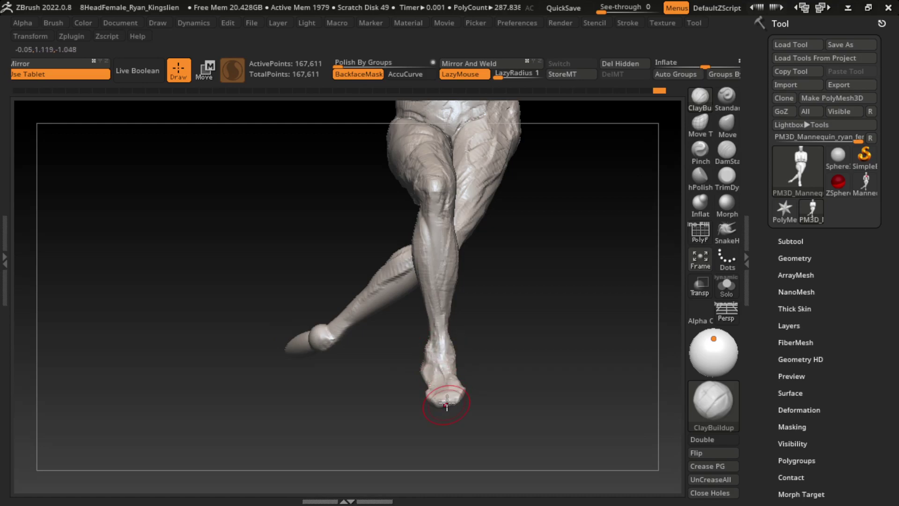
{"action": "mouse_move", "coordinate": [431, 398]}
{"action": "left_mouse_down"}
{"action": "mouse_move", "coordinate": [433, 371]}
{"action": "mouse_move", "coordinate": [454, 380]}
{"action": "mouse_move", "coordinate": [433, 399]}
{"action": "left_mouse_up"}
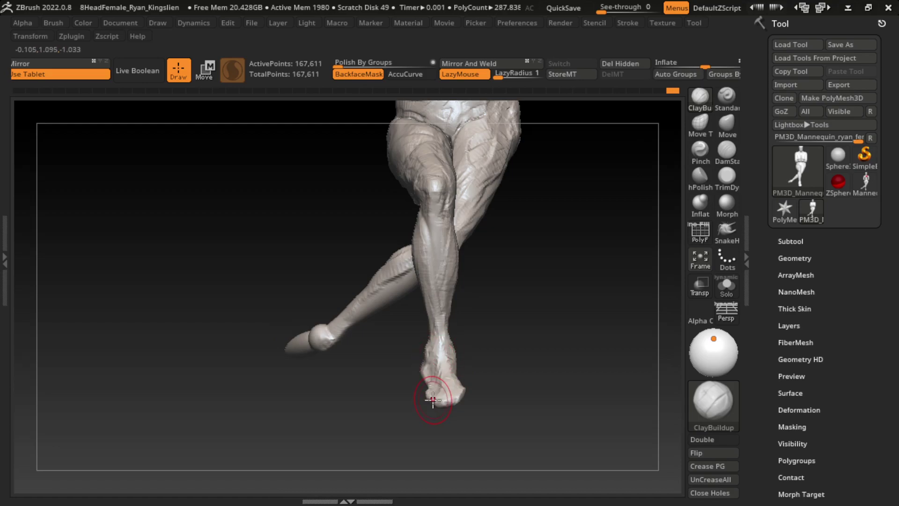
{"action": "mouse_move", "coordinate": [514, 371]}
{"action": "left_mouse_down"}
{"action": "mouse_move", "coordinate": [488, 428]}
{"action": "mouse_move", "coordinate": [468, 428]}
{"action": "left_mouse_up"}
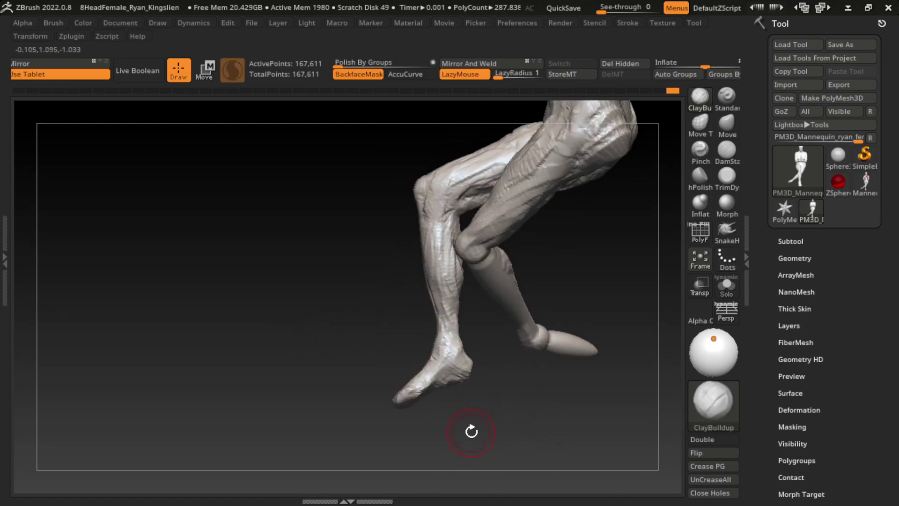
Step: Pull the toe tip down and forward with the Move brush
{"action": "key", "text": "s"}
{"action": "left_click", "coordinate": [727, 123]}
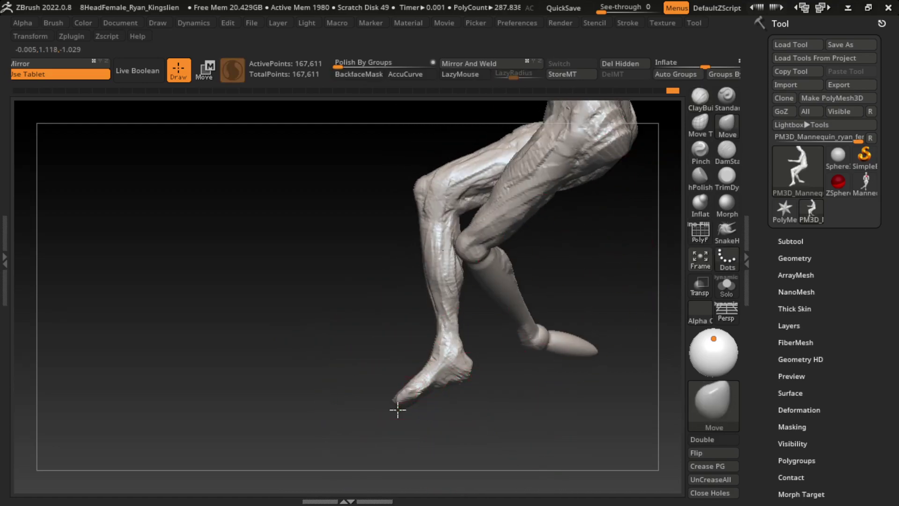
{"action": "mouse_move", "coordinate": [398, 410]}
{"action": "left_mouse_down"}
{"action": "mouse_move", "coordinate": [422, 424]}
{"action": "mouse_move", "coordinate": [542, 445]}
{"action": "mouse_move", "coordinate": [456, 444]}
{"action": "left_mouse_up"}
Step: Carve detail into the tip of the foot with DamStandard
{"action": "key", "text": "s"}
{"action": "left_click", "coordinate": [727, 149]}
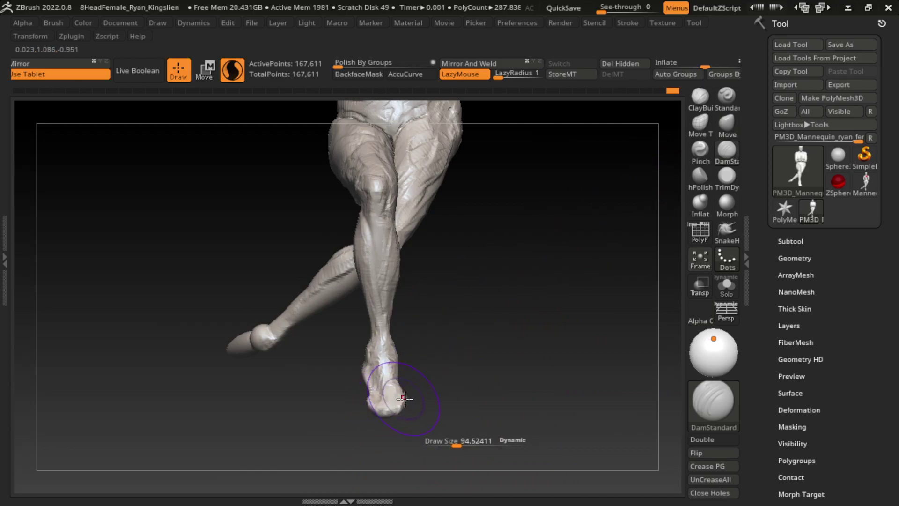
{"action": "left_click_drag", "start_coordinate": [404, 398], "coordinate": [374, 404]}
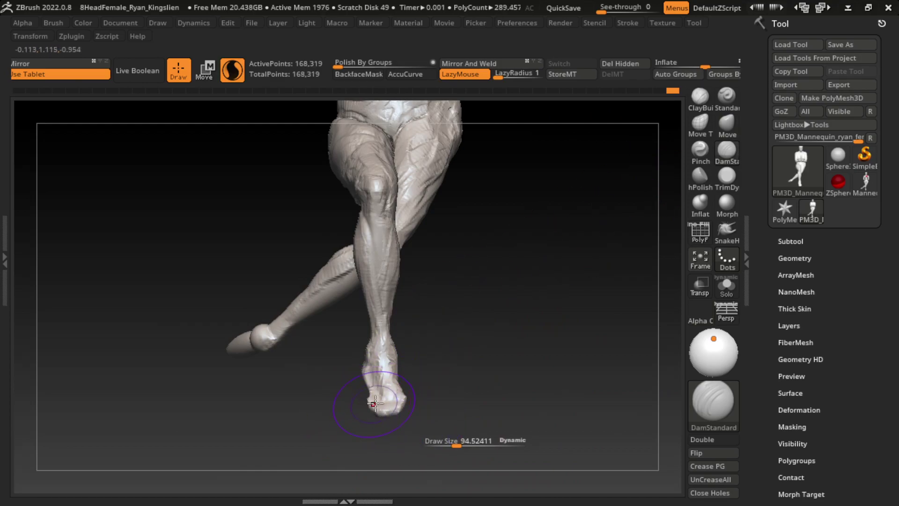
{"action": "left_click_drag", "start_coordinate": [339, 428], "coordinate": [382, 438]}
{"action": "left_click_drag", "start_coordinate": [503, 444], "coordinate": [463, 490]}
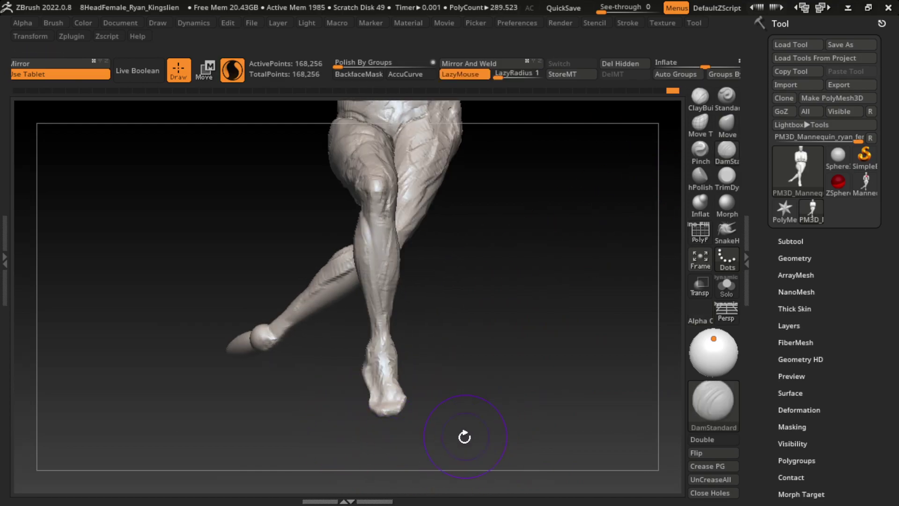
Step: Drag the heel's bottom edge lower with the Move brush
{"action": "key", "text": "s"}
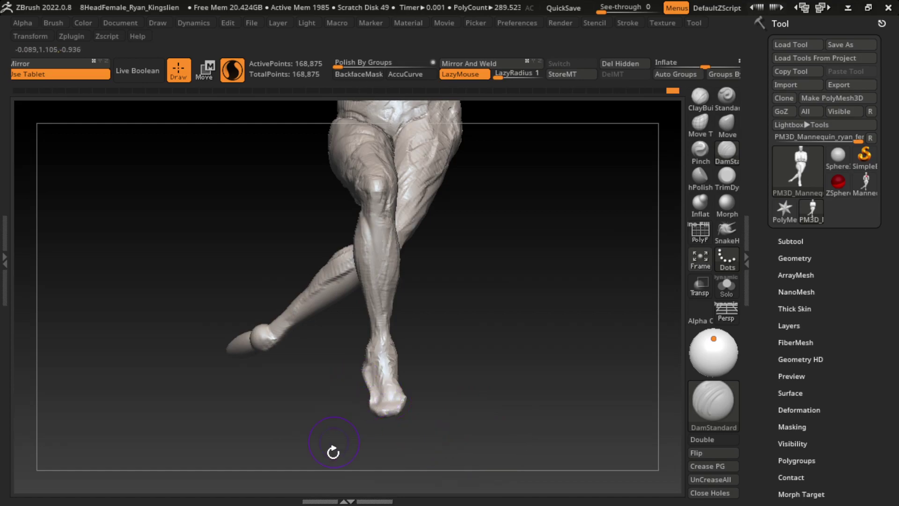
{"action": "key", "text": "b"}
{"action": "key", "text": "m"}
{"action": "key", "text": "v"}
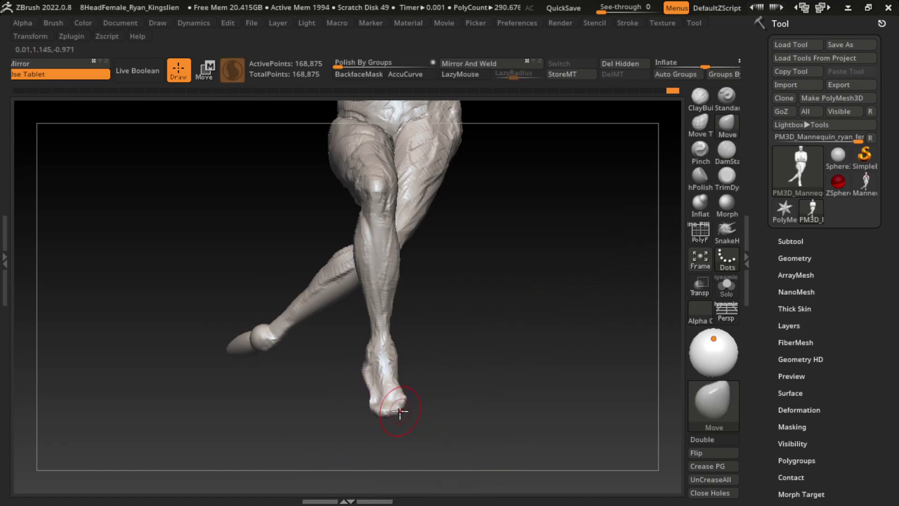
{"action": "mouse_move", "coordinate": [398, 410]}
{"action": "right_mouse_down"}
{"action": "mouse_move", "coordinate": [438, 396]}
{"action": "mouse_move", "coordinate": [372, 419]}
{"action": "right_mouse_up"}
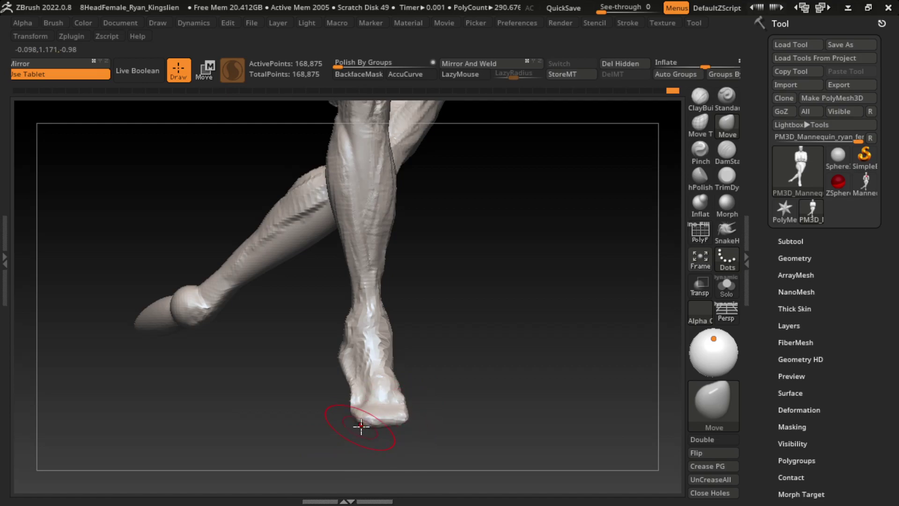
{"action": "left_click_drag", "start_coordinate": [361, 380], "coordinate": [356, 427]}
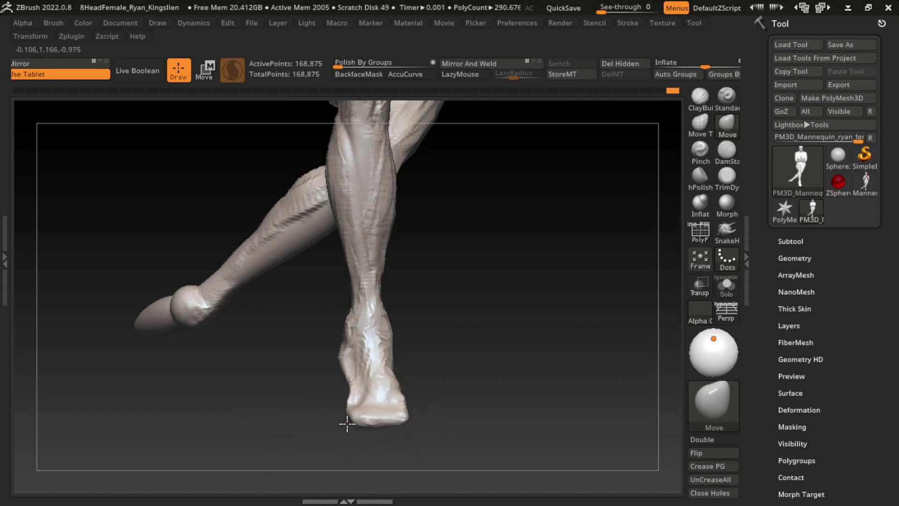
Step: Carve the heel and sole of the standing foot with DamStandard
{"action": "key", "text": "s"}
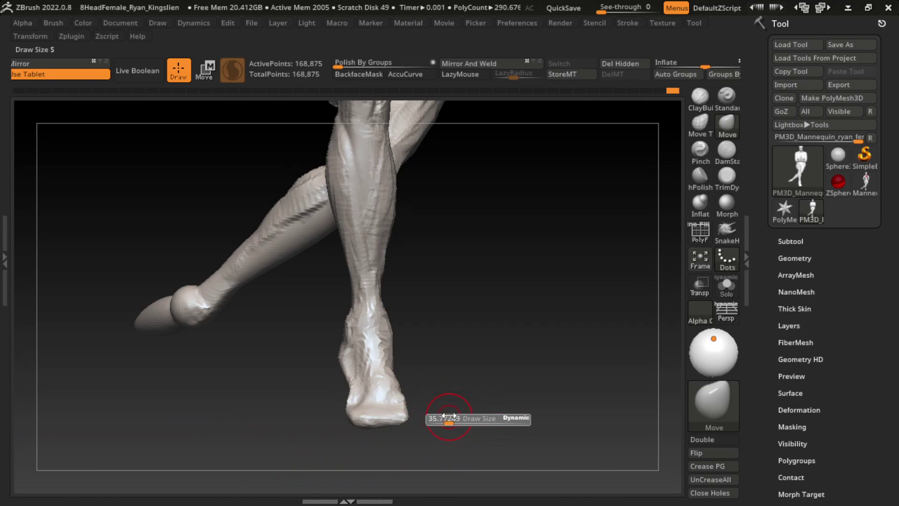
{"action": "key", "text": "b"}
{"action": "key", "text": "d"}
{"action": "key", "text": "s"}
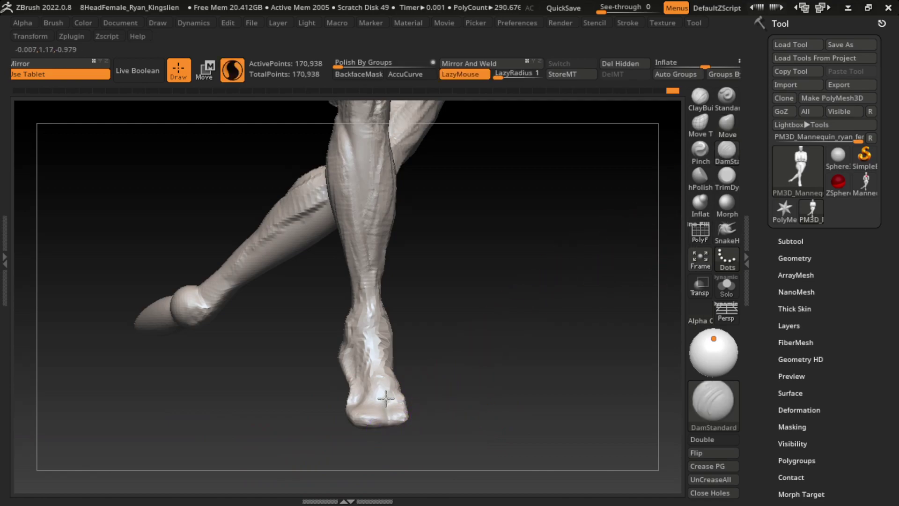
{"action": "left_click_drag", "start_coordinate": [437, 385], "coordinate": [391, 370]}
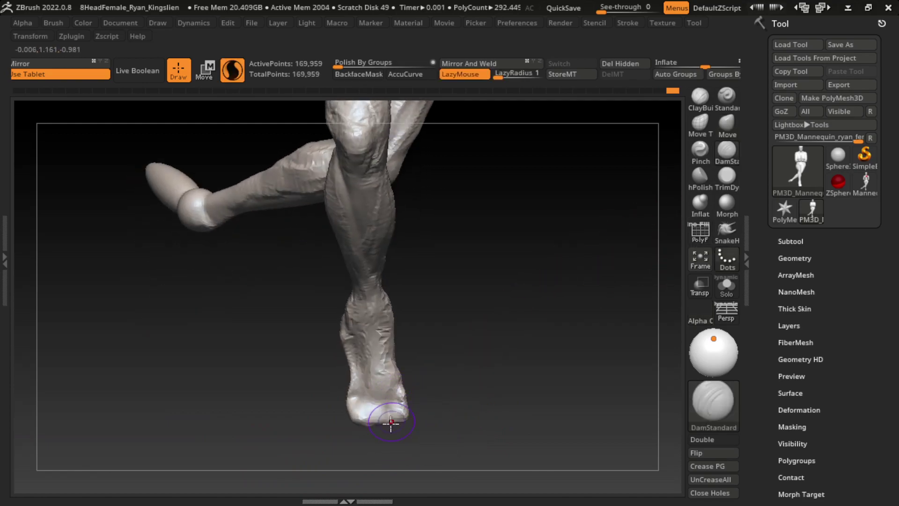
{"action": "left_click_drag", "start_coordinate": [391, 423], "coordinate": [384, 403]}
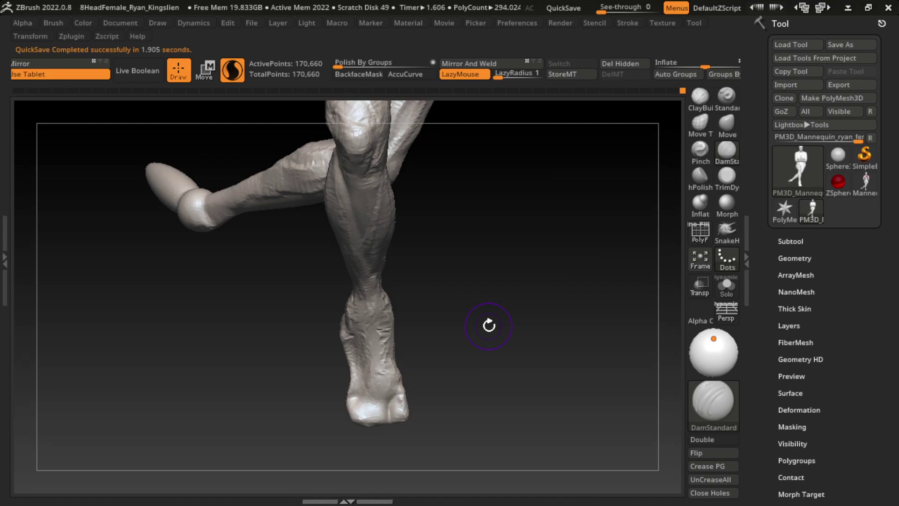
{"action": "left_click_drag", "start_coordinate": [395, 401], "coordinate": [383, 404]}
Step: Build up the standing foot's heel with ClayBuildup and backface masking on
{"action": "left_click_drag", "start_coordinate": [441, 407], "coordinate": [674, 117]}
{"action": "key", "text": "s"}
{"action": "left_click", "coordinate": [700, 96]}
{"action": "left_click_drag", "start_coordinate": [528, 291], "coordinate": [551, 311]}
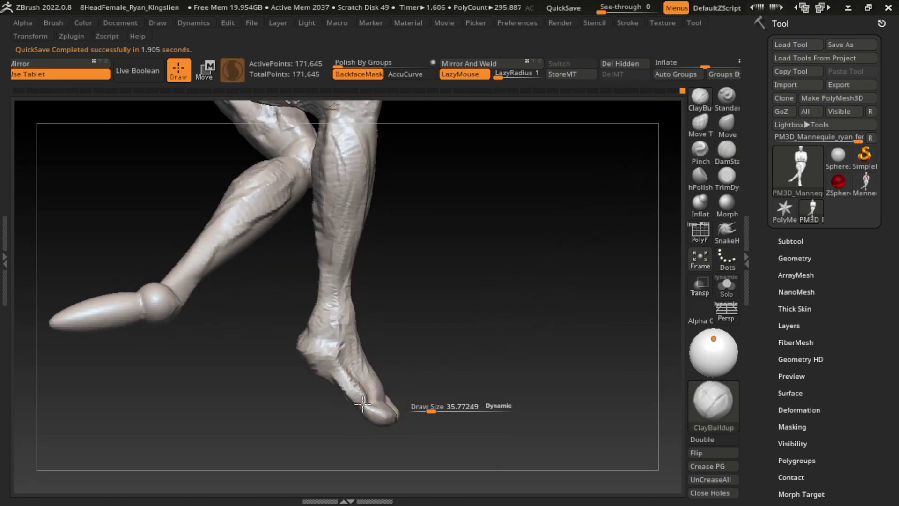
{"action": "mouse_move", "coordinate": [356, 433]}
{"action": "left_mouse_down"}
{"action": "mouse_move", "coordinate": [374, 424]}
{"action": "mouse_move", "coordinate": [370, 382]}
{"action": "mouse_move", "coordinate": [358, 374]}
{"action": "left_mouse_up"}
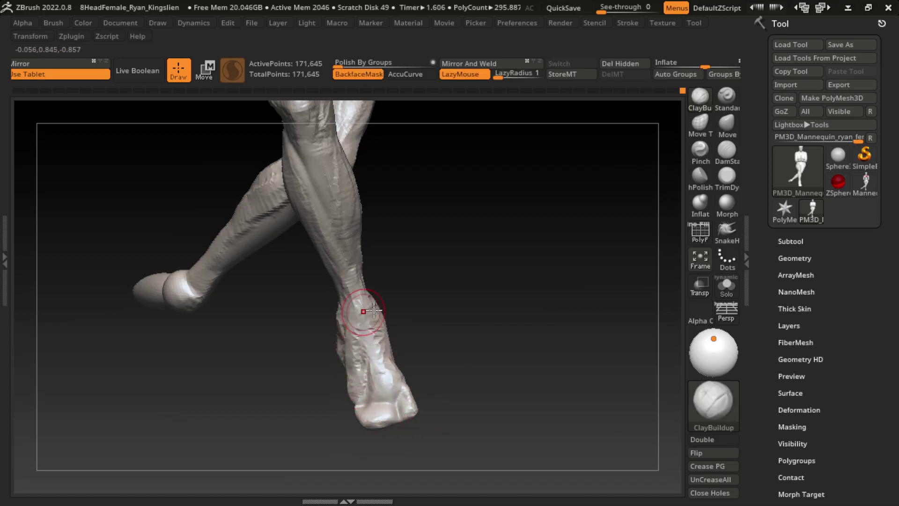
{"action": "mouse_move", "coordinate": [421, 328]}
{"action": "left_mouse_down"}
{"action": "mouse_move", "coordinate": [392, 358]}
{"action": "mouse_move", "coordinate": [361, 331]}
{"action": "mouse_move", "coordinate": [372, 342]}
{"action": "left_mouse_up"}
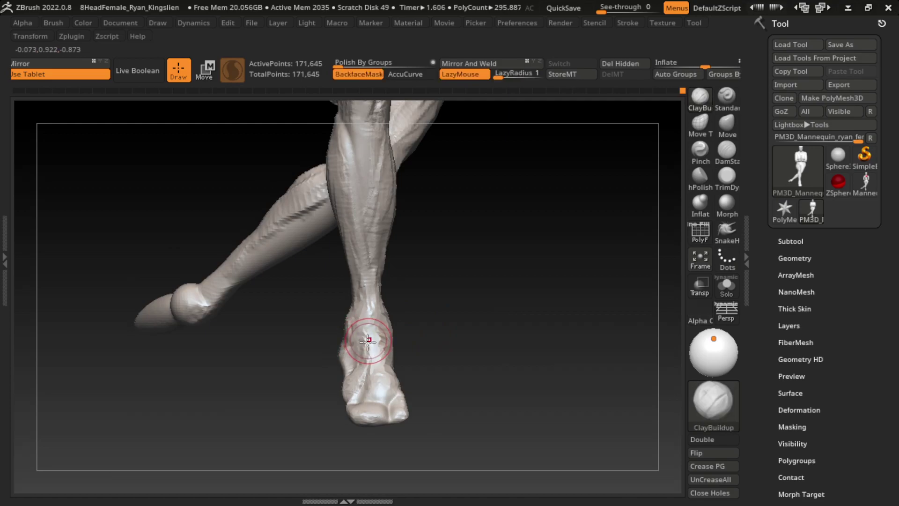
{"action": "mouse_move", "coordinate": [356, 379]}
{"action": "left_mouse_down"}
{"action": "mouse_move", "coordinate": [361, 393]}
{"action": "mouse_move", "coordinate": [389, 385]}
{"action": "left_mouse_up"}
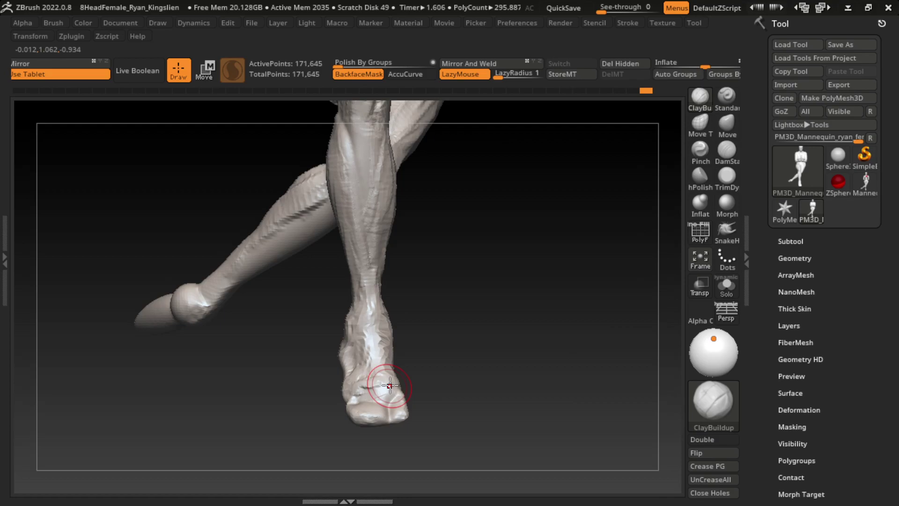
{"action": "left_click_drag", "start_coordinate": [390, 385], "coordinate": [412, 363]}
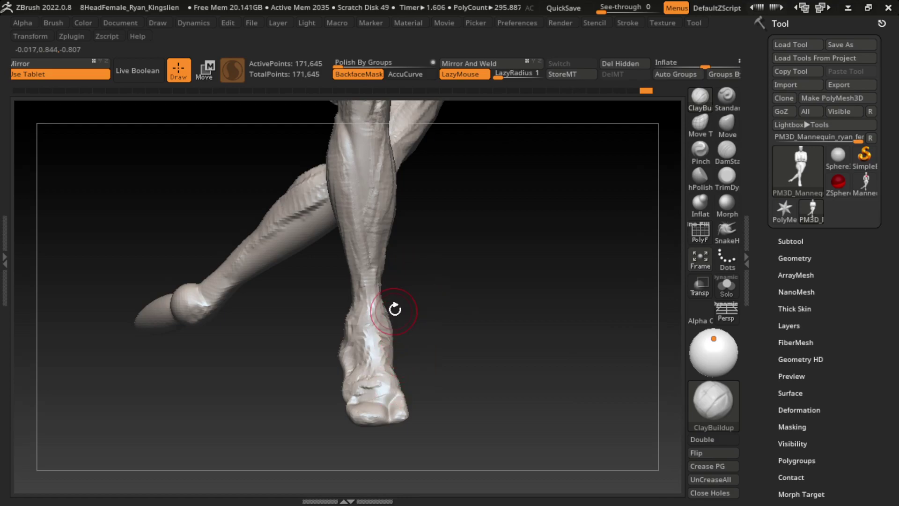
Step: With BackfaceMask off, build up the heel and reshape and smooth the ankle
{"action": "left_click", "coordinate": [358, 74]}
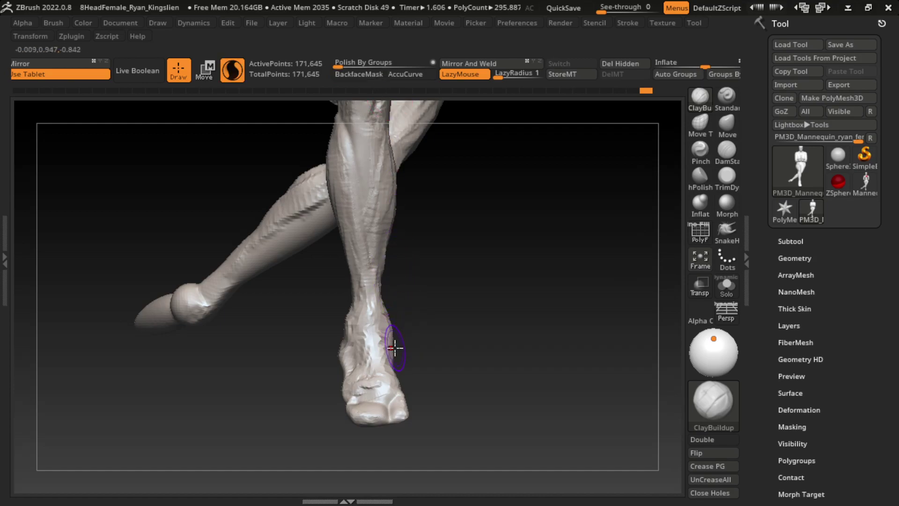
{"action": "left_click", "coordinate": [727, 151]}
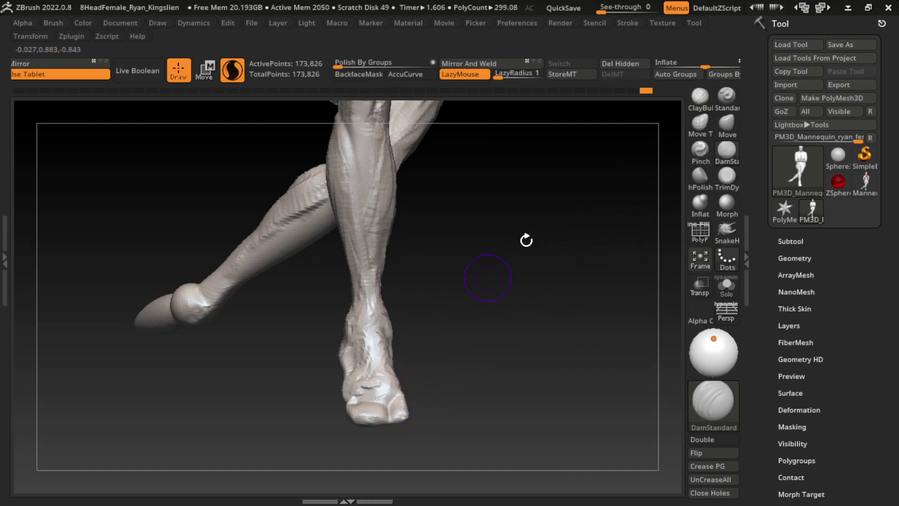
{"action": "left_click", "coordinate": [700, 96]}
{"action": "left_click_drag", "start_coordinate": [541, 287], "coordinate": [464, 335]}
{"action": "mouse_move", "coordinate": [381, 367]}
{"action": "left_mouse_down"}
{"action": "mouse_move", "coordinate": [391, 355]}
{"action": "mouse_move", "coordinate": [399, 387]}
{"action": "mouse_move", "coordinate": [445, 356]}
{"action": "left_mouse_up"}
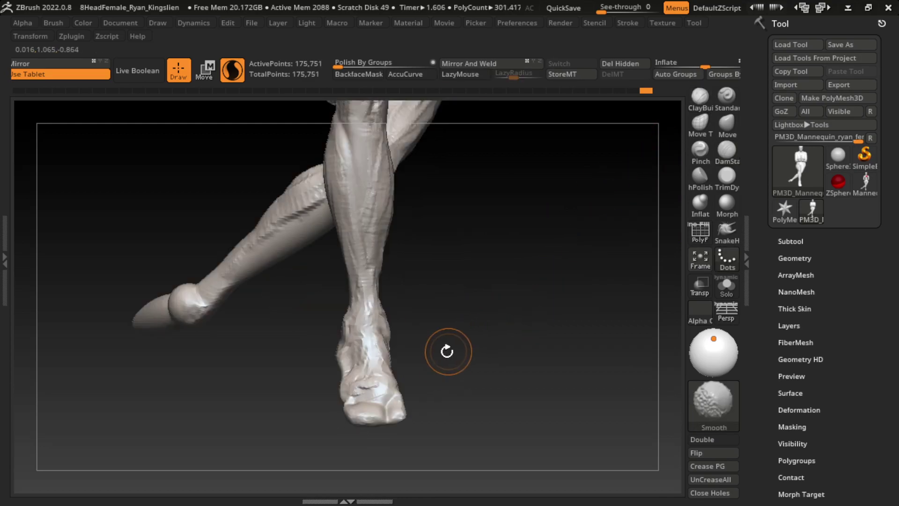
{"action": "mouse_move", "coordinate": [413, 321]}
{"action": "left_mouse_down"}
{"action": "mouse_move", "coordinate": [396, 336]}
{"action": "mouse_move", "coordinate": [395, 352]}
{"action": "left_mouse_up"}
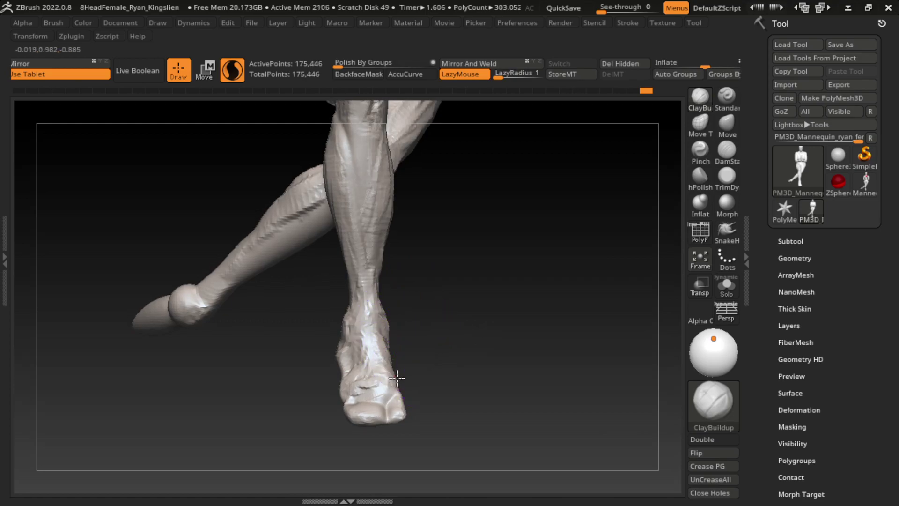
{"action": "mouse_move", "coordinate": [373, 398]}
{"action": "left_mouse_down"}
{"action": "mouse_move", "coordinate": [359, 331]}
{"action": "mouse_move", "coordinate": [352, 370]}
{"action": "mouse_move", "coordinate": [331, 378]}
{"action": "mouse_move", "coordinate": [343, 361]}
{"action": "left_mouse_up"}
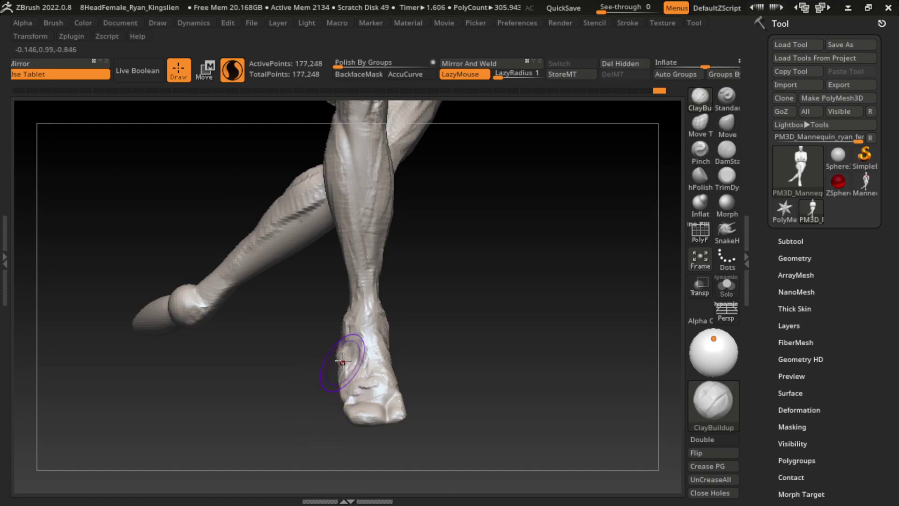
{"action": "left_click_drag", "start_coordinate": [352, 321], "coordinate": [378, 355], "text": "shift"}
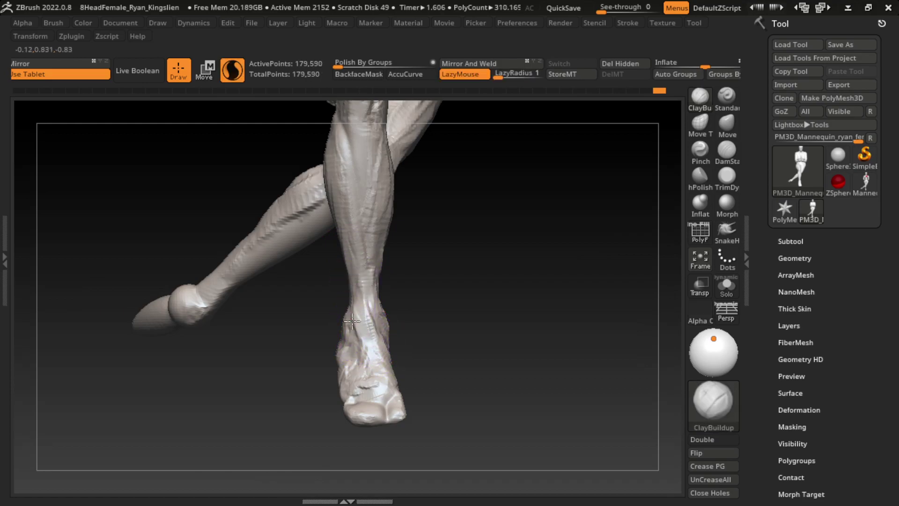
{"action": "mouse_move", "coordinate": [358, 303]}
{"action": "left_mouse_down", "text": "shift"}
{"action": "mouse_move", "coordinate": [375, 315]}
{"action": "mouse_move", "coordinate": [410, 409]}
{"action": "left_mouse_up", "text": "shift"}
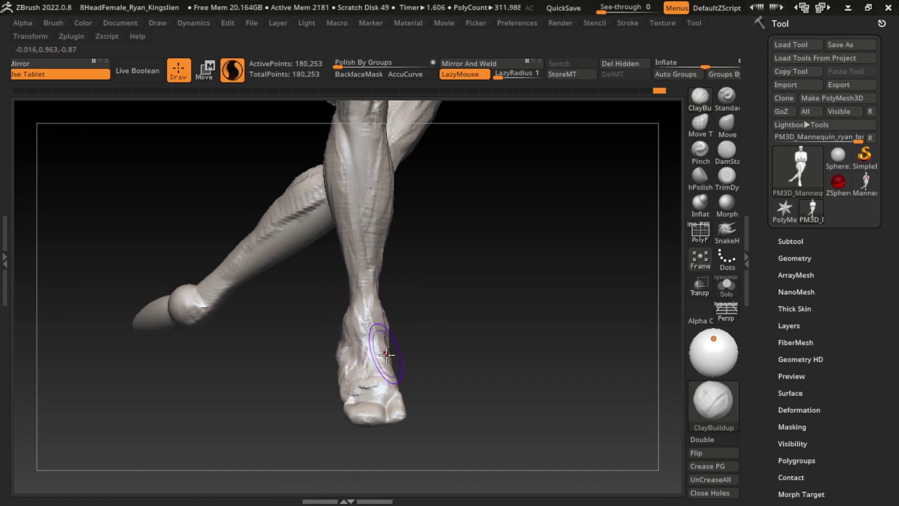
Step: Turn BackfaceMask back on and build up the heel and instep with clay
{"action": "key", "text": "s"}
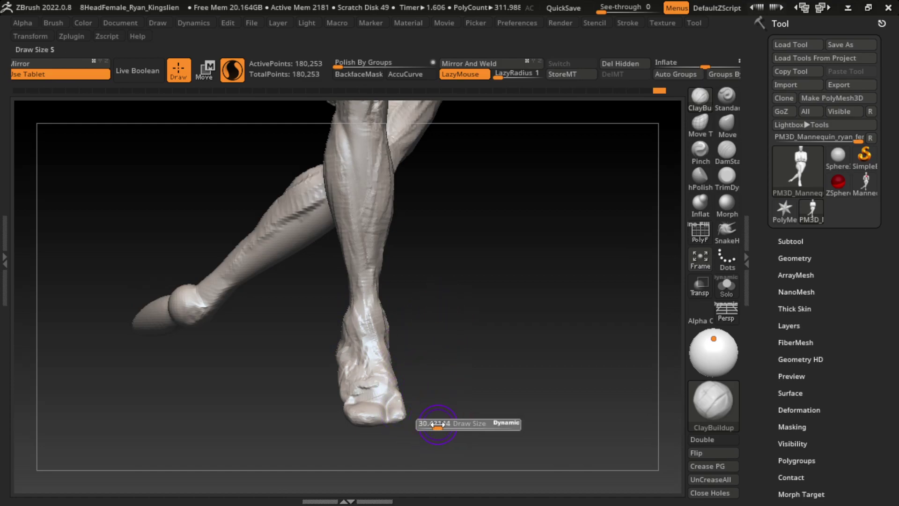
{"action": "left_click", "coordinate": [359, 74]}
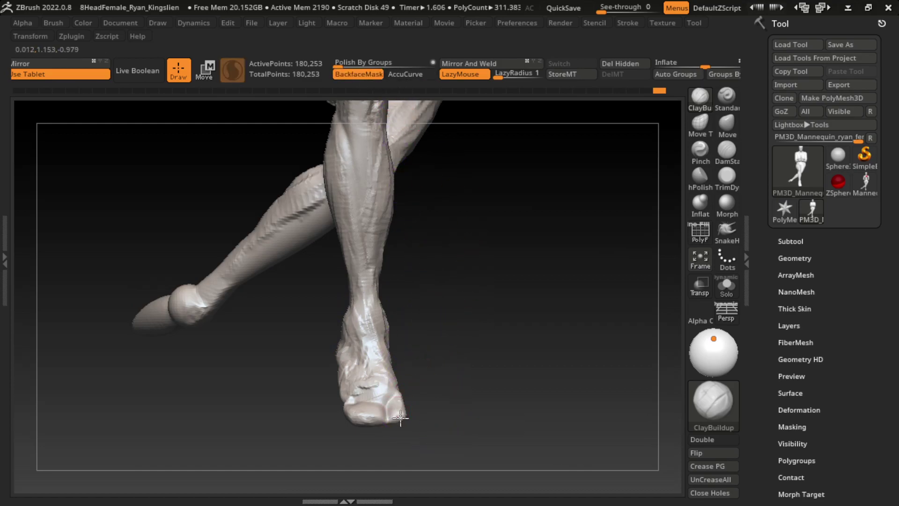
{"action": "left_click_drag", "start_coordinate": [428, 410], "coordinate": [398, 396]}
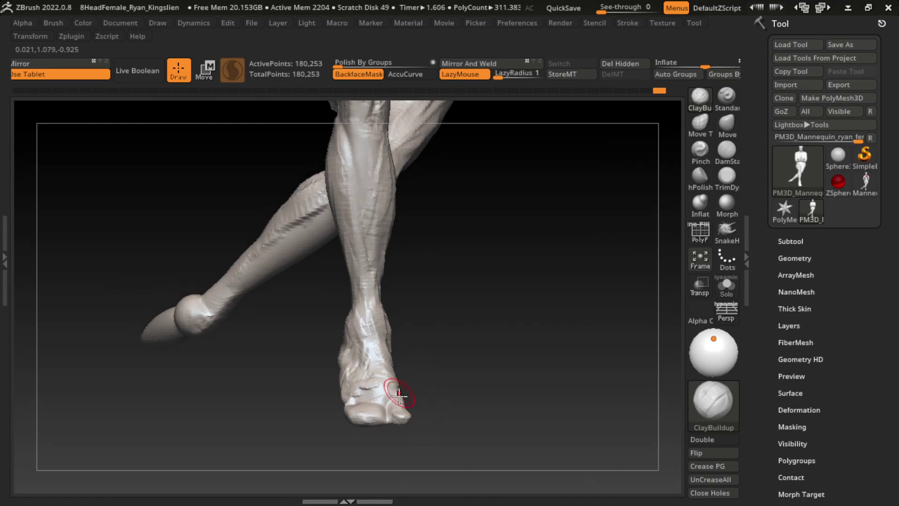
{"action": "left_click_drag", "start_coordinate": [421, 436], "coordinate": [401, 416]}
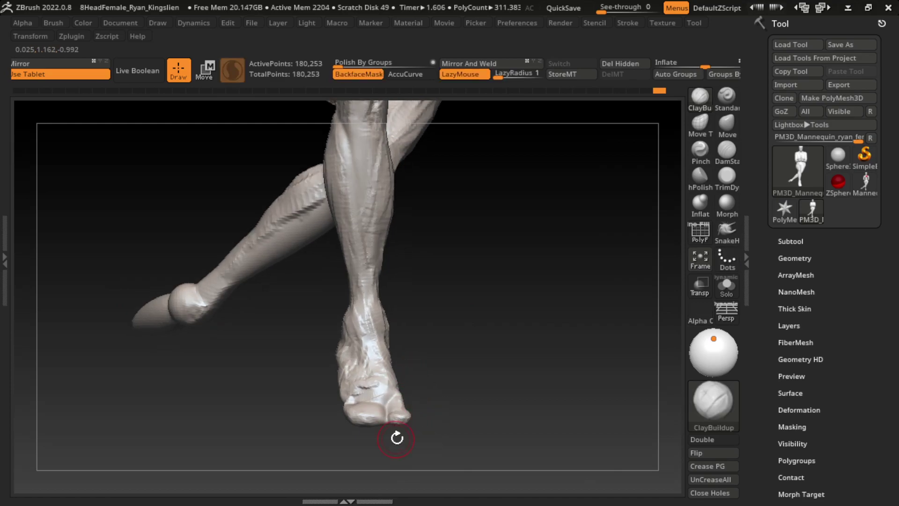
{"action": "left_click", "coordinate": [727, 150]}
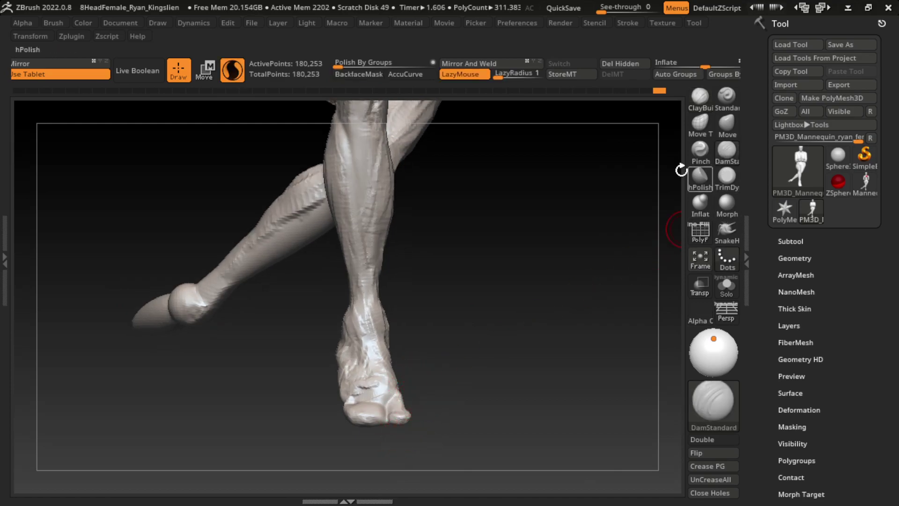
{"action": "left_click_drag", "start_coordinate": [461, 435], "coordinate": [434, 417]}
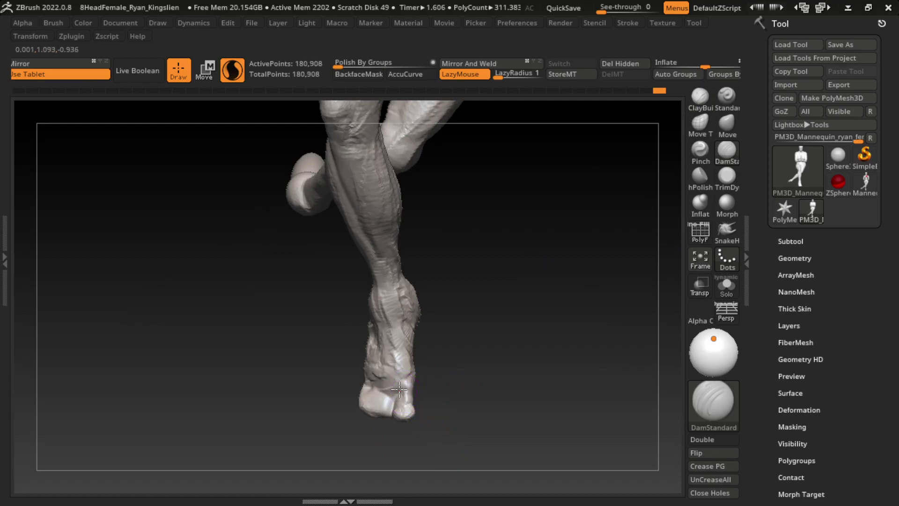
{"action": "mouse_move", "coordinate": [430, 402]}
{"action": "left_mouse_down"}
{"action": "mouse_move", "coordinate": [449, 400]}
{"action": "mouse_move", "coordinate": [442, 392]}
{"action": "mouse_move", "coordinate": [468, 373]}
{"action": "left_mouse_up"}
{"action": "left_click", "coordinate": [699, 97]}
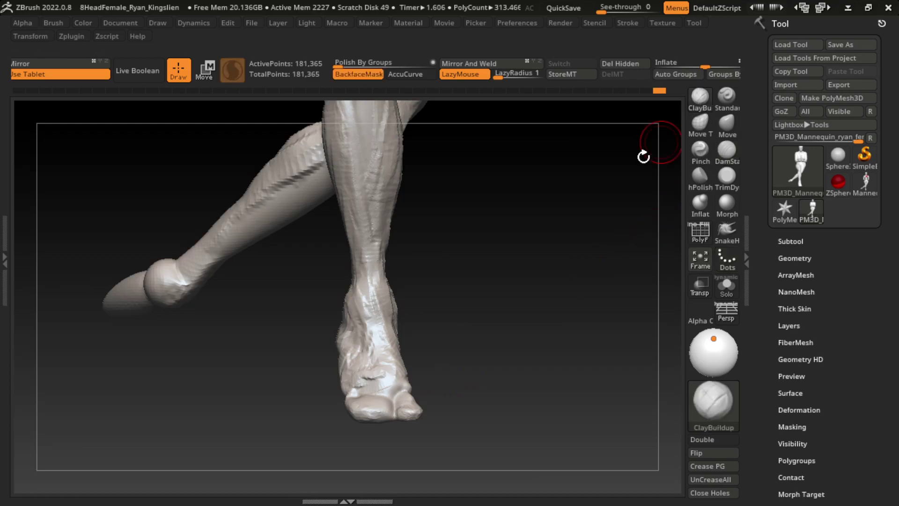
{"action": "left_click_drag", "start_coordinate": [412, 384], "coordinate": [408, 386]}
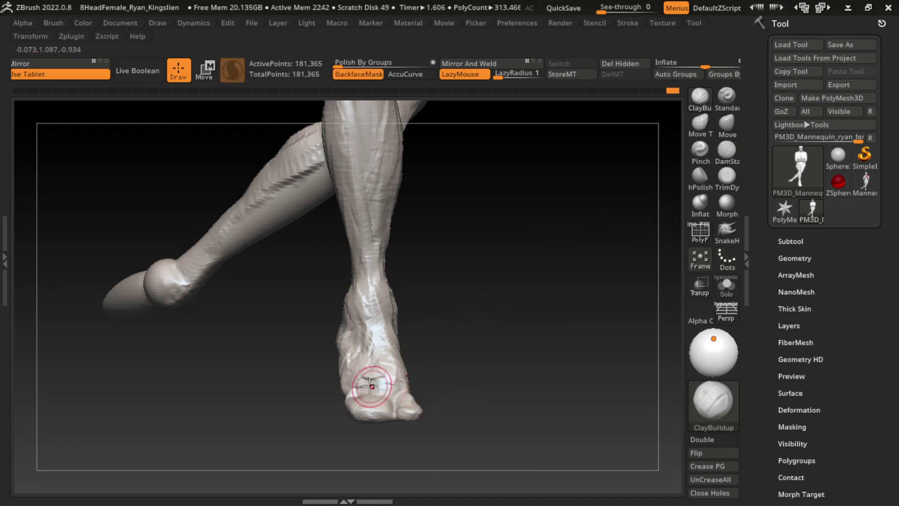
{"action": "left_click_drag", "start_coordinate": [392, 389], "coordinate": [362, 388]}
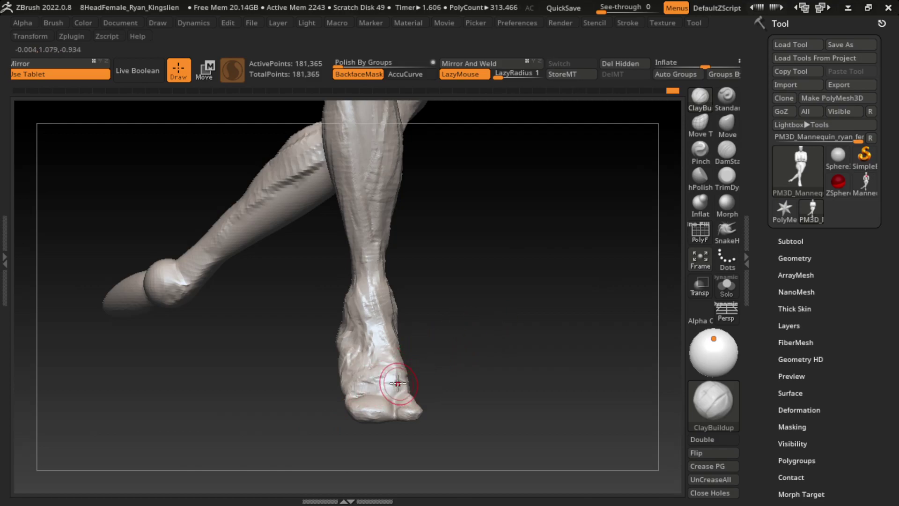
Step: With BackfaceMask off, carve crease lines across the toes and build up their underside
{"action": "key", "text": "s"}
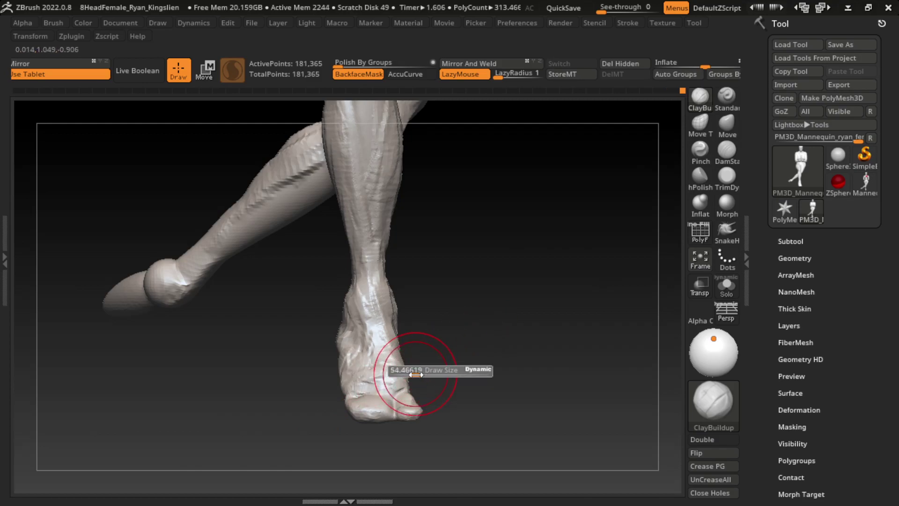
{"action": "left_click_drag", "start_coordinate": [407, 373], "coordinate": [375, 367]}
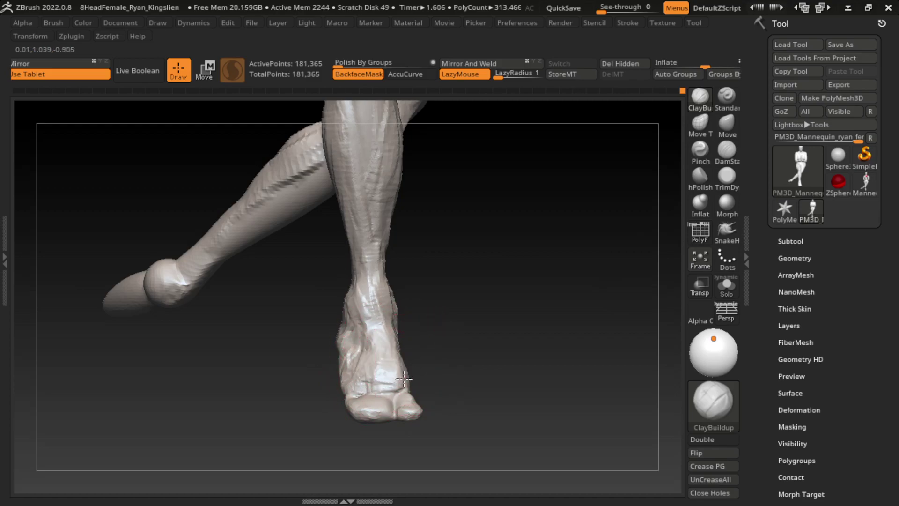
{"action": "key", "text": "s"}
{"action": "mouse_move", "coordinate": [465, 386]}
{"action": "left_mouse_down", "text": "alt"}
{"action": "mouse_move", "coordinate": [459, 439]}
{"action": "mouse_move", "coordinate": [445, 458]}
{"action": "mouse_move", "coordinate": [464, 411]}
{"action": "mouse_move", "coordinate": [482, 445]}
{"action": "mouse_move", "coordinate": [465, 317]}
{"action": "left_mouse_up", "text": "alt"}
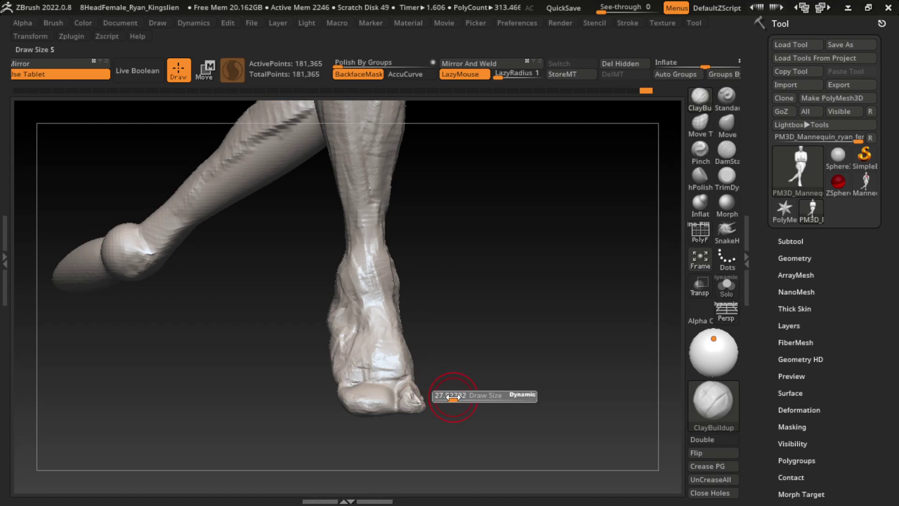
{"action": "left_click", "coordinate": [359, 74]}
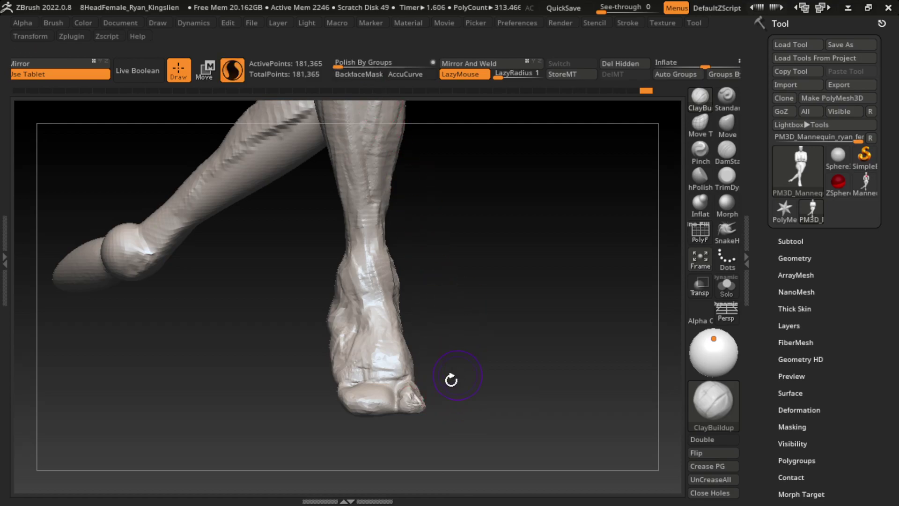
{"action": "left_click", "coordinate": [734, 164]}
{"action": "mouse_move", "coordinate": [377, 378]}
{"action": "left_mouse_down"}
{"action": "mouse_move", "coordinate": [358, 403]}
{"action": "mouse_move", "coordinate": [375, 375]}
{"action": "left_mouse_up"}
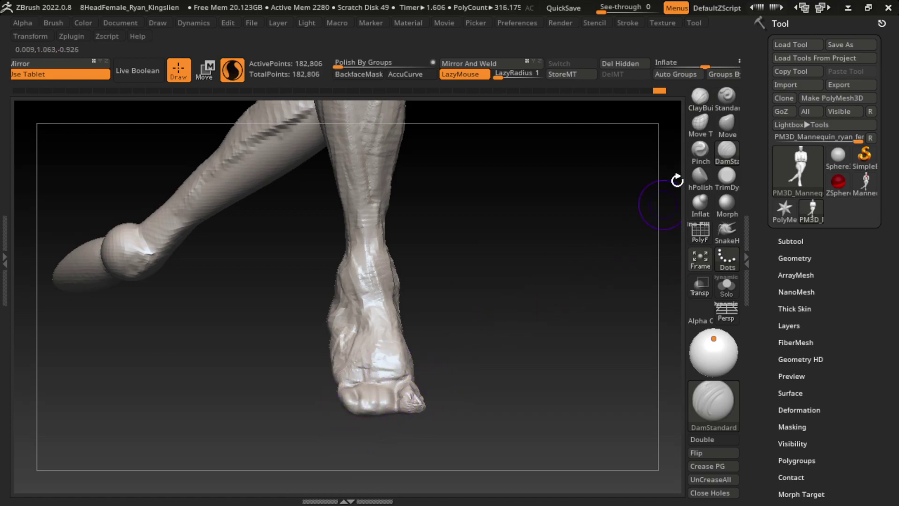
{"action": "left_click", "coordinate": [700, 96]}
{"action": "mouse_move", "coordinate": [403, 424]}
{"action": "left_mouse_down"}
{"action": "mouse_move", "coordinate": [358, 411]}
{"action": "mouse_move", "coordinate": [346, 434]}
{"action": "left_mouse_up"}
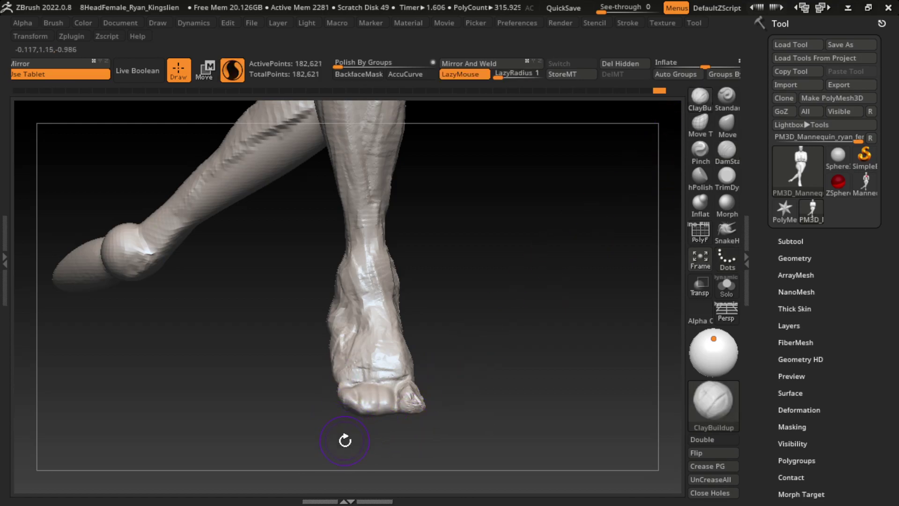
Step: Carve grooves separating the toes with DamStandard
{"action": "key", "text": "space"}
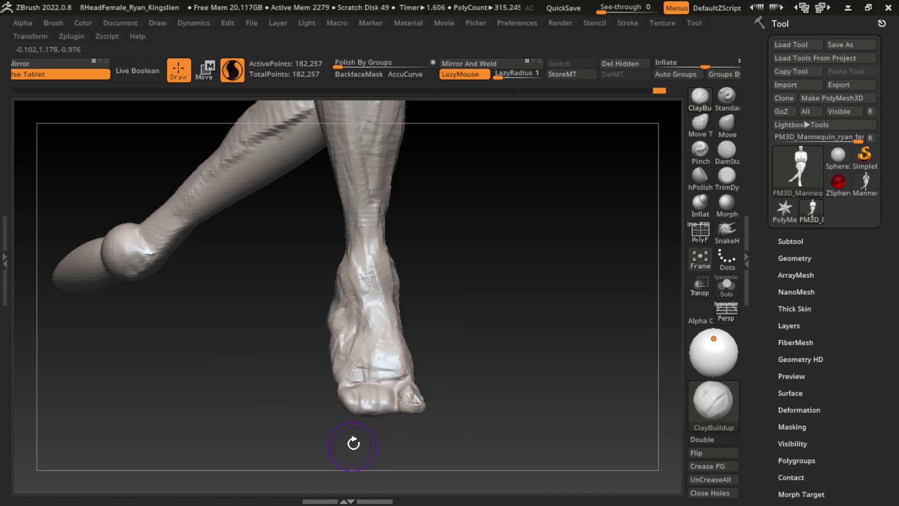
{"action": "left_click", "coordinate": [726, 150]}
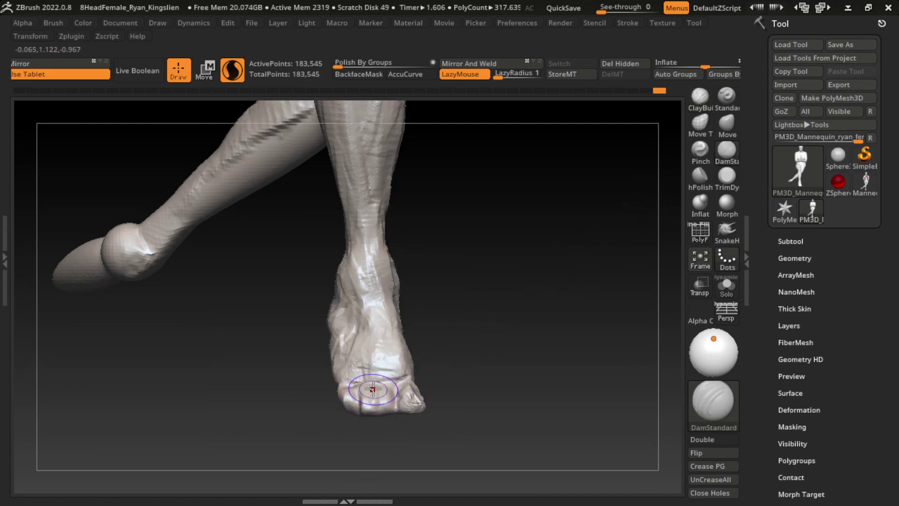
{"action": "mouse_move", "coordinate": [369, 384]}
{"action": "left_mouse_down"}
{"action": "mouse_move", "coordinate": [368, 412]}
{"action": "mouse_move", "coordinate": [391, 413]}
{"action": "mouse_move", "coordinate": [385, 386]}
{"action": "mouse_move", "coordinate": [384, 410]}
{"action": "mouse_move", "coordinate": [373, 409]}
{"action": "mouse_move", "coordinate": [393, 410]}
{"action": "mouse_move", "coordinate": [370, 390]}
{"action": "left_mouse_up"}
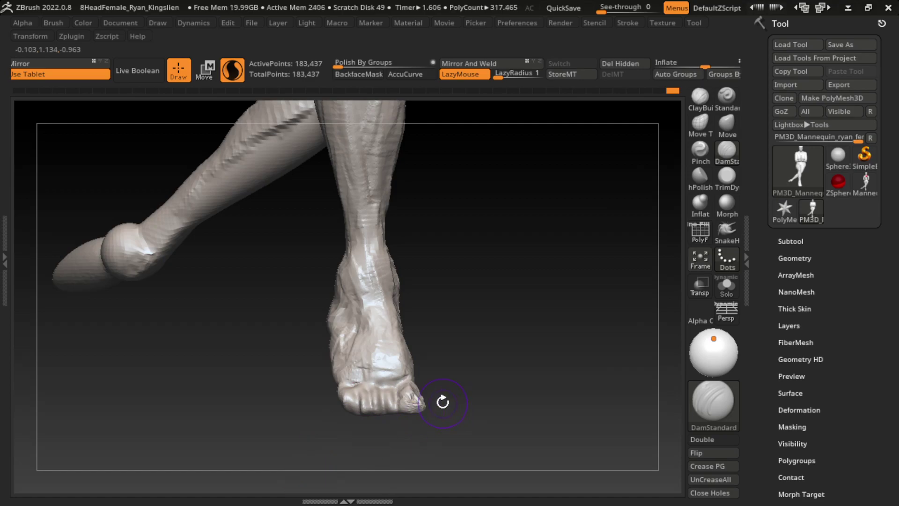
{"action": "key", "text": "shift"}
Step: Switch back to ClayBuildup and build up the knee region of the crossed legs
{"action": "left_click_drag", "start_coordinate": [437, 416], "coordinate": [534, 359], "text": "shift"}
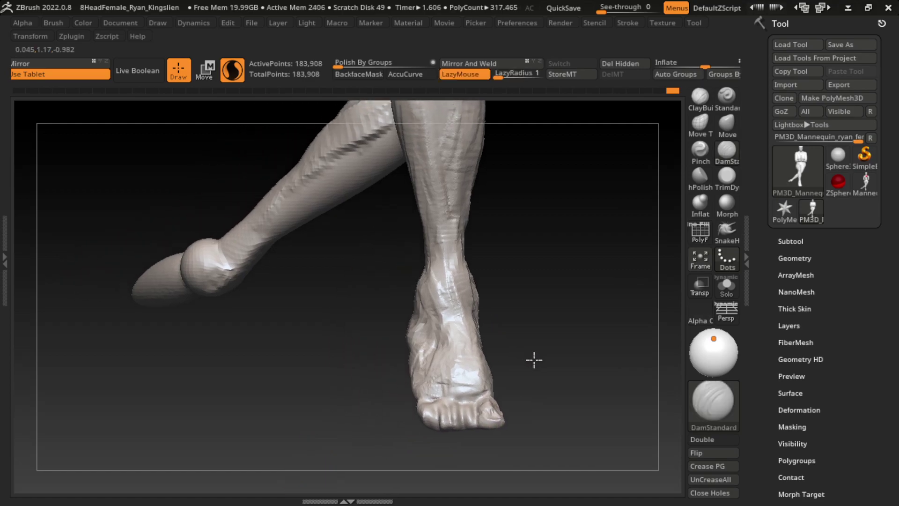
{"action": "mouse_move", "coordinate": [337, 354]}
{"action": "left_mouse_down"}
{"action": "mouse_move", "coordinate": [315, 279]}
{"action": "mouse_move", "coordinate": [505, 279]}
{"action": "left_mouse_up"}
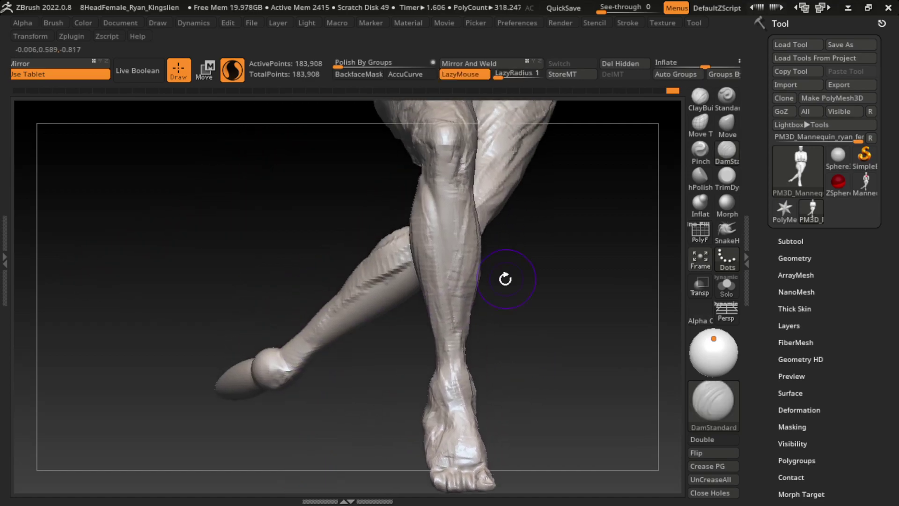
{"action": "key", "text": "b"}
{"action": "key", "text": "c"}
{"action": "key", "text": "b"}
{"action": "mouse_move", "coordinate": [392, 342]}
{"action": "left_mouse_down"}
{"action": "mouse_move", "coordinate": [515, 298]}
{"action": "mouse_move", "coordinate": [388, 232]}
{"action": "left_mouse_up"}
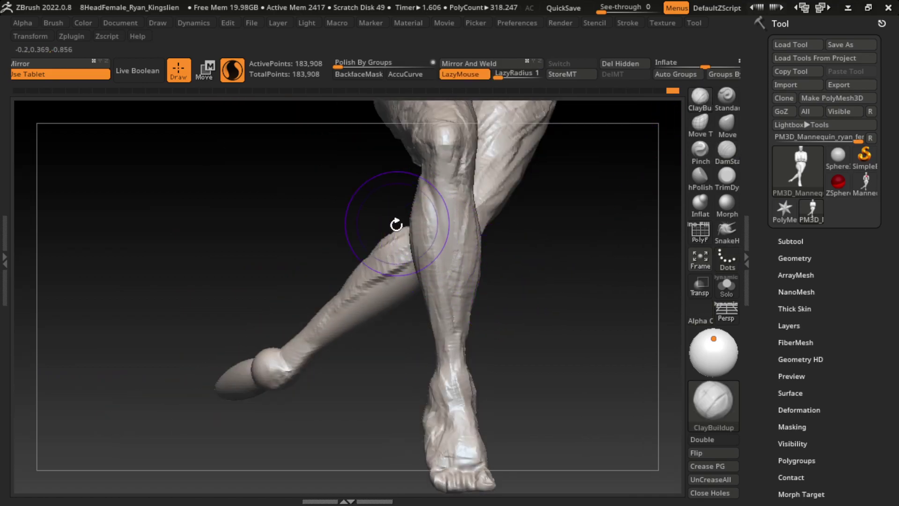
{"action": "mouse_move", "coordinate": [345, 361]}
{"action": "left_mouse_down"}
{"action": "mouse_move", "coordinate": [385, 209]}
{"action": "mouse_move", "coordinate": [416, 209]}
{"action": "mouse_move", "coordinate": [412, 234]}
{"action": "left_mouse_up"}
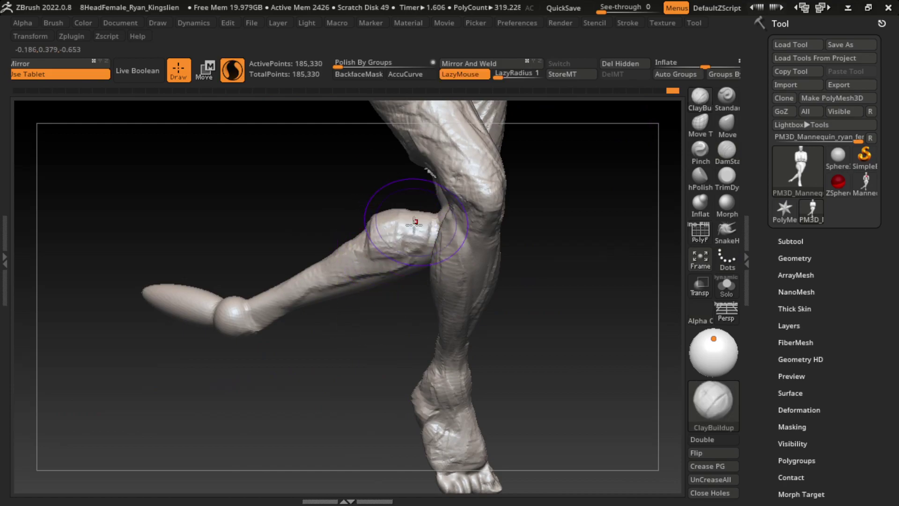
{"action": "left_click_drag", "start_coordinate": [545, 309], "coordinate": [535, 311]}
Step: Build up the raised leg's knee and shin with ClayBuildup strokes
{"action": "mouse_move", "coordinate": [382, 201]}
{"action": "left_mouse_down"}
{"action": "mouse_move", "coordinate": [407, 230]}
{"action": "mouse_move", "coordinate": [398, 270]}
{"action": "mouse_move", "coordinate": [356, 293]}
{"action": "mouse_move", "coordinate": [342, 323]}
{"action": "left_mouse_up"}
{"action": "mouse_move", "coordinate": [346, 281]}
{"action": "left_mouse_down"}
{"action": "mouse_move", "coordinate": [337, 327]}
{"action": "mouse_move", "coordinate": [378, 258]}
{"action": "mouse_move", "coordinate": [335, 373]}
{"action": "left_mouse_up"}
{"action": "mouse_move", "coordinate": [463, 300]}
{"action": "left_mouse_down"}
{"action": "mouse_move", "coordinate": [530, 321]}
{"action": "mouse_move", "coordinate": [403, 265]}
{"action": "mouse_move", "coordinate": [377, 220]}
{"action": "left_mouse_up"}
{"action": "mouse_move", "coordinate": [467, 295]}
{"action": "left_mouse_down"}
{"action": "mouse_move", "coordinate": [390, 255]}
{"action": "mouse_move", "coordinate": [459, 321]}
{"action": "left_mouse_up"}
{"action": "left_click_drag", "start_coordinate": [516, 291], "coordinate": [590, 317]}
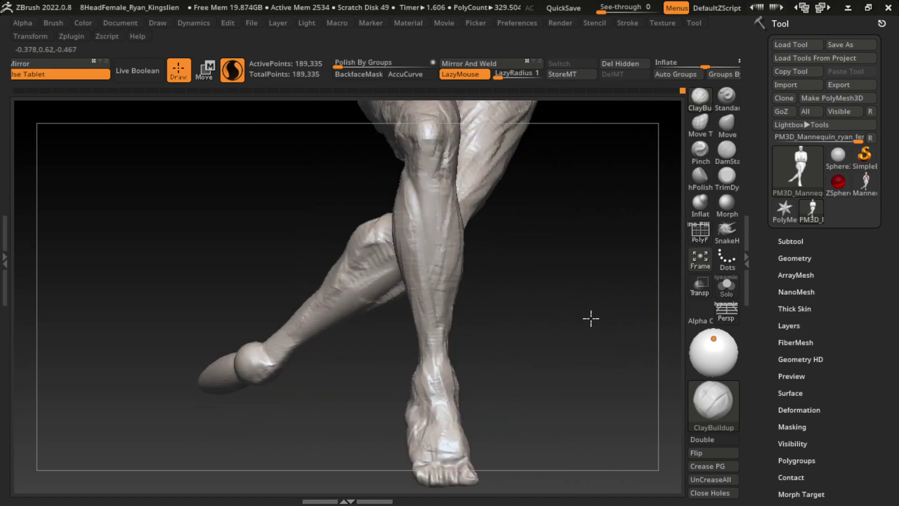
{"action": "left_click_drag", "start_coordinate": [398, 263], "coordinate": [349, 317]}
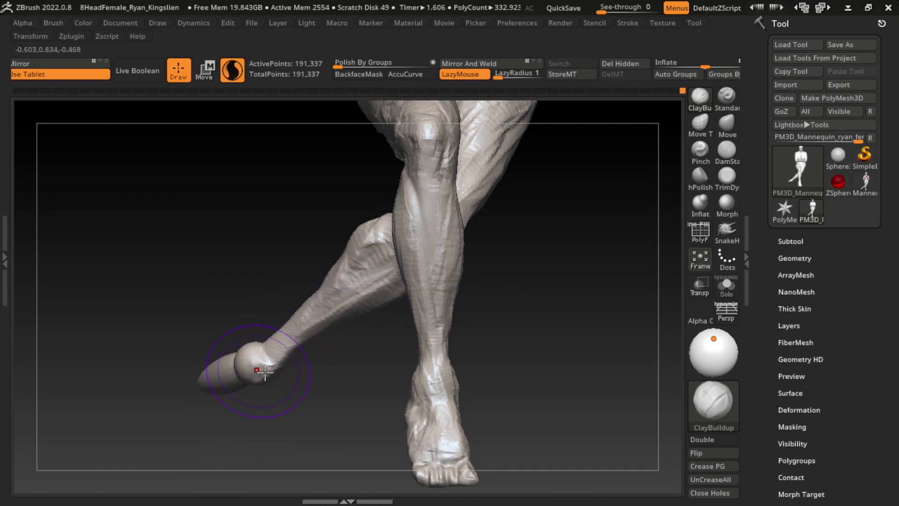
Step: Add clay to the raised knee and fill out the raised foot and ankle
{"action": "mouse_move", "coordinate": [256, 375]}
{"action": "left_mouse_down"}
{"action": "mouse_move", "coordinate": [312, 387]}
{"action": "mouse_move", "coordinate": [255, 370]}
{"action": "left_mouse_up"}
{"action": "mouse_move", "coordinate": [232, 312]}
{"action": "left_mouse_down"}
{"action": "mouse_move", "coordinate": [272, 309]}
{"action": "mouse_move", "coordinate": [259, 278]}
{"action": "mouse_move", "coordinate": [252, 296]}
{"action": "left_mouse_up"}
{"action": "left_click_drag", "start_coordinate": [248, 262], "coordinate": [261, 255]}
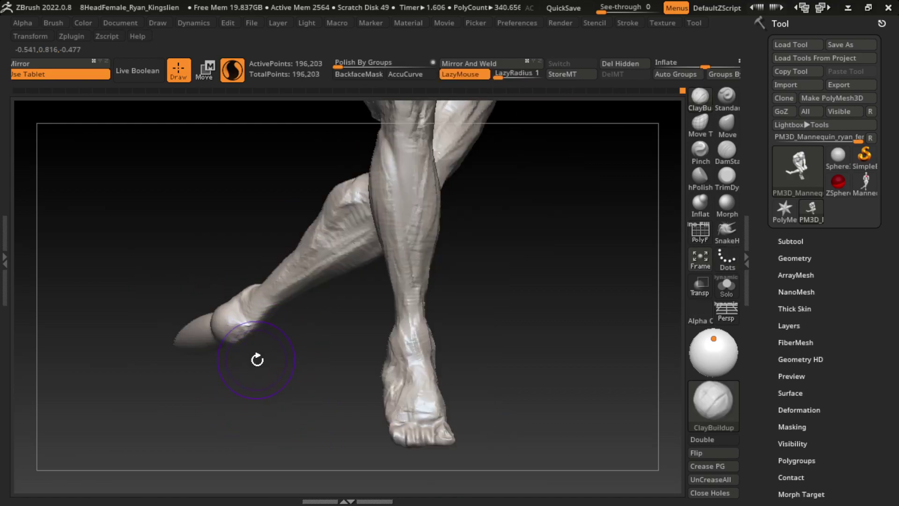
{"action": "left_click_drag", "start_coordinate": [257, 359], "coordinate": [300, 354]}
{"action": "left_click_drag", "start_coordinate": [309, 305], "coordinate": [289, 272]}
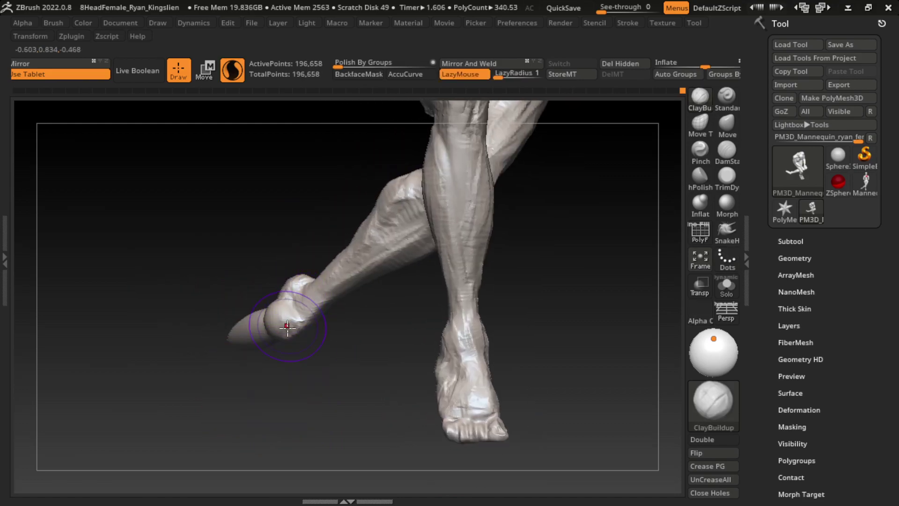
{"action": "left_click_drag", "start_coordinate": [287, 327], "coordinate": [328, 300]}
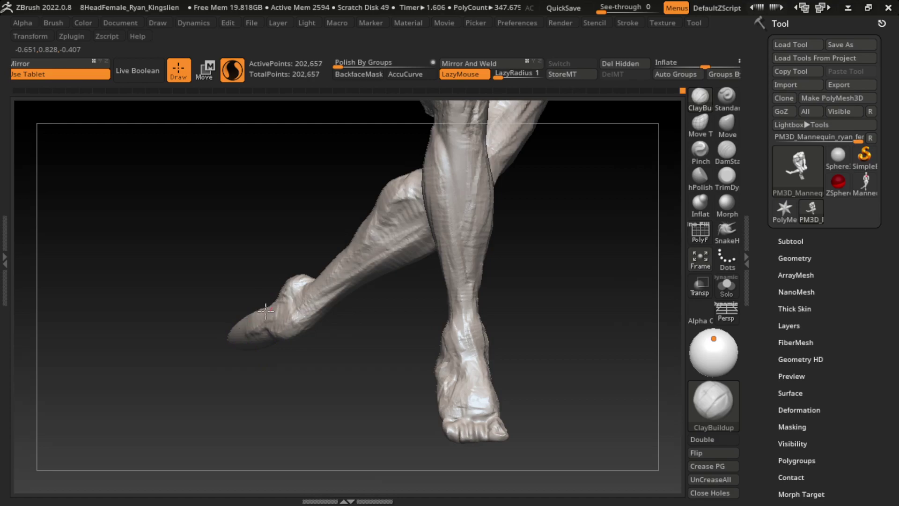
Step: Try reshaping the raised foot's heel, undo it, then smooth the sole instead
{"action": "left_click_drag", "start_coordinate": [266, 348], "coordinate": [277, 347]}
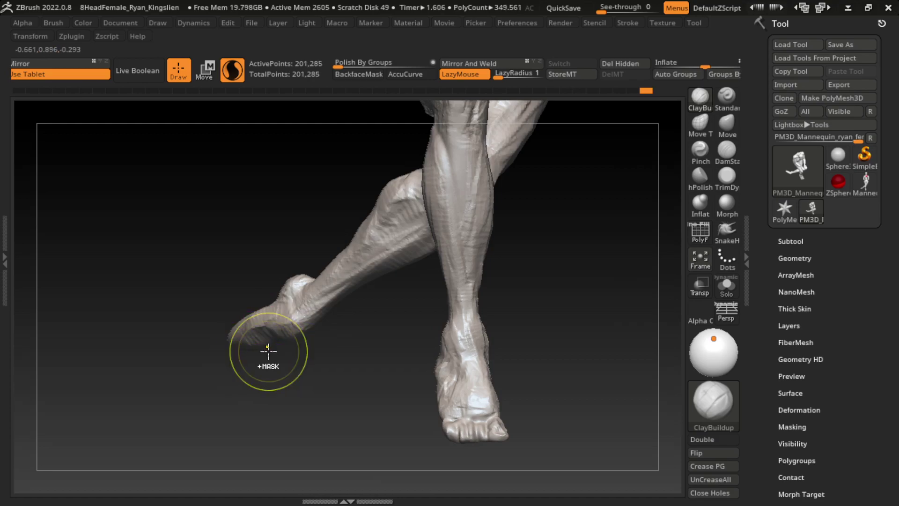
{"action": "key", "text": "ctrl+z"}
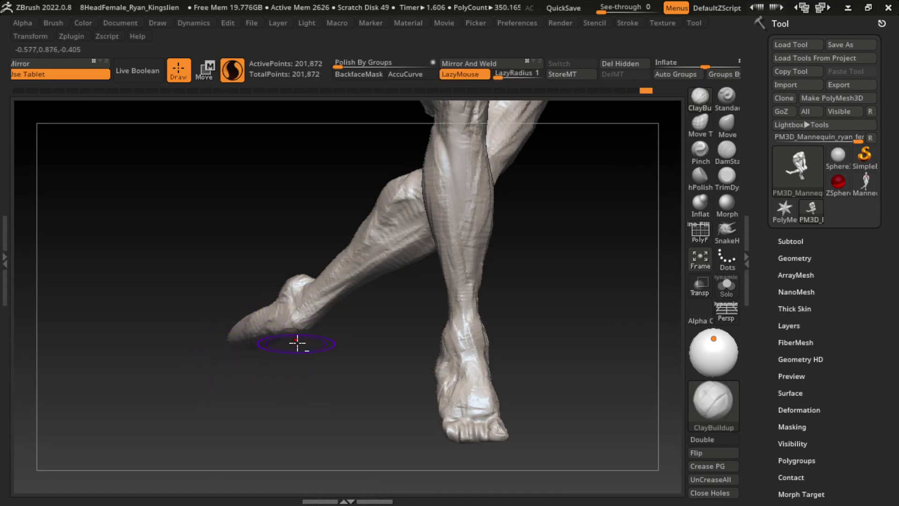
{"action": "mouse_move", "coordinate": [176, 427]}
{"action": "left_mouse_down"}
{"action": "mouse_move", "coordinate": [304, 394]}
{"action": "mouse_move", "coordinate": [254, 347]}
{"action": "left_mouse_up"}
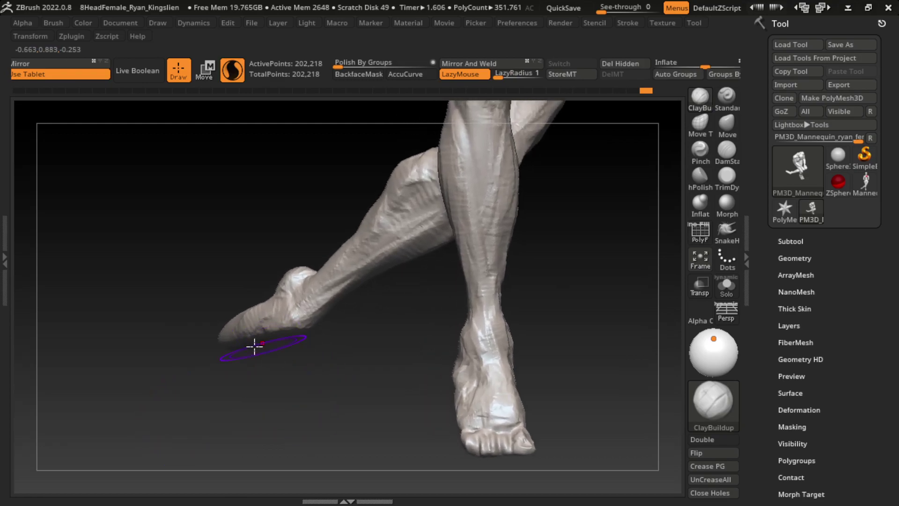
{"action": "left_click_drag", "start_coordinate": [262, 294], "coordinate": [266, 282]}
{"action": "mouse_move", "coordinate": [309, 393]}
{"action": "left_mouse_down"}
{"action": "mouse_move", "coordinate": [501, 185]}
{"action": "mouse_move", "coordinate": [502, 169]}
{"action": "mouse_move", "coordinate": [442, 336]}
{"action": "left_mouse_up"}
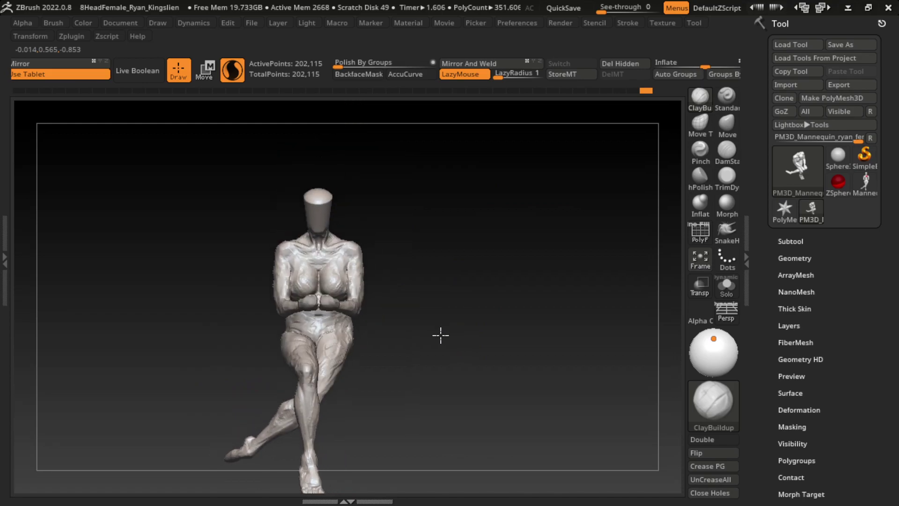
Step: Append a Cube3D mesh as a new subtool
{"action": "key", "text": "s"}
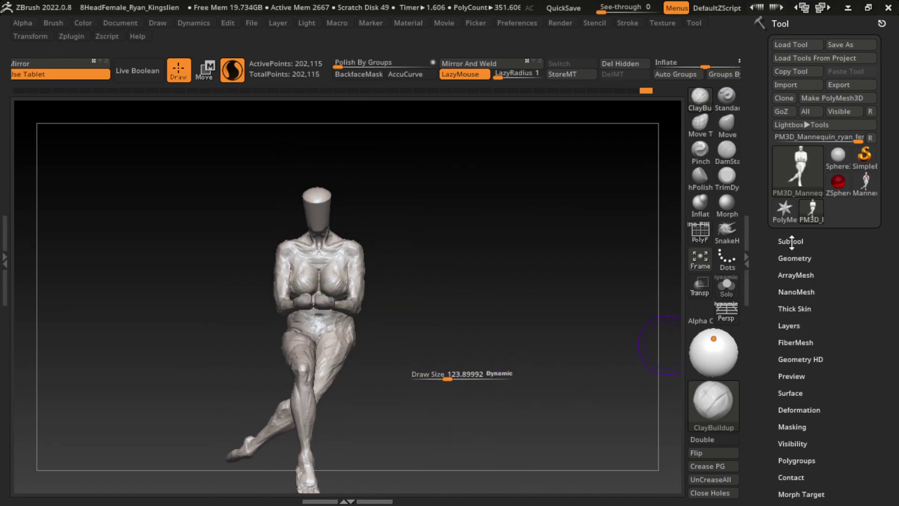
{"action": "left_click", "coordinate": [792, 241]}
{"action": "left_click", "coordinate": [846, 291]}
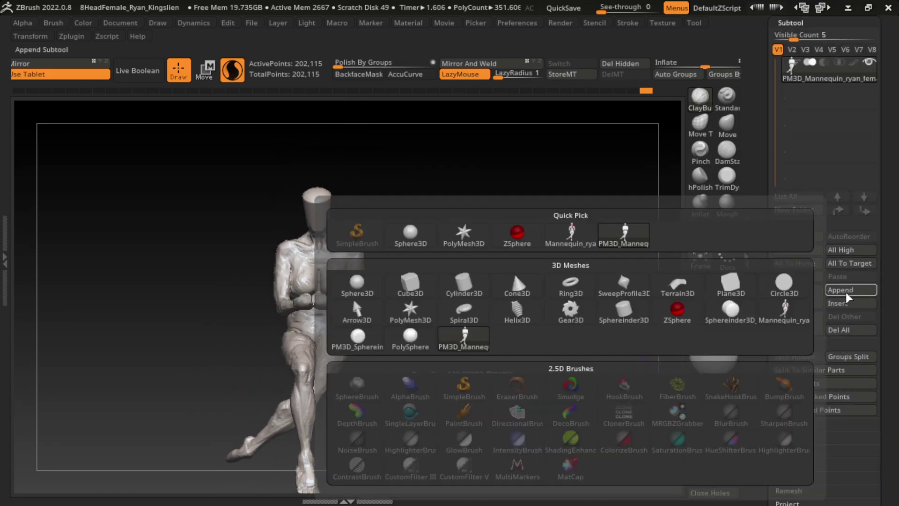
{"action": "left_click", "coordinate": [410, 283]}
Step: Shrink the cube, lower it beneath the figure and turn on perspective
{"action": "key", "text": "w"}
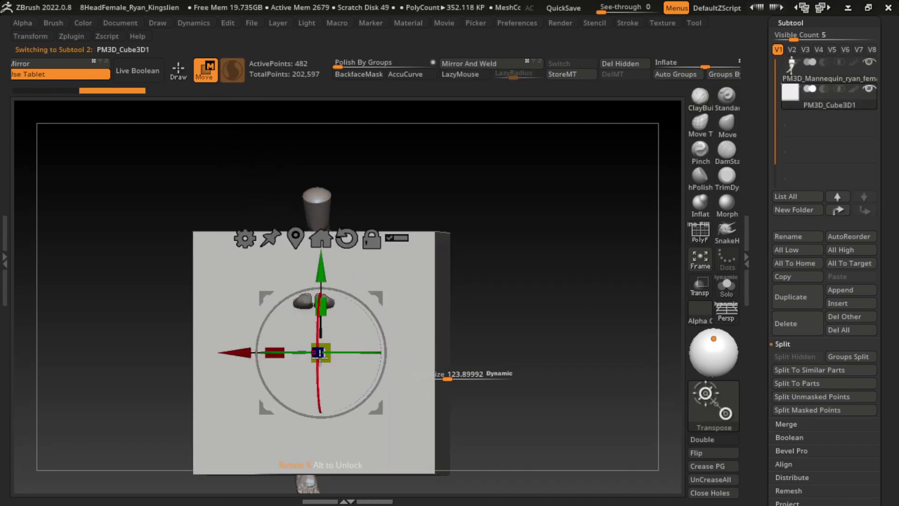
{"action": "left_click_drag", "start_coordinate": [319, 354], "coordinate": [328, 361]}
{"action": "left_click_drag", "start_coordinate": [317, 262], "coordinate": [316, 330]}
{"action": "left_click_drag", "start_coordinate": [321, 417], "coordinate": [349, 430]}
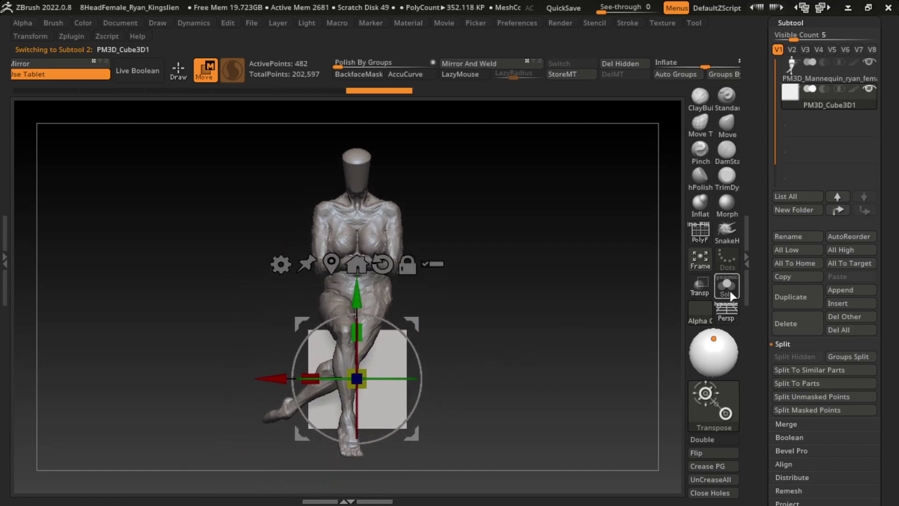
{"action": "left_click", "coordinate": [726, 311]}
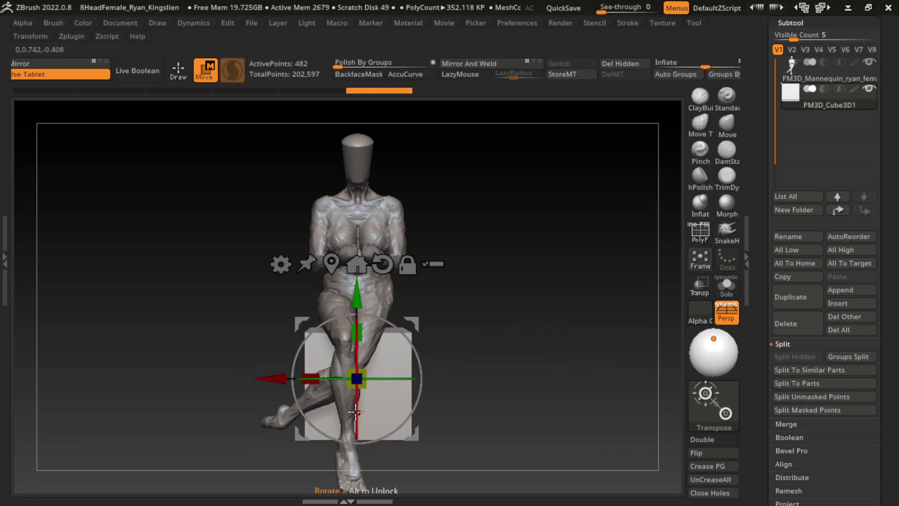
{"action": "mouse_move", "coordinate": [358, 413]}
{"action": "left_mouse_down"}
{"action": "mouse_move", "coordinate": [387, 382]}
{"action": "mouse_move", "coordinate": [459, 358]}
{"action": "left_mouse_up"}
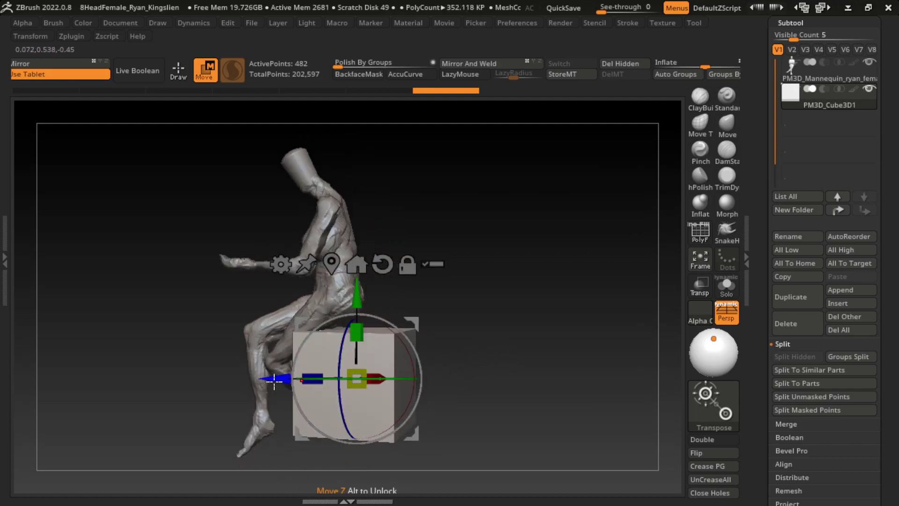
Step: Raise the cube up under the thighs and stretch it taller as a seat
{"action": "left_click_drag", "start_coordinate": [274, 381], "coordinate": [292, 381]}
{"action": "left_click_drag", "start_coordinate": [468, 346], "coordinate": [559, 336]}
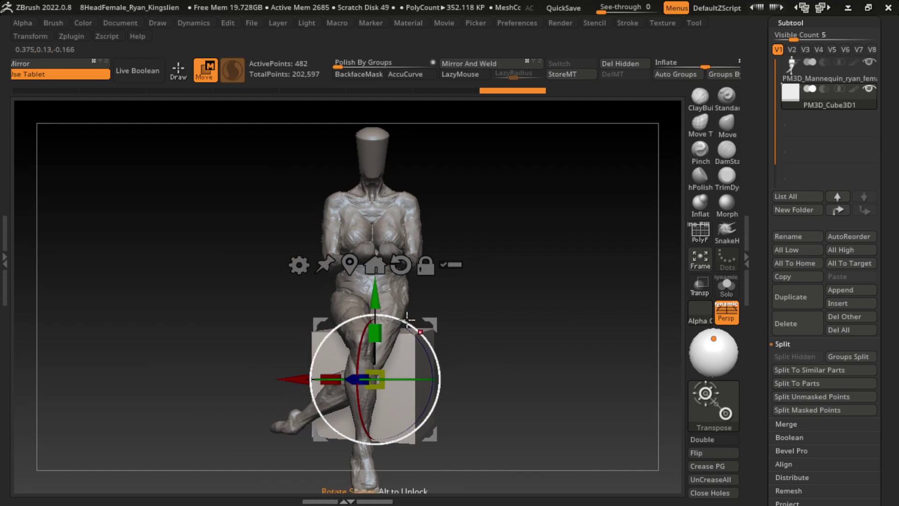
{"action": "left_click_drag", "start_coordinate": [375, 295], "coordinate": [375, 281]}
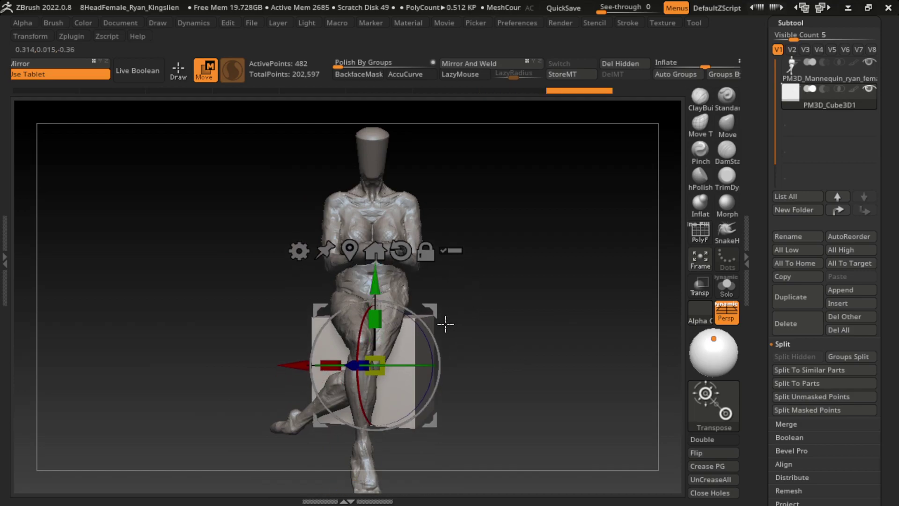
{"action": "left_click_drag", "start_coordinate": [375, 319], "coordinate": [376, 319]}
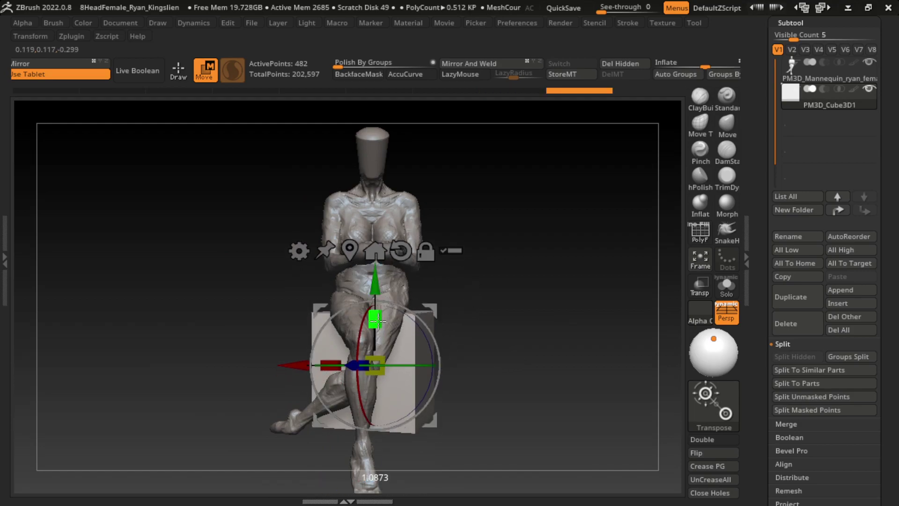
{"action": "key", "text": "ctrl+z"}
{"action": "key", "text": "ctrl+z"}
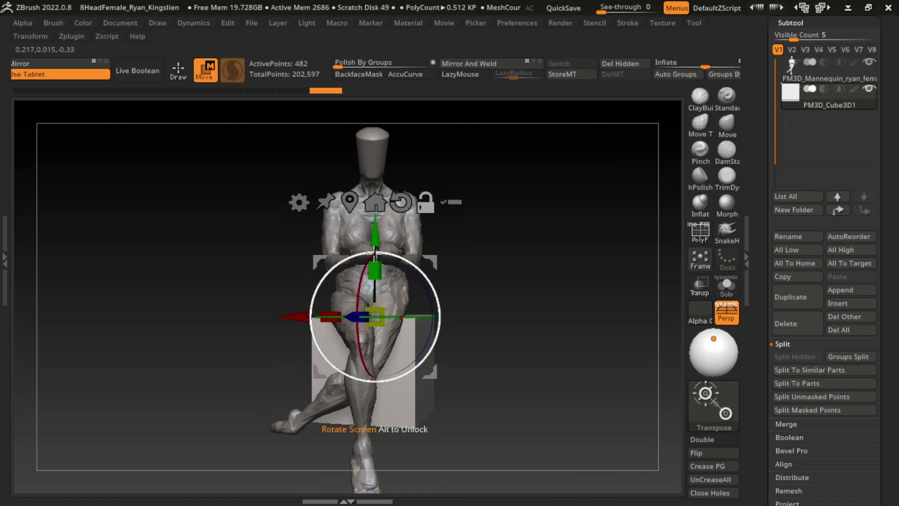
{"action": "left_click_drag", "start_coordinate": [375, 267], "coordinate": [377, 266]}
{"action": "key", "text": "q"}
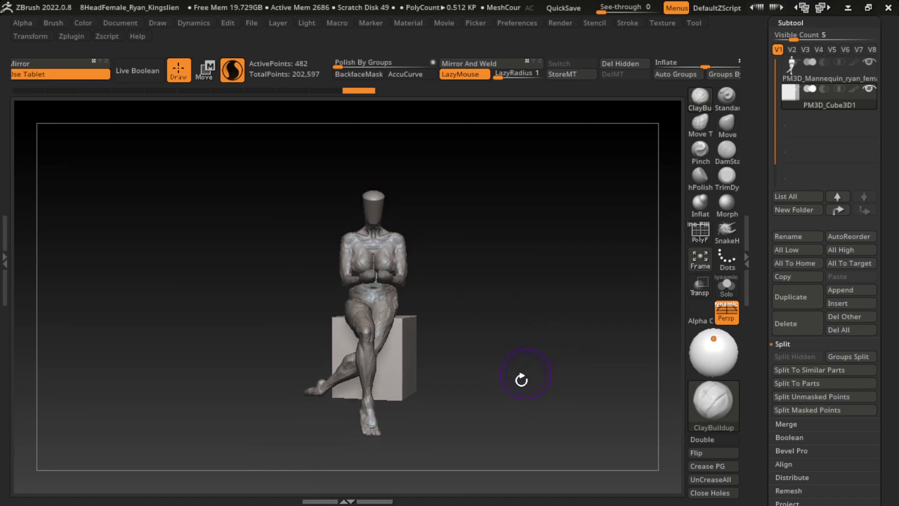
Step: Select the mannequin subtool, enlarge the brush and zoom in on the figure
{"action": "left_click_drag", "start_coordinate": [523, 410], "coordinate": [489, 415]}
{"action": "left_click", "coordinate": [337, 324], "text": "alt"}
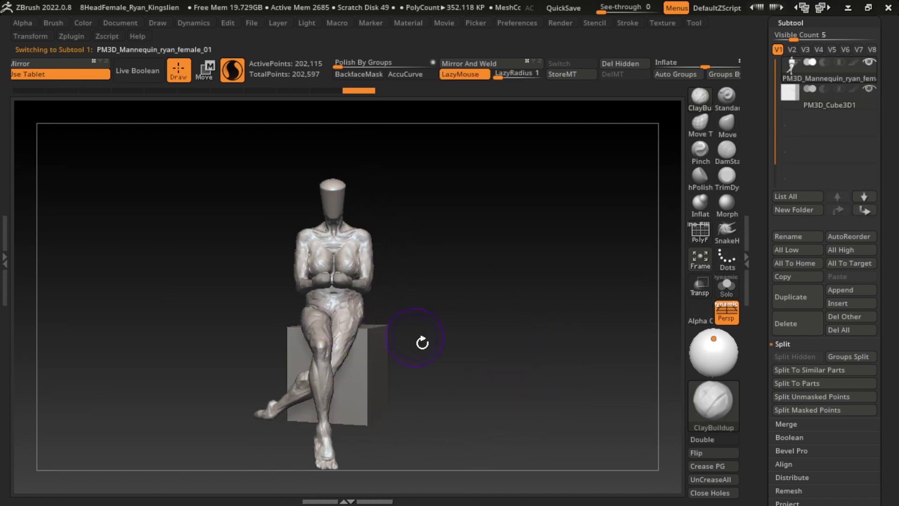
{"action": "key", "text": "s"}
{"action": "left_click_drag", "start_coordinate": [422, 343], "coordinate": [433, 358]}
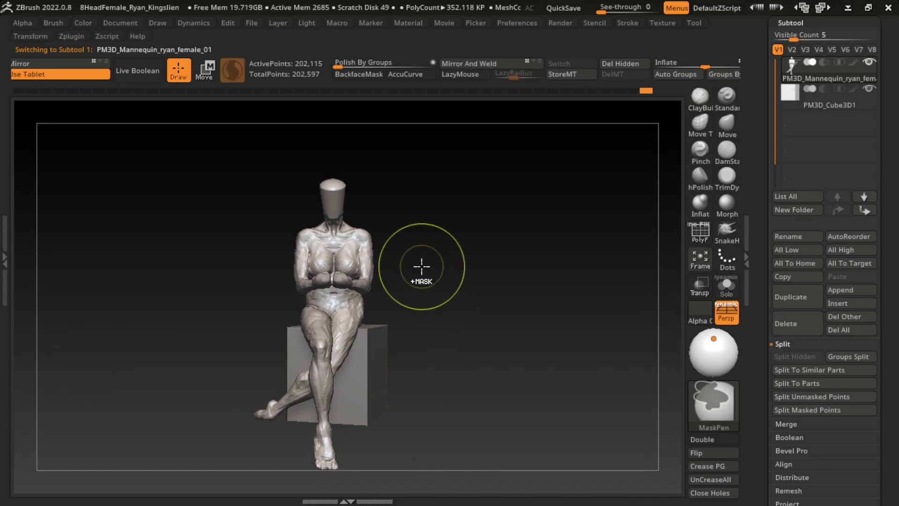
{"action": "mouse_move", "coordinate": [446, 293]}
{"action": "left_mouse_down", "text": "alt"}
{"action": "mouse_move", "coordinate": [470, 273]}
{"action": "mouse_move", "coordinate": [366, 208]}
{"action": "left_mouse_up", "text": "alt"}
{"action": "key", "text": "w"}
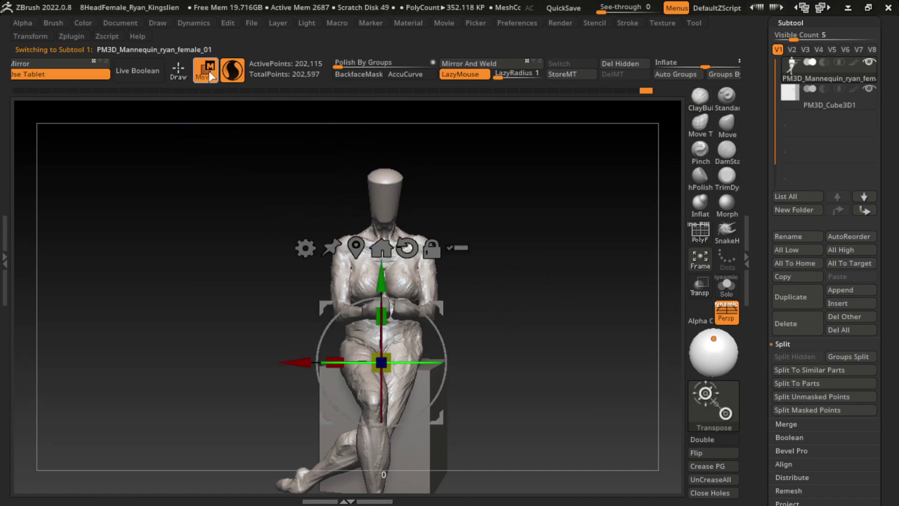
{"action": "key", "text": "q"}
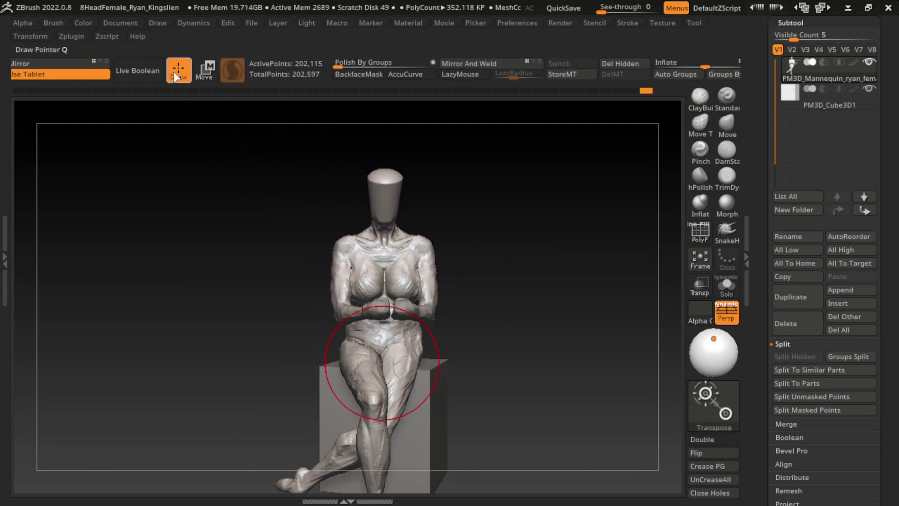
Step: Mask the lower body and raise the unmasked upper body with the gizmo
{"action": "mouse_move", "coordinate": [300, 150]}
{"action": "left_mouse_down", "text": "ctrl"}
{"action": "mouse_move", "coordinate": [427, 330]}
{"action": "mouse_move", "coordinate": [347, 144]}
{"action": "left_mouse_up", "text": "ctrl"}
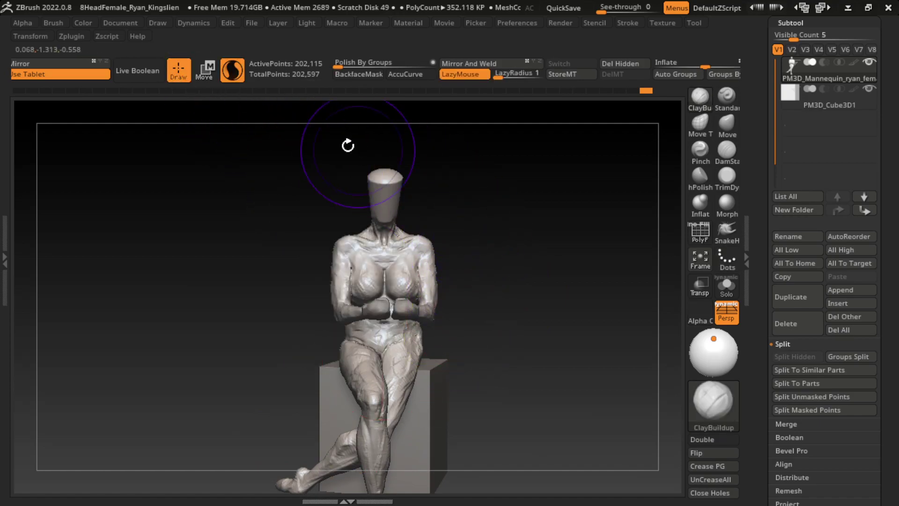
{"action": "key", "text": "l"}
{"action": "left_click_drag", "start_coordinate": [291, 136], "coordinate": [491, 335], "text": "ctrl"}
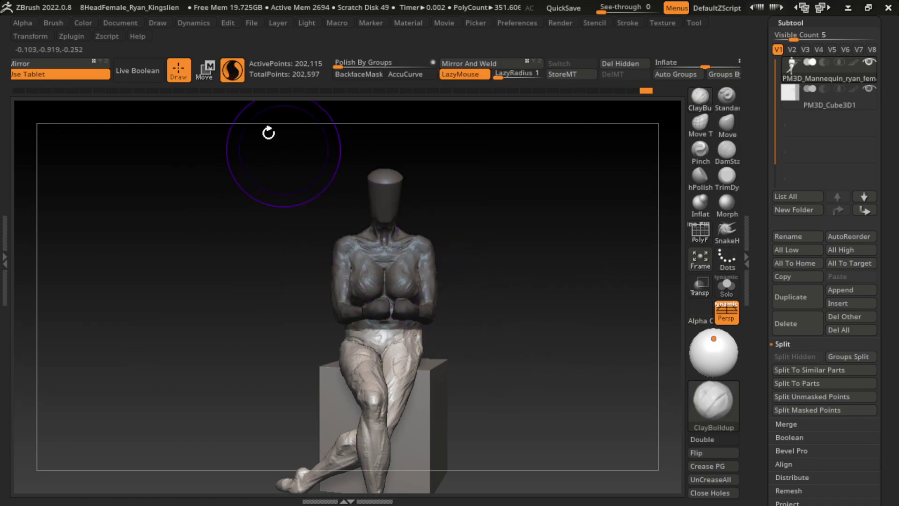
{"action": "left_click", "coordinate": [267, 134], "text": "ctrl"}
{"action": "key", "text": "w"}
{"action": "left_click_drag", "start_coordinate": [380, 268], "coordinate": [380, 255]}
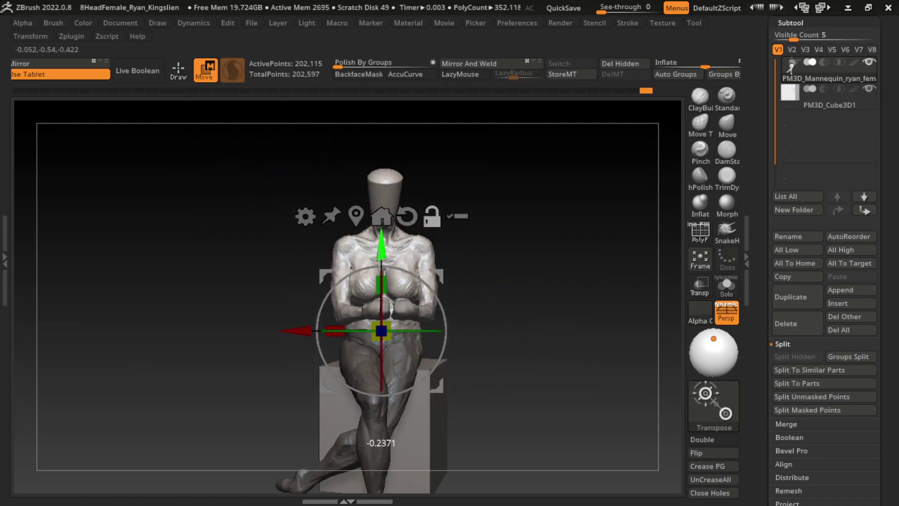
{"action": "key", "text": "q"}
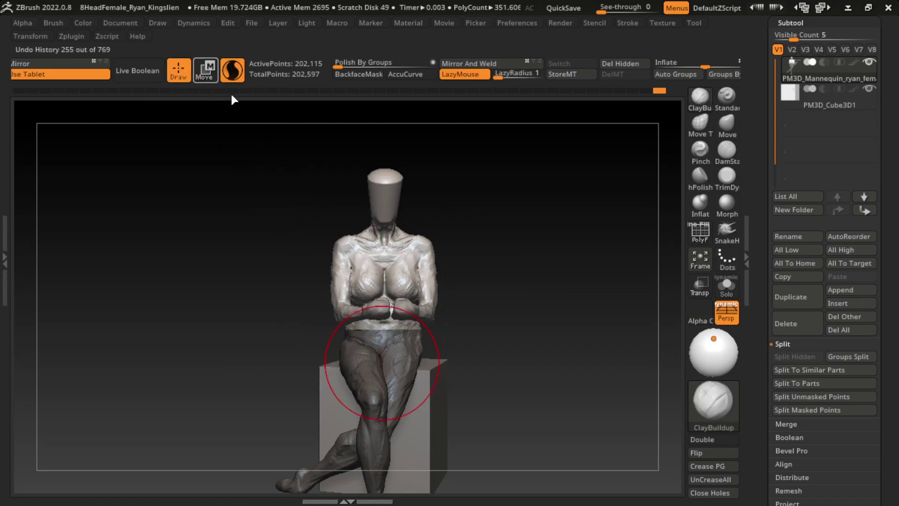
Step: Re-mask the legs and tilt the upper body slightly with the gizmo
{"action": "left_click", "coordinate": [461, 351], "text": "ctrl"}
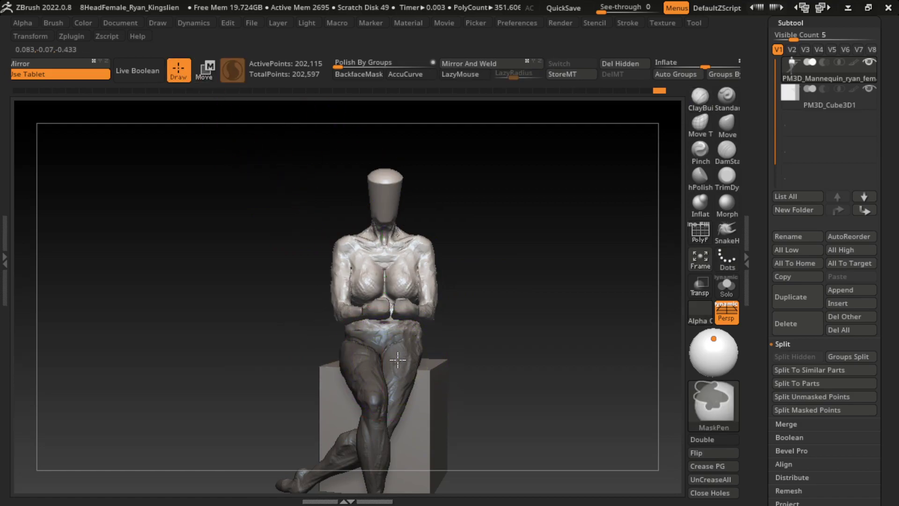
{"action": "left_click", "coordinate": [464, 285], "text": "ctrl"}
{"action": "key", "text": "w"}
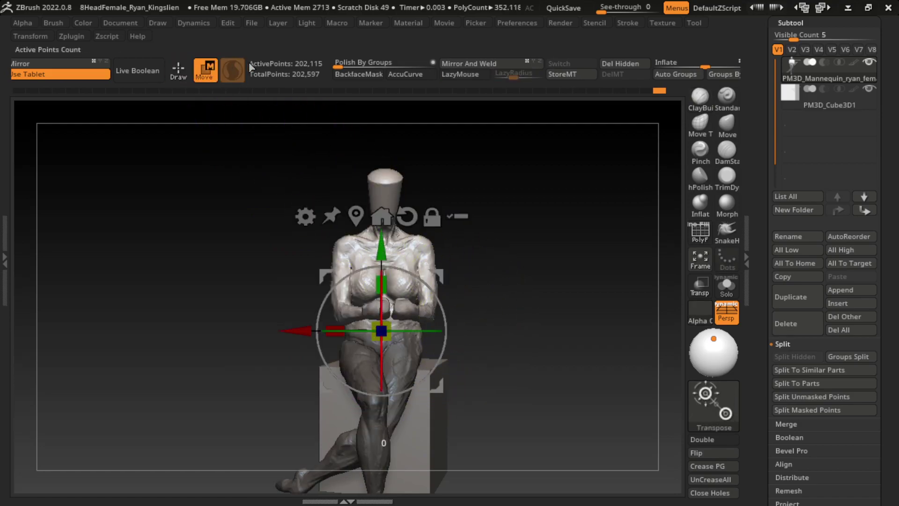
{"action": "left_click_drag", "start_coordinate": [438, 366], "coordinate": [438, 359]}
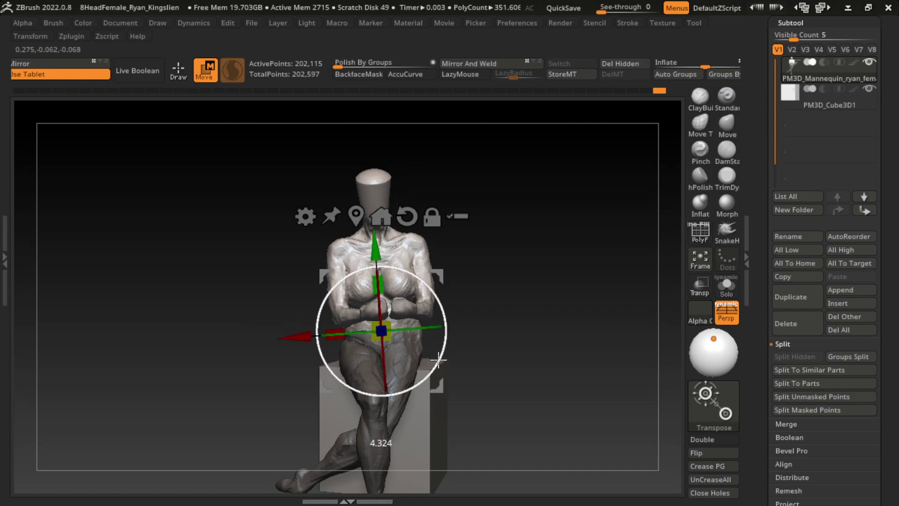
{"action": "left_click_drag", "start_coordinate": [433, 329], "coordinate": [468, 335]}
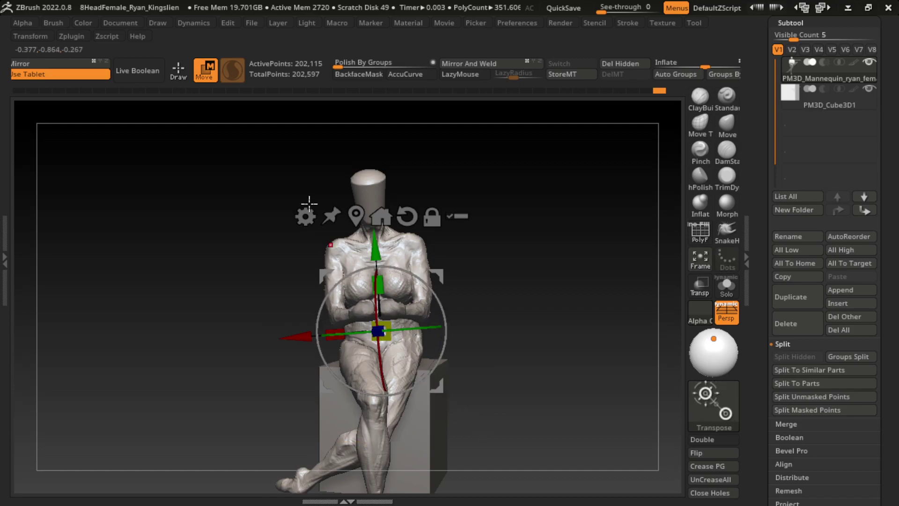
Step: Switch to the Move brush at about half size and undo the thigh stroke
{"action": "key", "text": "q"}
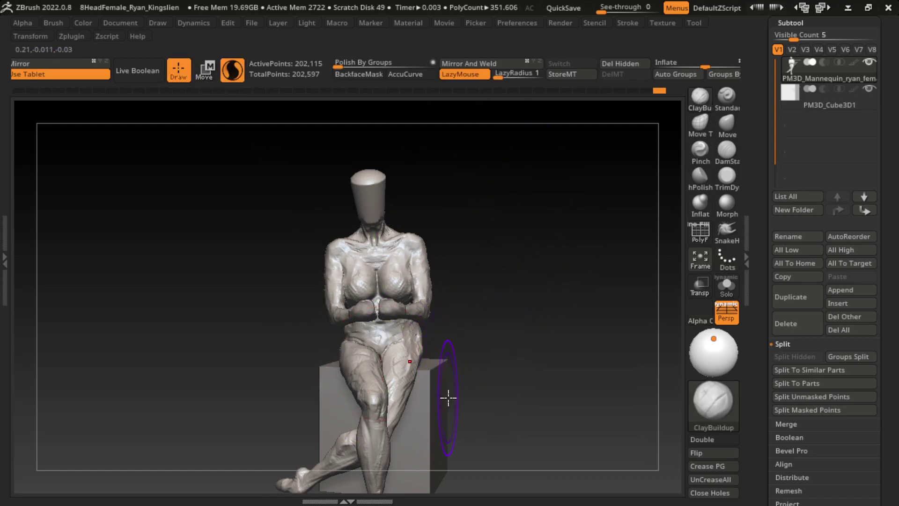
{"action": "key", "text": "s"}
{"action": "key", "text": "b"}
{"action": "key", "text": "m"}
{"action": "key", "text": "v"}
{"action": "key", "text": "s"}
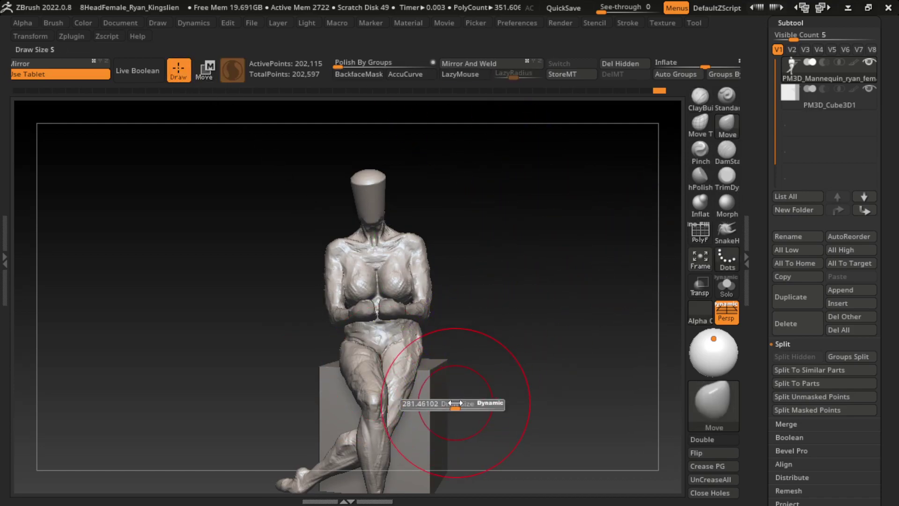
{"action": "left_click_drag", "start_coordinate": [455, 403], "coordinate": [438, 403]}
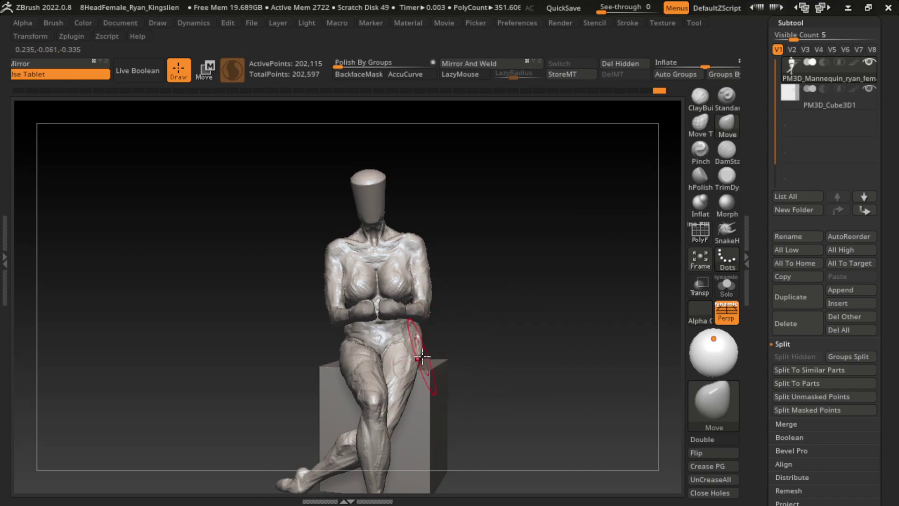
{"action": "key", "text": "ctrl+z"}
{"action": "key", "text": "ctrl+z"}
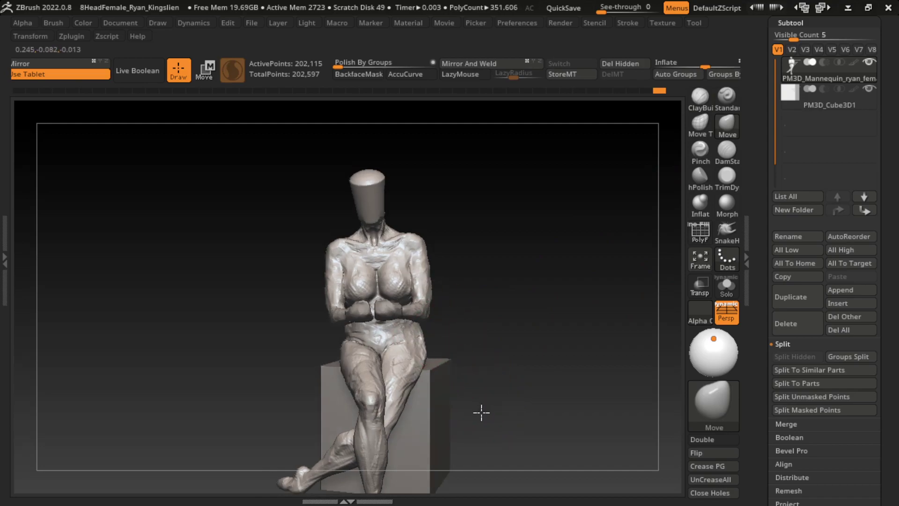
Step: Shrink the brush further and select ClayBuildup with LazyMouse enabled
{"action": "key", "text": "s"}
{"action": "left_click_drag", "start_coordinate": [483, 397], "coordinate": [455, 398]}
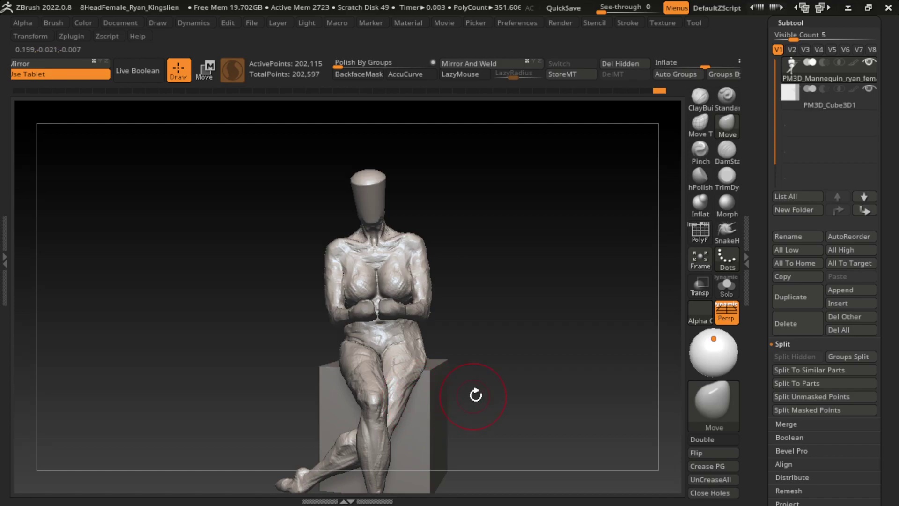
{"action": "key", "text": "s"}
{"action": "left_click_drag", "start_coordinate": [476, 394], "coordinate": [464, 395]}
{"action": "left_click", "coordinate": [699, 96]}
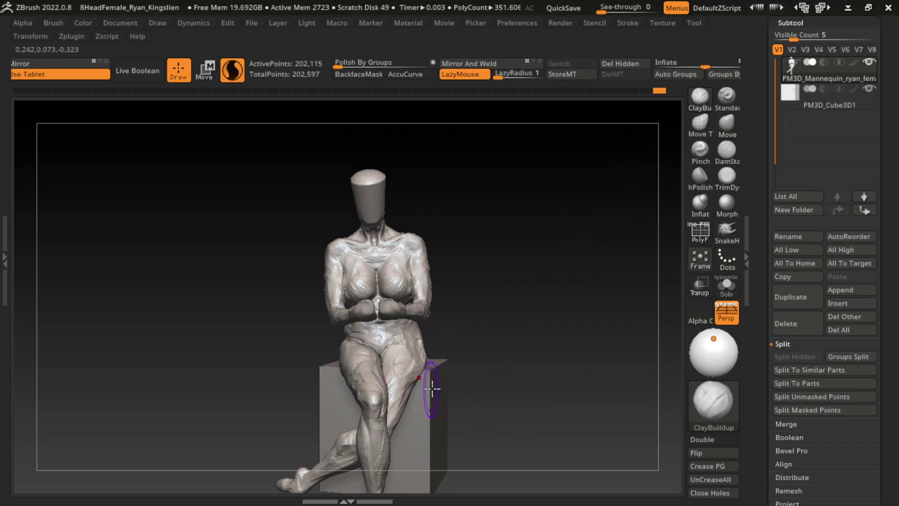
Step: Build up clay on the thigh and along the shin
{"action": "left_click_drag", "start_coordinate": [476, 335], "coordinate": [449, 324]}
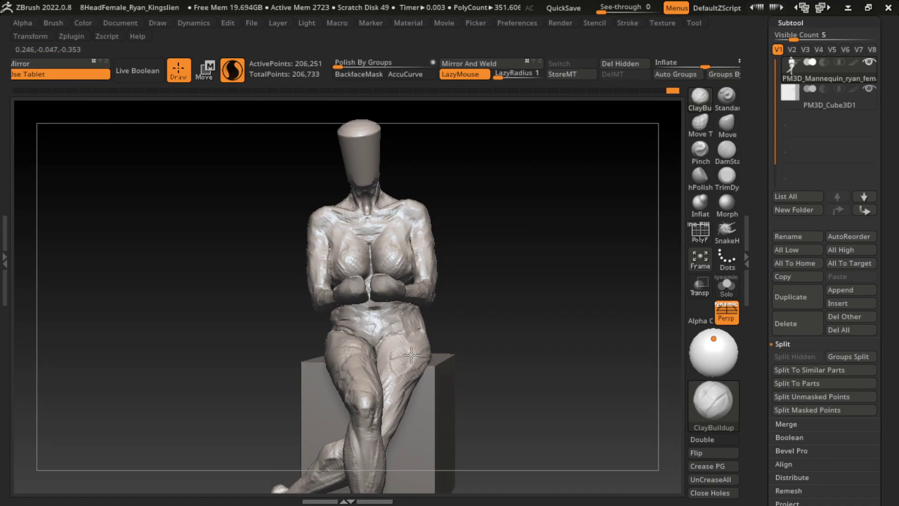
{"action": "mouse_move", "coordinate": [409, 377]}
{"action": "left_mouse_down"}
{"action": "mouse_move", "coordinate": [391, 370]}
{"action": "mouse_move", "coordinate": [426, 352]}
{"action": "mouse_move", "coordinate": [403, 319]}
{"action": "mouse_move", "coordinate": [412, 330]}
{"action": "mouse_move", "coordinate": [467, 334]}
{"action": "left_mouse_up"}
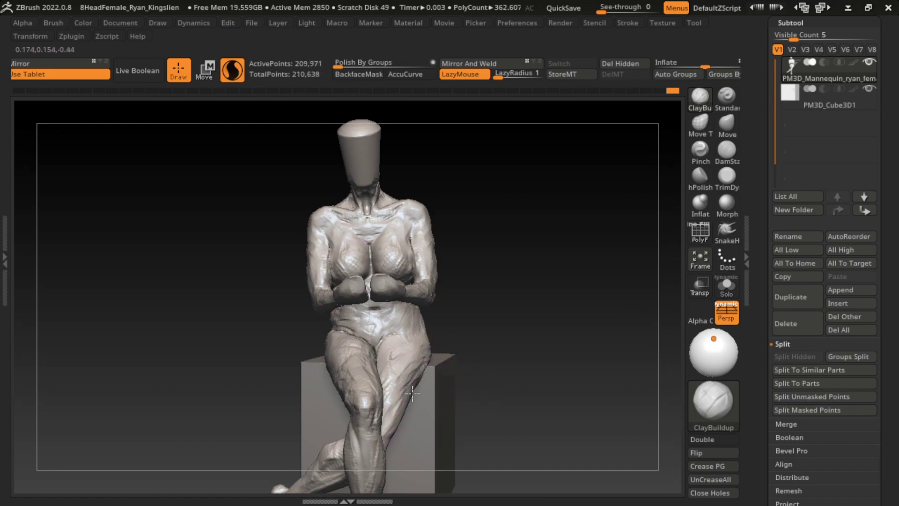
{"action": "left_click_drag", "start_coordinate": [487, 397], "coordinate": [457, 377]}
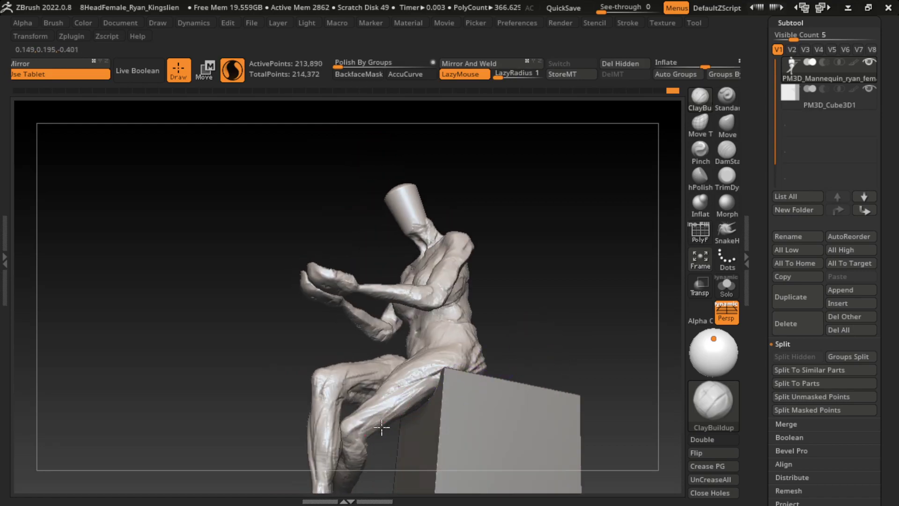
{"action": "left_click_drag", "start_coordinate": [519, 337], "coordinate": [572, 325]}
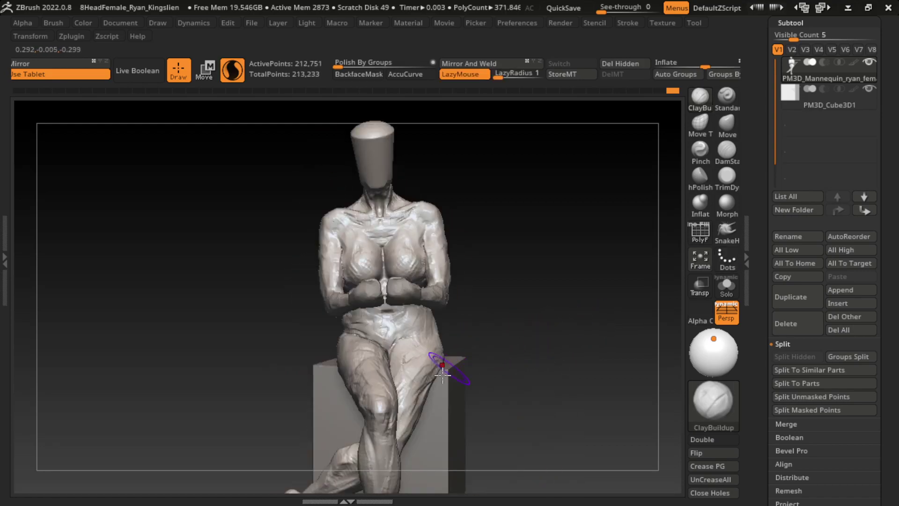
{"action": "left_click_drag", "start_coordinate": [396, 432], "coordinate": [401, 489]}
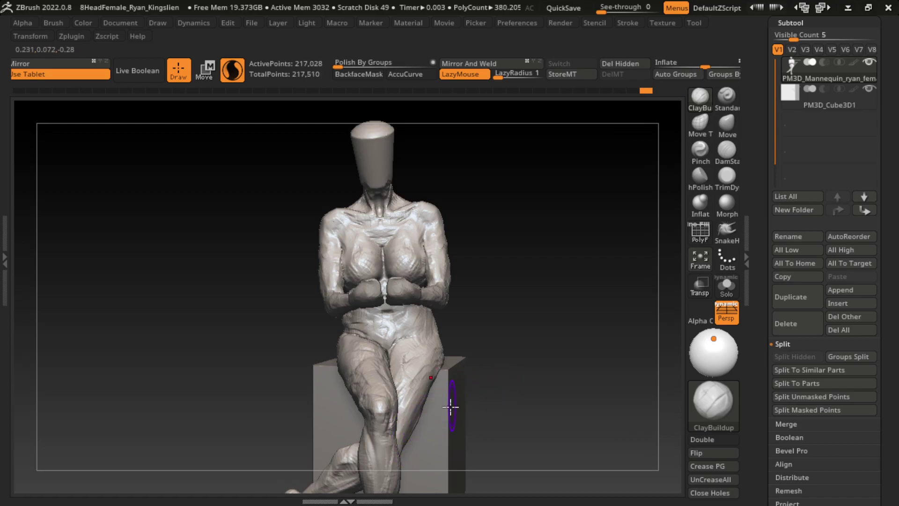
Step: Turn off perspective, frame the figure frontally and enable Solo to hide the cube
{"action": "left_click_drag", "start_coordinate": [465, 411], "coordinate": [444, 392]}
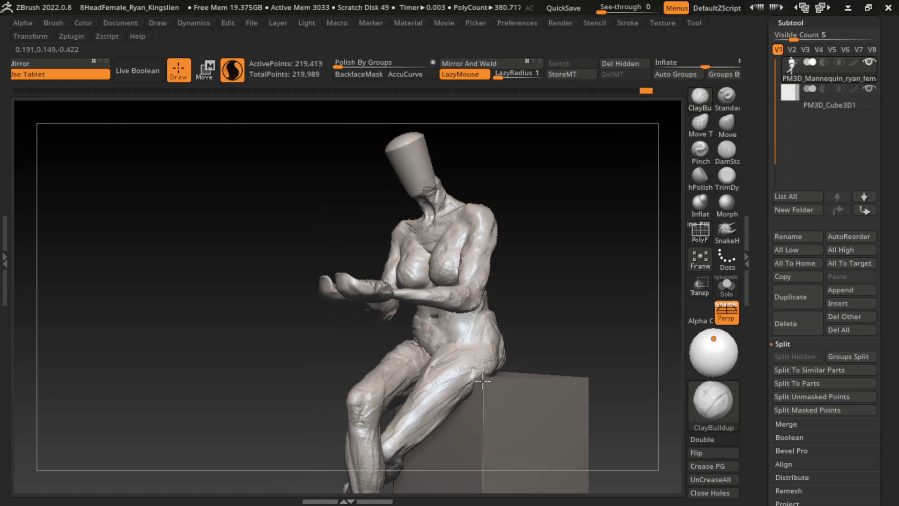
{"action": "mouse_move", "coordinate": [523, 344]}
{"action": "left_mouse_down"}
{"action": "mouse_move", "coordinate": [461, 371]}
{"action": "mouse_move", "coordinate": [548, 331]}
{"action": "mouse_move", "coordinate": [515, 373]}
{"action": "left_mouse_up"}
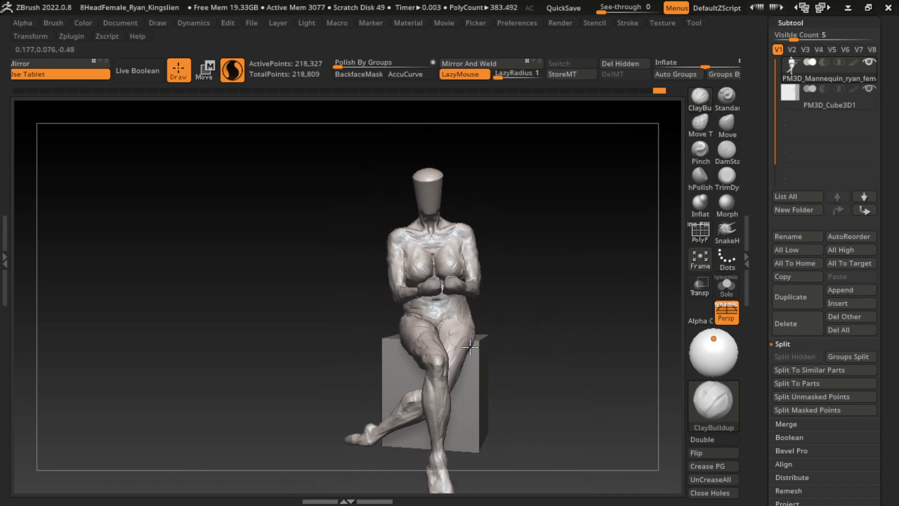
{"action": "mouse_move", "coordinate": [509, 424]}
{"action": "left_mouse_down"}
{"action": "mouse_move", "coordinate": [518, 375]}
{"action": "mouse_move", "coordinate": [480, 392]}
{"action": "mouse_move", "coordinate": [510, 387]}
{"action": "mouse_move", "coordinate": [507, 333]}
{"action": "left_mouse_up"}
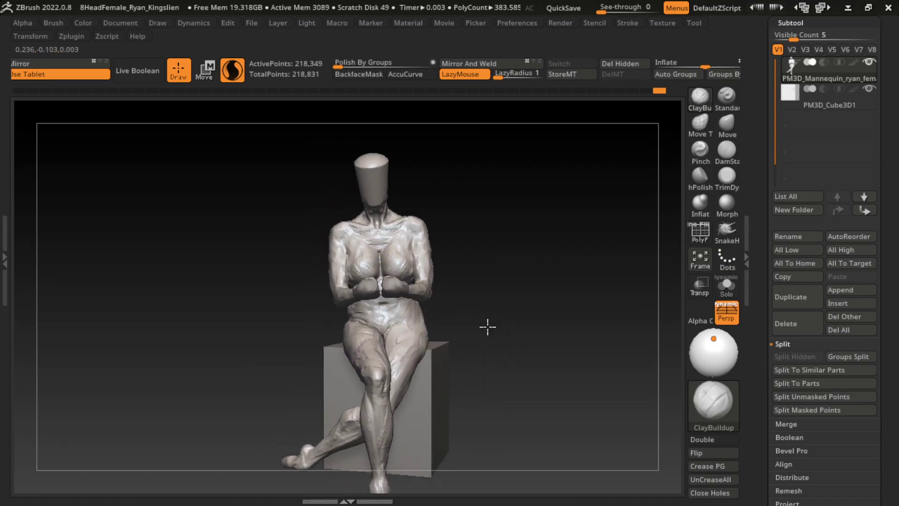
{"action": "left_click", "coordinate": [726, 312]}
{"action": "mouse_move", "coordinate": [572, 368]}
{"action": "left_mouse_down"}
{"action": "mouse_move", "coordinate": [498, 341]}
{"action": "mouse_move", "coordinate": [406, 387]}
{"action": "left_mouse_up"}
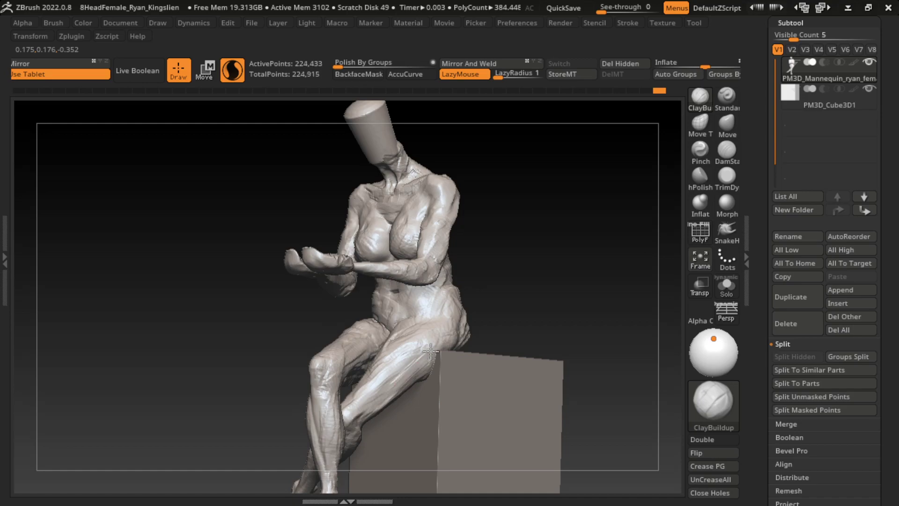
{"action": "mouse_move", "coordinate": [431, 351]}
{"action": "left_mouse_down"}
{"action": "mouse_move", "coordinate": [558, 305]}
{"action": "mouse_move", "coordinate": [568, 321]}
{"action": "left_mouse_up"}
{"action": "left_click_drag", "start_coordinate": [493, 371], "coordinate": [474, 345], "text": "alt"}
{"action": "left_click", "coordinate": [726, 286]}
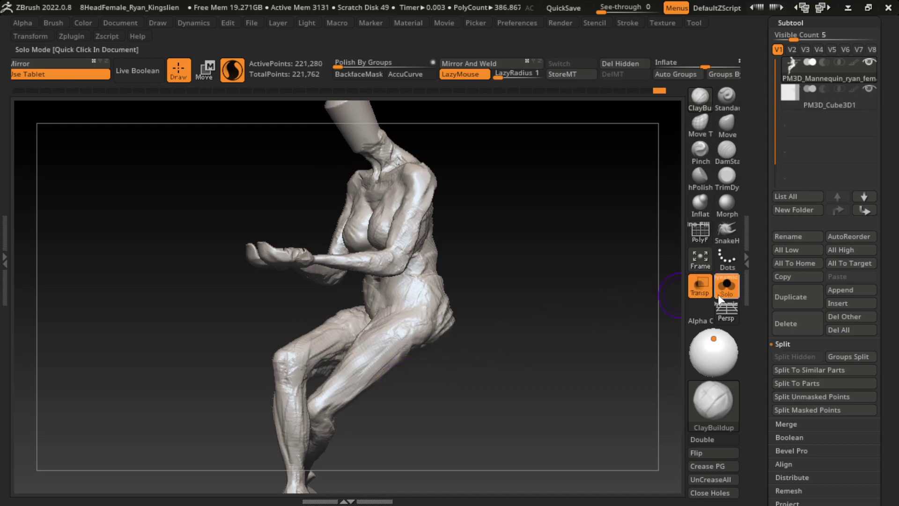
Step: Turn off Solo, zoom in on the hips and remove the stray lump beside the arm
{"action": "left_click", "coordinate": [726, 285]}
{"action": "mouse_move", "coordinate": [630, 322]}
{"action": "left_mouse_down"}
{"action": "mouse_move", "coordinate": [566, 308]}
{"action": "mouse_move", "coordinate": [514, 342]}
{"action": "mouse_move", "coordinate": [520, 325]}
{"action": "left_mouse_up"}
{"action": "key", "text": "s"}
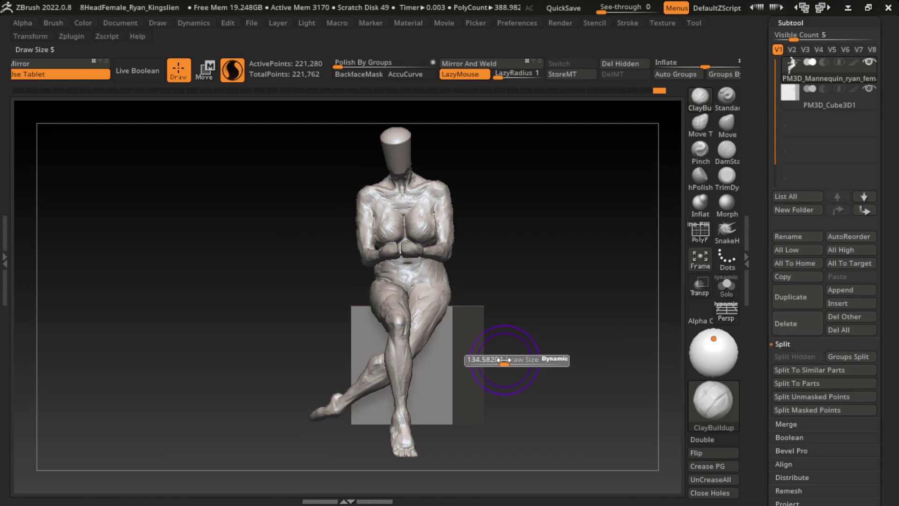
{"action": "left_click_drag", "start_coordinate": [524, 268], "coordinate": [493, 279], "text": "alt"}
{"action": "key", "text": "s"}
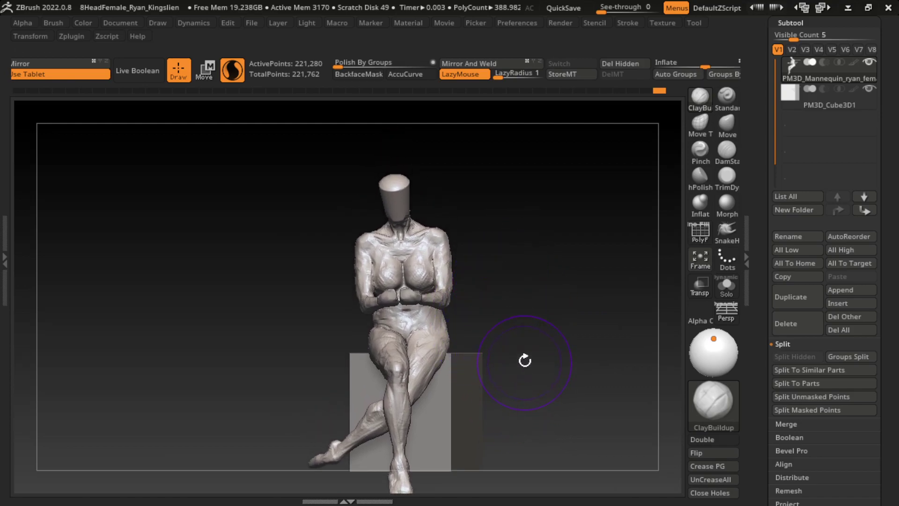
{"action": "mouse_move", "coordinate": [525, 361]}
{"action": "left_mouse_down", "text": "alt"}
{"action": "mouse_move", "coordinate": [582, 405]}
{"action": "mouse_move", "coordinate": [548, 349]}
{"action": "mouse_move", "coordinate": [539, 355]}
{"action": "mouse_move", "coordinate": [549, 253]}
{"action": "mouse_move", "coordinate": [575, 370]}
{"action": "mouse_move", "coordinate": [546, 363]}
{"action": "mouse_move", "coordinate": [608, 327]}
{"action": "left_mouse_up", "text": "alt"}
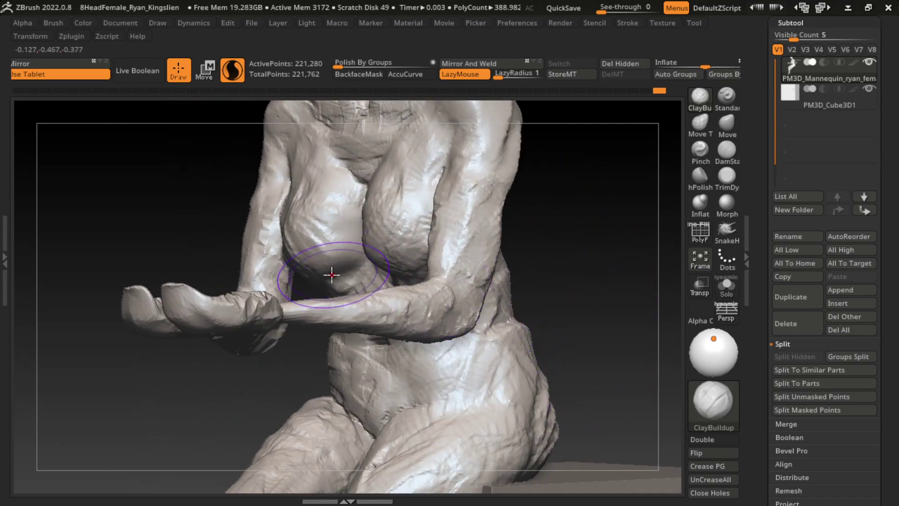
{"action": "key", "text": "s"}
{"action": "left_click_drag", "start_coordinate": [327, 260], "coordinate": [588, 245]}
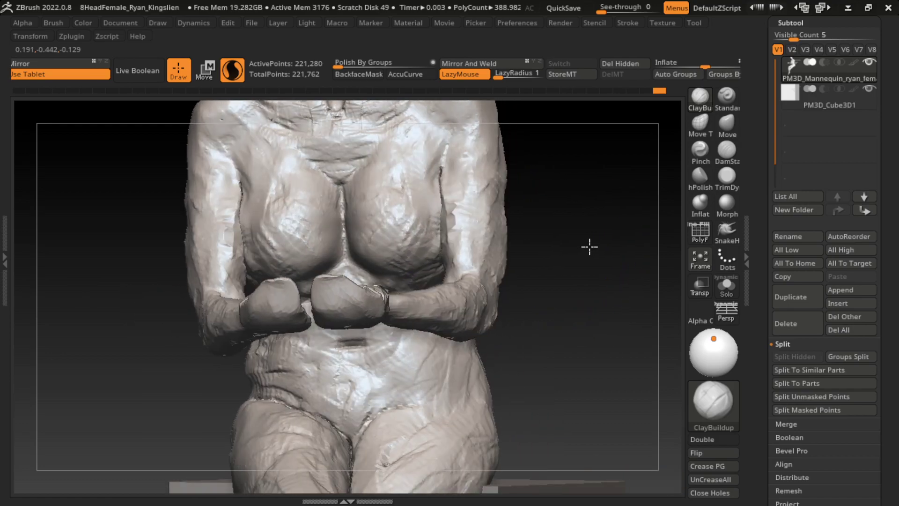
{"action": "left_click", "coordinate": [470, 260], "text": "ctrl+shift"}
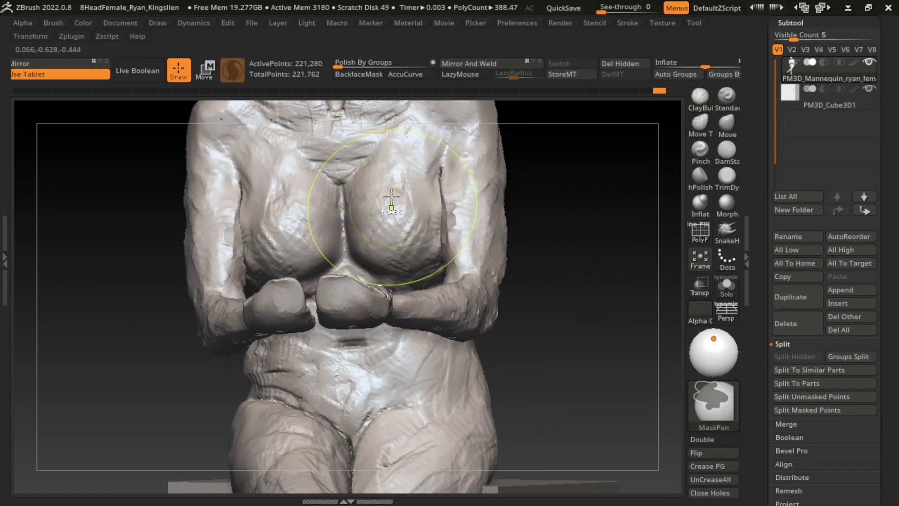
Step: Push the chest area into shape with the Move brush and frame the whole figure
{"action": "key", "text": "b"}
{"action": "key", "text": "m"}
{"action": "key", "text": "v"}
{"action": "left_click_drag", "start_coordinate": [300, 187], "coordinate": [272, 197]}
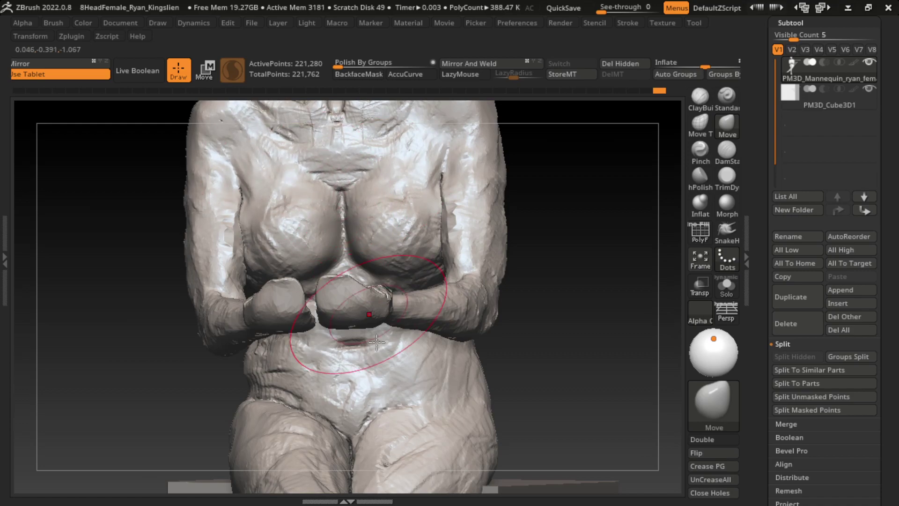
{"action": "mouse_move", "coordinate": [542, 298]}
{"action": "left_mouse_down"}
{"action": "mouse_move", "coordinate": [539, 327]}
{"action": "mouse_move", "coordinate": [583, 330]}
{"action": "mouse_move", "coordinate": [486, 311]}
{"action": "mouse_move", "coordinate": [524, 350]}
{"action": "left_mouse_up"}
{"action": "key", "text": "s"}
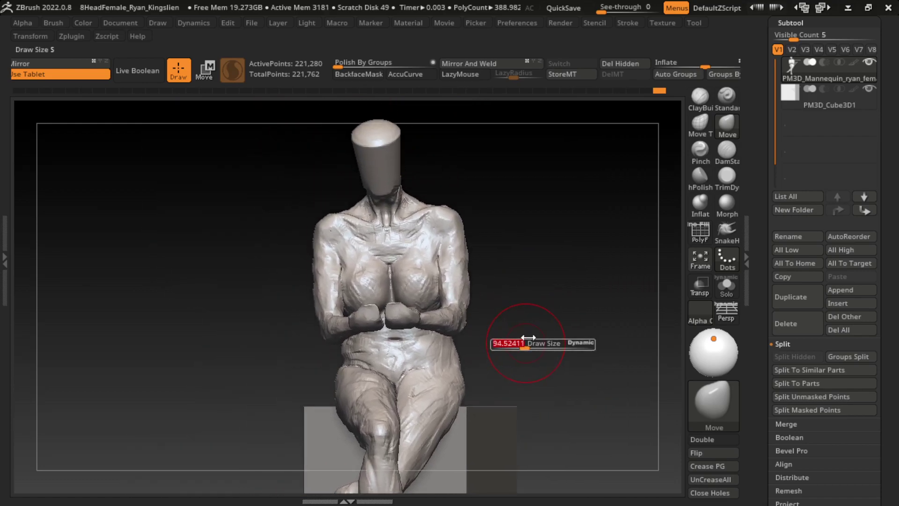
Step: Trim the right chest and cleavage flatter with TrimDynamic, then select Standard with LazyMouse
{"action": "left_click", "coordinate": [727, 176]}
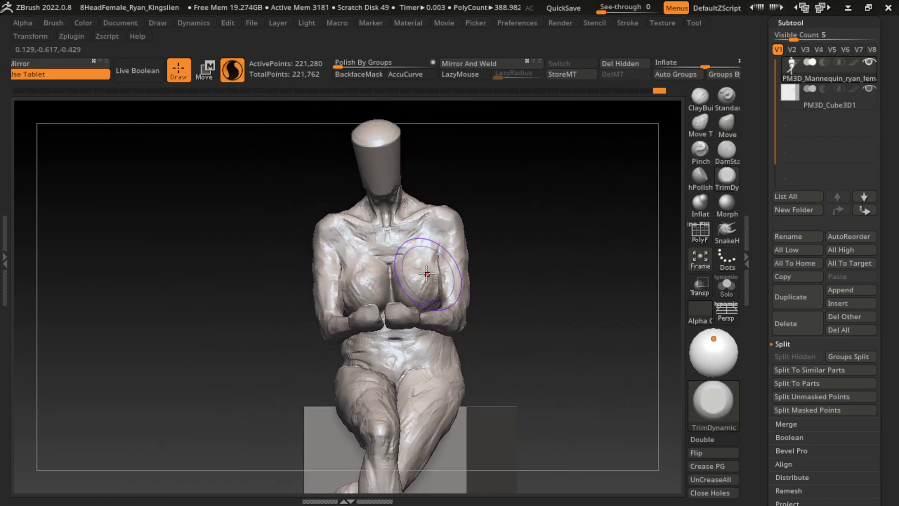
{"action": "mouse_move", "coordinate": [427, 274]}
{"action": "left_mouse_down"}
{"action": "mouse_move", "coordinate": [412, 269]}
{"action": "mouse_move", "coordinate": [472, 260]}
{"action": "mouse_move", "coordinate": [425, 282]}
{"action": "mouse_move", "coordinate": [401, 251]}
{"action": "mouse_move", "coordinate": [386, 281]}
{"action": "left_mouse_up"}
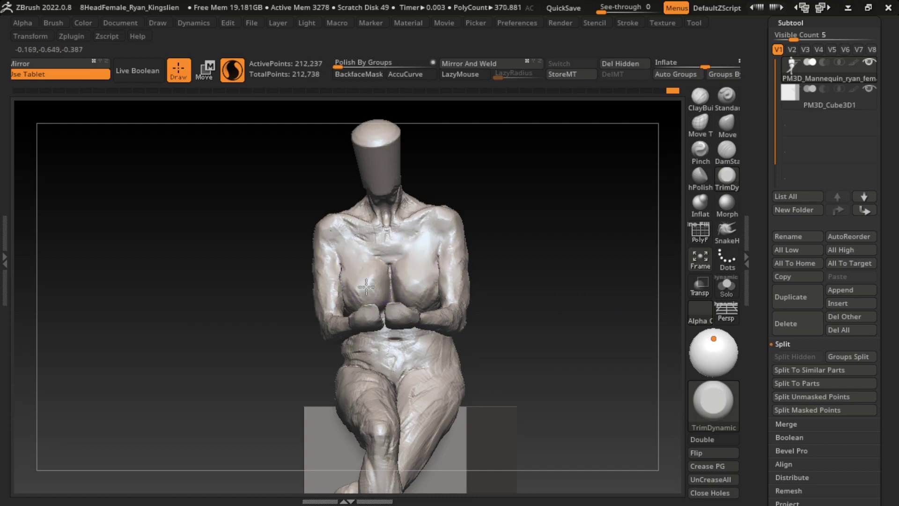
{"action": "left_click_drag", "start_coordinate": [349, 283], "coordinate": [373, 270]}
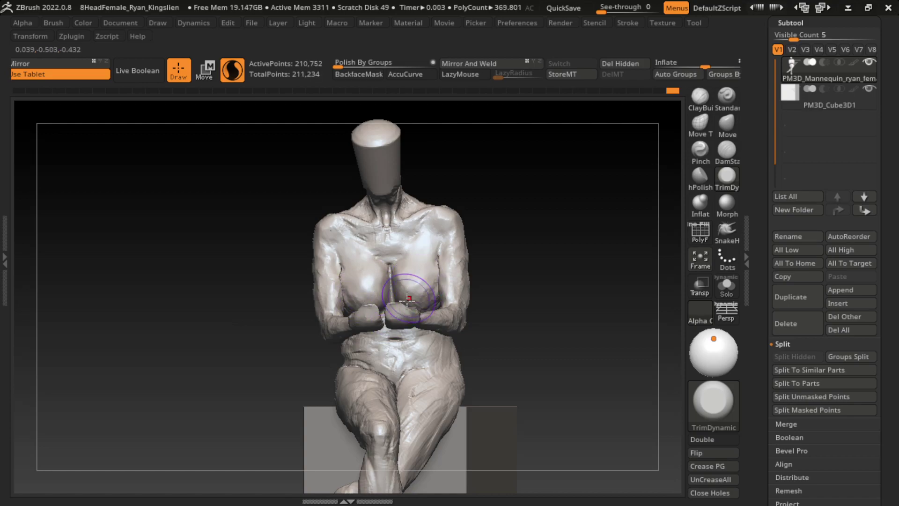
{"action": "left_click", "coordinate": [727, 96]}
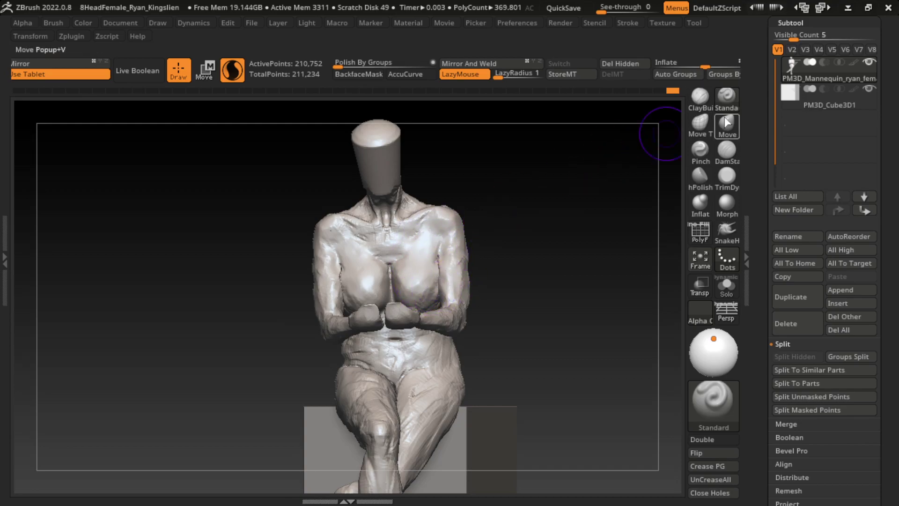
Step: Sculpt the upper chest and right shoulder with the Standard brush
{"action": "key", "text": "b"}
{"action": "left_click", "coordinate": [506, 280]}
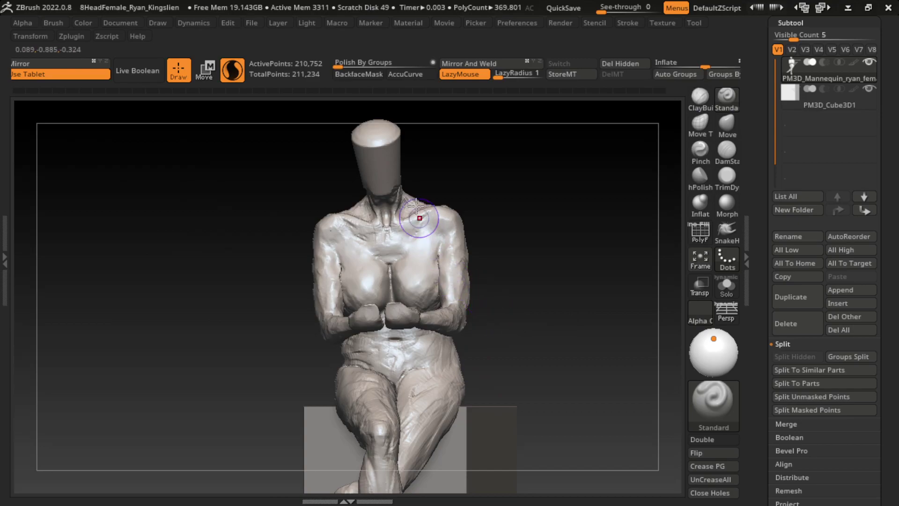
{"action": "mouse_move", "coordinate": [438, 302]}
{"action": "left_mouse_down"}
{"action": "mouse_move", "coordinate": [435, 252]}
{"action": "mouse_move", "coordinate": [382, 299]}
{"action": "mouse_move", "coordinate": [343, 260]}
{"action": "mouse_move", "coordinate": [341, 301]}
{"action": "mouse_move", "coordinate": [346, 257]}
{"action": "mouse_move", "coordinate": [347, 293]}
{"action": "mouse_move", "coordinate": [333, 262]}
{"action": "mouse_move", "coordinate": [342, 286]}
{"action": "left_mouse_up"}
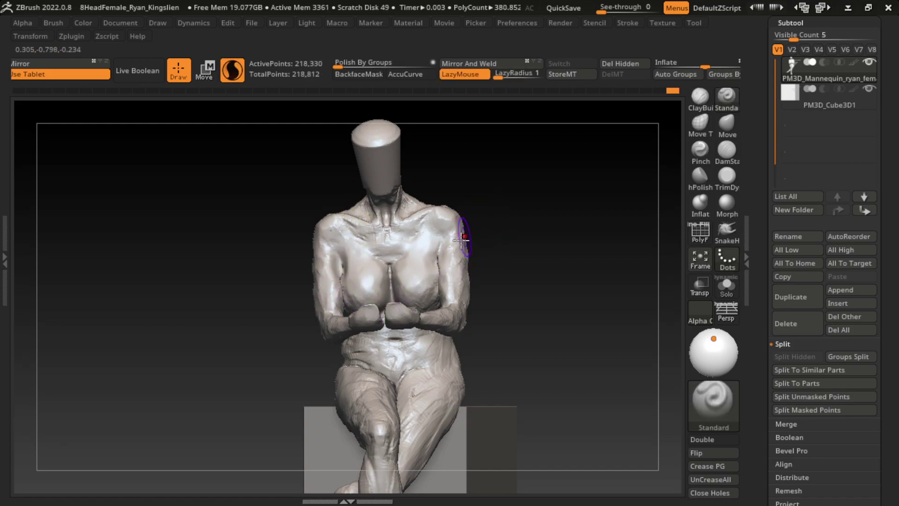
{"action": "mouse_move", "coordinate": [463, 240]}
{"action": "left_mouse_down"}
{"action": "mouse_move", "coordinate": [442, 241]}
{"action": "mouse_move", "coordinate": [436, 256]}
{"action": "mouse_move", "coordinate": [446, 231]}
{"action": "left_mouse_up"}
Step: Build up the left chest and hip with ClayBuildup and enlarge the brush to about 90
{"action": "left_click", "coordinate": [700, 96]}
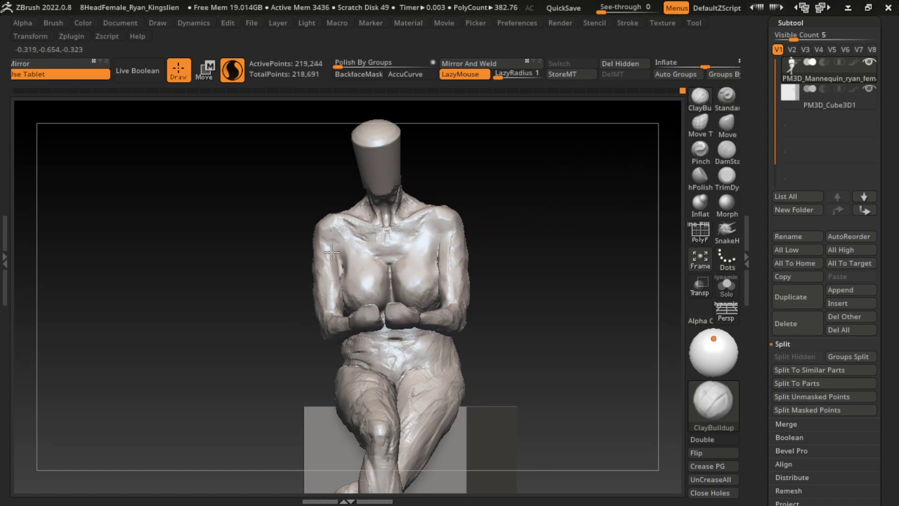
{"action": "left_click_drag", "start_coordinate": [346, 349], "coordinate": [379, 388]}
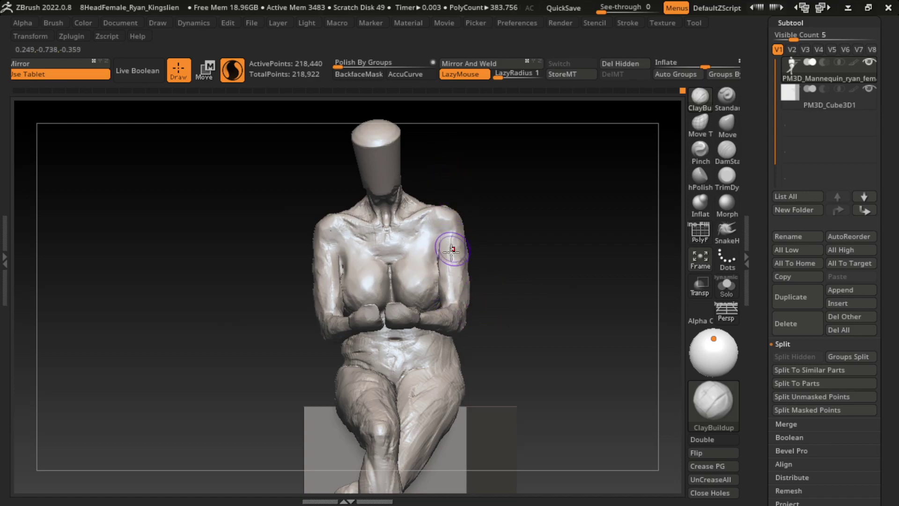
{"action": "key", "text": "s"}
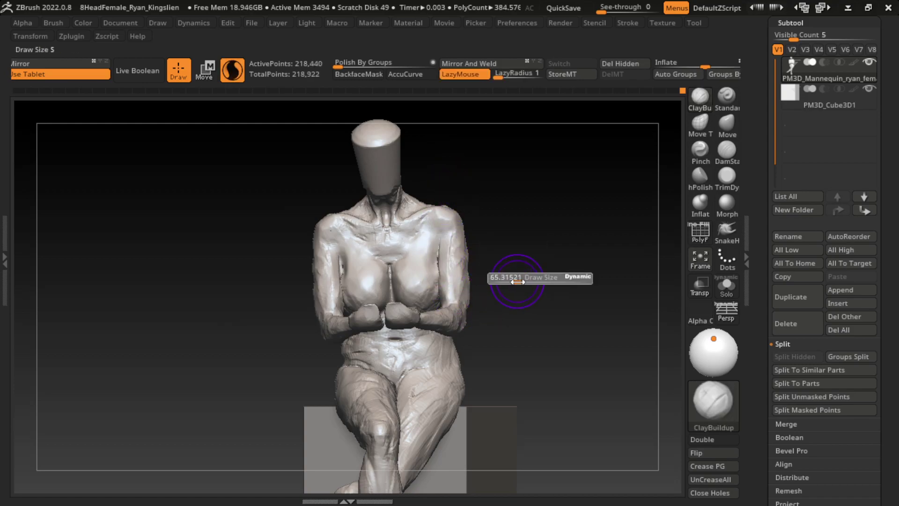
{"action": "left_click_drag", "start_coordinate": [520, 282], "coordinate": [523, 282]}
{"action": "left_click", "coordinate": [727, 124]}
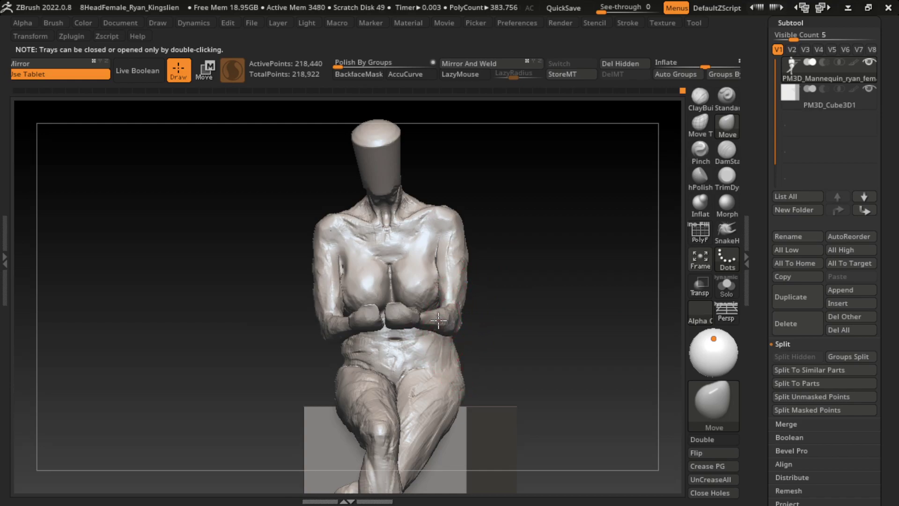
Step: Reshape the right arm and forearm outline with the Move Topological brush
{"action": "key", "text": "s"}
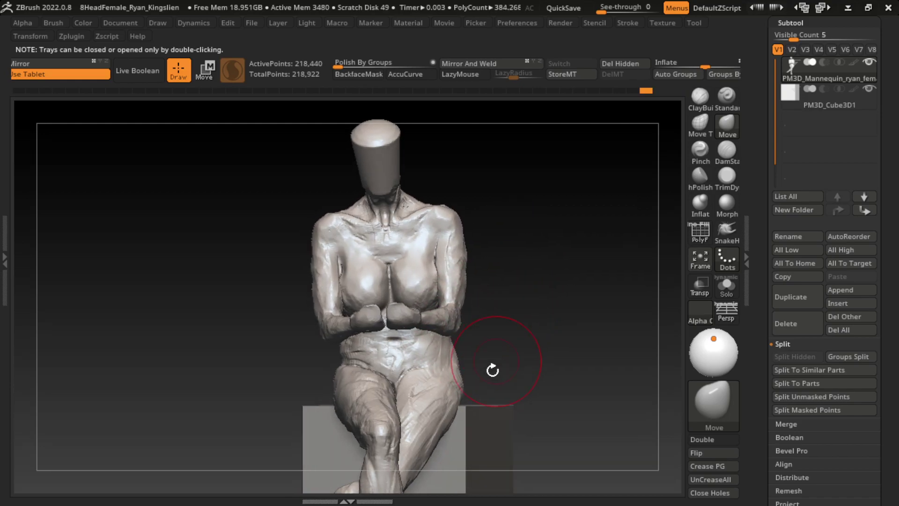
{"action": "key", "text": "s"}
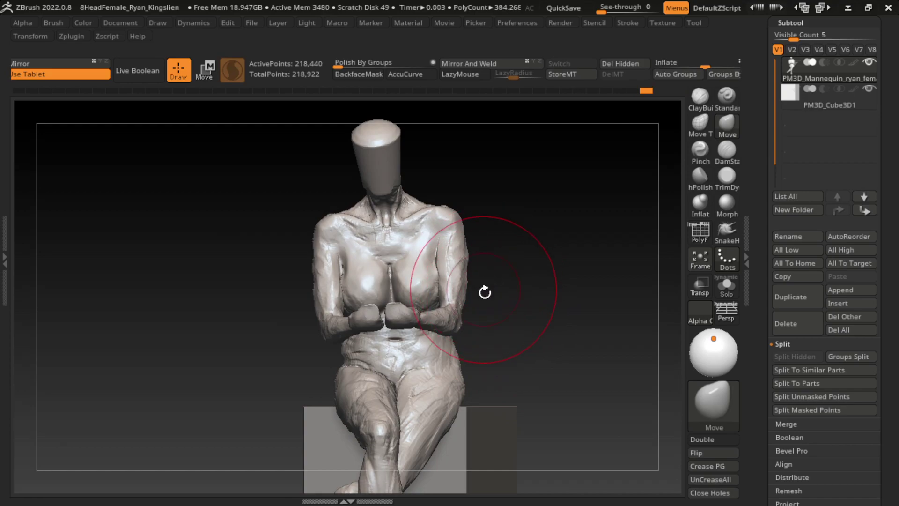
{"action": "left_click", "coordinate": [710, 129]}
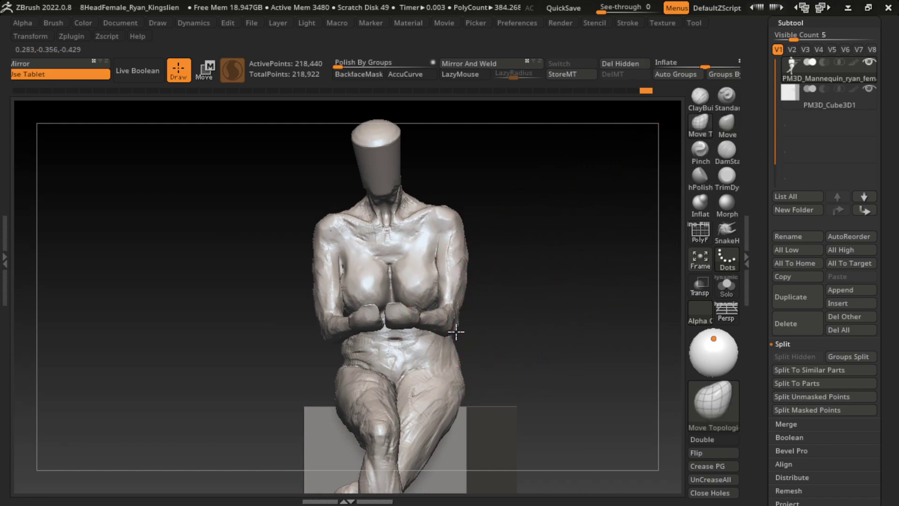
{"action": "left_click_drag", "start_coordinate": [428, 253], "coordinate": [432, 280]}
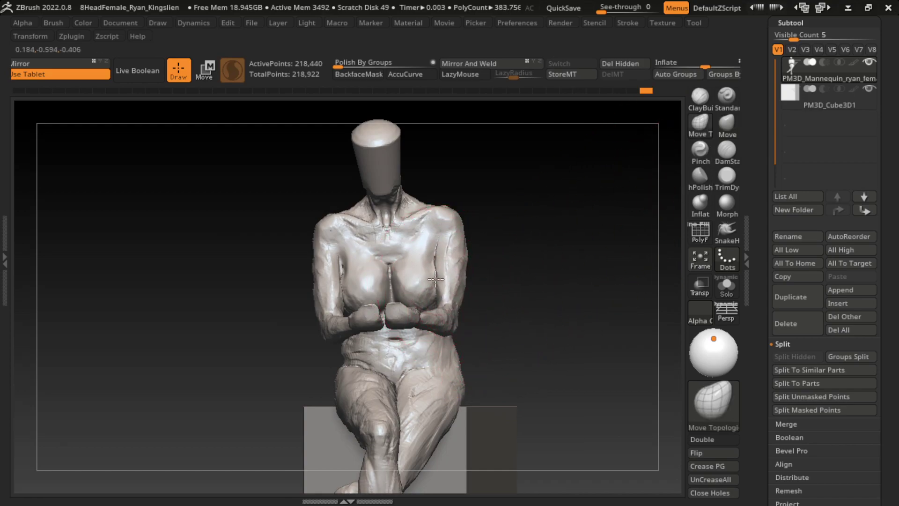
{"action": "left_click_drag", "start_coordinate": [522, 297], "coordinate": [429, 297]}
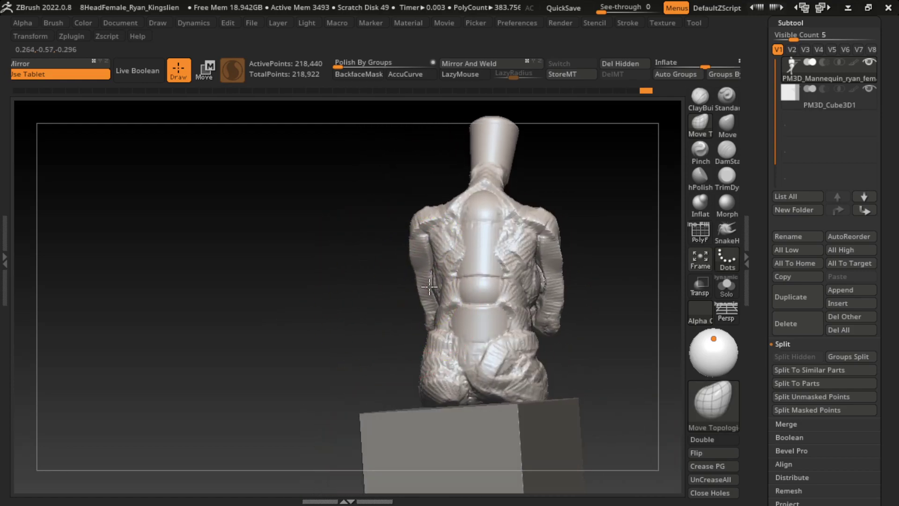
{"action": "mouse_move", "coordinate": [412, 328]}
{"action": "left_mouse_down"}
{"action": "mouse_move", "coordinate": [396, 334]}
{"action": "mouse_move", "coordinate": [562, 291]}
{"action": "left_mouse_up"}
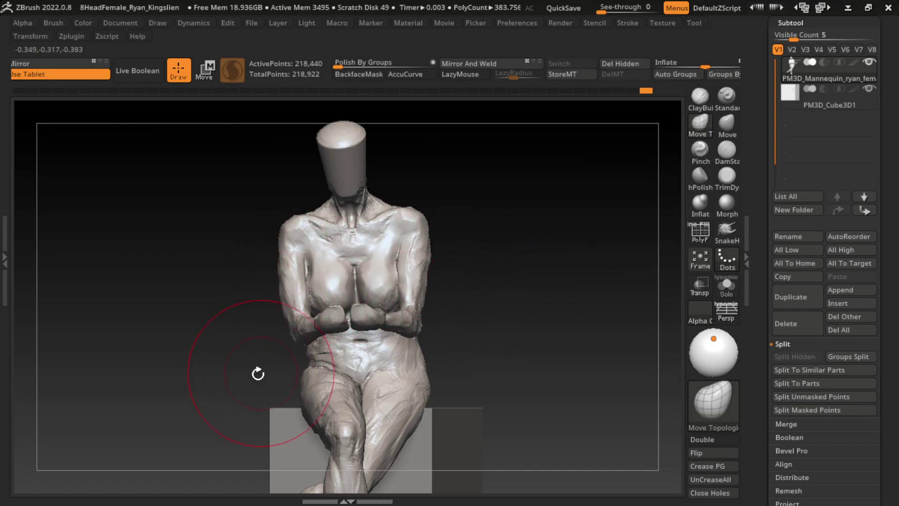
{"action": "mouse_move", "coordinate": [239, 376]}
{"action": "left_mouse_down"}
{"action": "mouse_move", "coordinate": [241, 338]}
{"action": "mouse_move", "coordinate": [230, 345]}
{"action": "mouse_move", "coordinate": [582, 261]}
{"action": "left_mouse_up"}
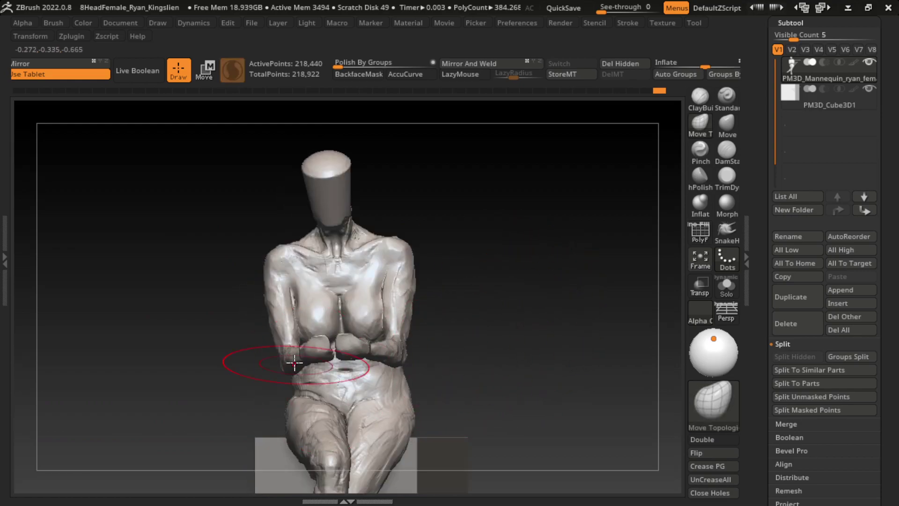
{"action": "left_click_drag", "start_coordinate": [375, 322], "coordinate": [370, 337]}
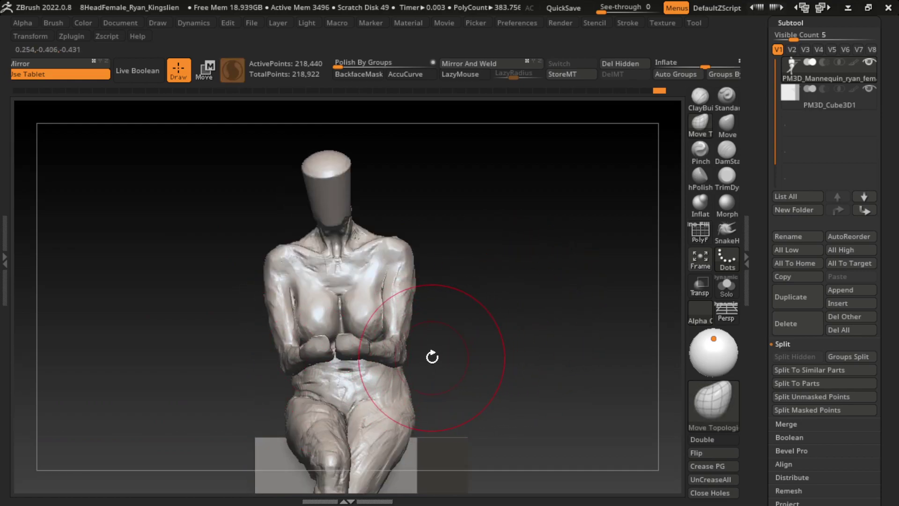
Step: Shrink the brush and build up a little clay on the hip with ClayBuildup
{"action": "key", "text": "s"}
{"action": "left_click_drag", "start_coordinate": [433, 354], "coordinate": [426, 355]}
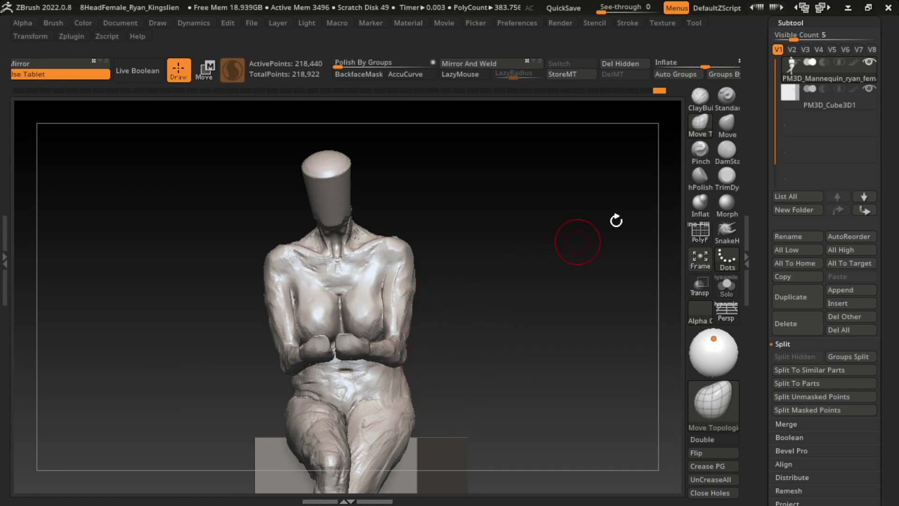
{"action": "left_click", "coordinate": [700, 97]}
{"action": "mouse_move", "coordinate": [297, 389]}
{"action": "left_mouse_down"}
{"action": "mouse_move", "coordinate": [286, 388]}
{"action": "mouse_move", "coordinate": [297, 394]}
{"action": "left_mouse_up"}
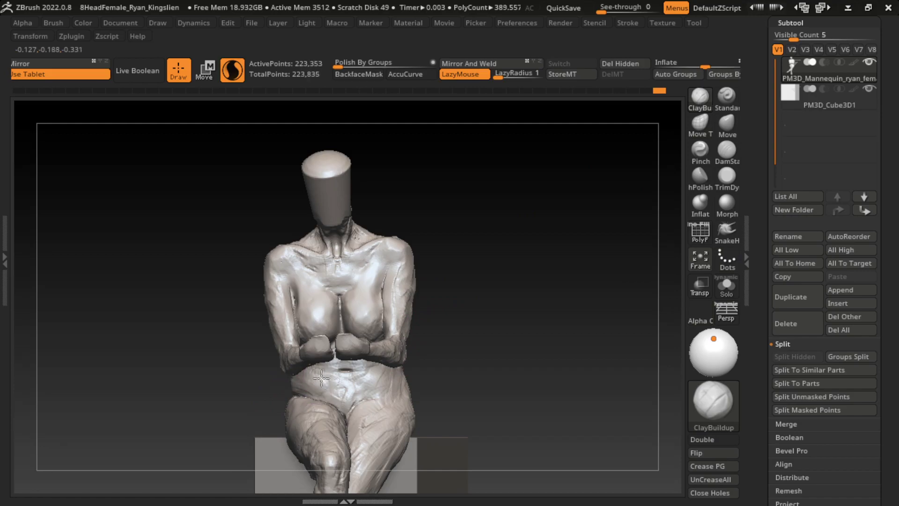
Step: Add ClayBuildup strokes over the belly and inner thigh, bringing the mesh to 226,722 points
{"action": "mouse_move", "coordinate": [322, 378]}
{"action": "left_mouse_down"}
{"action": "mouse_move", "coordinate": [370, 381]}
{"action": "mouse_move", "coordinate": [313, 375]}
{"action": "left_mouse_up"}
{"action": "left_click_drag", "start_coordinate": [355, 430], "coordinate": [358, 426]}
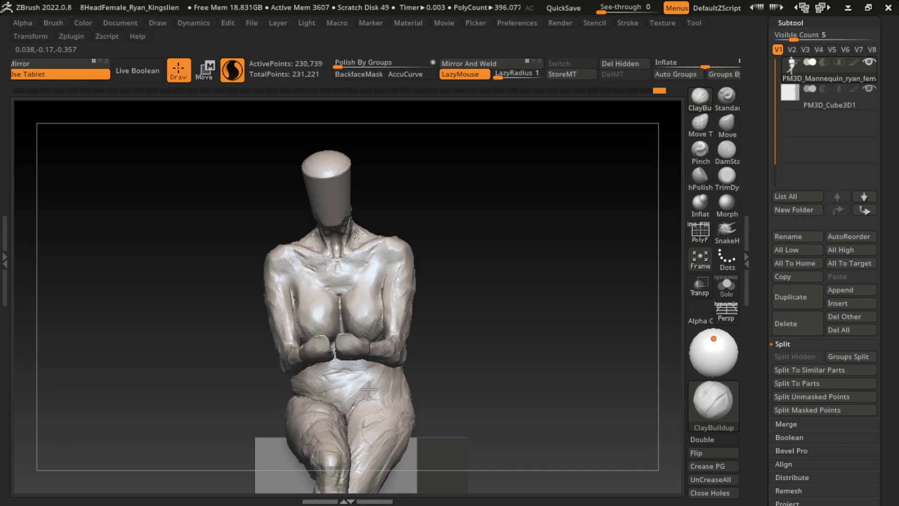
{"action": "mouse_move", "coordinate": [369, 390]}
{"action": "left_mouse_down"}
{"action": "mouse_move", "coordinate": [372, 381]}
{"action": "mouse_move", "coordinate": [333, 393]}
{"action": "left_mouse_up"}
Step: Orbit the figure and try the Move and Move Topological brushes, adjusting brush size
{"action": "left_click_drag", "start_coordinate": [492, 391], "coordinate": [521, 349]}
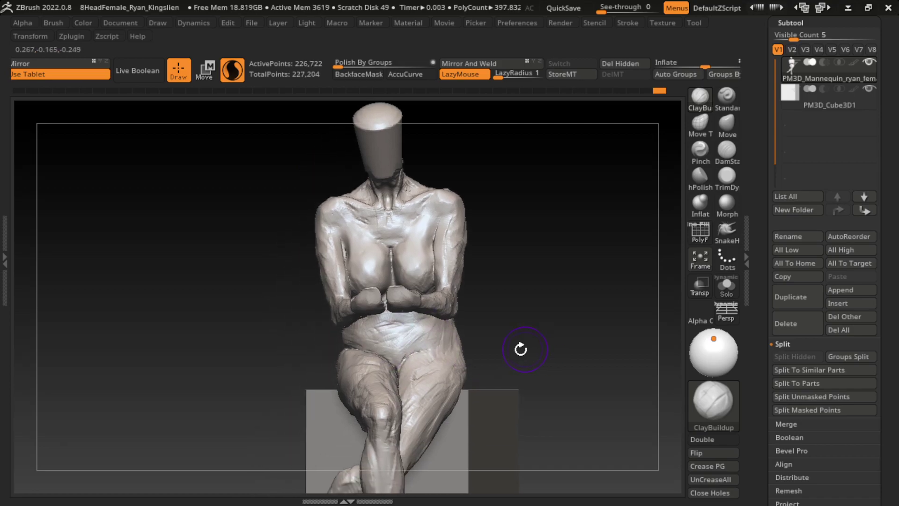
{"action": "left_click", "coordinate": [728, 126]}
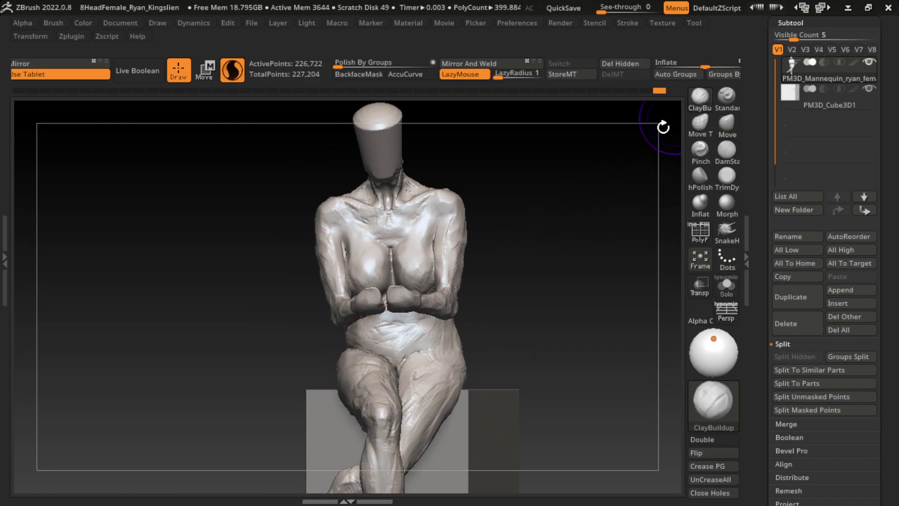
{"action": "left_click", "coordinate": [700, 122]}
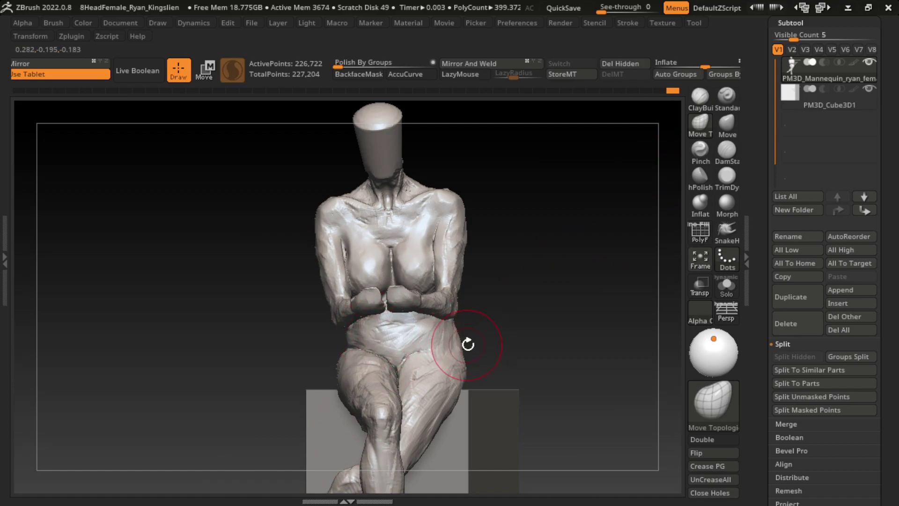
{"action": "key", "text": "s"}
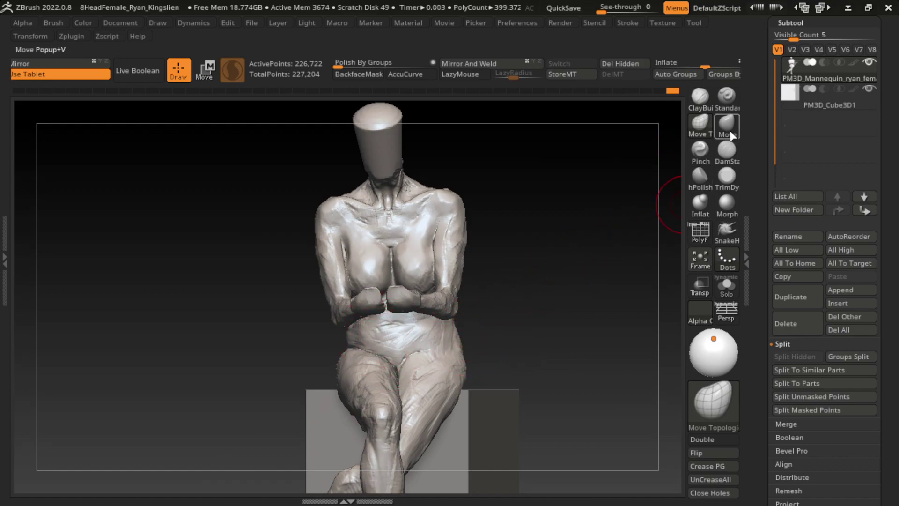
{"action": "left_click", "coordinate": [731, 133]}
{"action": "left_click", "coordinate": [727, 149]}
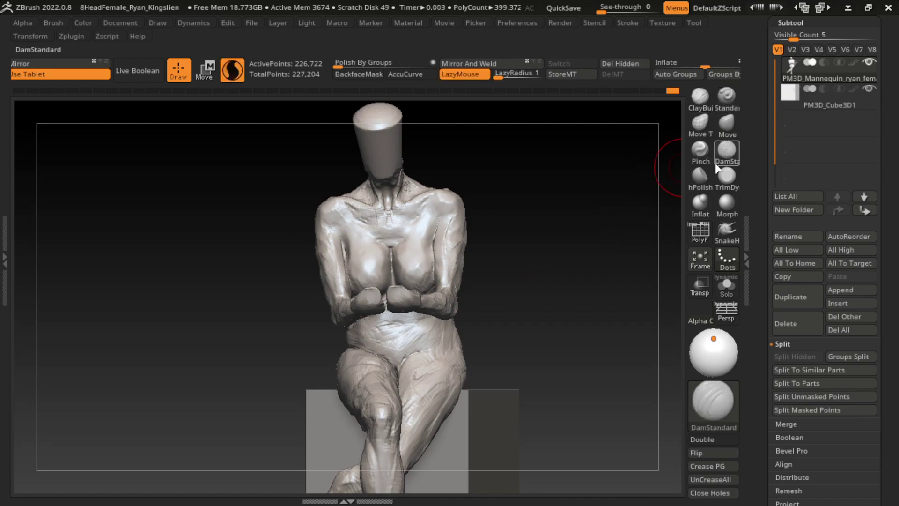
Step: From a near-front view, add ClayBuildup clay to the hip and groin
{"action": "mouse_move", "coordinate": [462, 335]}
{"action": "left_mouse_down"}
{"action": "mouse_move", "coordinate": [421, 365]}
{"action": "mouse_move", "coordinate": [386, 364]}
{"action": "left_mouse_up"}
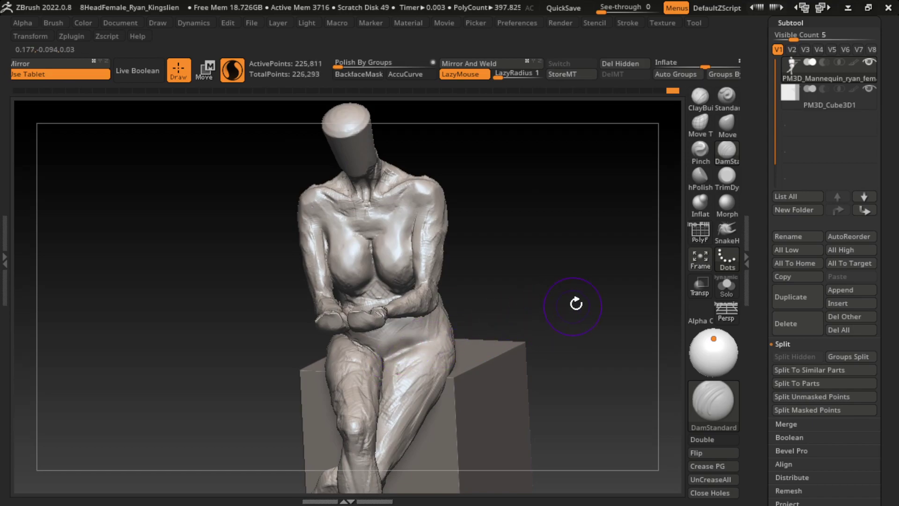
{"action": "left_click_drag", "start_coordinate": [576, 304], "coordinate": [568, 302]}
{"action": "key", "text": "b"}
{"action": "key", "text": "c"}
{"action": "key", "text": "b"}
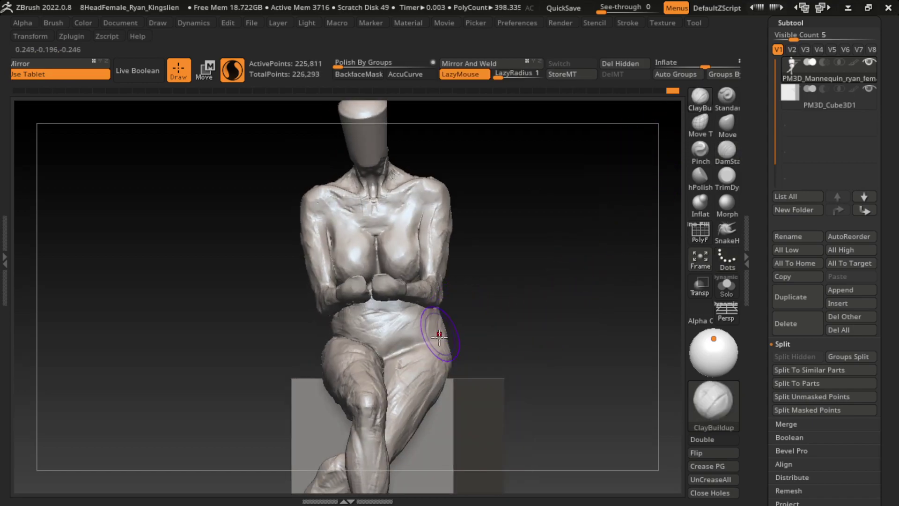
{"action": "mouse_move", "coordinate": [391, 349]}
{"action": "left_mouse_down"}
{"action": "mouse_move", "coordinate": [400, 348]}
{"action": "mouse_move", "coordinate": [393, 342]}
{"action": "left_mouse_up"}
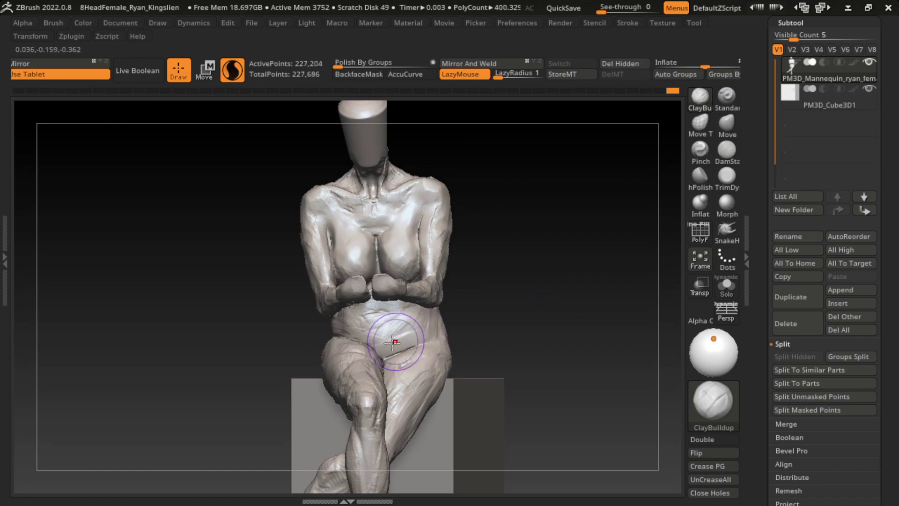
{"action": "mouse_move", "coordinate": [472, 308]}
{"action": "left_mouse_down", "text": "alt"}
{"action": "mouse_move", "coordinate": [514, 353]}
{"action": "mouse_move", "coordinate": [554, 367]}
{"action": "mouse_move", "coordinate": [566, 341]}
{"action": "left_mouse_up", "text": "alt"}
Step: Pull the crotch and inner thigh slightly downward with the Move brush
{"action": "left_click", "coordinate": [719, 161]}
{"action": "left_click", "coordinate": [727, 124]}
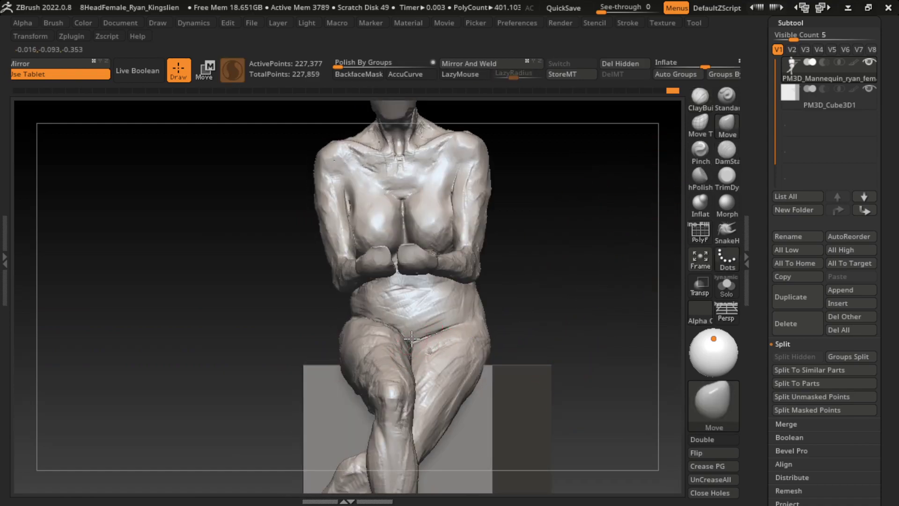
{"action": "mouse_move", "coordinate": [537, 275]}
{"action": "left_mouse_down"}
{"action": "mouse_move", "coordinate": [546, 275]}
{"action": "mouse_move", "coordinate": [539, 278]}
{"action": "left_mouse_up"}
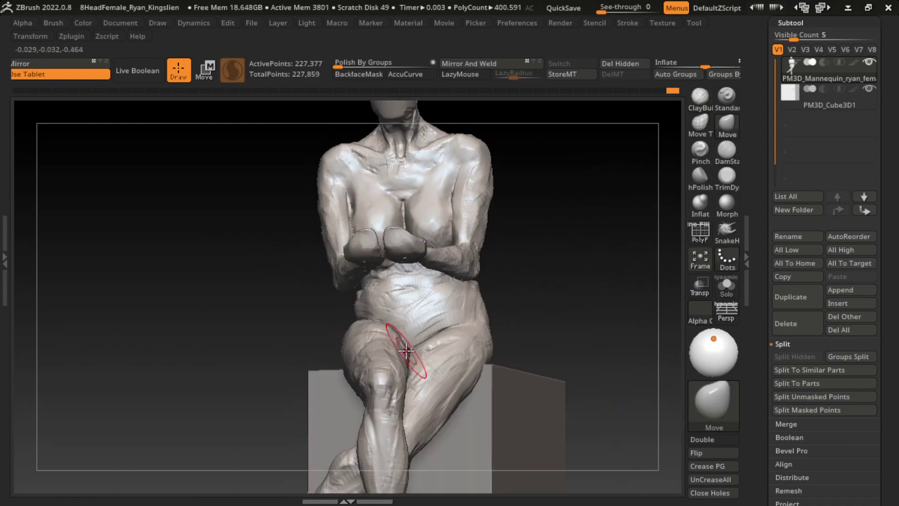
{"action": "left_click_drag", "start_coordinate": [412, 342], "coordinate": [411, 349]}
{"action": "left_click_drag", "start_coordinate": [567, 328], "coordinate": [528, 320]}
{"action": "left_click_drag", "start_coordinate": [521, 277], "coordinate": [503, 294]}
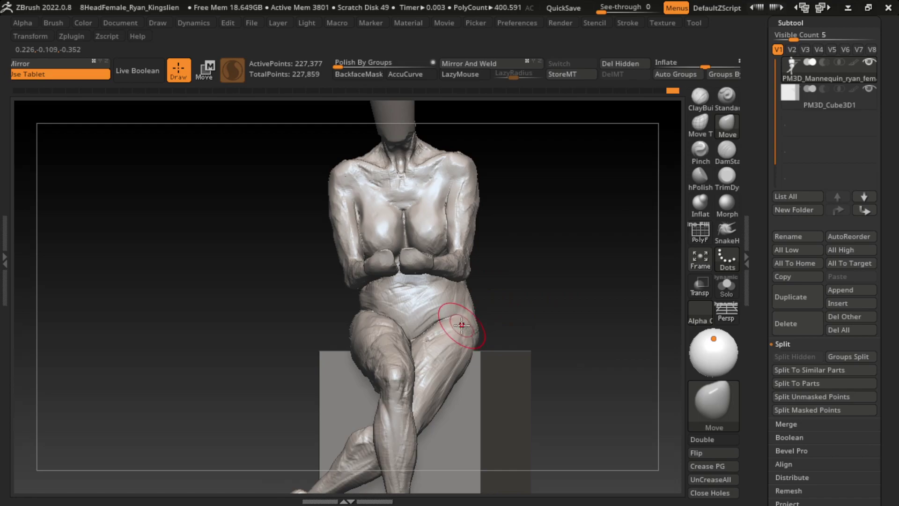
{"action": "key", "text": "s"}
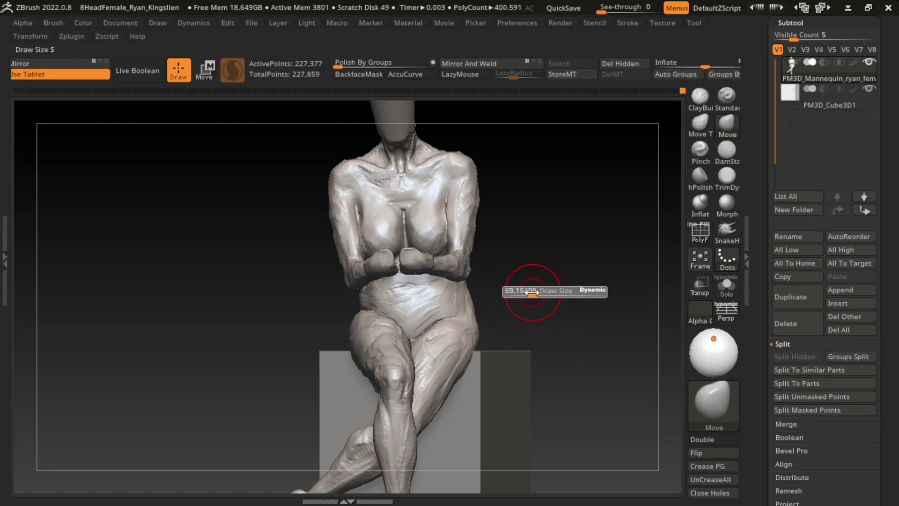
{"action": "left_click", "coordinate": [700, 96]}
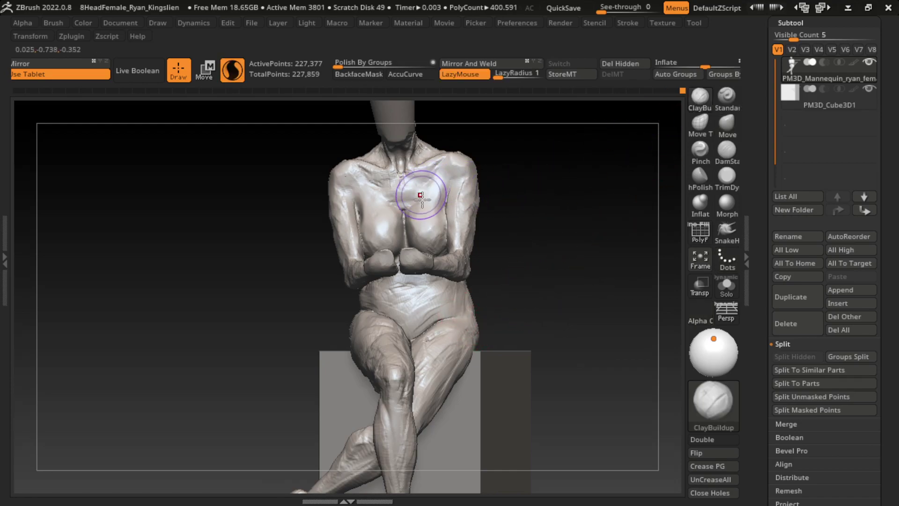
Step: Build up the chest and sternum with ClayBuildup strokes, undoing one stray stroke
{"action": "left_click_drag", "start_coordinate": [416, 202], "coordinate": [403, 223]}
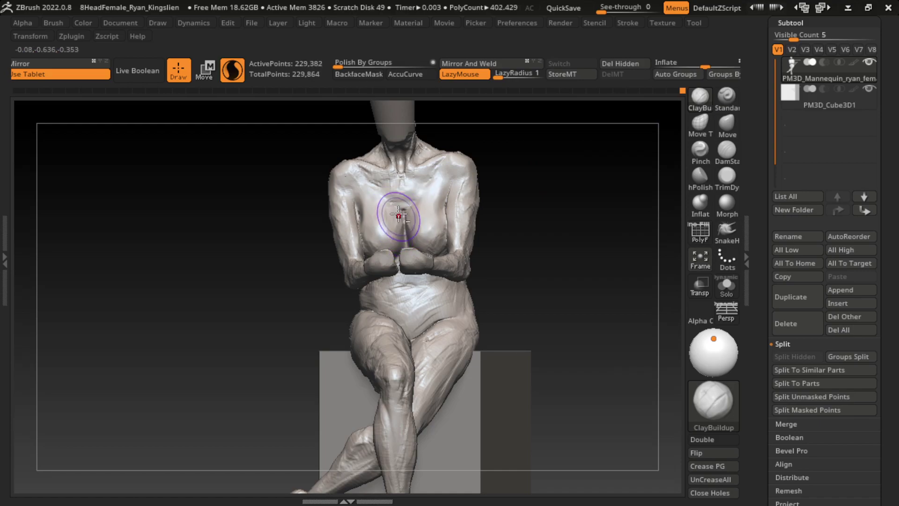
{"action": "left_click_drag", "start_coordinate": [399, 215], "coordinate": [393, 215]}
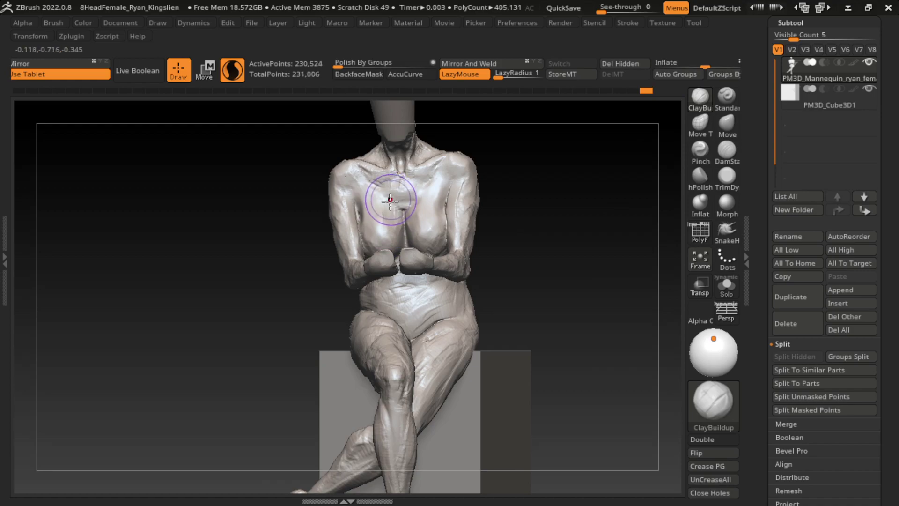
{"action": "key", "text": "ctrl"}
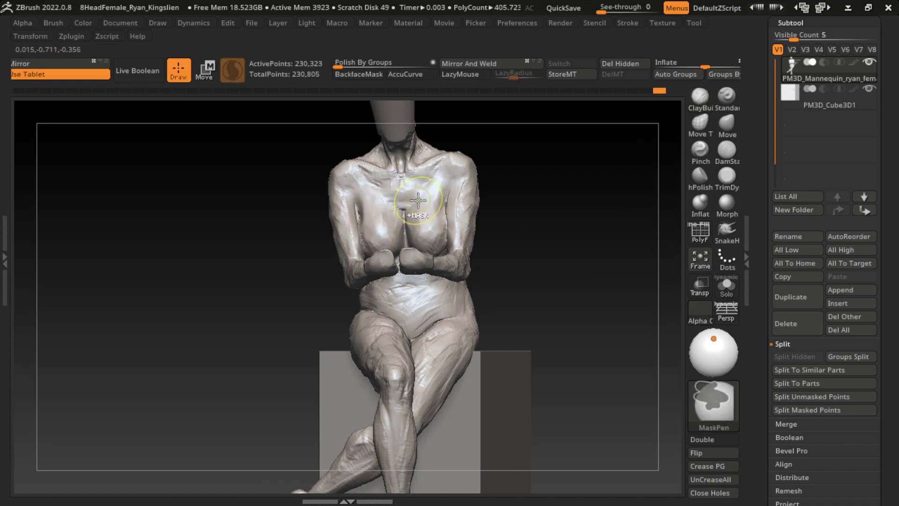
{"action": "left_click_drag", "start_coordinate": [418, 201], "coordinate": [385, 192]}
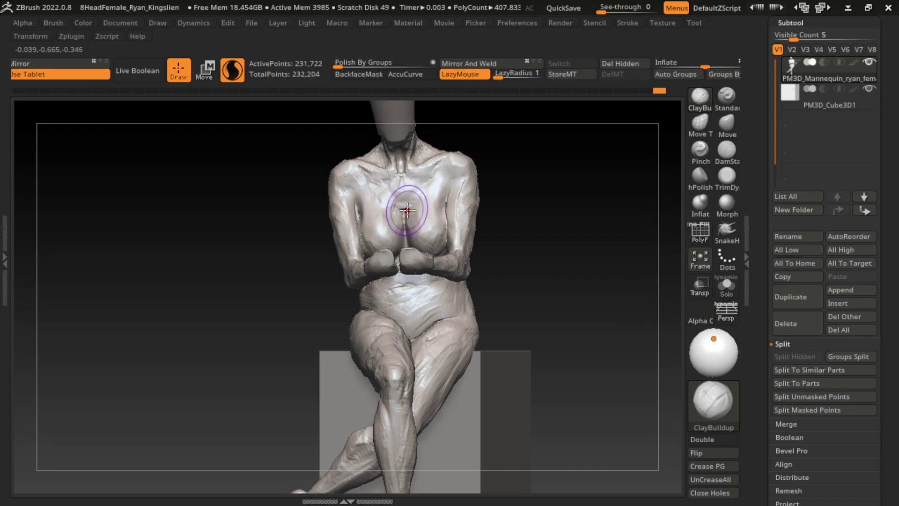
{"action": "key", "text": "ctrl+z"}
{"action": "left_click_drag", "start_coordinate": [397, 208], "coordinate": [387, 195]}
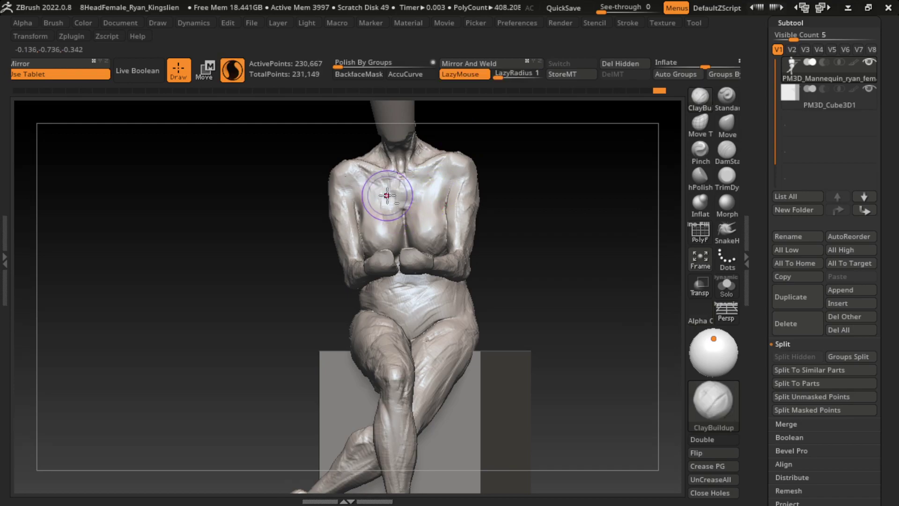
{"action": "left_click", "coordinate": [726, 150]}
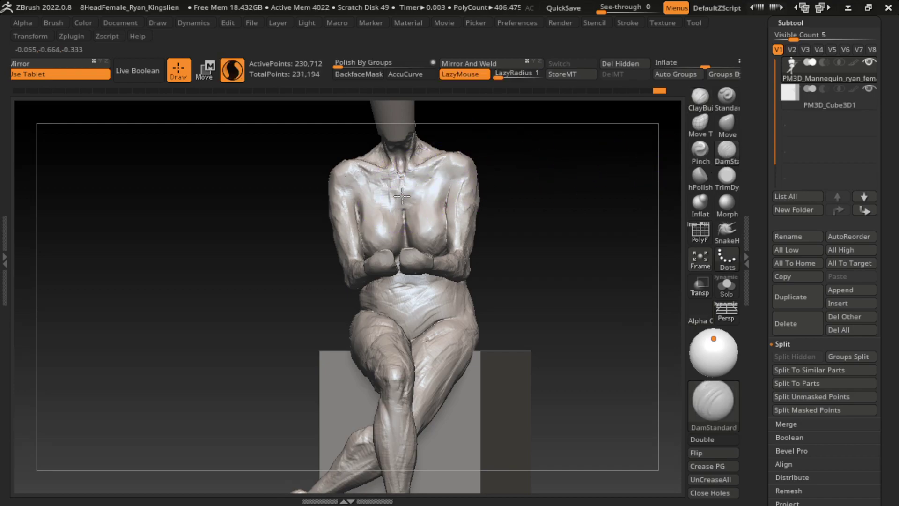
{"action": "left_click", "coordinate": [700, 96]}
{"action": "left_click_drag", "start_coordinate": [410, 195], "coordinate": [408, 191]}
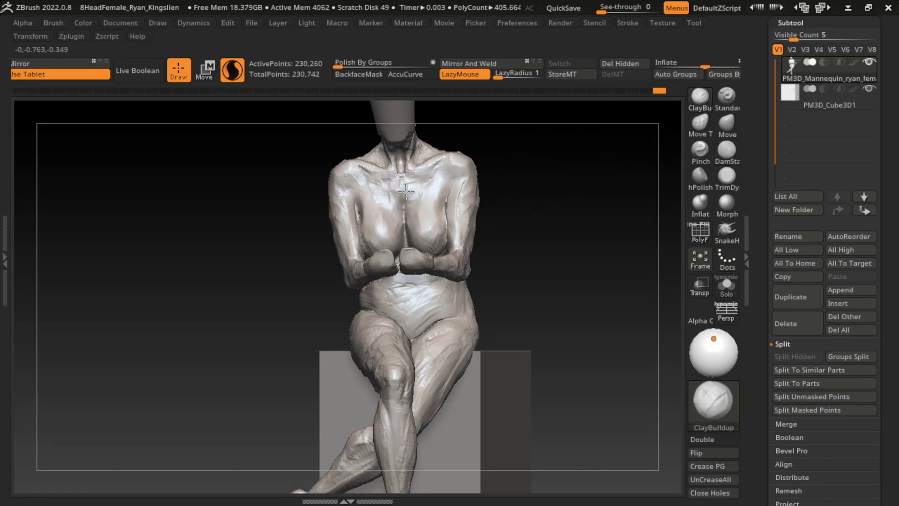
{"action": "mouse_move", "coordinate": [404, 180]}
{"action": "left_mouse_down"}
{"action": "mouse_move", "coordinate": [432, 182]}
{"action": "mouse_move", "coordinate": [404, 181]}
{"action": "mouse_move", "coordinate": [431, 191]}
{"action": "mouse_move", "coordinate": [412, 201]}
{"action": "left_mouse_up"}
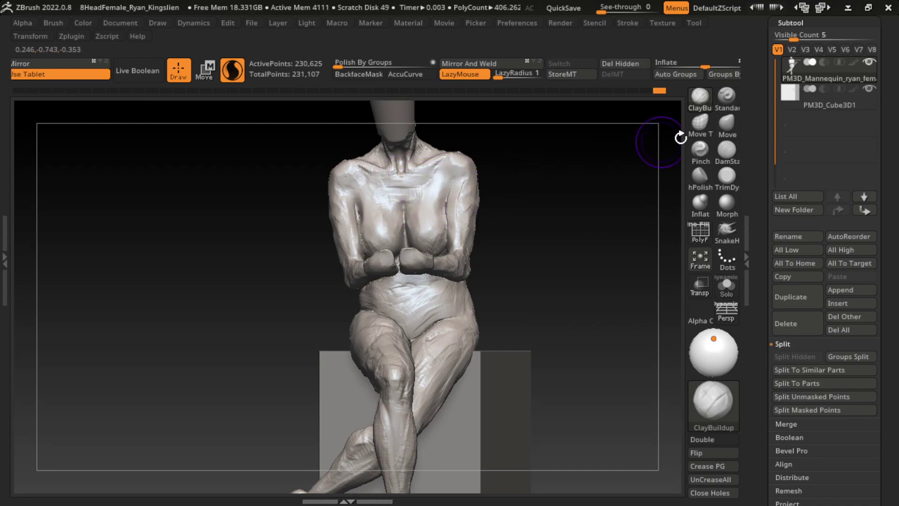
Step: Looking down on the shoulders, lay ClayBuildup strokes across the upper chest and collarbone
{"action": "left_click", "coordinate": [727, 96]}
{"action": "key", "text": "s"}
{"action": "mouse_move", "coordinate": [513, 206]}
{"action": "left_mouse_down"}
{"action": "mouse_move", "coordinate": [518, 213]}
{"action": "mouse_move", "coordinate": [480, 278]}
{"action": "left_mouse_up"}
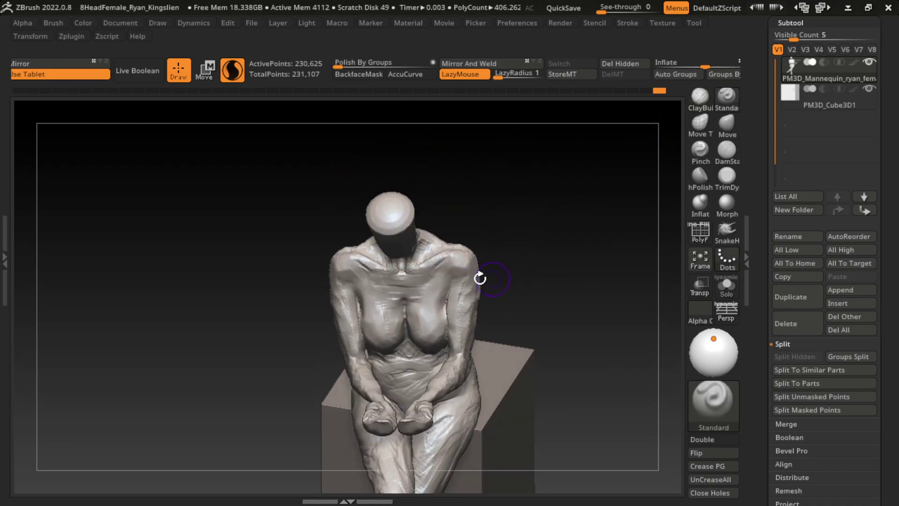
{"action": "left_click", "coordinate": [699, 97]}
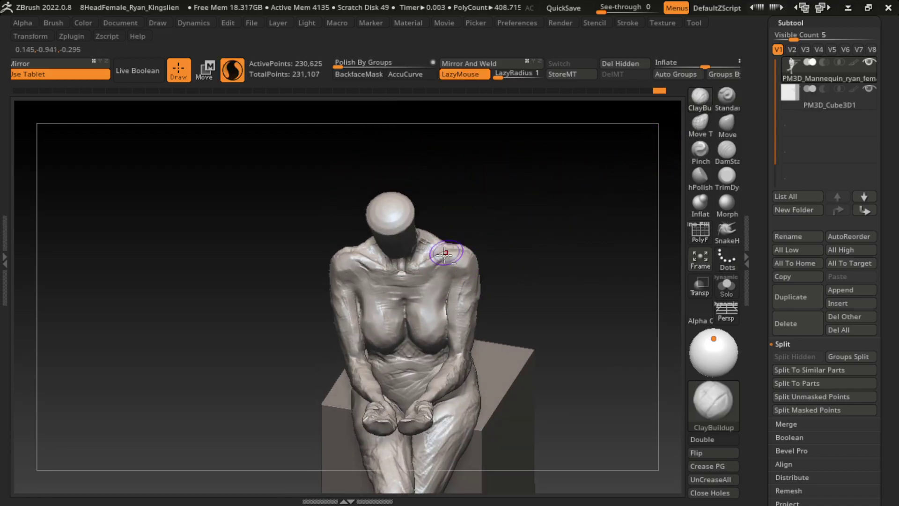
{"action": "left_click_drag", "start_coordinate": [448, 247], "coordinate": [373, 270]}
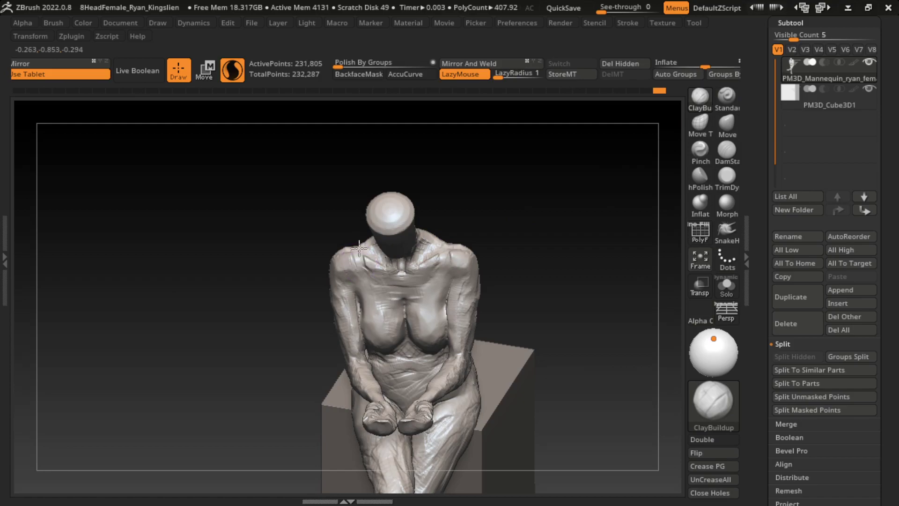
{"action": "mouse_move", "coordinate": [496, 248]}
{"action": "left_mouse_down"}
{"action": "mouse_move", "coordinate": [508, 223]}
{"action": "mouse_move", "coordinate": [501, 257]}
{"action": "mouse_move", "coordinate": [431, 252]}
{"action": "left_mouse_up"}
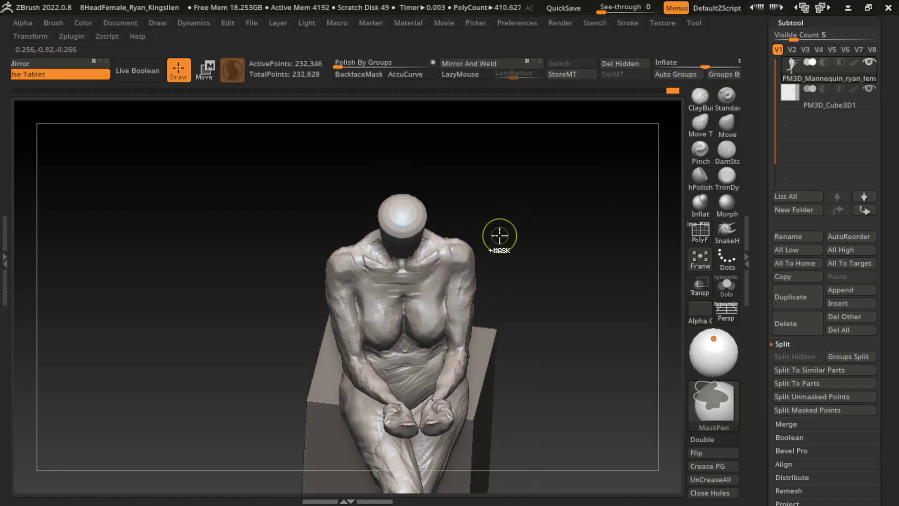
Step: Smooth the shoulder area and build up the left shoulder with clay
{"action": "mouse_move", "coordinate": [447, 240]}
{"action": "left_mouse_down", "text": "shift"}
{"action": "mouse_move", "coordinate": [438, 243]}
{"action": "mouse_move", "coordinate": [466, 245]}
{"action": "left_mouse_up", "text": "shift"}
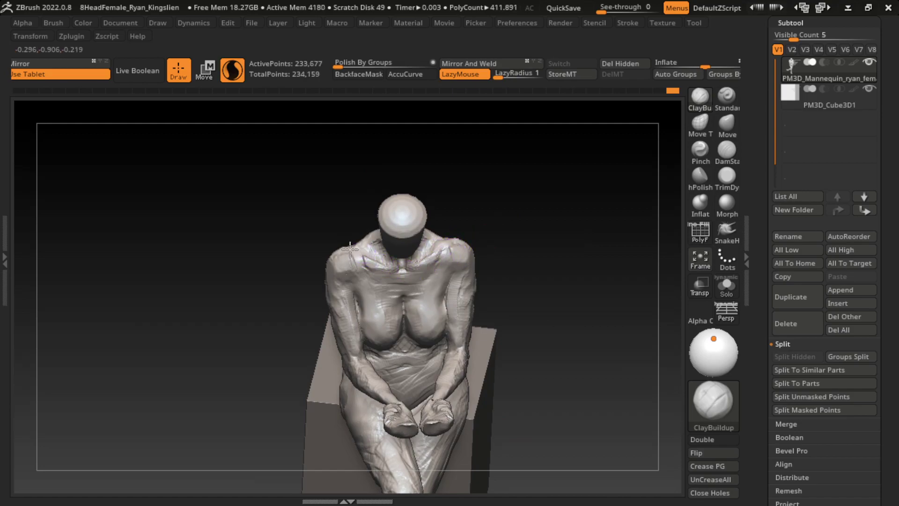
{"action": "left_click_drag", "start_coordinate": [350, 249], "coordinate": [376, 255], "text": "shift"}
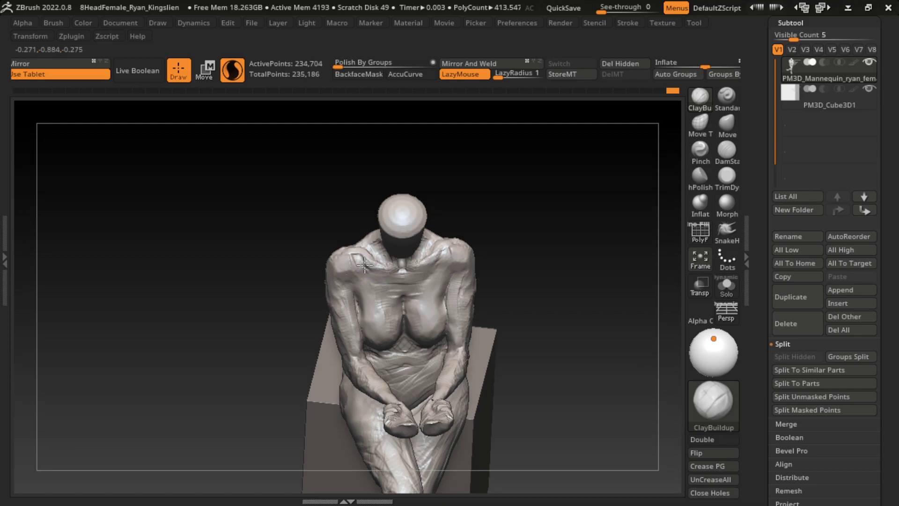
{"action": "left_click_drag", "start_coordinate": [419, 278], "coordinate": [441, 257]}
{"action": "left_click_drag", "start_coordinate": [373, 255], "coordinate": [357, 257]}
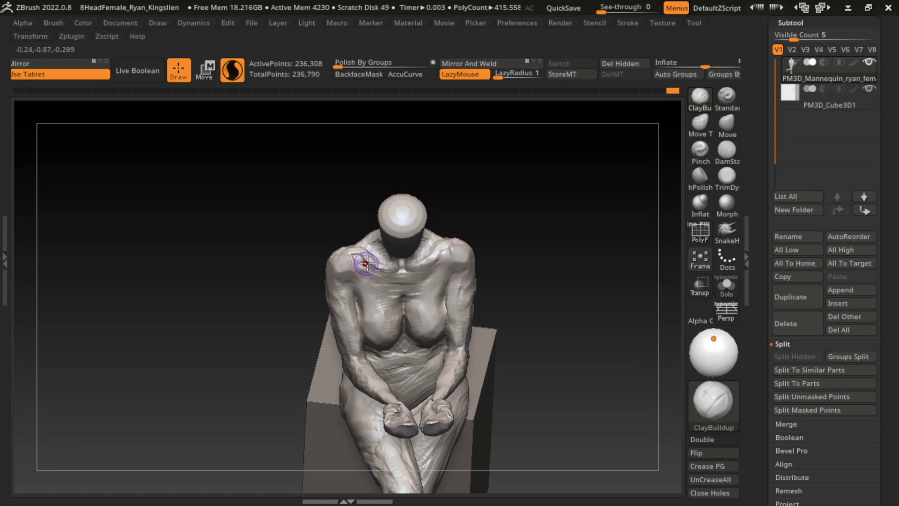
{"action": "left_click_drag", "start_coordinate": [532, 243], "coordinate": [431, 262]}
{"action": "left_click_drag", "start_coordinate": [362, 269], "coordinate": [362, 274]}
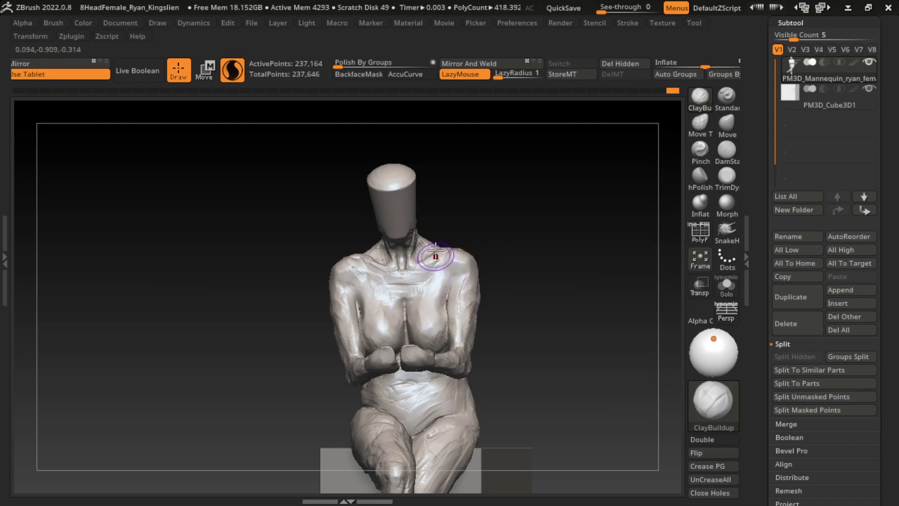
Step: Orbit around the figure from above, the back and the front to inspect the shoulders
{"action": "scroll", "coordinate": [482, 226], "scroll_direction": "up", "scroll_amount": 2}
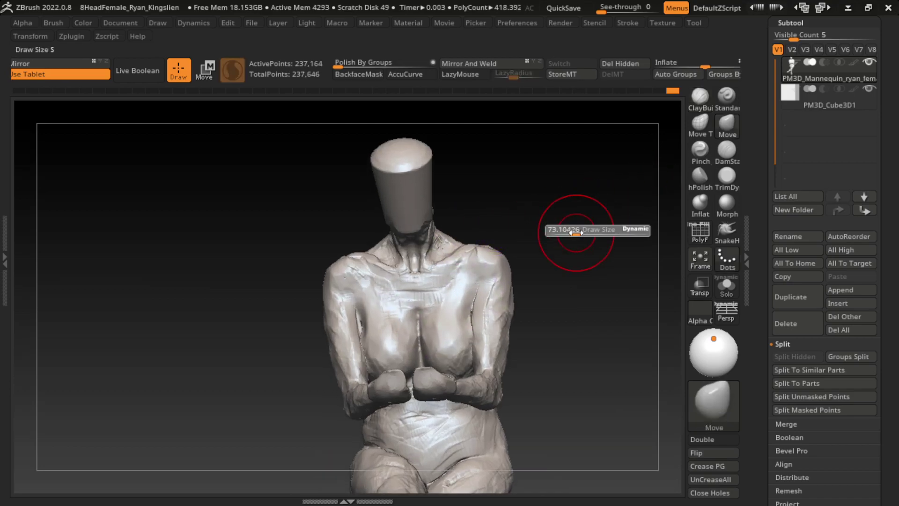
{"action": "left_click", "coordinate": [726, 123]}
{"action": "left_click_drag", "start_coordinate": [462, 177], "coordinate": [413, 264]}
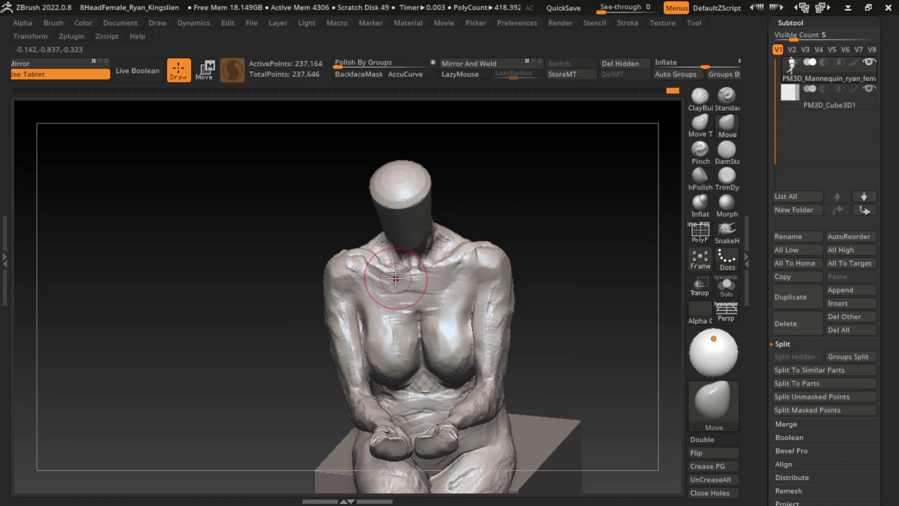
{"action": "left_click_drag", "start_coordinate": [536, 232], "coordinate": [515, 247]}
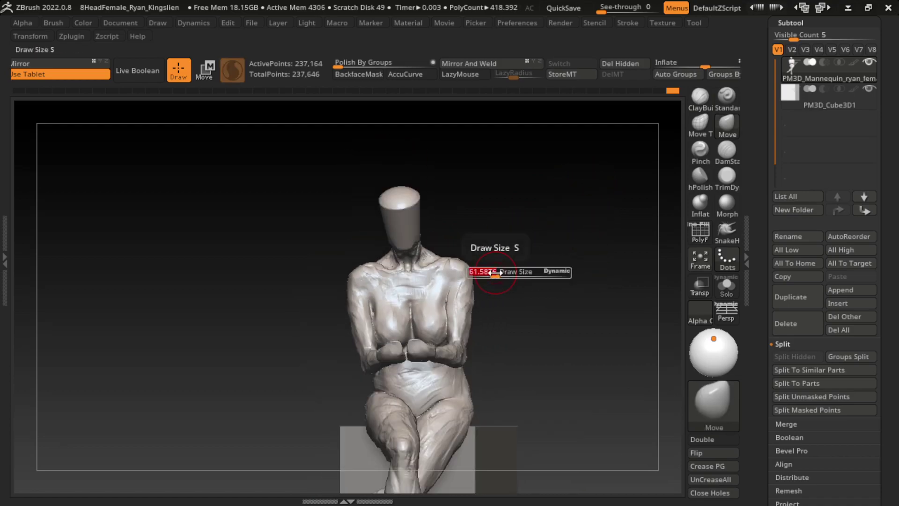
{"action": "mouse_move", "coordinate": [518, 209]}
{"action": "left_mouse_down"}
{"action": "mouse_move", "coordinate": [486, 273]}
{"action": "mouse_move", "coordinate": [487, 195]}
{"action": "mouse_move", "coordinate": [452, 275]}
{"action": "left_mouse_up"}
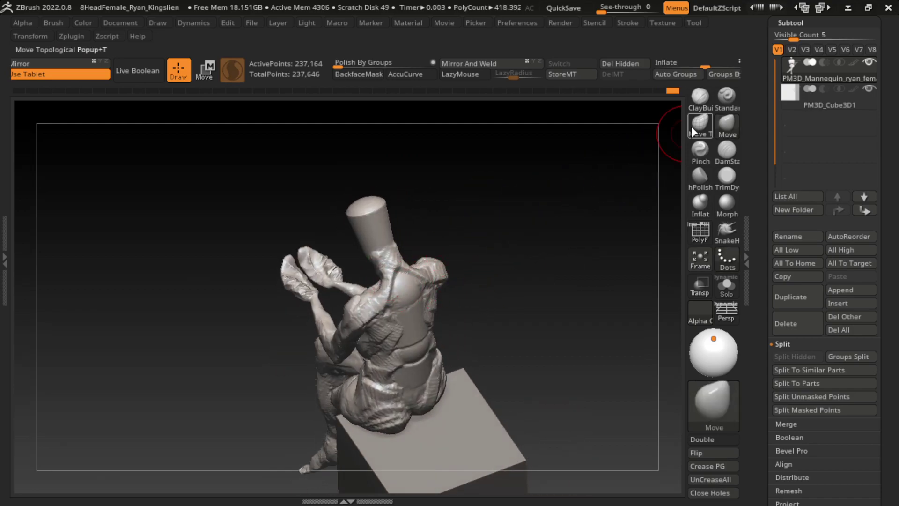
{"action": "left_click", "coordinate": [700, 96]}
{"action": "left_click_drag", "start_coordinate": [399, 274], "coordinate": [391, 202]}
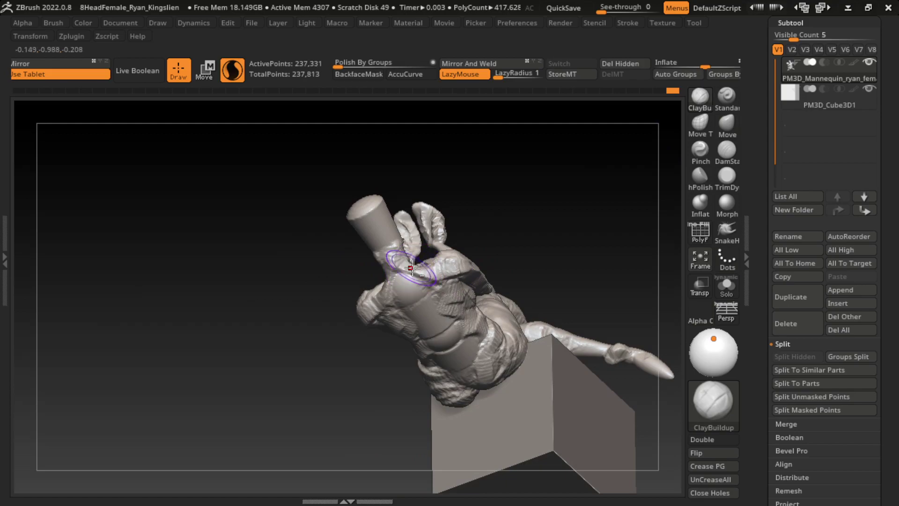
{"action": "left_click_drag", "start_coordinate": [532, 245], "coordinate": [443, 271]}
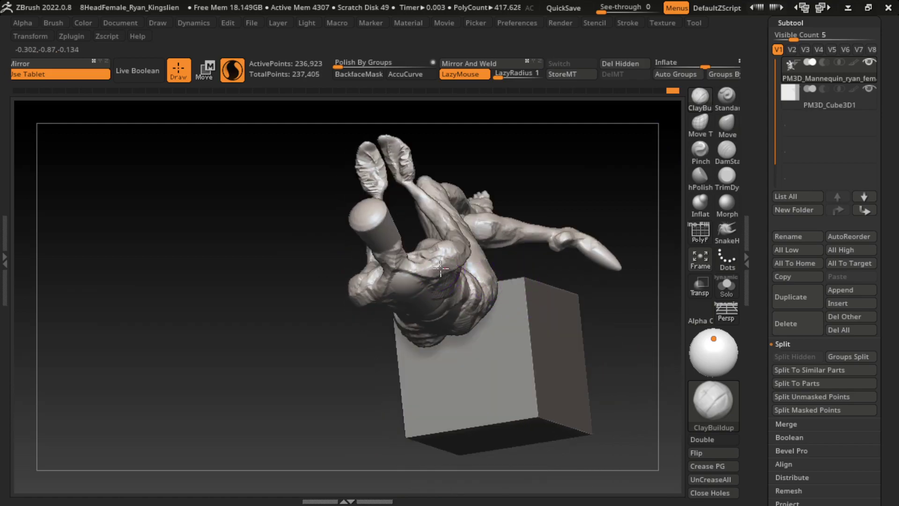
{"action": "mouse_move", "coordinate": [590, 256]}
{"action": "left_mouse_down"}
{"action": "mouse_move", "coordinate": [574, 163]}
{"action": "mouse_move", "coordinate": [568, 212]}
{"action": "mouse_move", "coordinate": [584, 294]}
{"action": "left_mouse_up"}
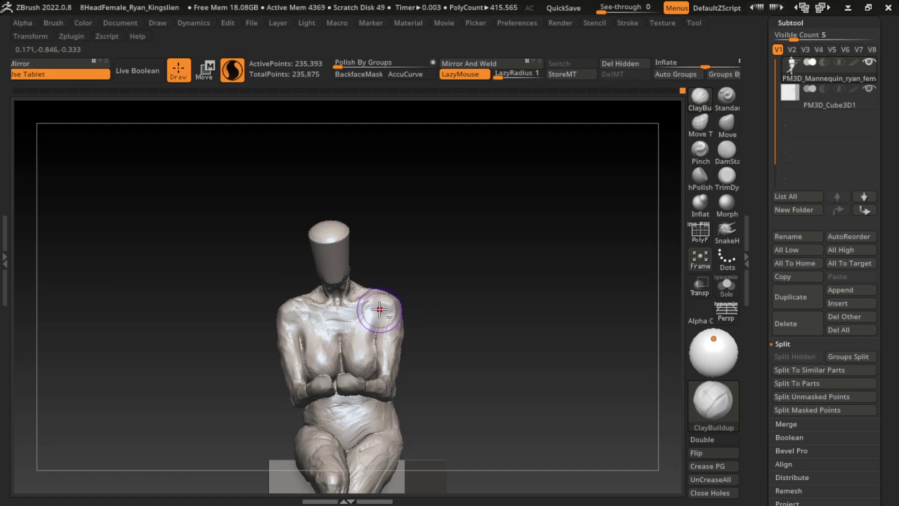
Step: Smooth the right shoulder into a fuller bulge and refine the left shoulder surface
{"action": "left_click_drag", "start_coordinate": [379, 309], "coordinate": [405, 275]}
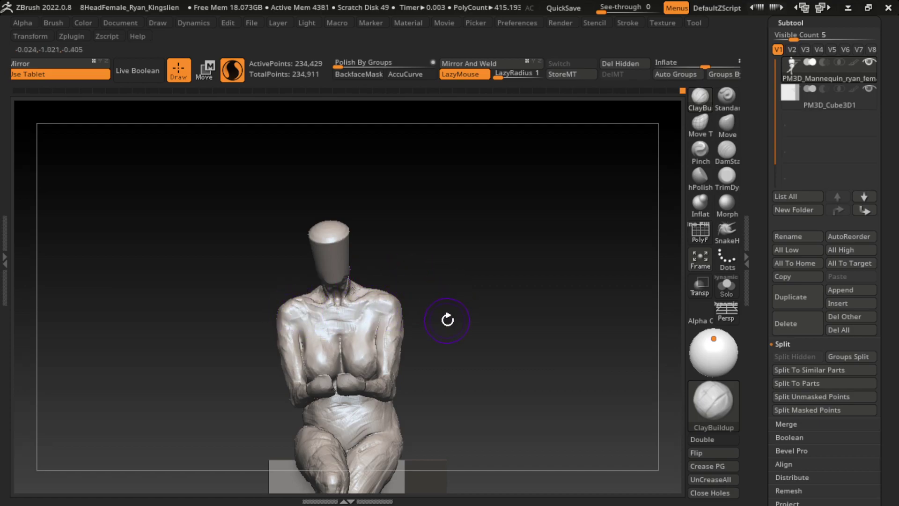
{"action": "left_click_drag", "start_coordinate": [403, 322], "coordinate": [388, 315]}
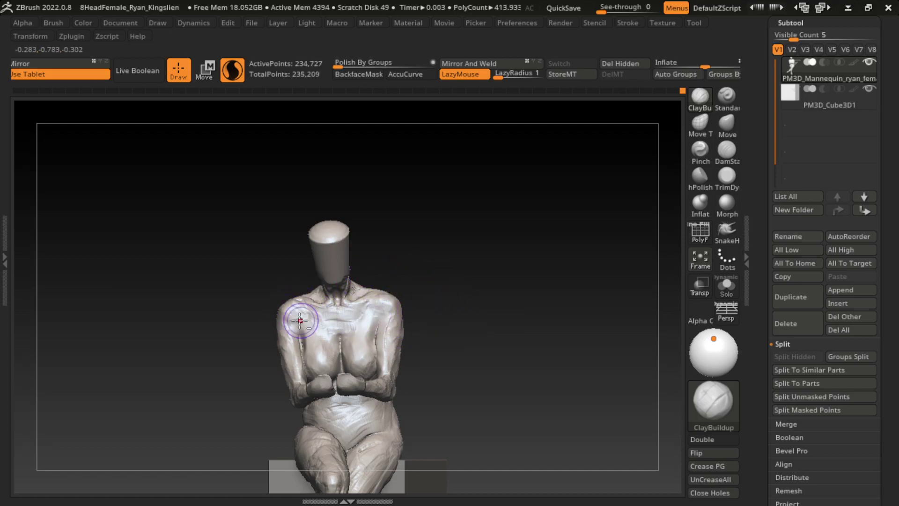
{"action": "left_click_drag", "start_coordinate": [309, 312], "coordinate": [292, 318]}
{"action": "left_click_drag", "start_coordinate": [456, 340], "coordinate": [478, 319], "text": "alt"}
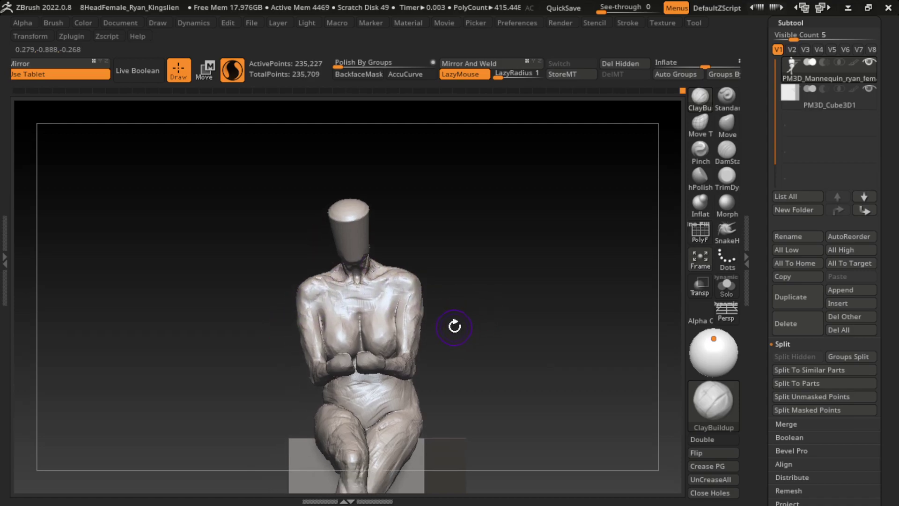
{"action": "left_click", "coordinate": [727, 96]}
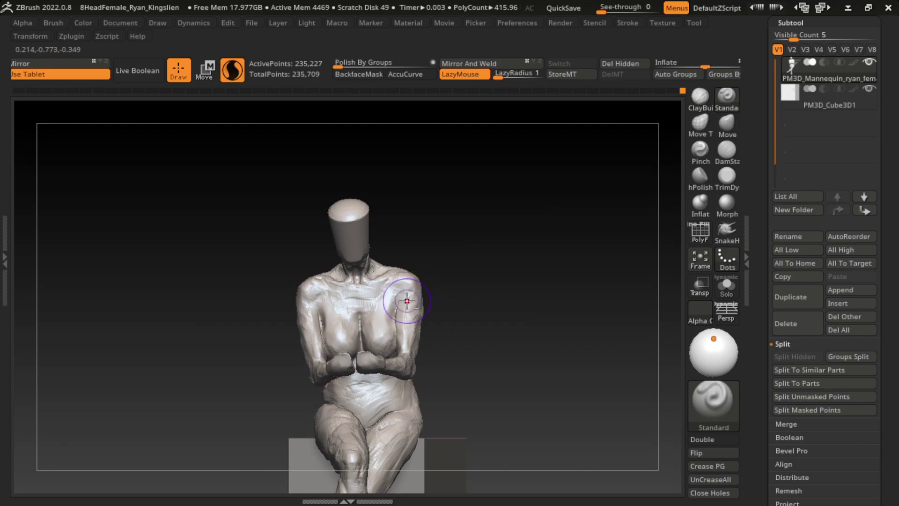
{"action": "left_click_drag", "start_coordinate": [412, 302], "coordinate": [411, 321]}
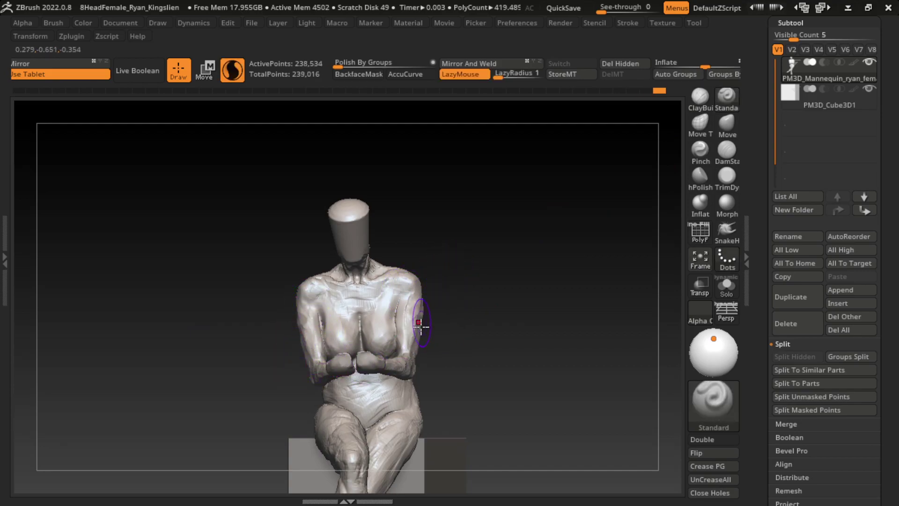
Step: With TrimDynamic, plane down the chest, right shoulder and right hip
{"action": "key", "text": "s"}
{"action": "key", "text": "b"}
{"action": "key", "text": "t"}
{"action": "key", "text": "d"}
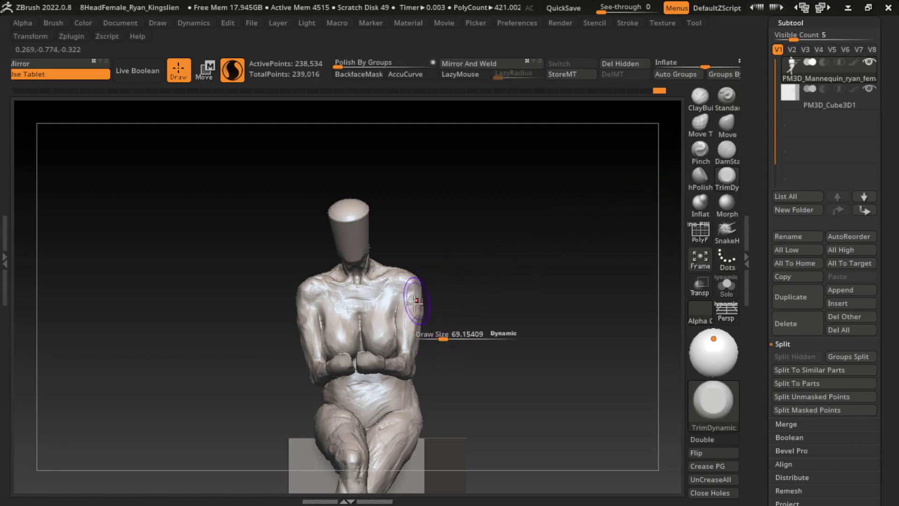
{"action": "left_click", "coordinate": [406, 327]}
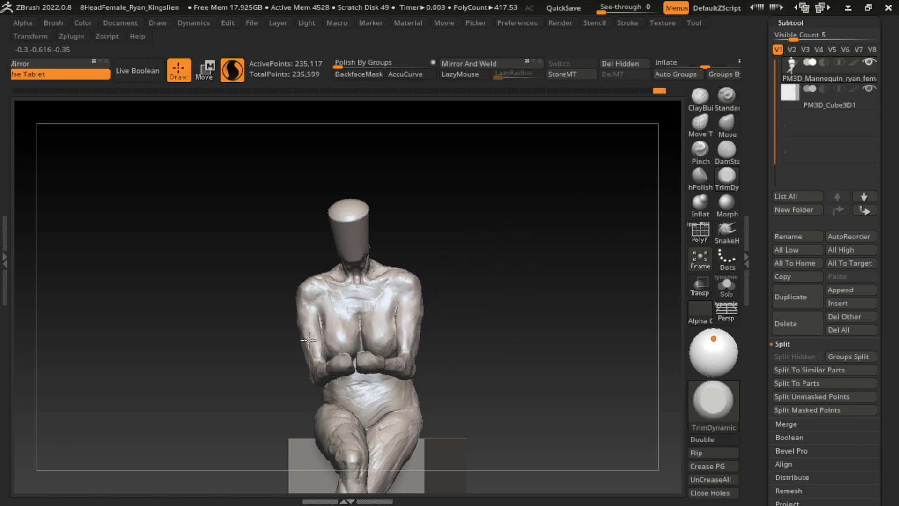
{"action": "left_click_drag", "start_coordinate": [417, 328], "coordinate": [420, 305]}
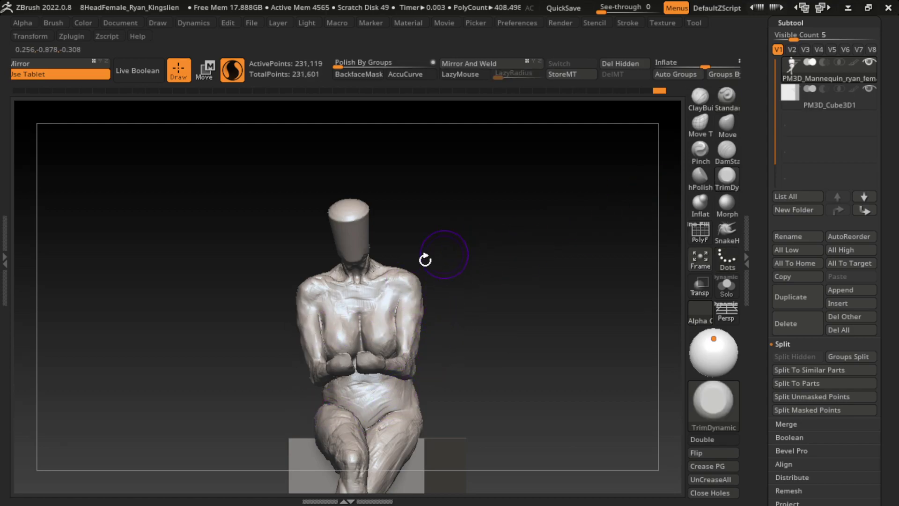
{"action": "mouse_move", "coordinate": [297, 293]}
{"action": "left_mouse_down"}
{"action": "mouse_move", "coordinate": [337, 337]}
{"action": "mouse_move", "coordinate": [437, 296]}
{"action": "left_mouse_up"}
{"action": "left_click_drag", "start_coordinate": [477, 388], "coordinate": [494, 360], "text": "alt"}
{"action": "left_click_drag", "start_coordinate": [422, 393], "coordinate": [425, 344]}
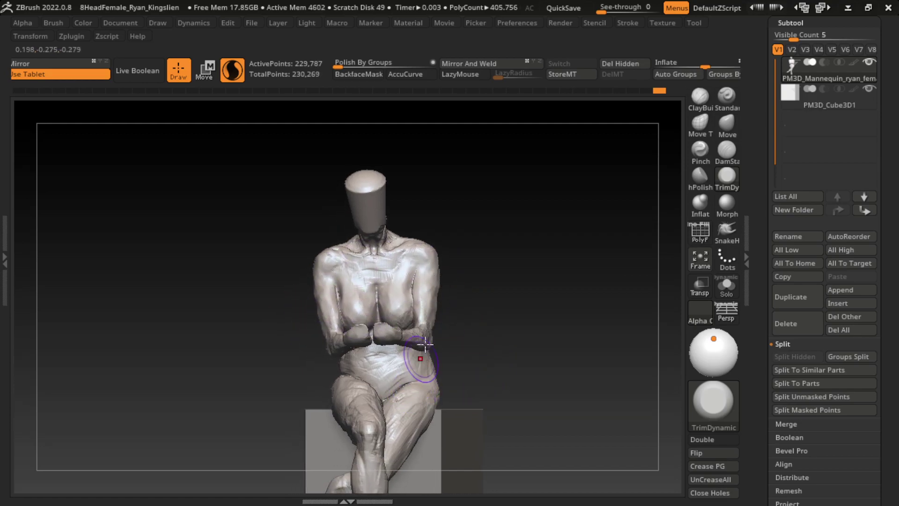
Step: Build up the chest and belly above the hands with ClayBuildup, then zoom out
{"action": "left_click", "coordinate": [700, 98]}
{"action": "mouse_move", "coordinate": [375, 304]}
{"action": "left_mouse_down"}
{"action": "mouse_move", "coordinate": [381, 281]}
{"action": "mouse_move", "coordinate": [381, 297]}
{"action": "mouse_move", "coordinate": [372, 283]}
{"action": "mouse_move", "coordinate": [380, 284]}
{"action": "mouse_move", "coordinate": [361, 295]}
{"action": "left_mouse_up"}
{"action": "left_click_drag", "start_coordinate": [500, 347], "coordinate": [485, 335]}
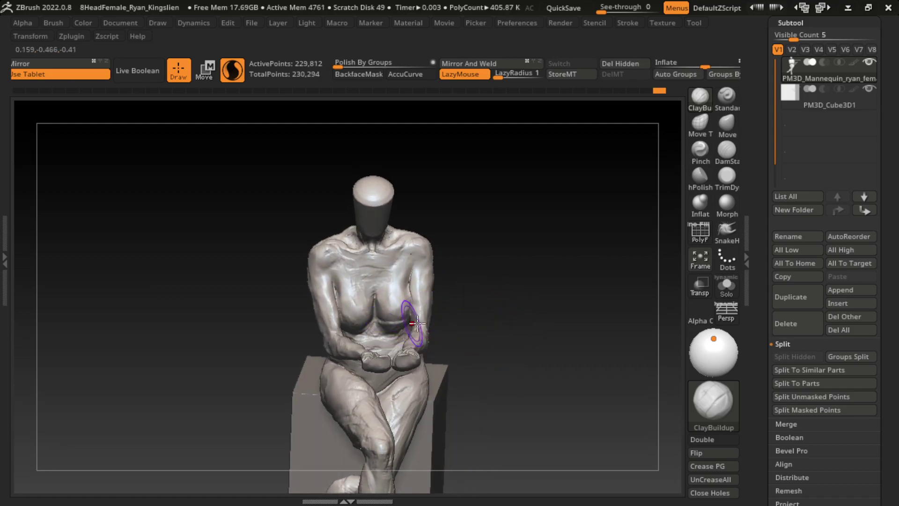
{"action": "right_click_drag", "start_coordinate": [391, 326], "coordinate": [368, 334]}
{"action": "mouse_move", "coordinate": [353, 334]}
{"action": "left_mouse_down"}
{"action": "mouse_move", "coordinate": [363, 344]}
{"action": "mouse_move", "coordinate": [368, 321]}
{"action": "mouse_move", "coordinate": [352, 330]}
{"action": "mouse_move", "coordinate": [396, 328]}
{"action": "mouse_move", "coordinate": [373, 328]}
{"action": "mouse_move", "coordinate": [381, 311]}
{"action": "mouse_move", "coordinate": [373, 321]}
{"action": "mouse_move", "coordinate": [358, 310]}
{"action": "mouse_move", "coordinate": [382, 317]}
{"action": "mouse_move", "coordinate": [370, 300]}
{"action": "mouse_move", "coordinate": [379, 330]}
{"action": "mouse_move", "coordinate": [402, 327]}
{"action": "mouse_move", "coordinate": [408, 309]}
{"action": "mouse_move", "coordinate": [386, 318]}
{"action": "mouse_move", "coordinate": [401, 316]}
{"action": "left_mouse_up"}
{"action": "mouse_move", "coordinate": [500, 334]}
{"action": "left_mouse_down"}
{"action": "mouse_move", "coordinate": [566, 387]}
{"action": "mouse_move", "coordinate": [533, 415]}
{"action": "mouse_move", "coordinate": [576, 362]}
{"action": "left_mouse_up"}
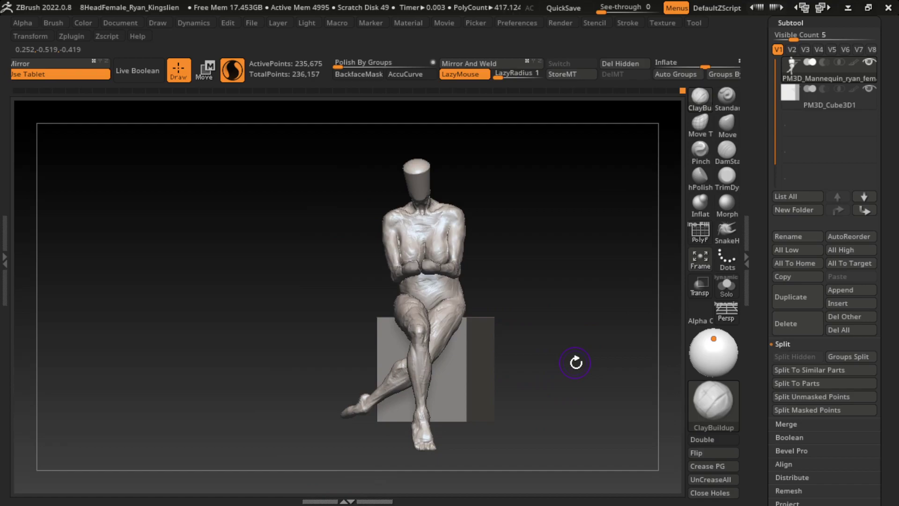